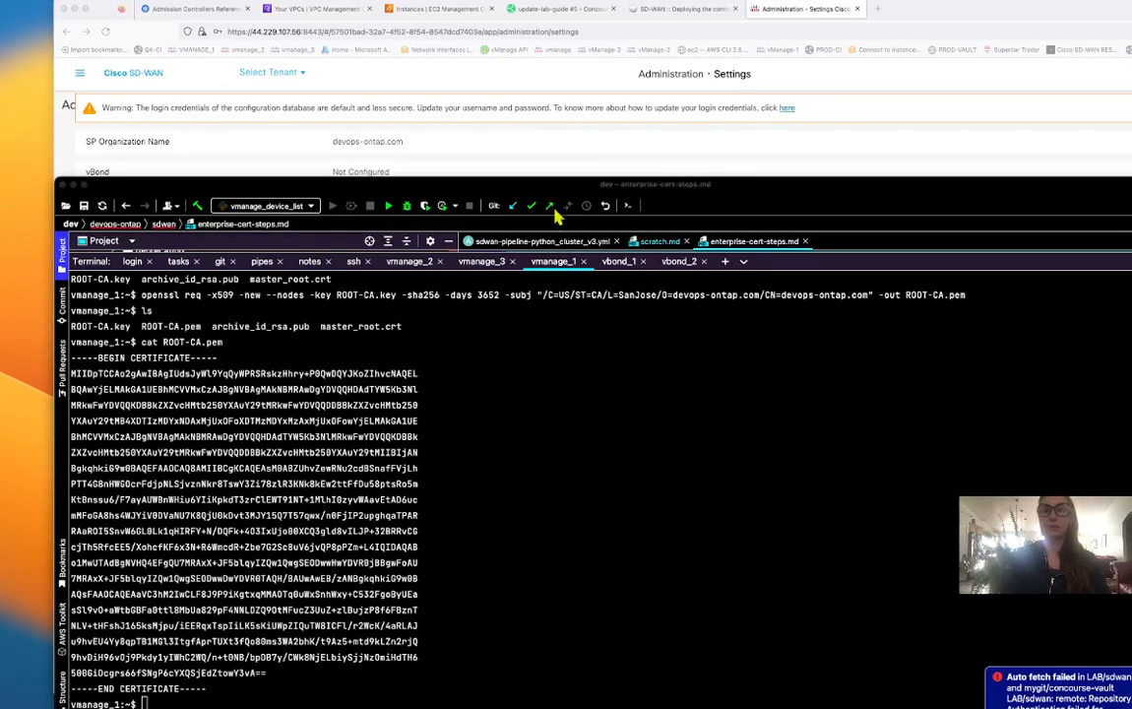
# Leave the IDE terminal showing ROOT-CA.pem and bring up the vManage Administration Settings page.
pyautogui.press('super+Tab')
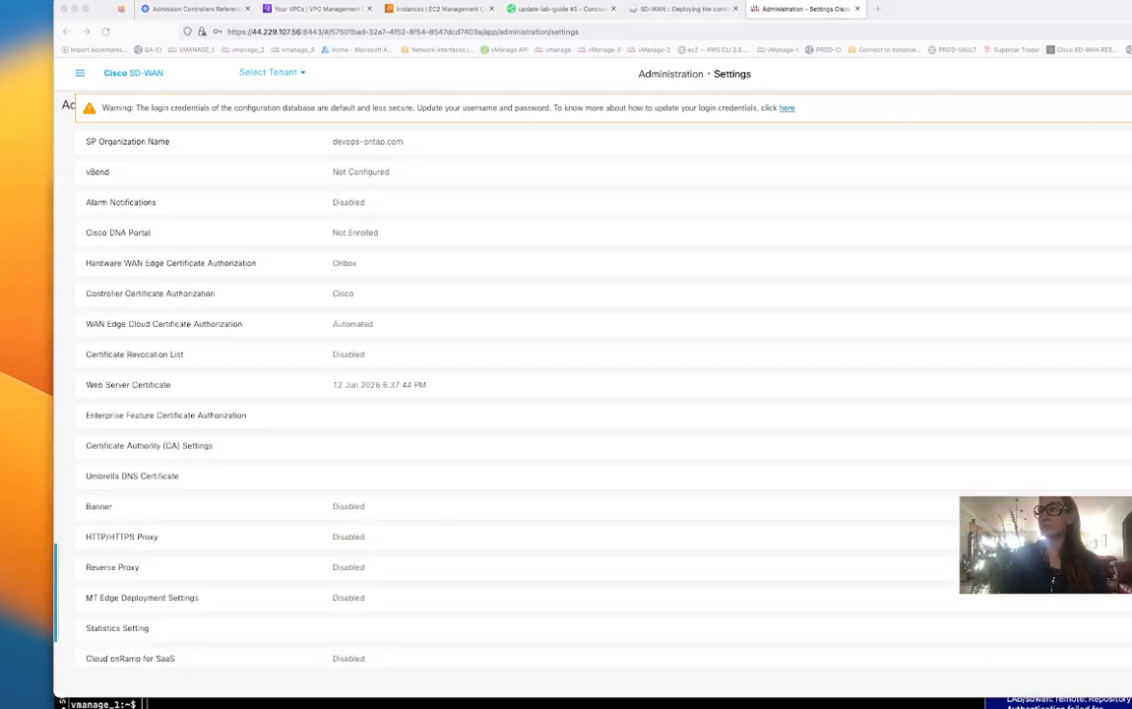
# Open Administration > Cluster Management to confirm three Ready vManage nodes, then return to the IDE.
pyautogui.click(81, 75)
pyautogui.moveTo(121, 240)
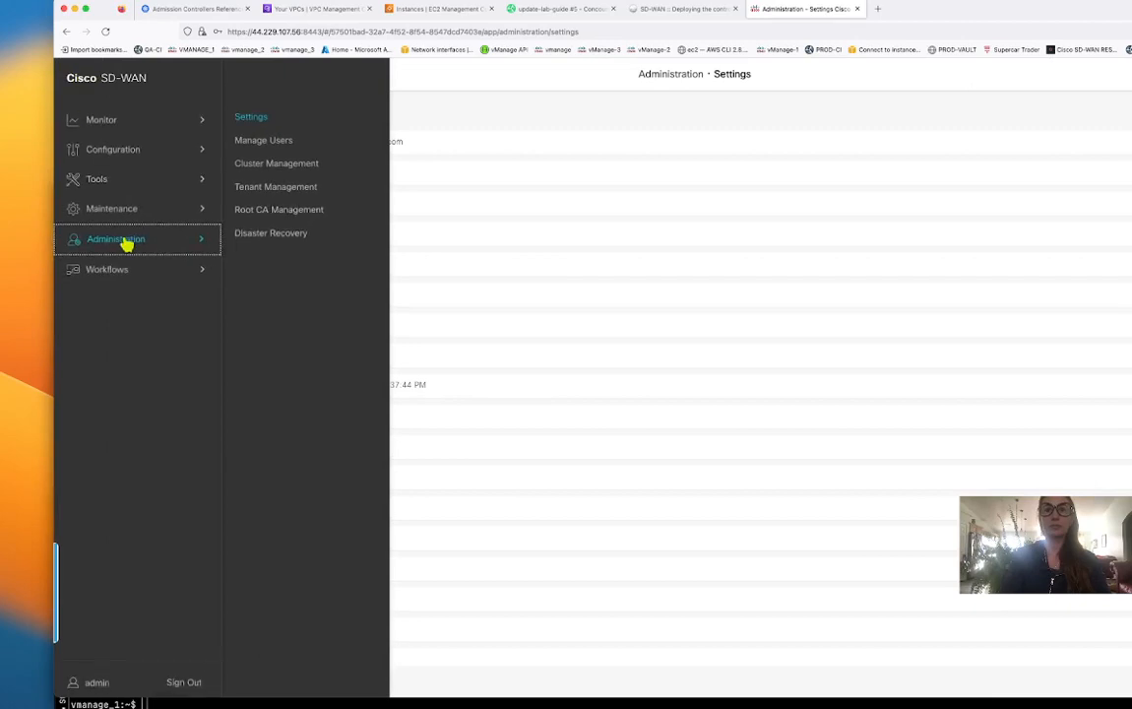
pyautogui.click(280, 169)
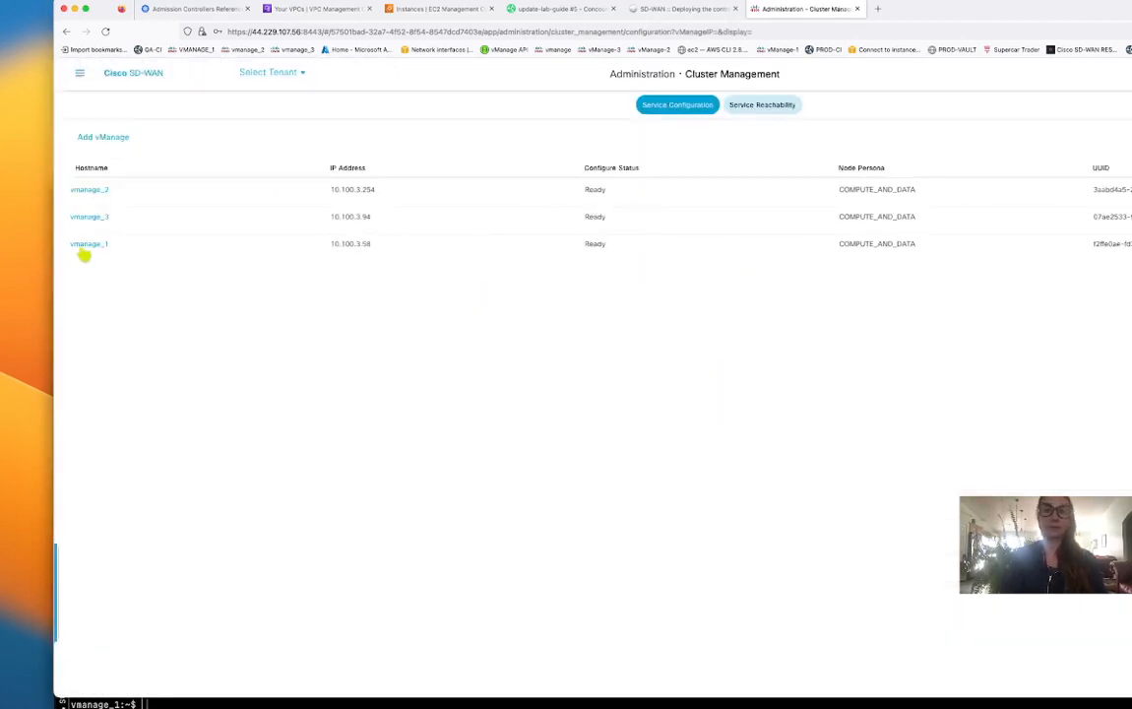
pyautogui.click(81, 74)
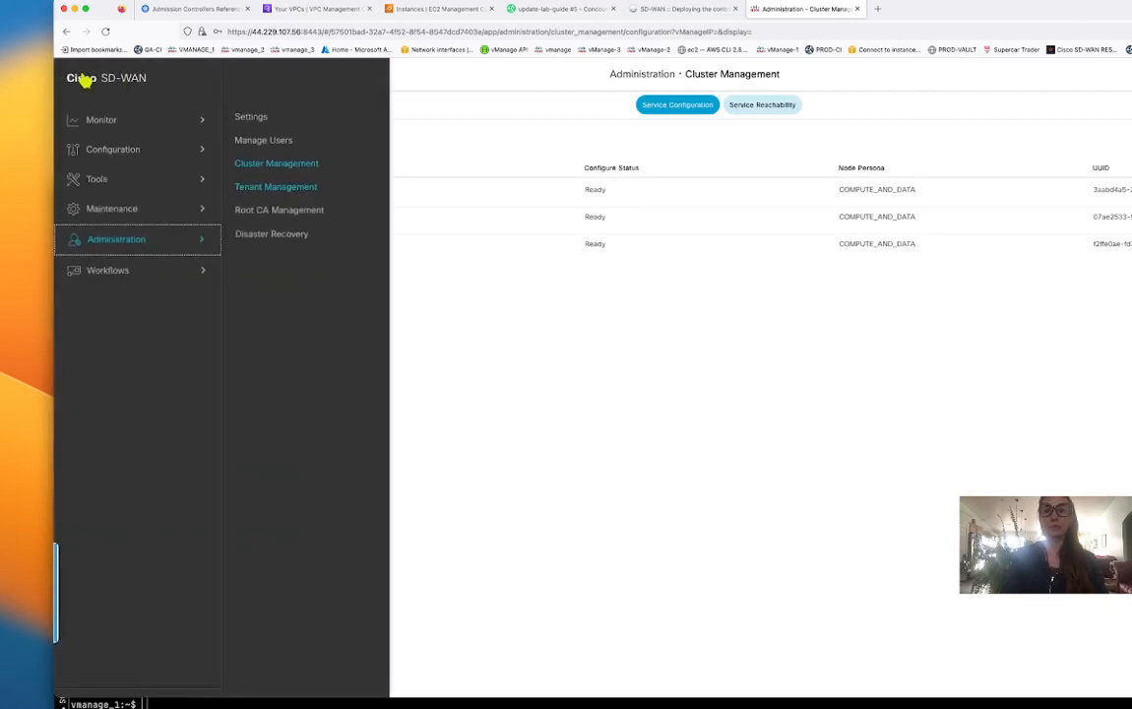
pyautogui.click(404, 704)
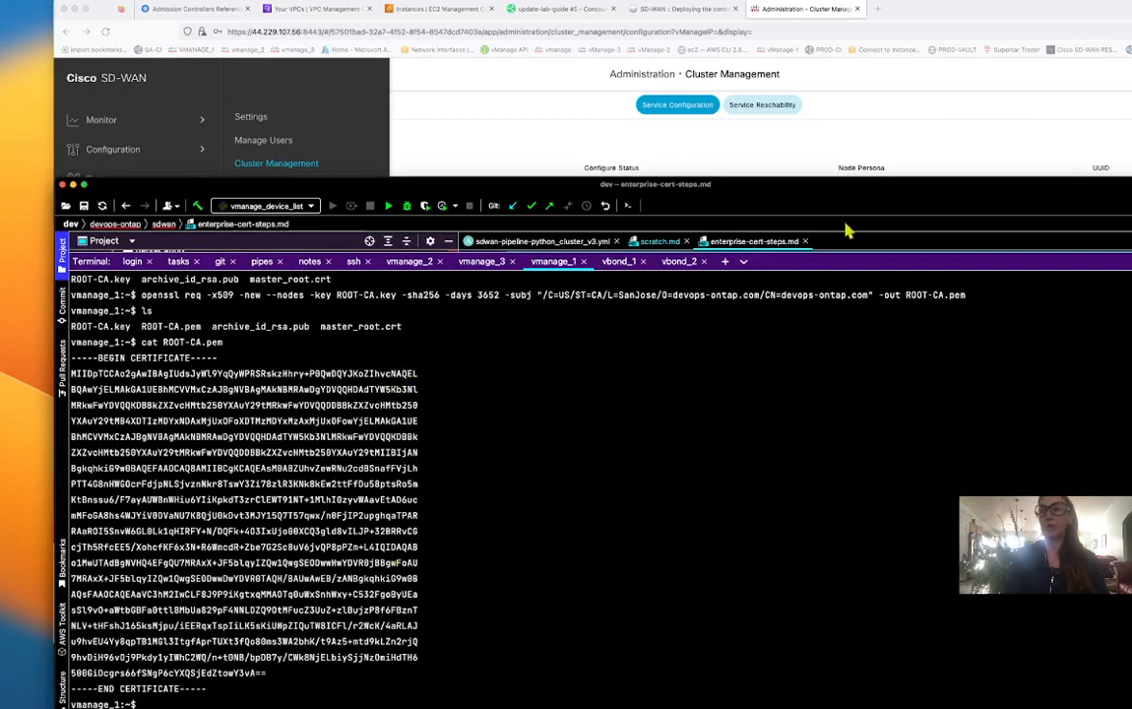
# Enlarge the IDE, hide the file tree and select the openssl genrsa command in the notes.
pyautogui.moveTo(876, 182); pyautogui.dragTo(876, 95)
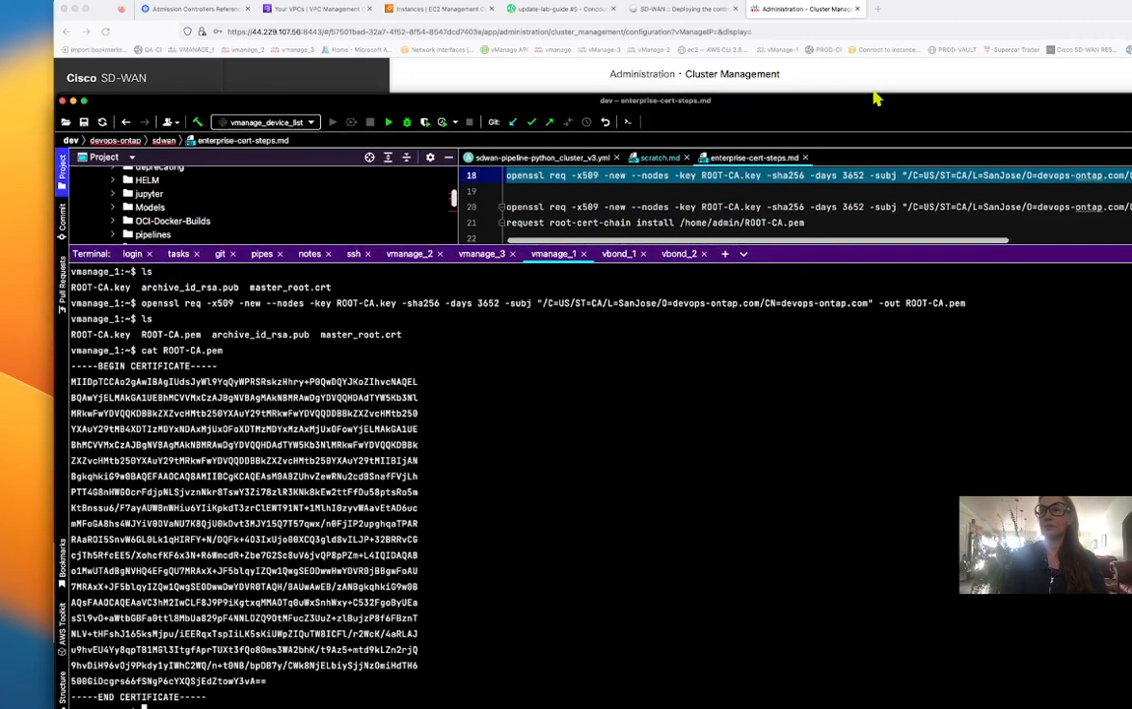
pyautogui.scroll(2, 622, 209)
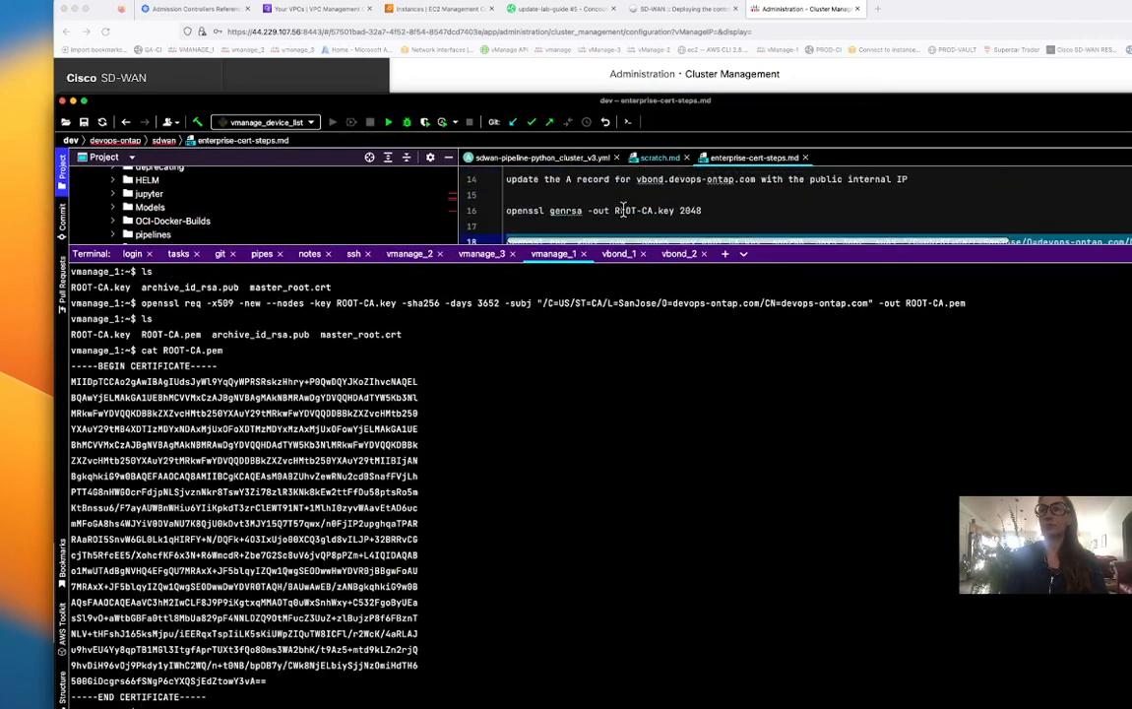
pyautogui.moveTo(703, 210); pyautogui.dragTo(500, 213)
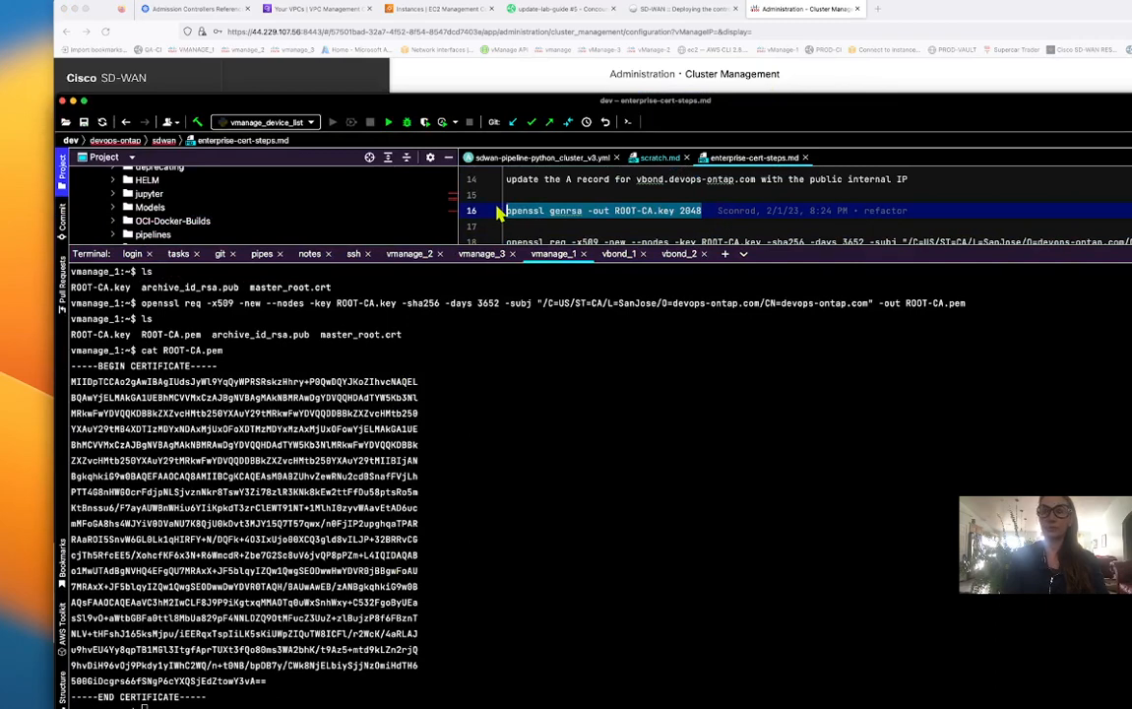
pyautogui.scroll(-2, 497, 197)
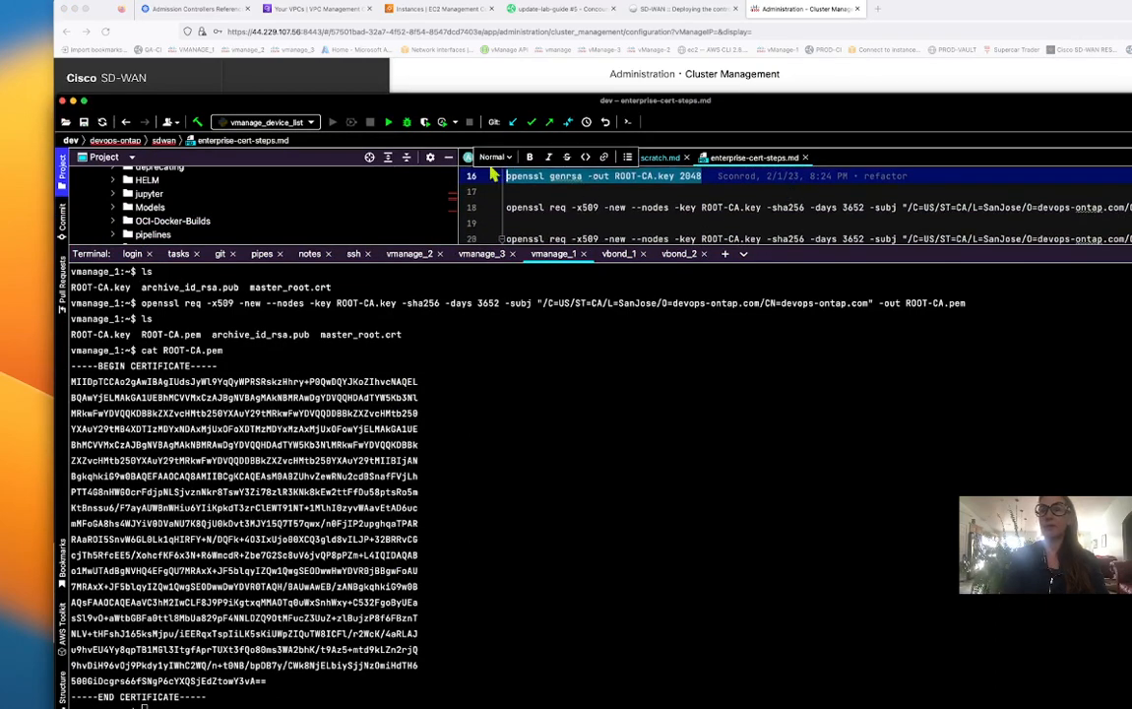
pyautogui.click(448, 157)
# Copy the full ROOT-CA certificate block from the vmanage_1 terminal.
pyautogui.click(544, 535)
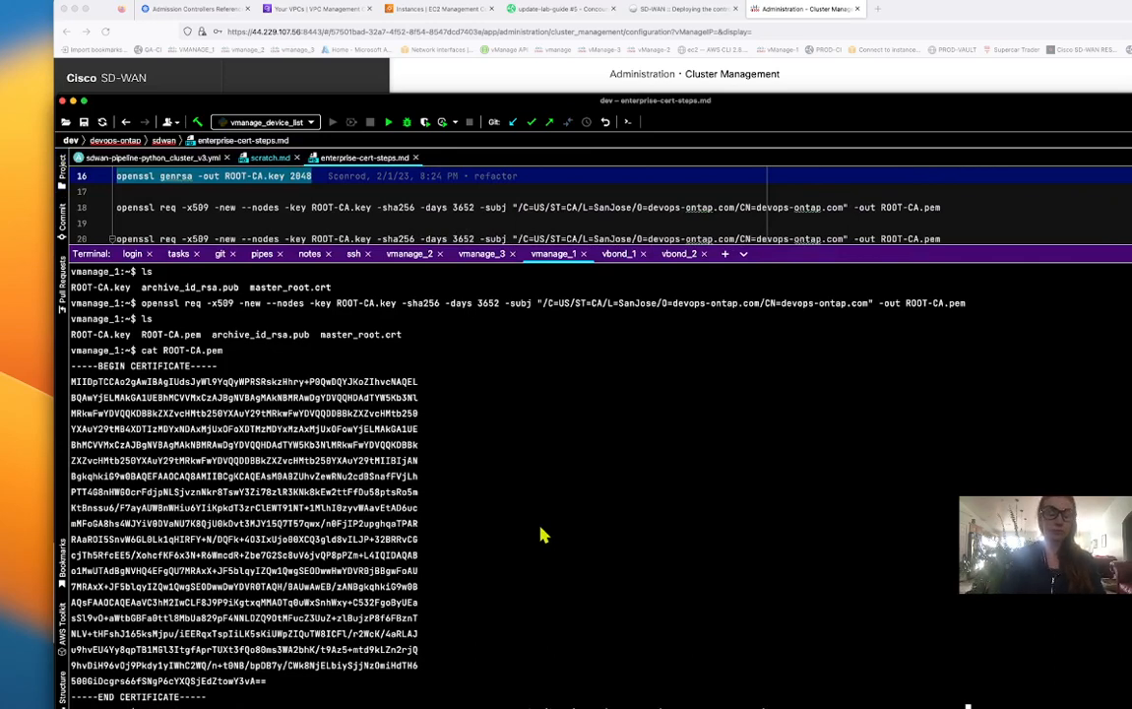
pyautogui.hotkey('ctrl', 'c')
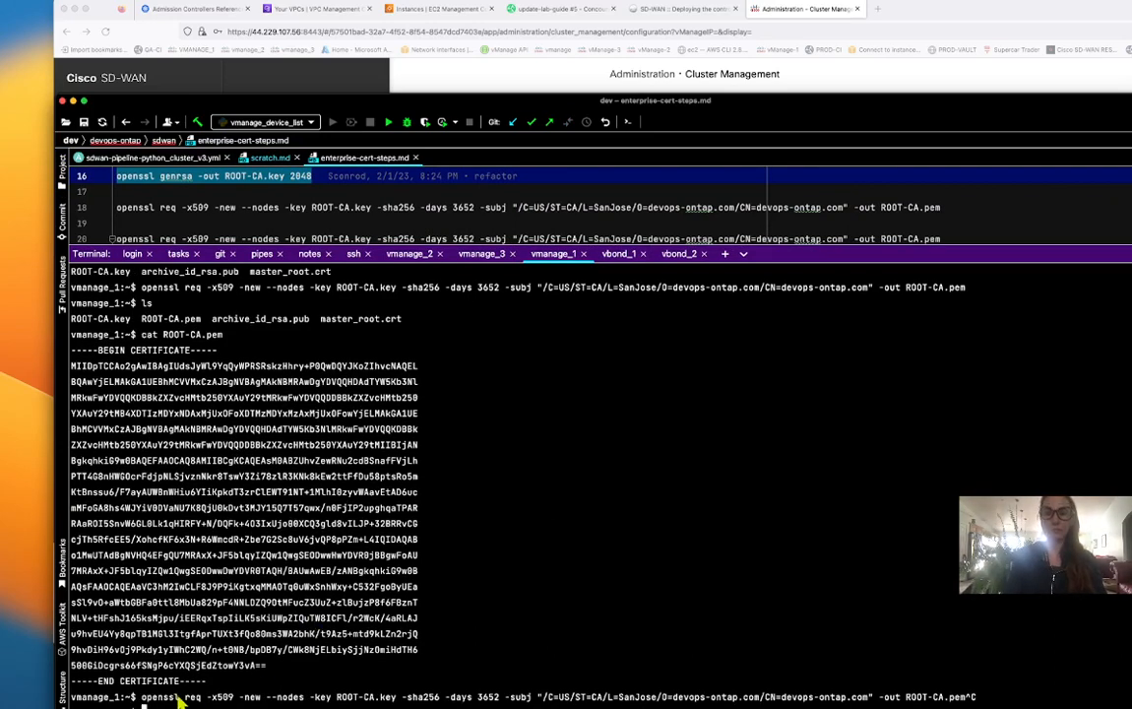
pyautogui.moveTo(207, 682); pyautogui.dragTo(75, 361)
pyautogui.rightClick(115, 382)
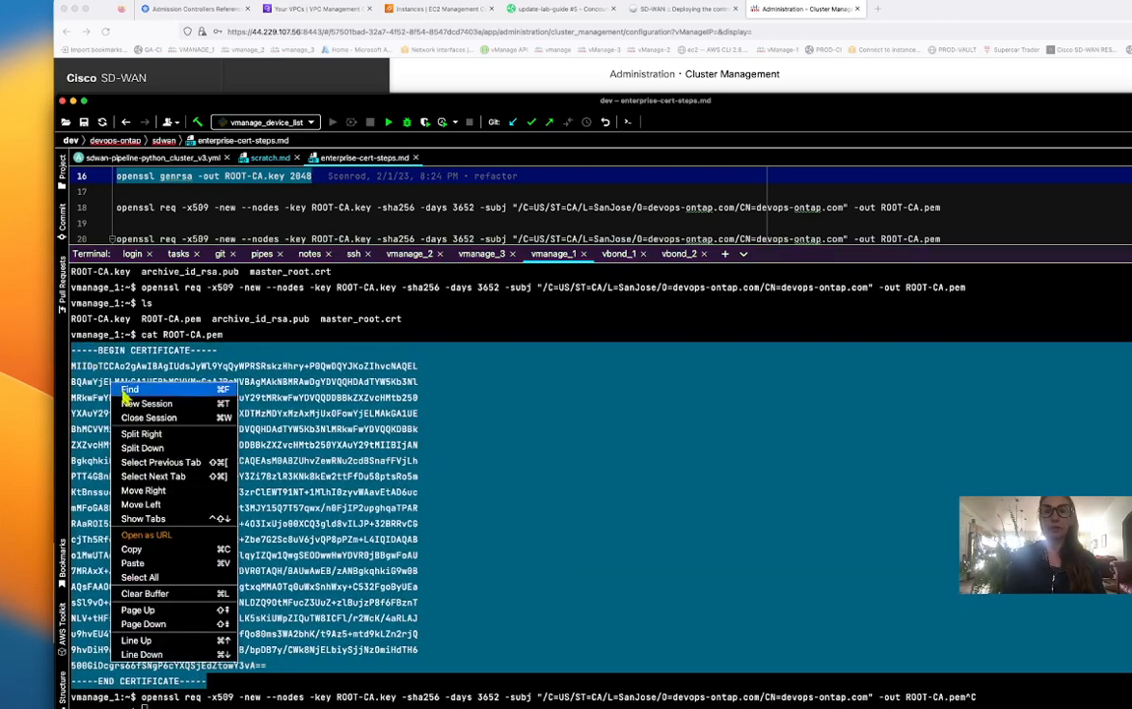
pyautogui.click(129, 549)
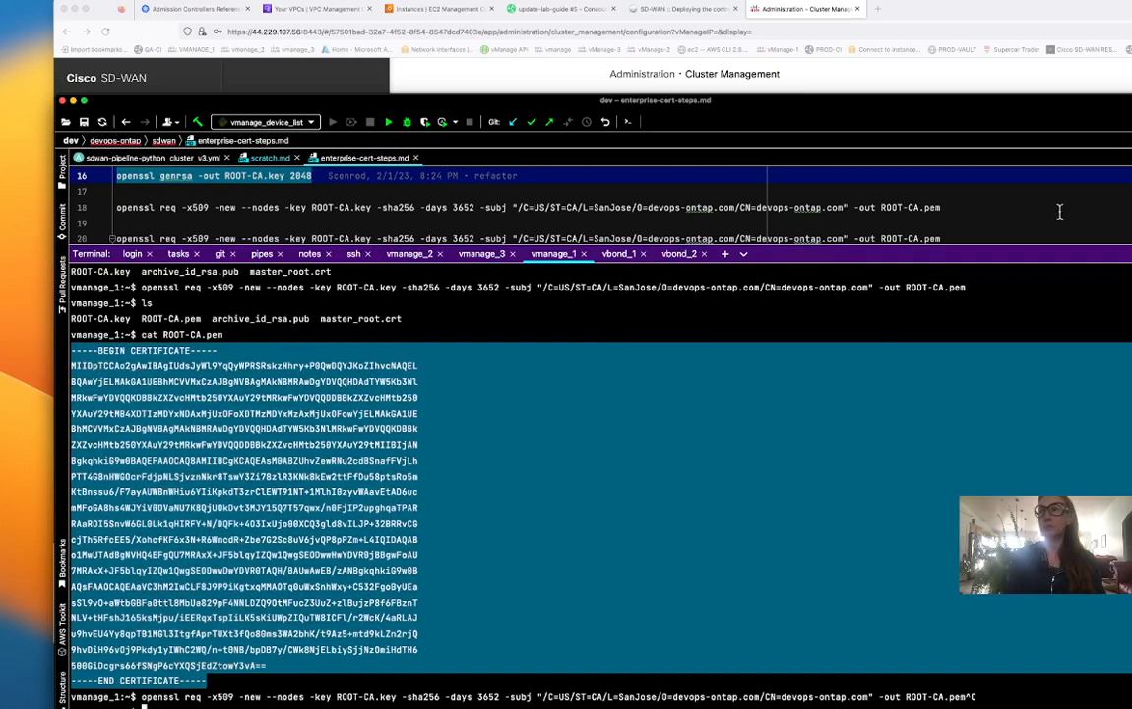
pyautogui.click(1128, 39)
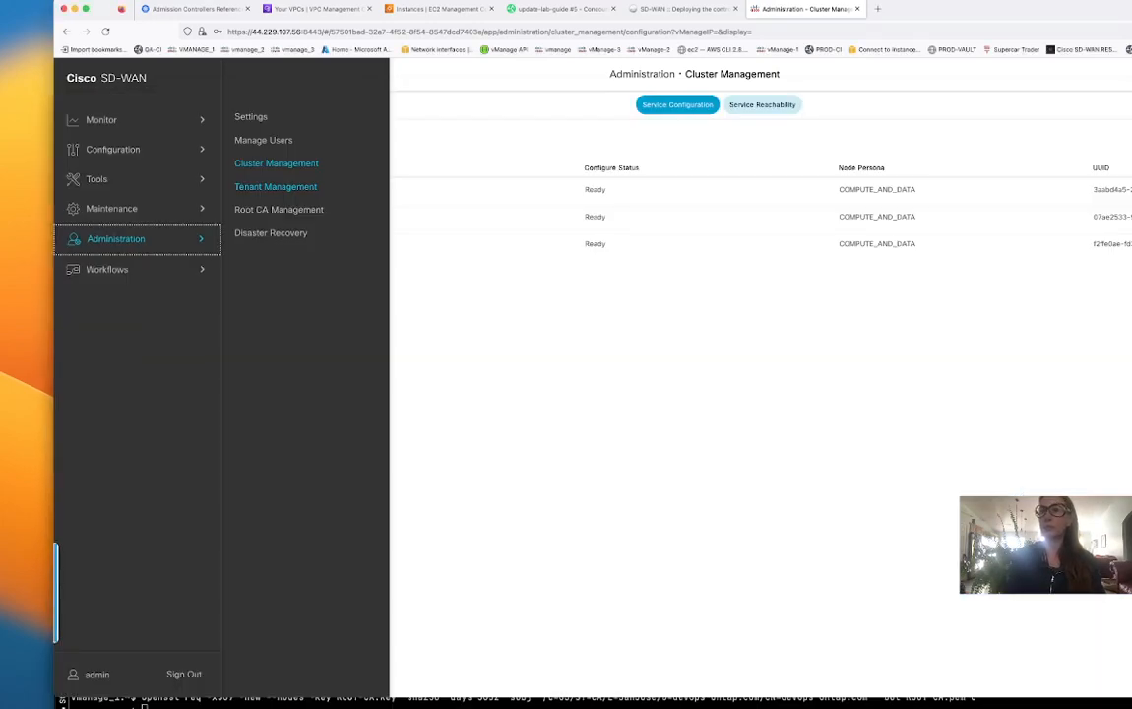
# Go from Cluster Management to the Administration Settings page through the main menu.
pyautogui.click(496, 75)
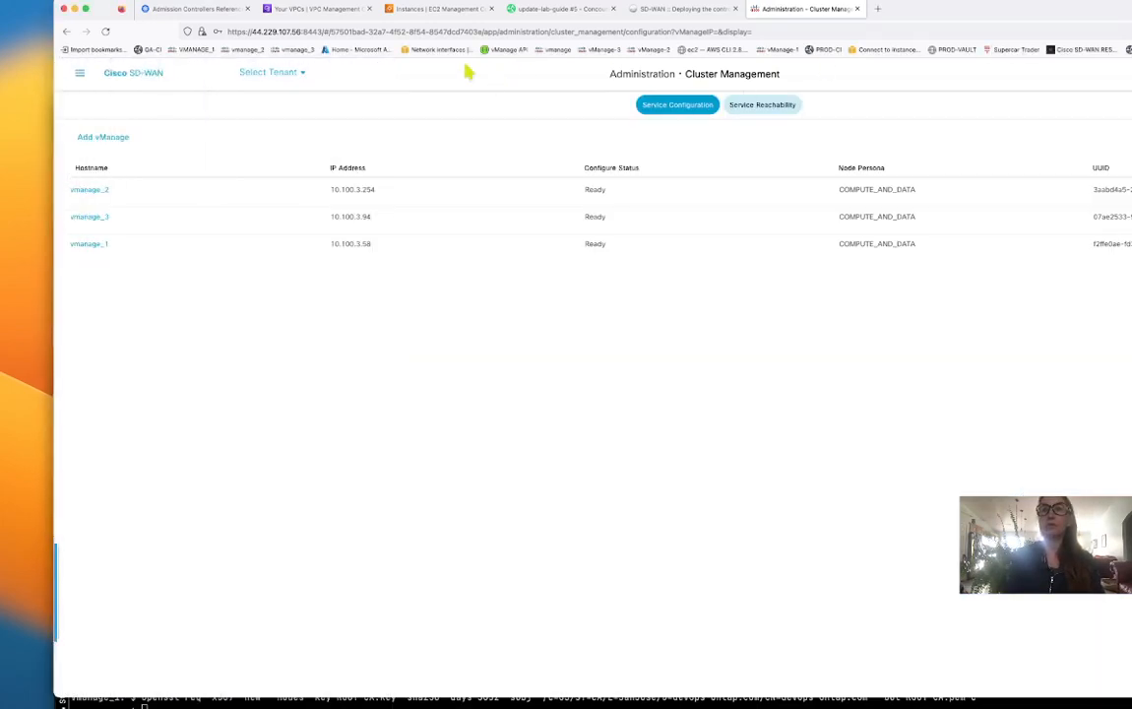
pyautogui.click(83, 75)
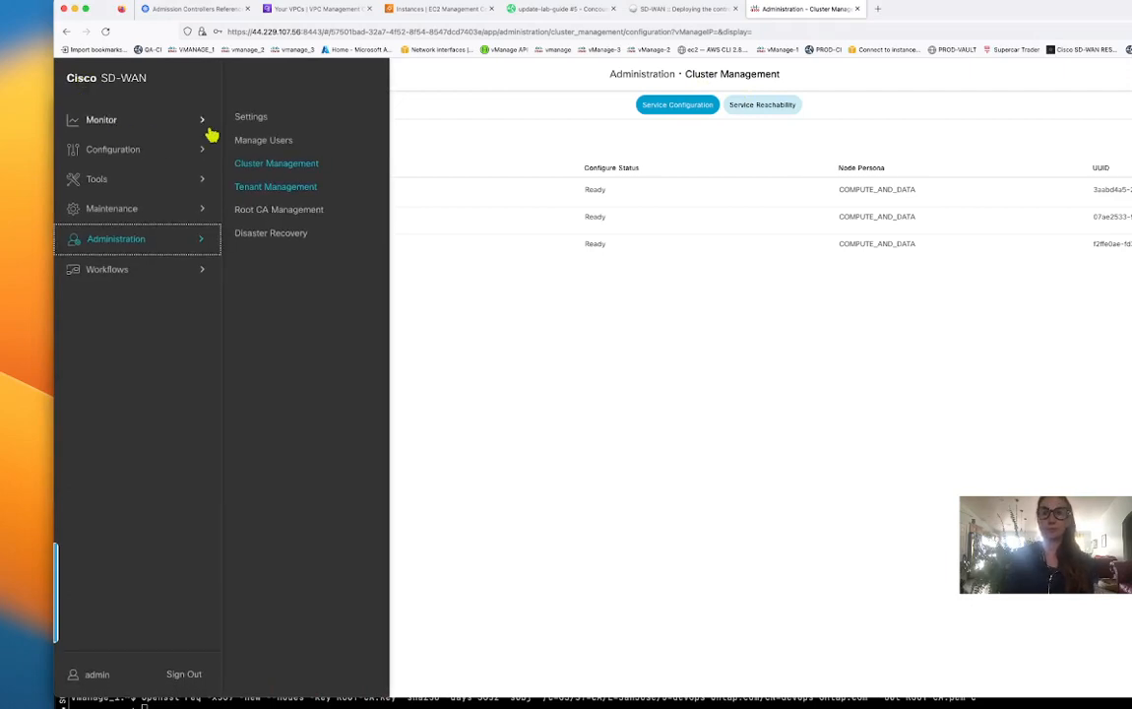
pyautogui.click(141, 153)
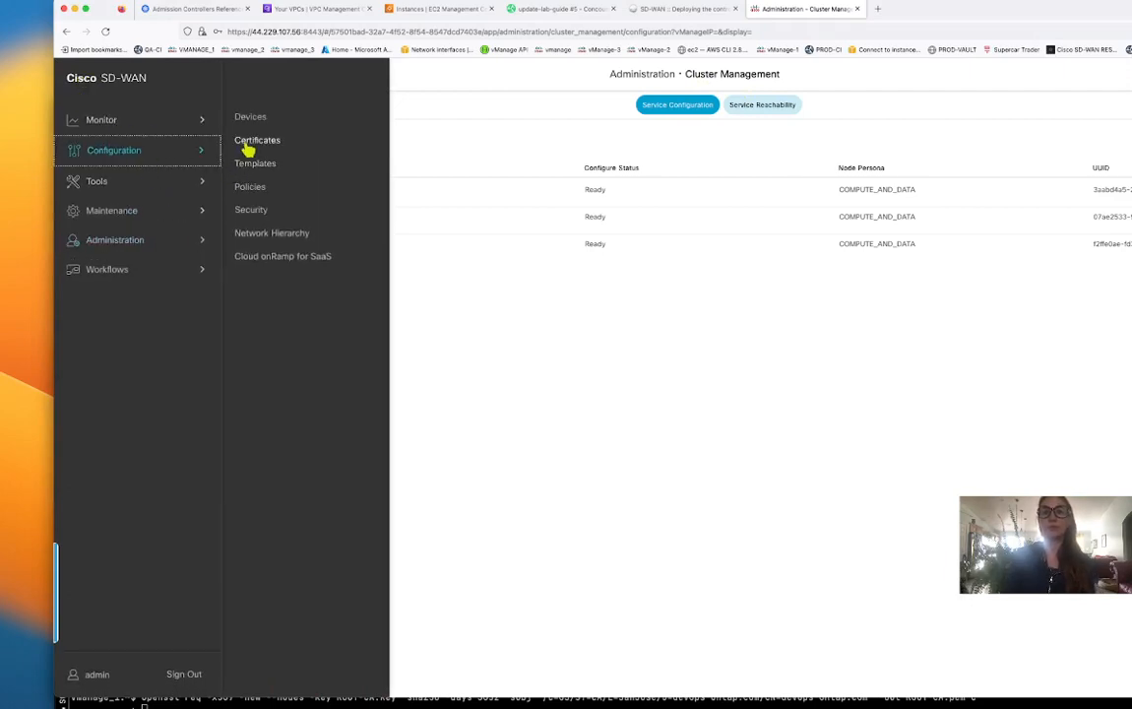
pyautogui.click(134, 241)
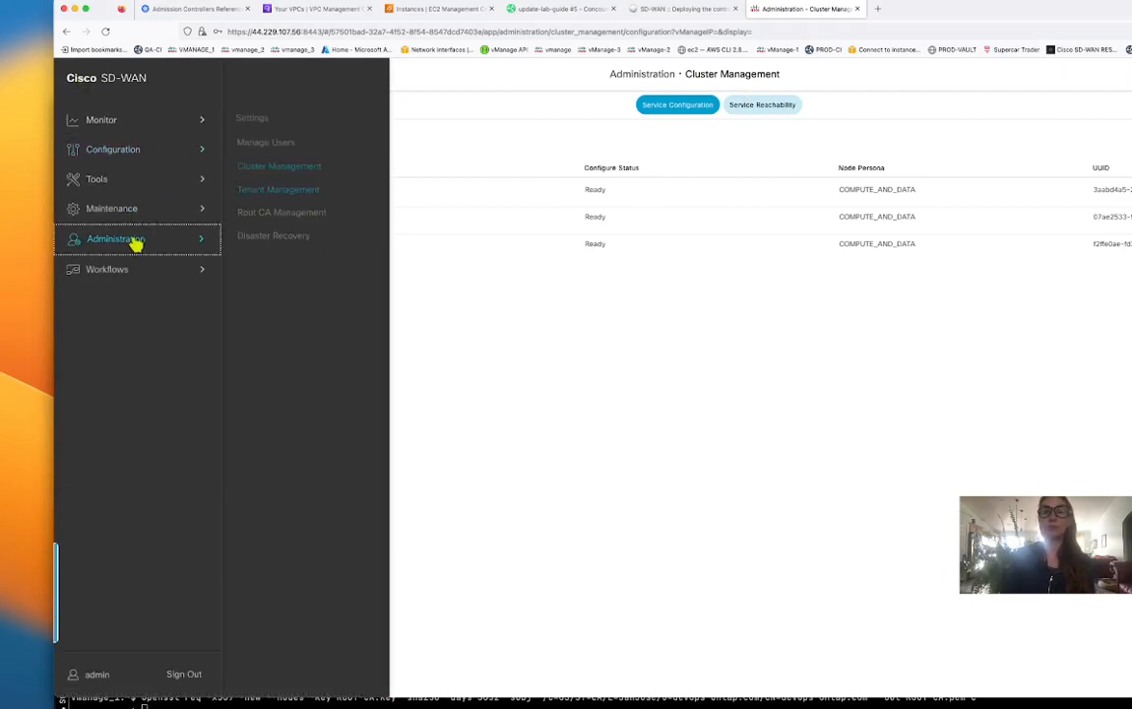
pyautogui.click(250, 120)
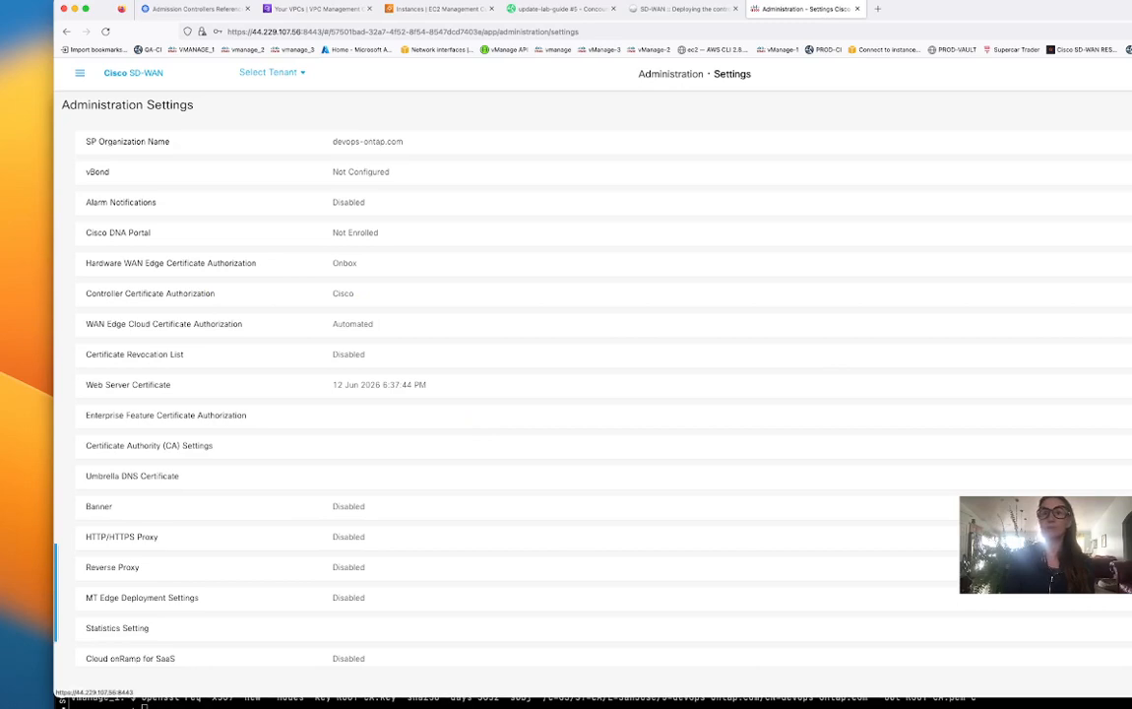
# Switch Controller Certificate Authorization to Enterprise Root Certificate and import the pasted root certificate.
pyautogui.click(1128, 293)
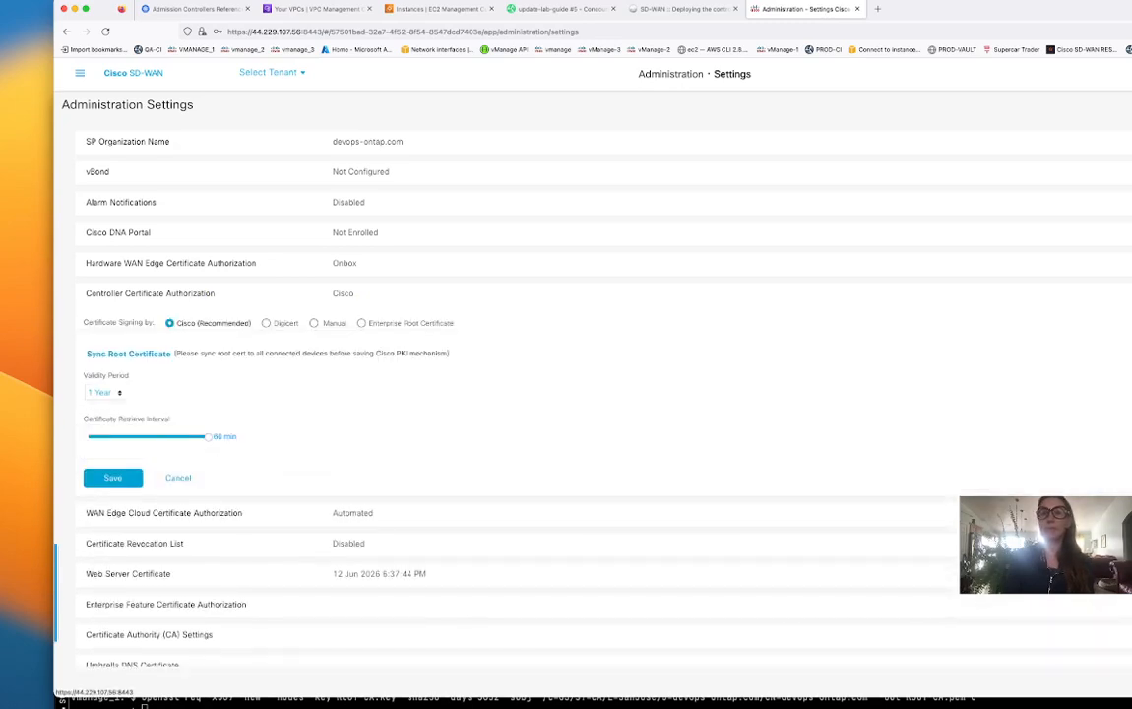
pyautogui.click(362, 325)
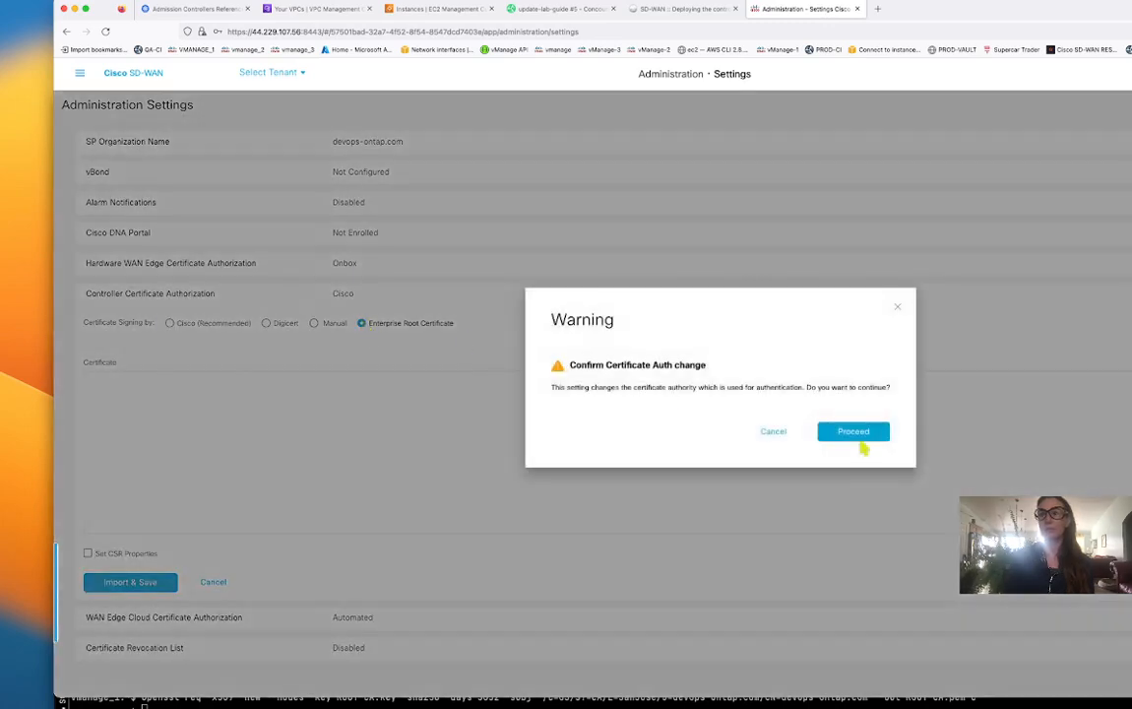
pyautogui.click(862, 435)
pyautogui.click(125, 377)
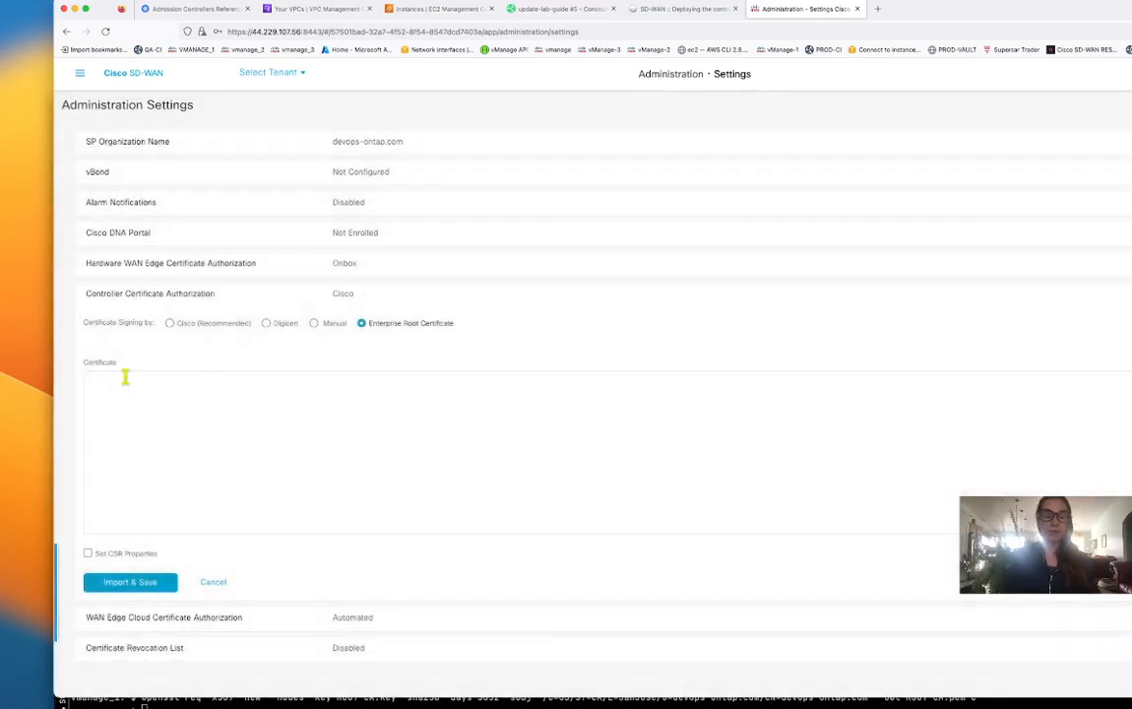
pyautogui.press('super+v')
pyautogui.click(156, 584)
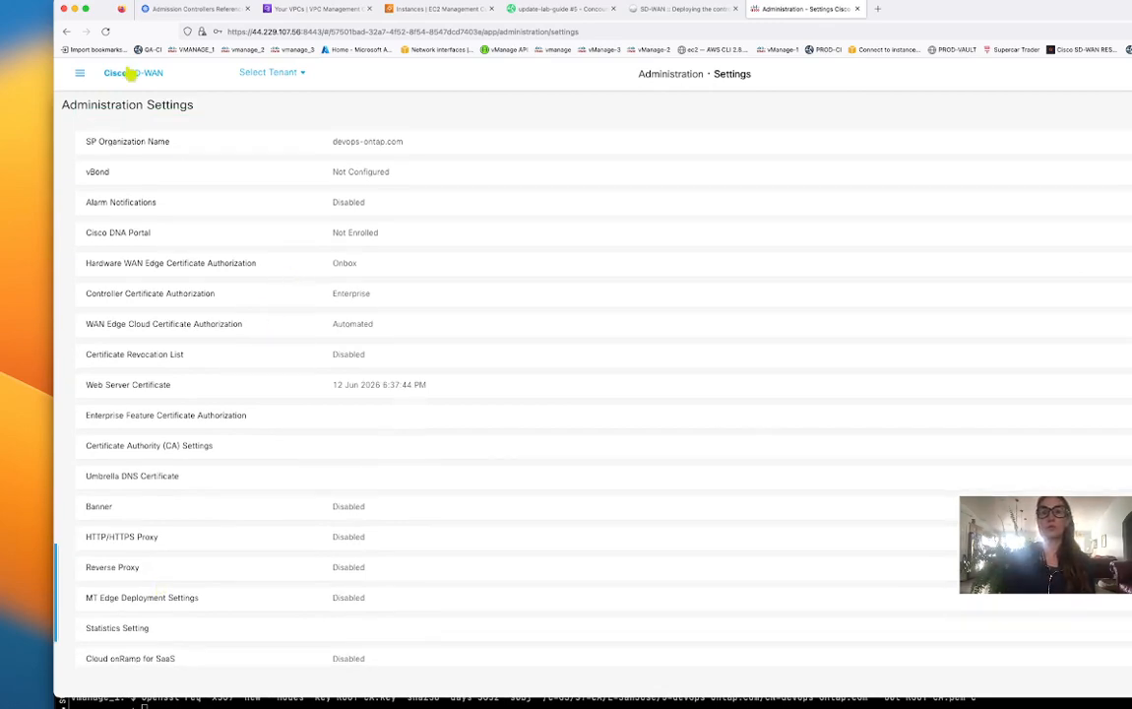
# Open the controller certificates list under Configuration > Certificates.
pyautogui.click(80, 76)
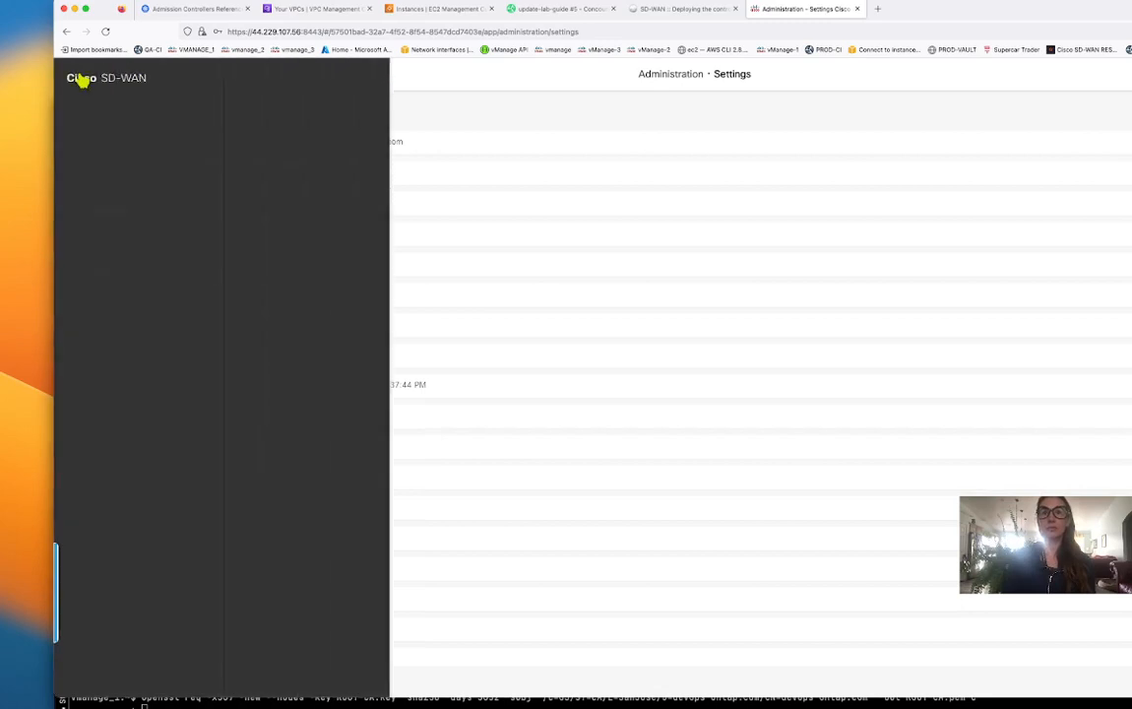
pyautogui.click(120, 153)
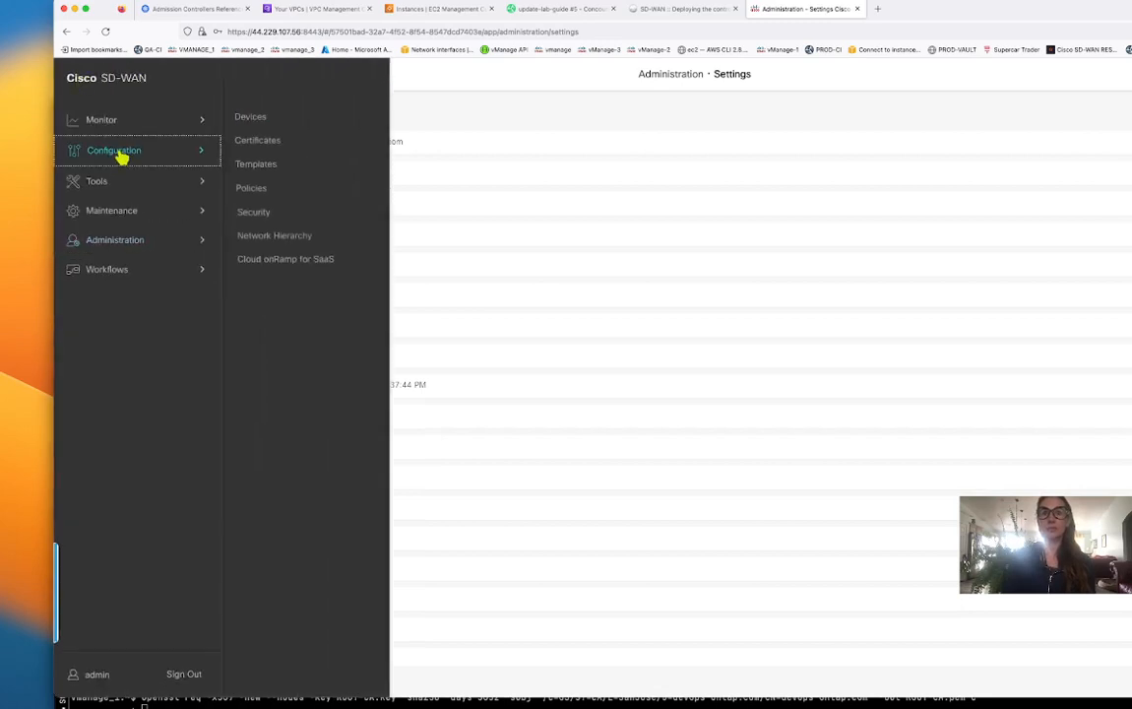
pyautogui.click(266, 145)
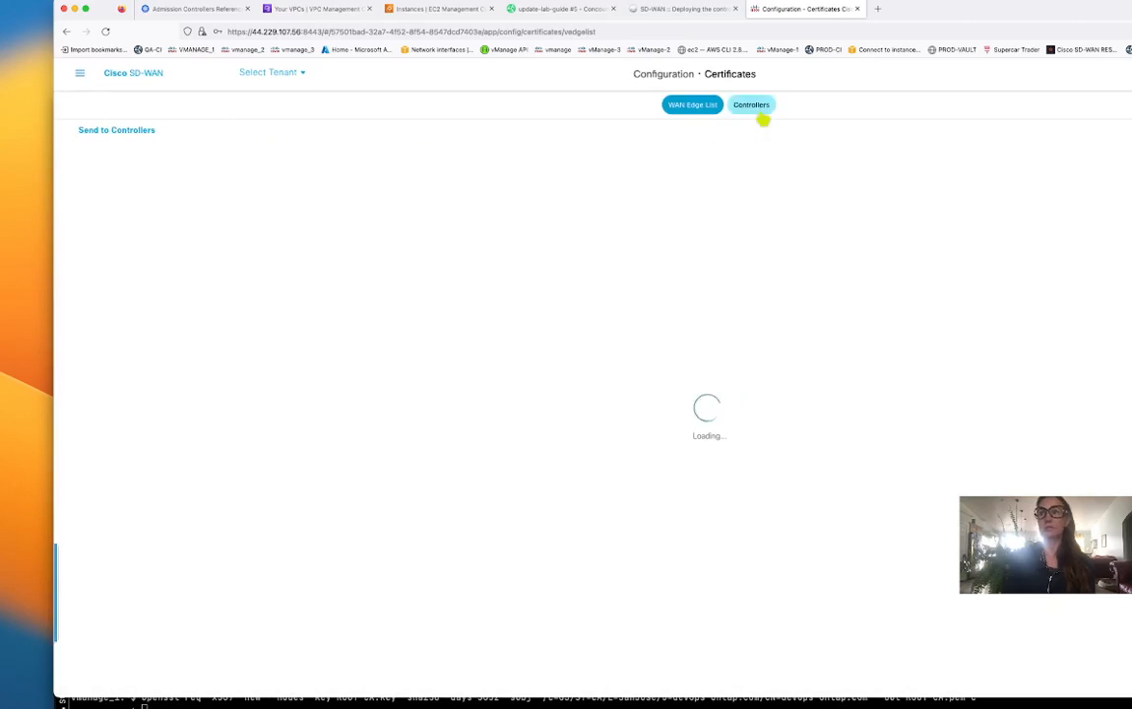
pyautogui.click(759, 109)
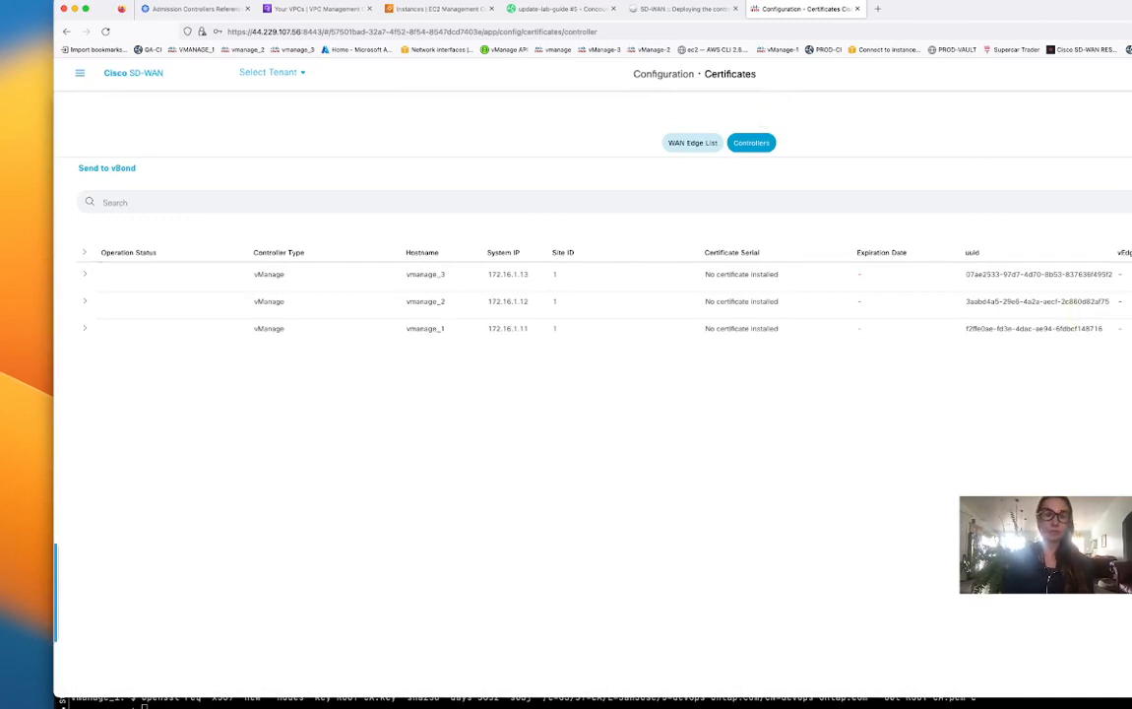
# Download the vmanage_1 certificate signing request and return to the IDE terminal.
pyautogui.click(1123, 359)
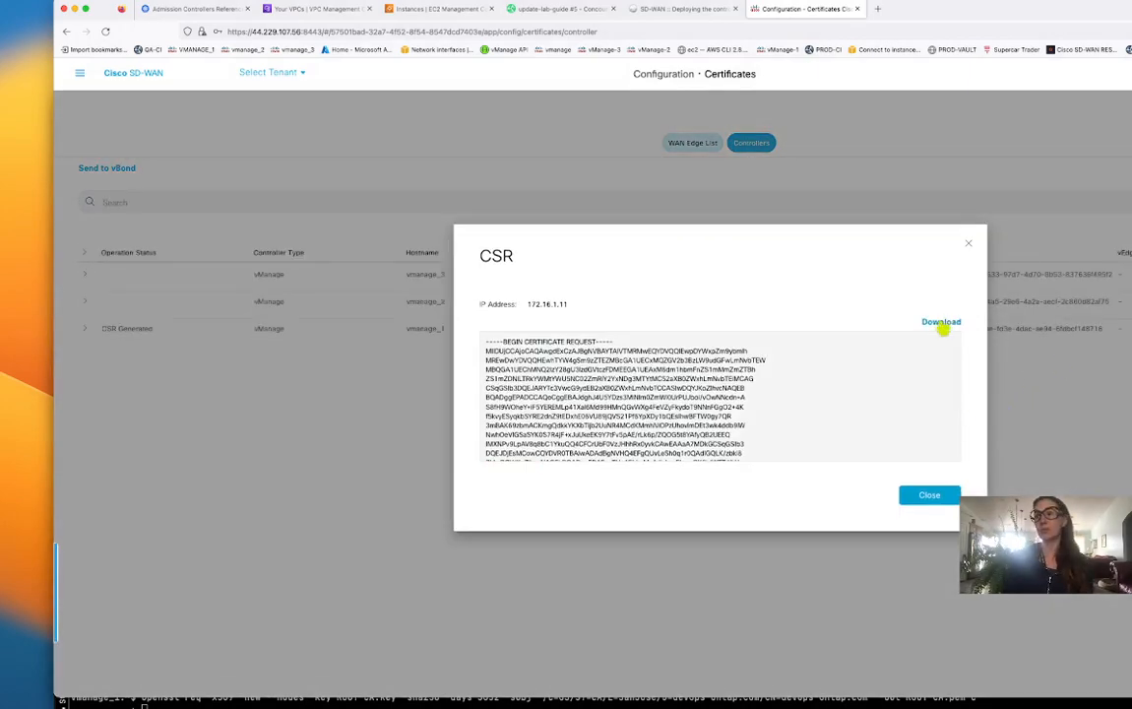
pyautogui.click(943, 327)
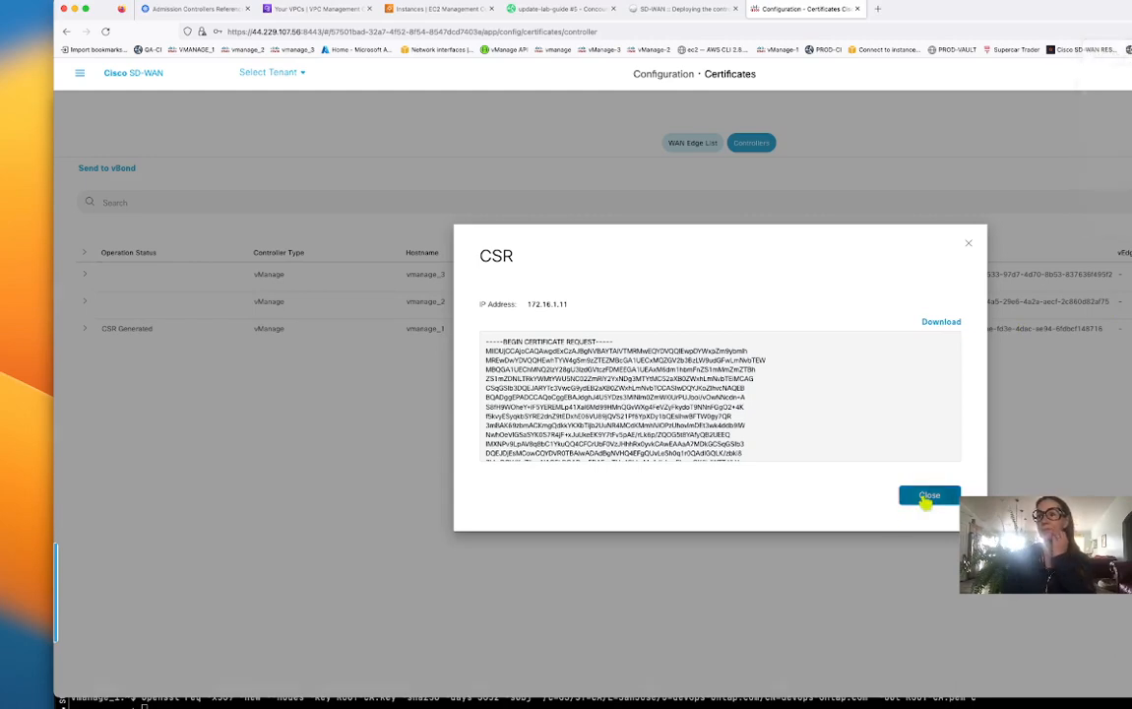
pyautogui.click(926, 496)
pyautogui.click(144, 705)
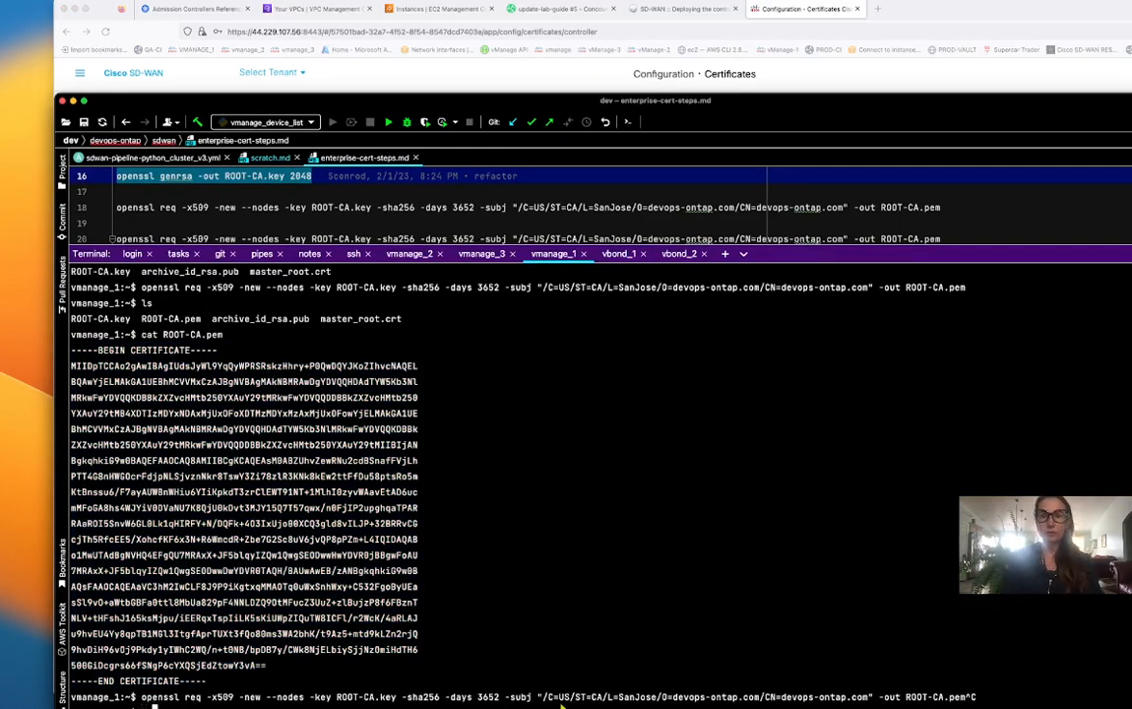
# Locate the downloaded vmanage_csr and select the line-31 openssl x509 command in the notes.
pyautogui.write('ls')
pyautogui.press('Return')
pyautogui.doubleClick(440, 697)
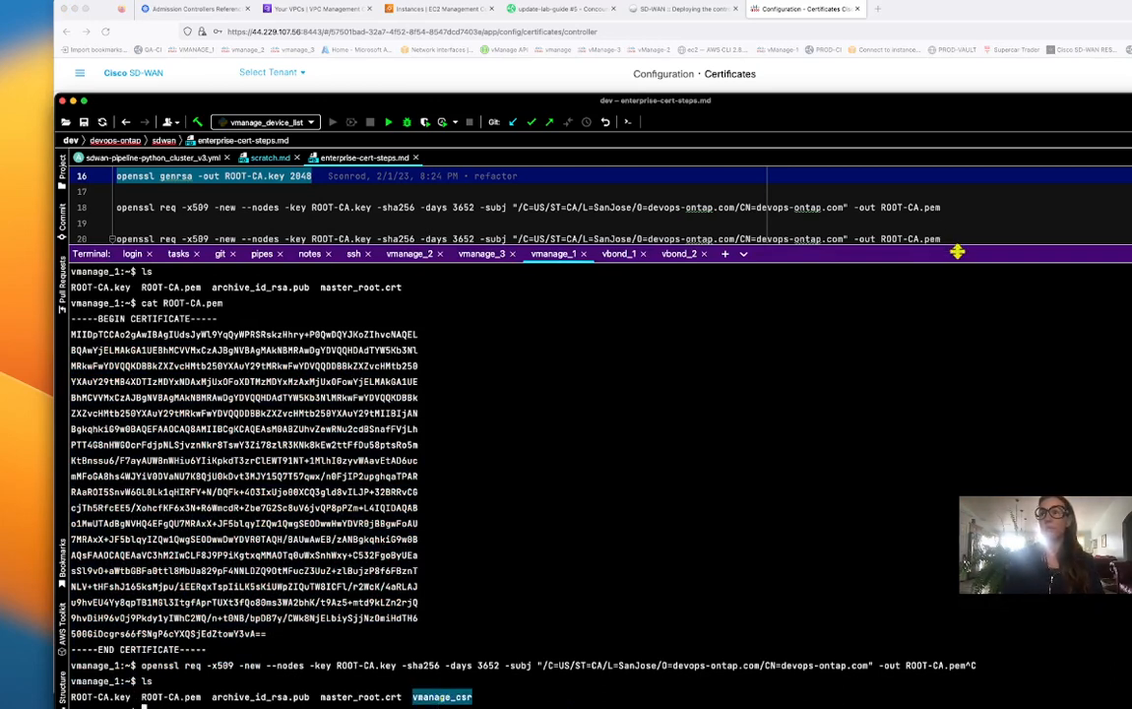
pyautogui.moveTo(955, 248); pyautogui.dragTo(960, 425)
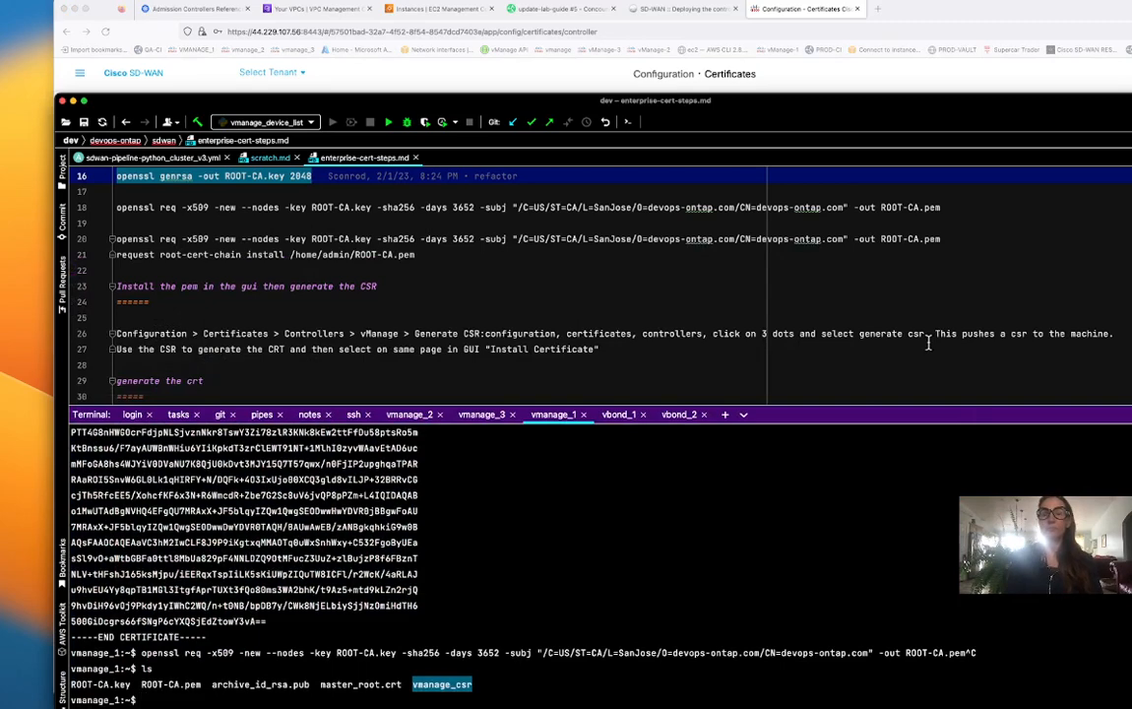
pyautogui.scroll(-5, 927, 343)
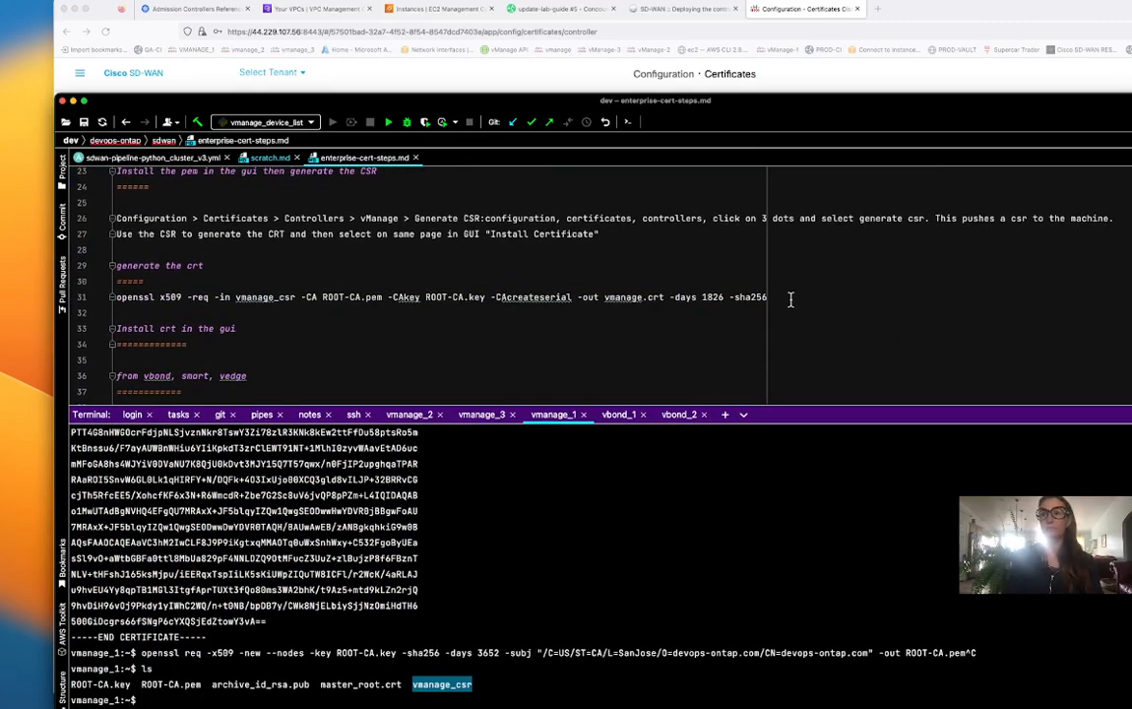
pyautogui.moveTo(791, 299); pyautogui.dragTo(114, 300)
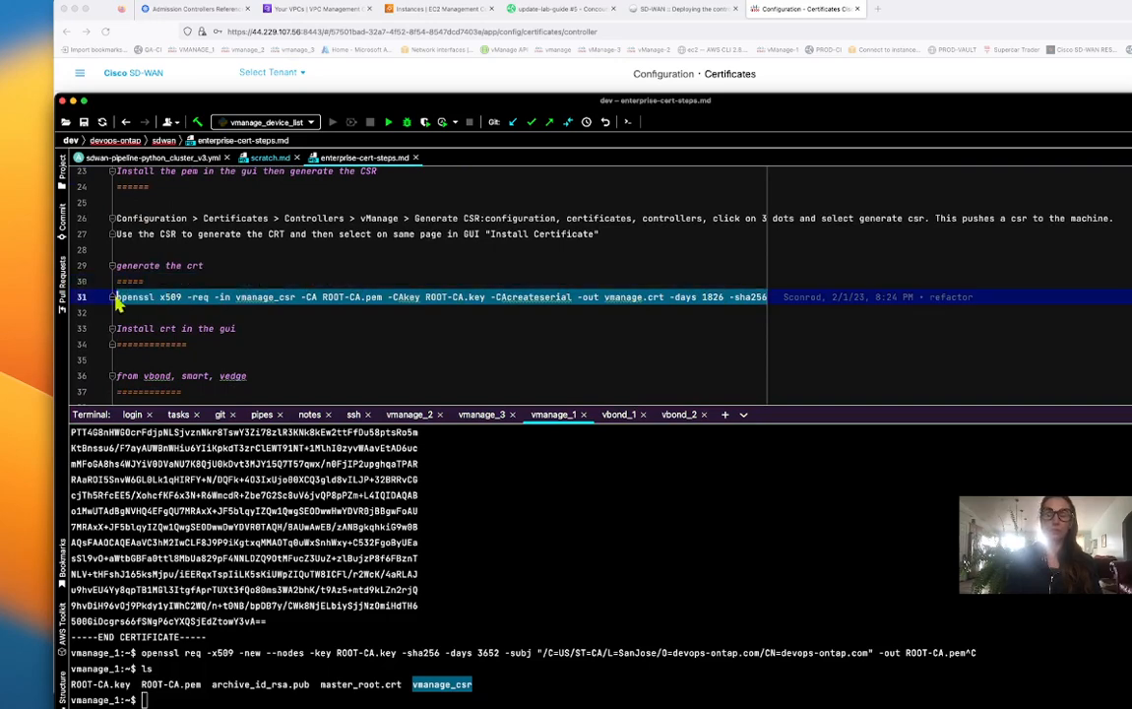
# Sign vmanage_csr with the root CA into vmanage.crt and print it with cat.
pyautogui.press('super+c')
pyautogui.click(158, 697)
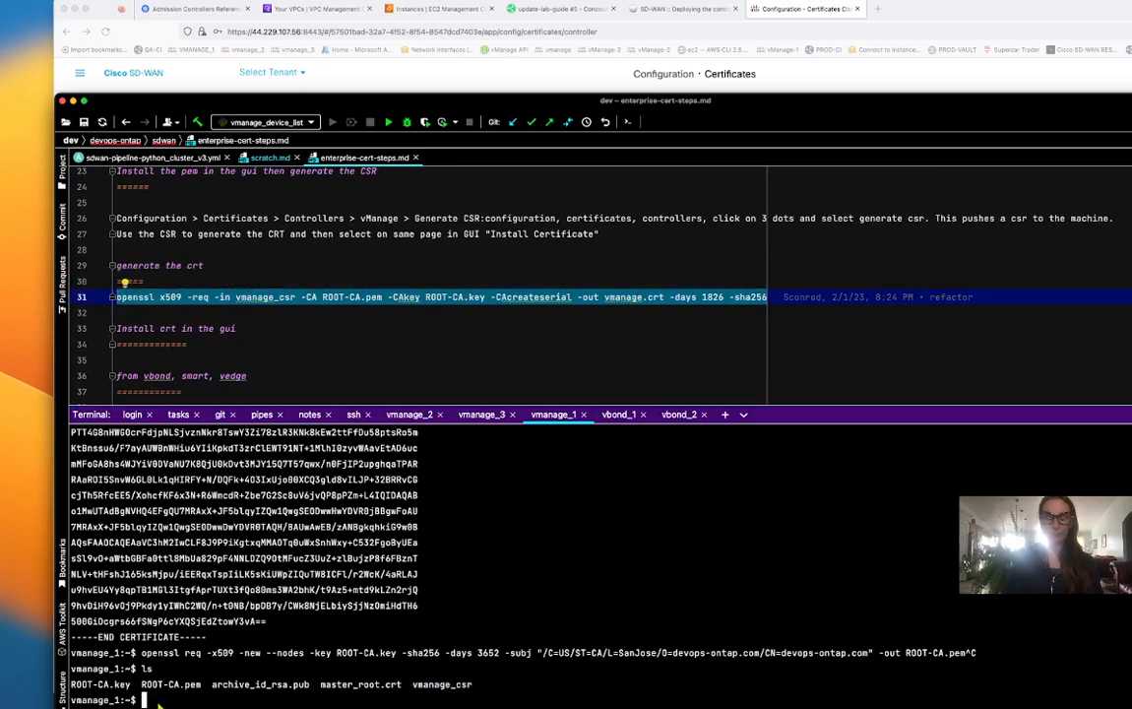
pyautogui.press('super+v')
pyautogui.press('Return')
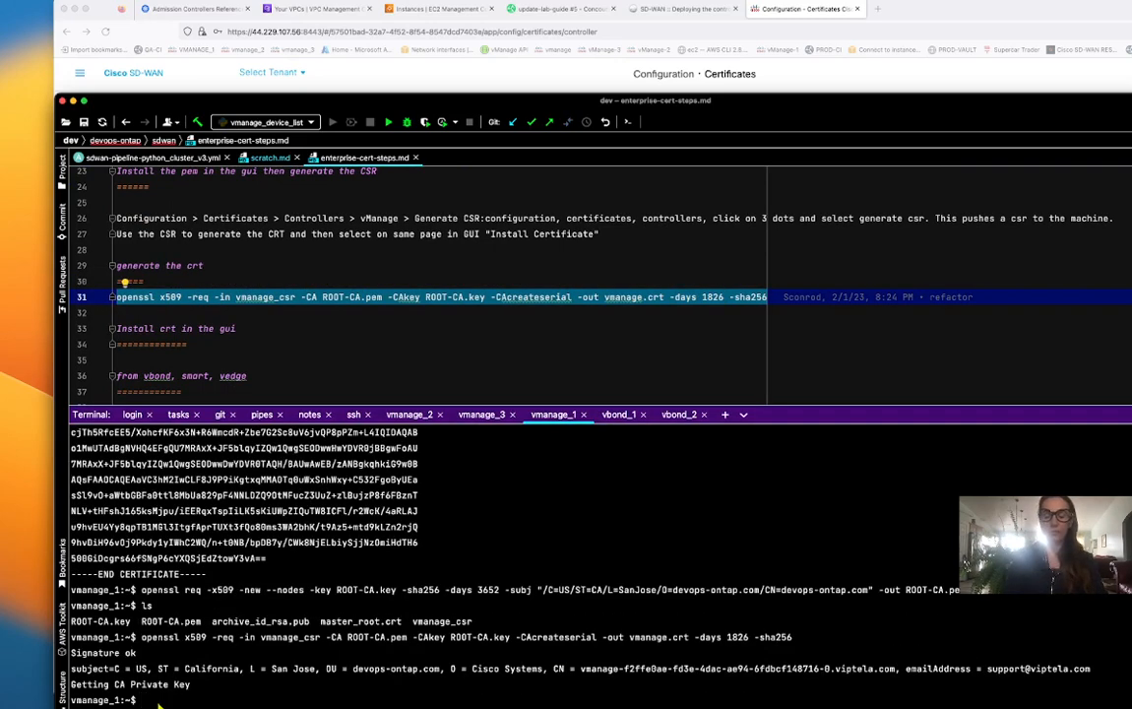
pyautogui.write('ls')
pyautogui.press('Return')
pyautogui.write('cat ')
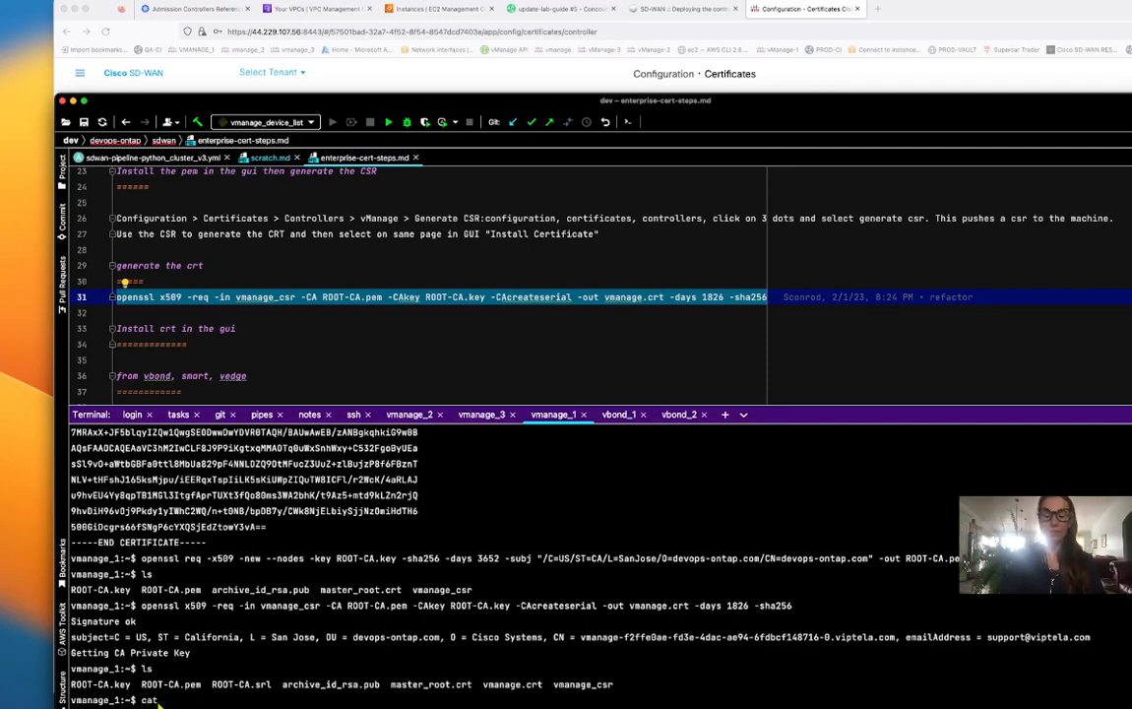
pyautogui.write('vmanage')
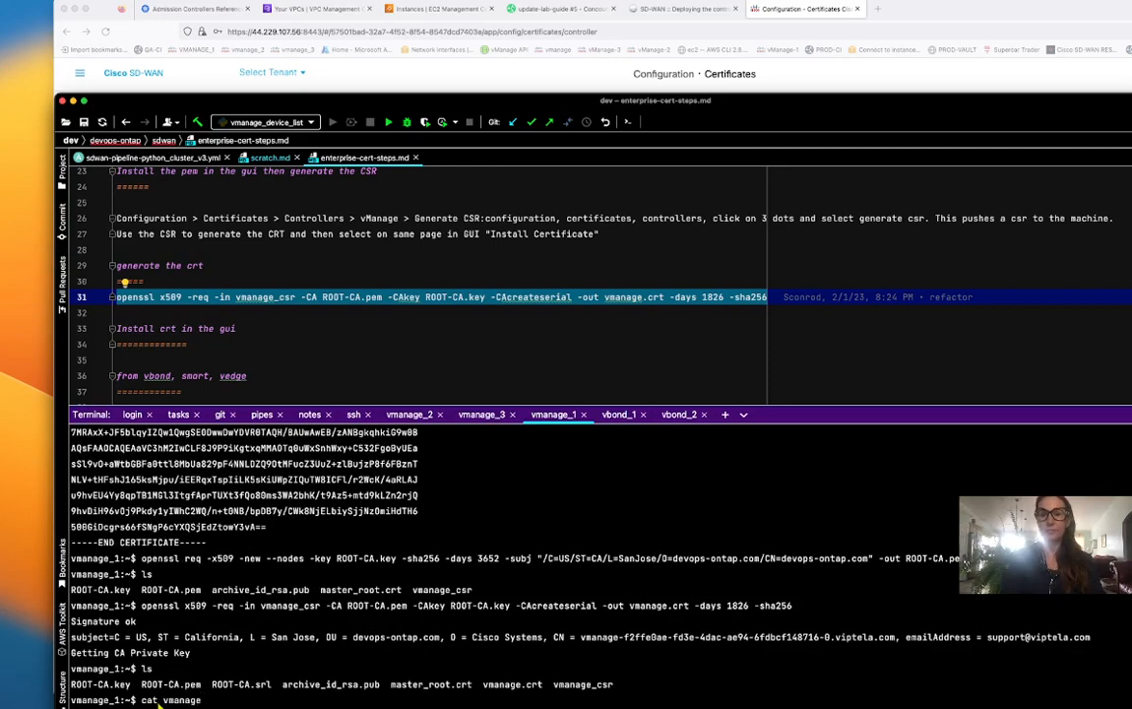
pyautogui.write('.crt')
pyautogui.press('Return')
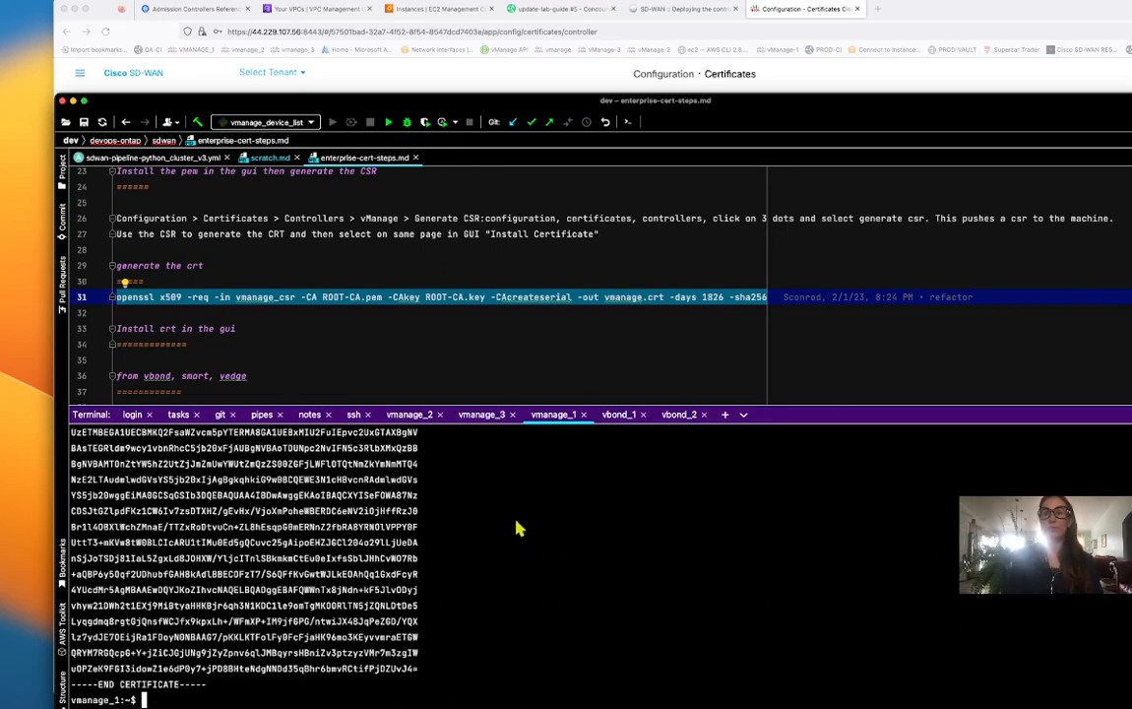
# Copy the printed vmanage.crt certificate text from the terminal.
pyautogui.moveTo(874, 413); pyautogui.dragTo(854, 273)
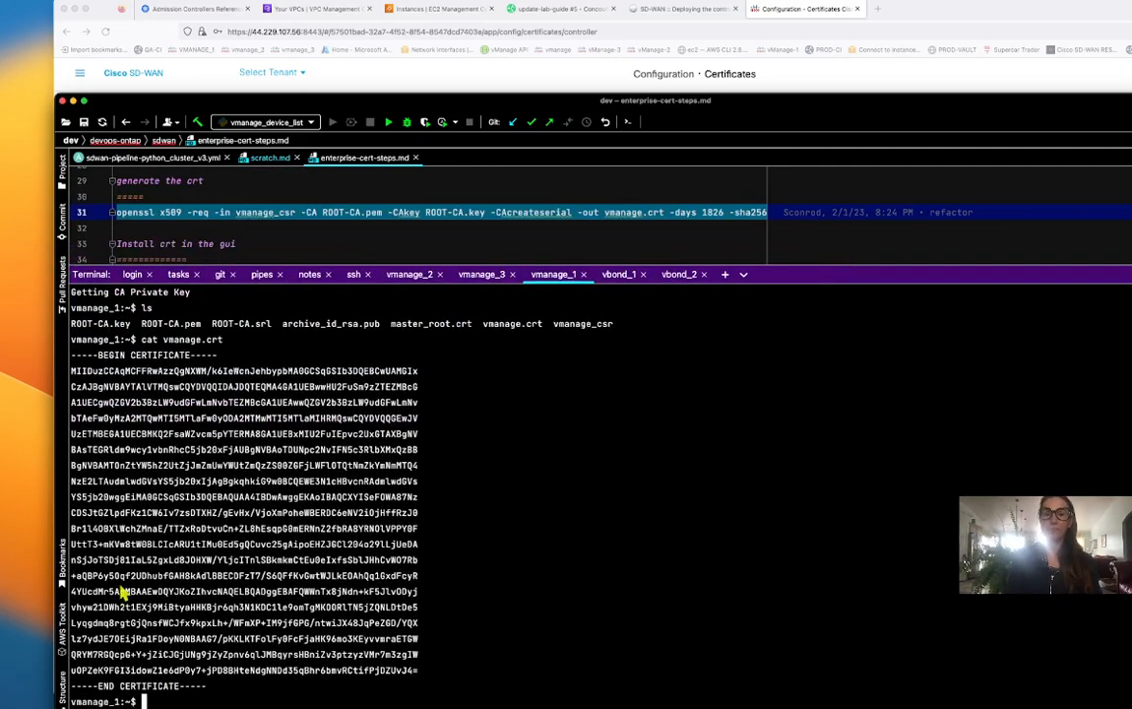
pyautogui.moveTo(205, 687); pyautogui.dragTo(74, 364)
pyautogui.rightClick(129, 390)
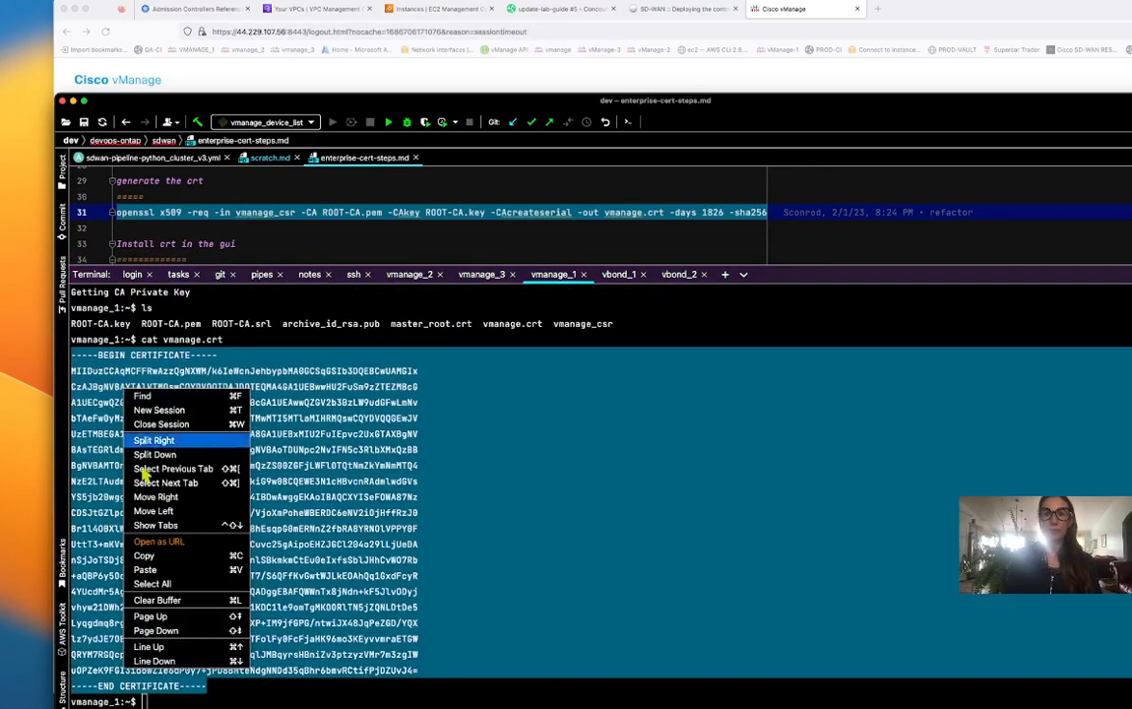
pyautogui.click(144, 555)
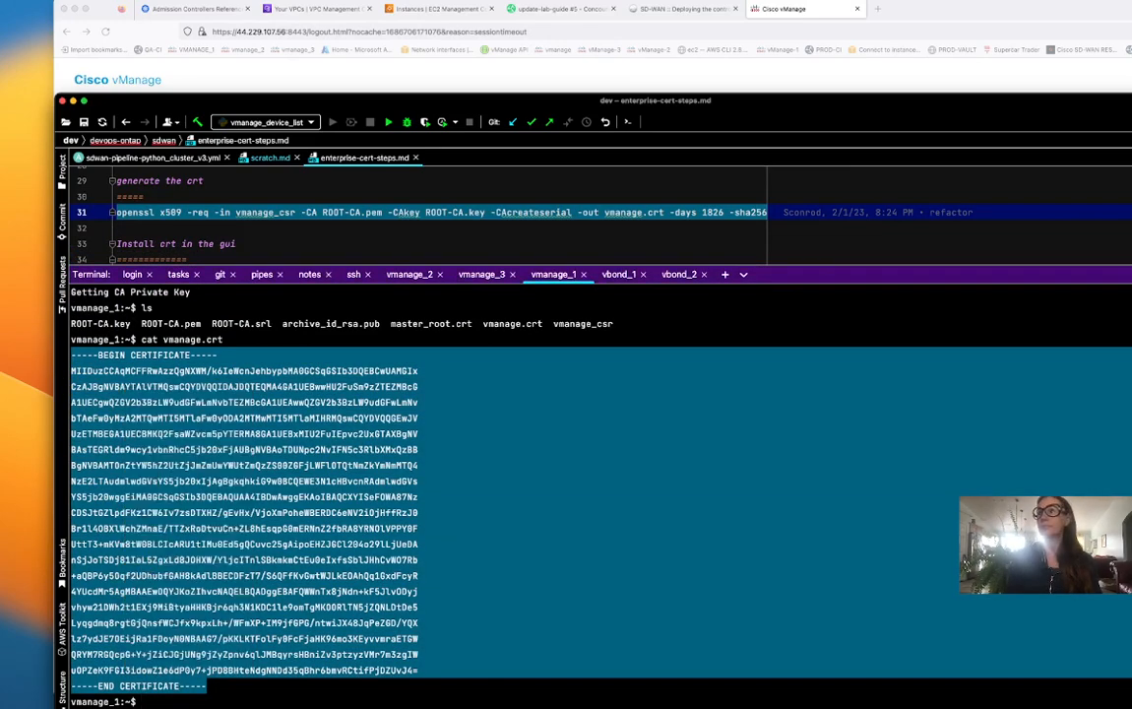
pyautogui.press('super+Tab')
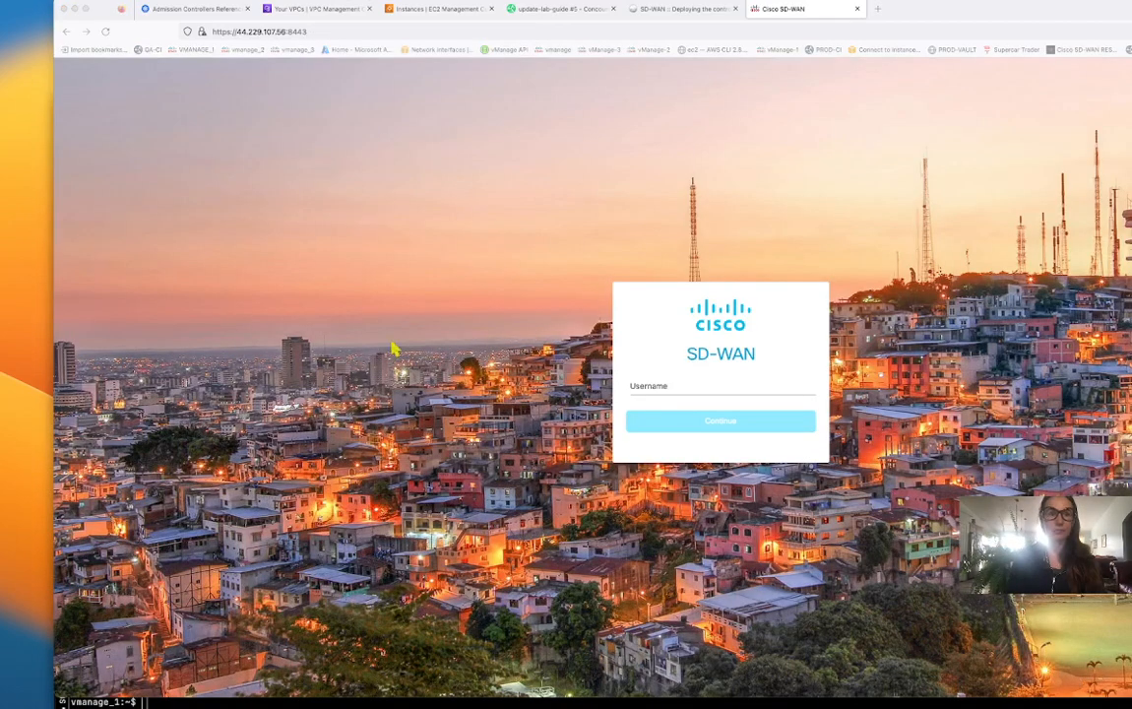
# Sign back in to vManage after the session timeout with the username and password.
pyautogui.click(642, 386)
pyautogui.click(642, 385)
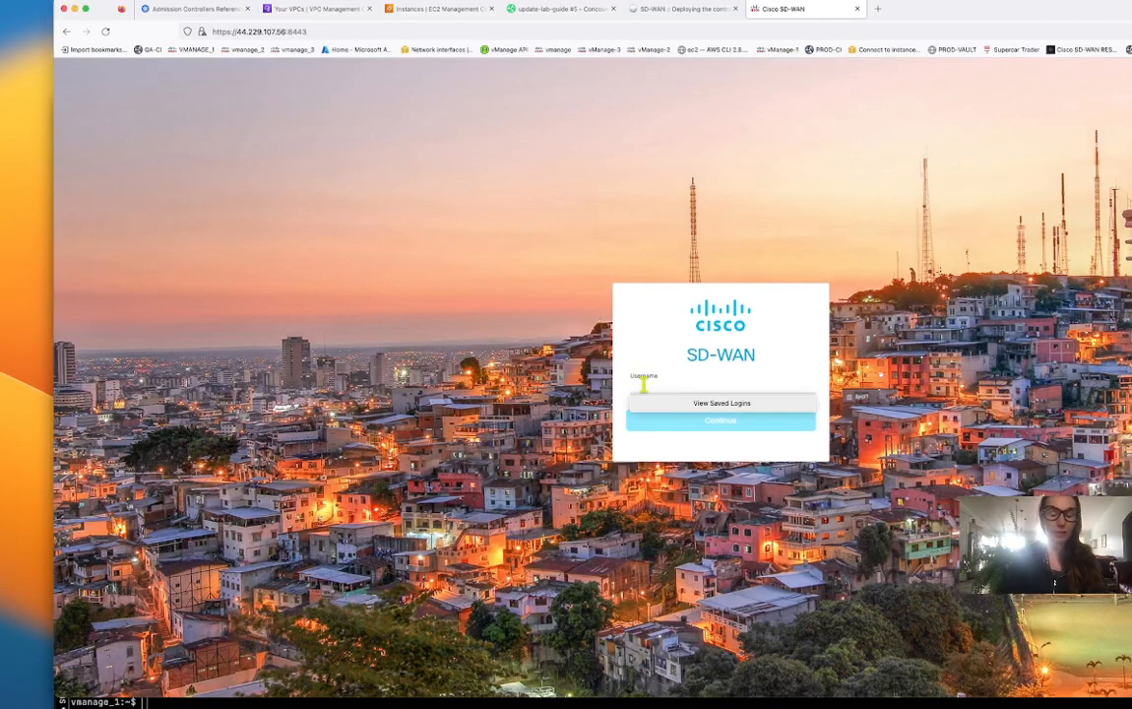
pyautogui.write('admin')
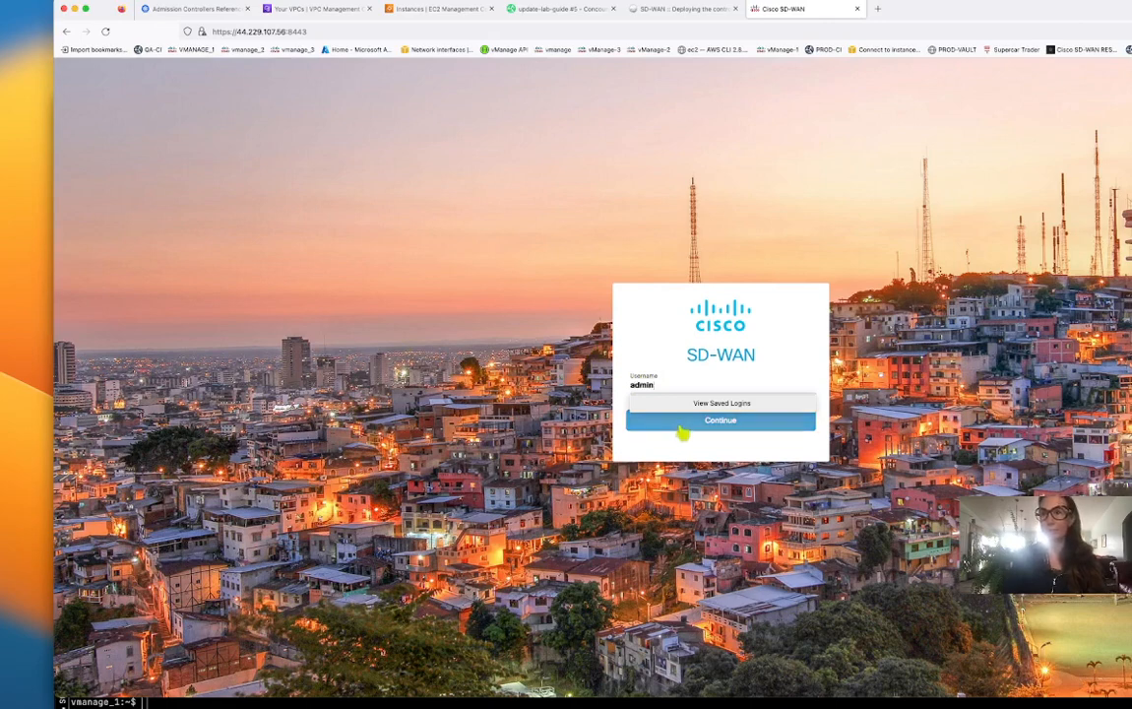
pyautogui.click(681, 423)
pyautogui.click(680, 401)
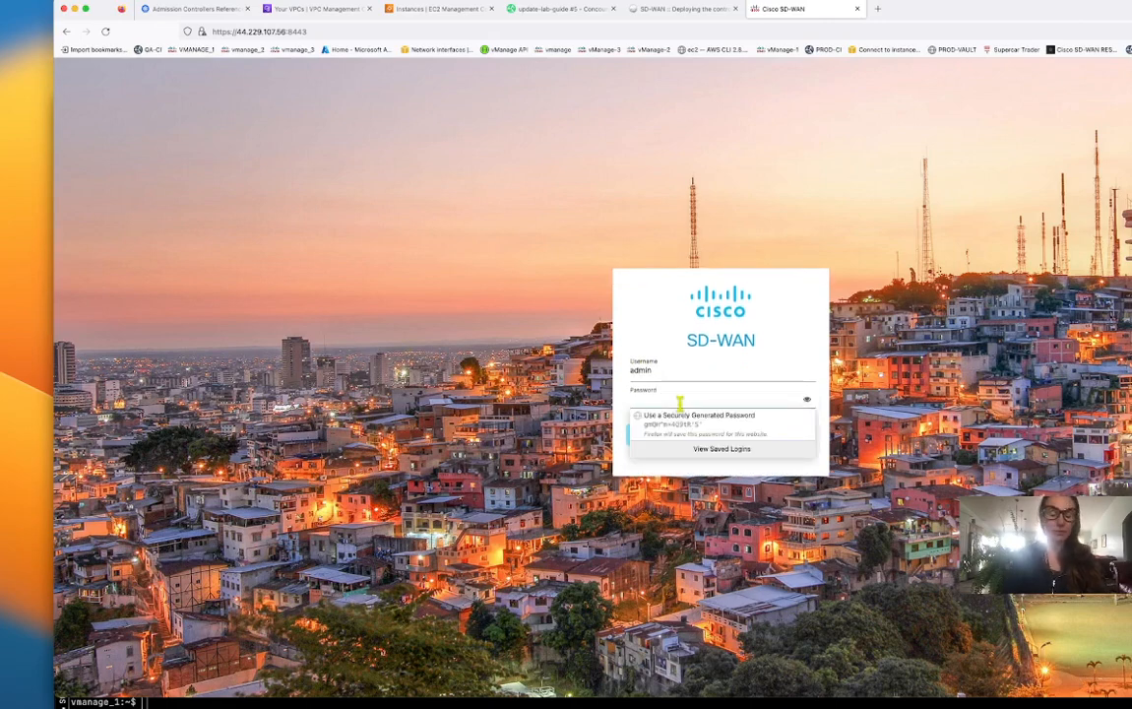
pyautogui.write('a')
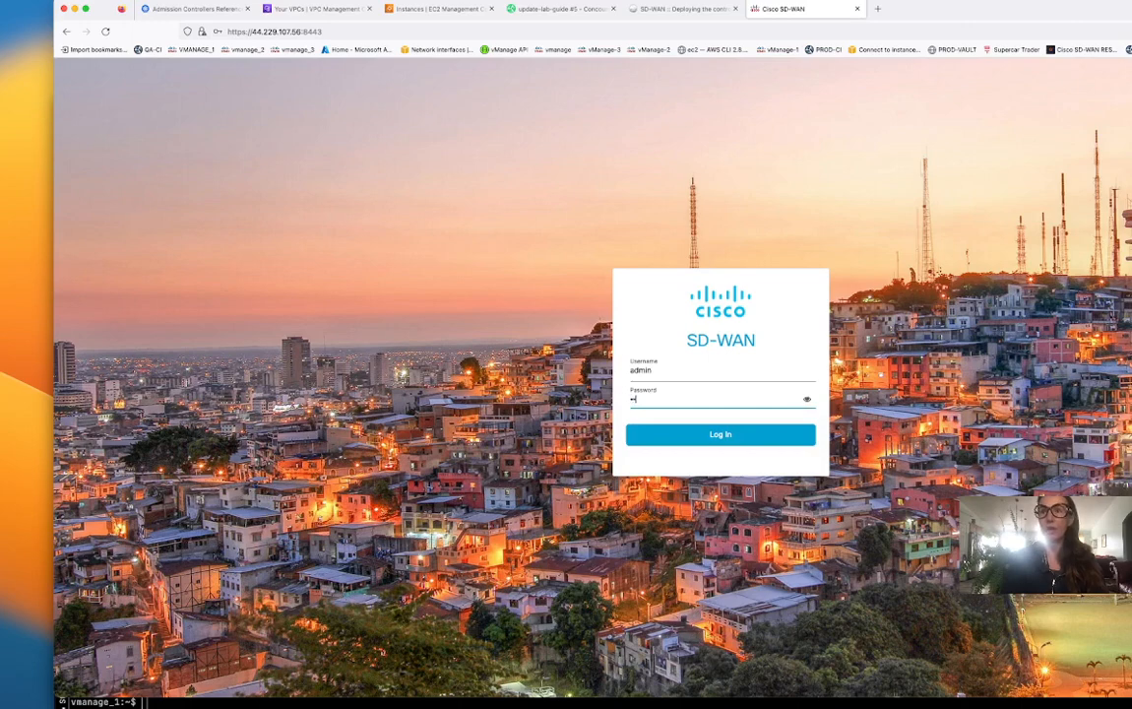
pyautogui.click(737, 440)
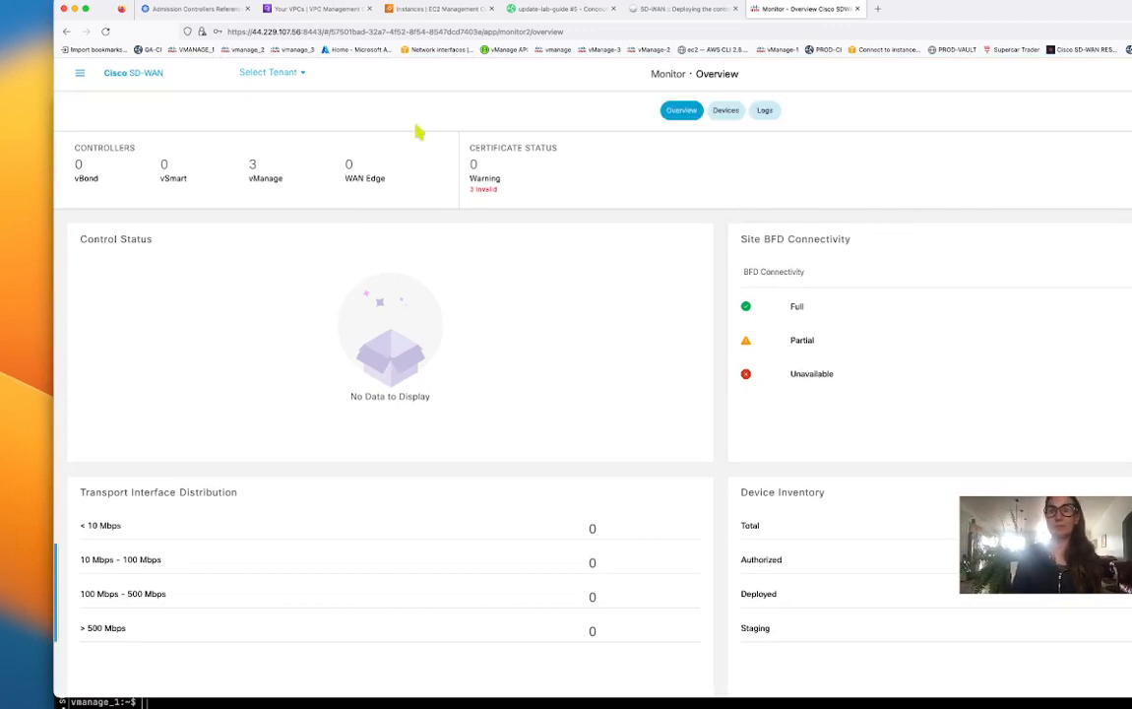
# Open the controller certificates list under Configuration > Certificates.
pyautogui.click(80, 75)
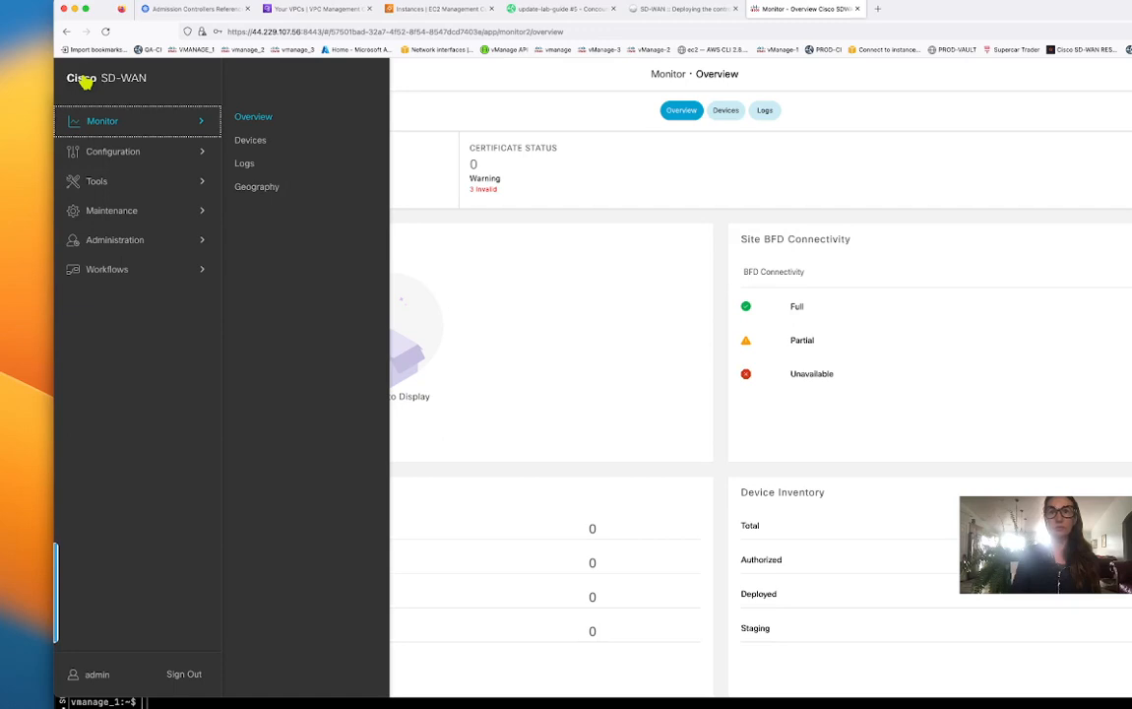
pyautogui.click(113, 151)
pyautogui.click(265, 148)
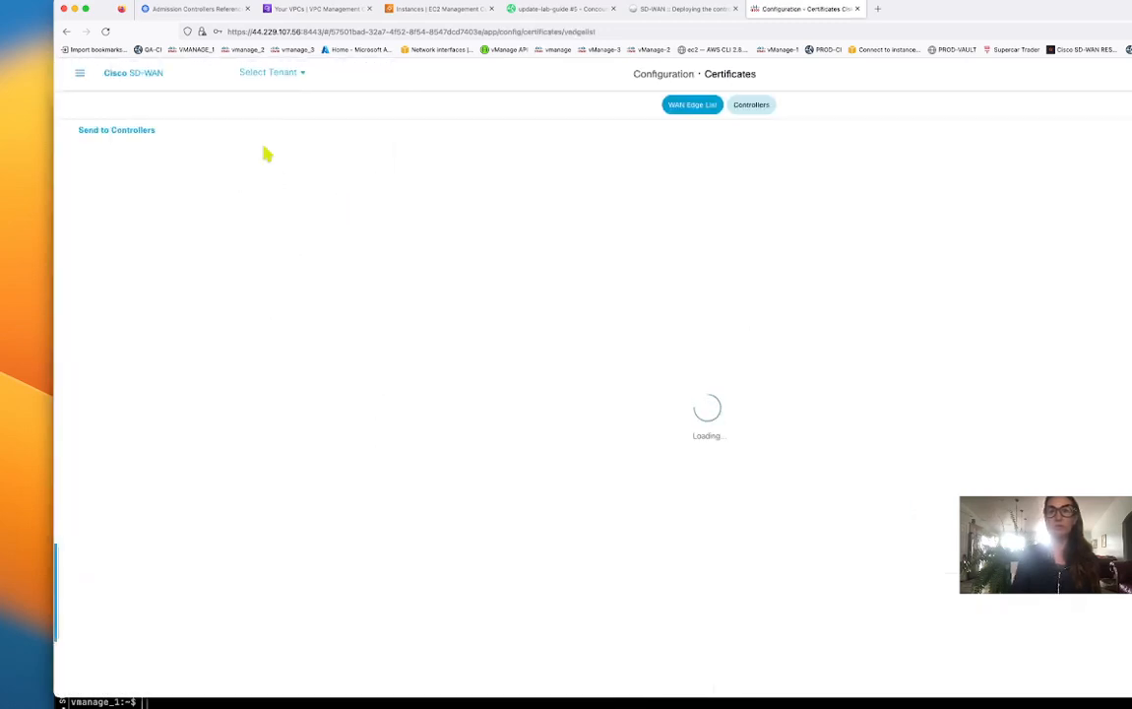
pyautogui.click(753, 108)
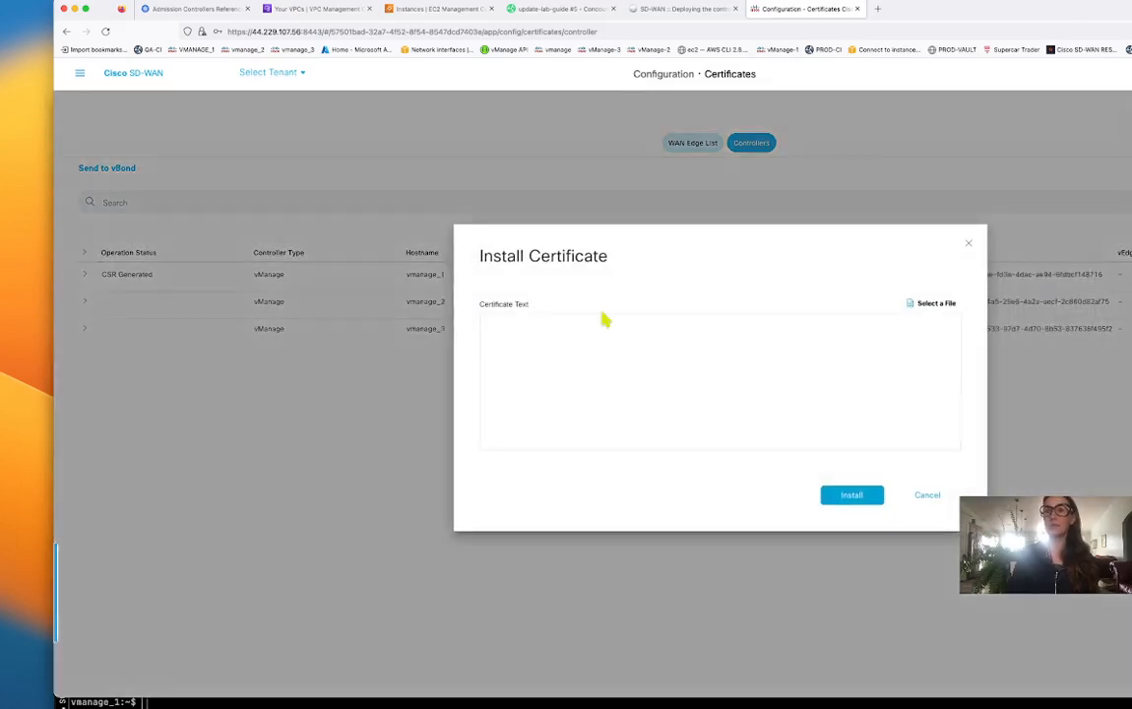
# Install the pasted signed certificate on vmanage_1 and return to the certificate list.
pyautogui.click(551, 329)
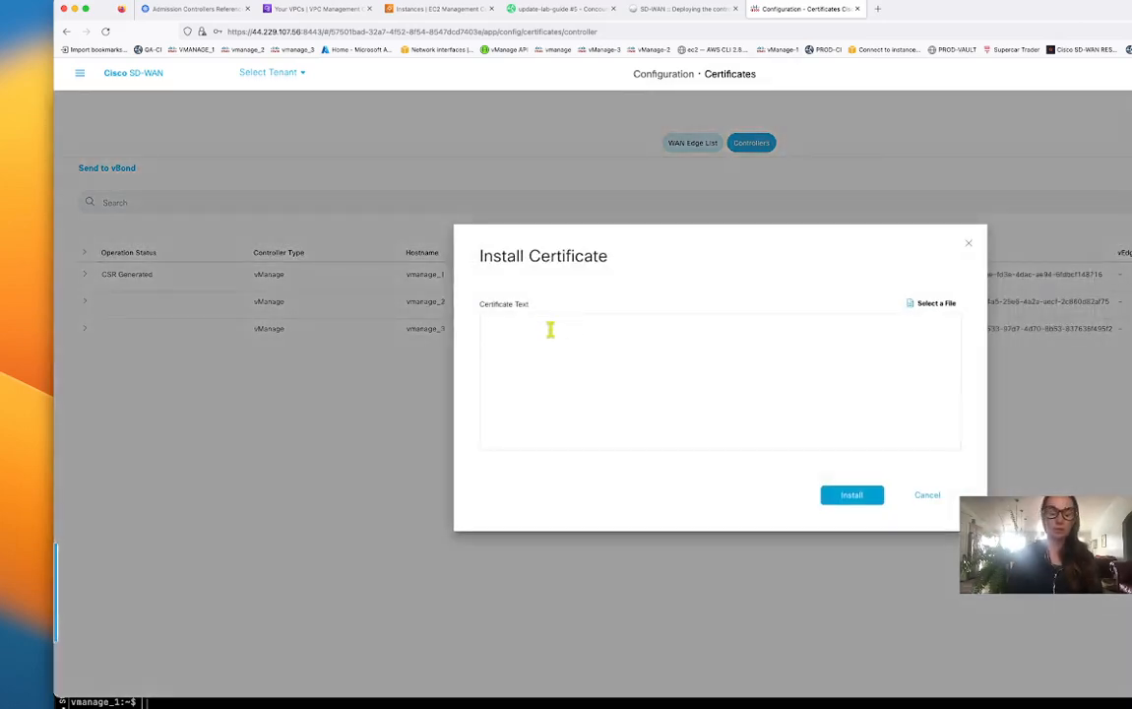
pyautogui.press('super+v')
pyautogui.click(853, 495)
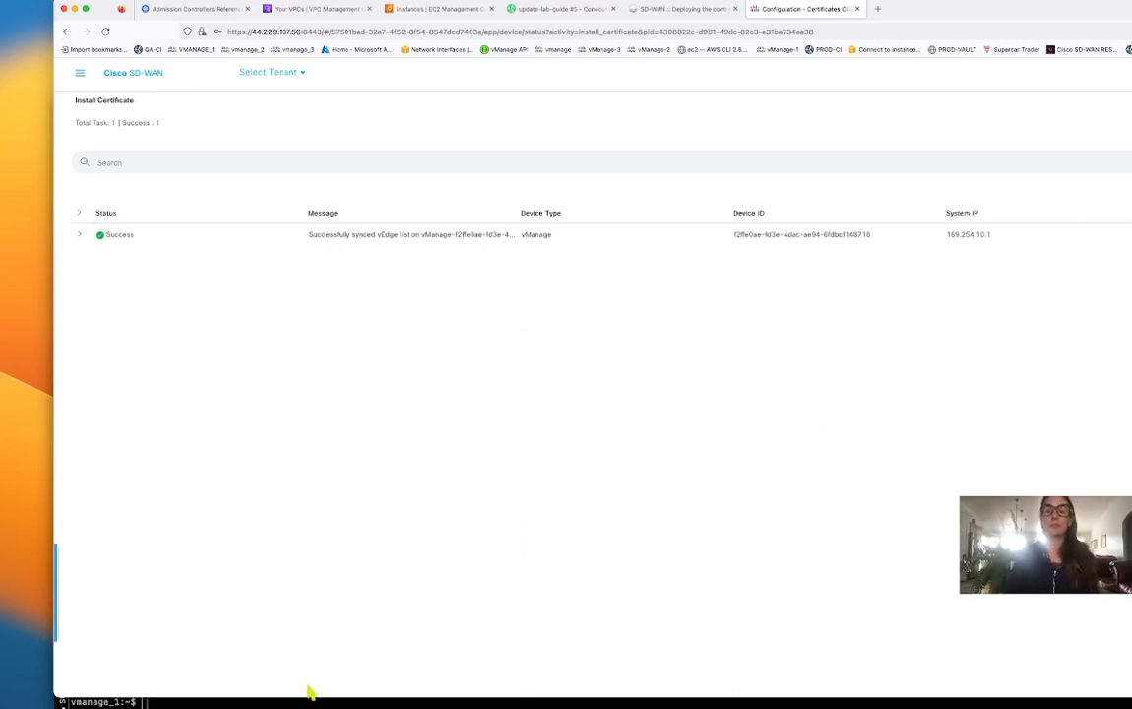
pyautogui.click(146, 702)
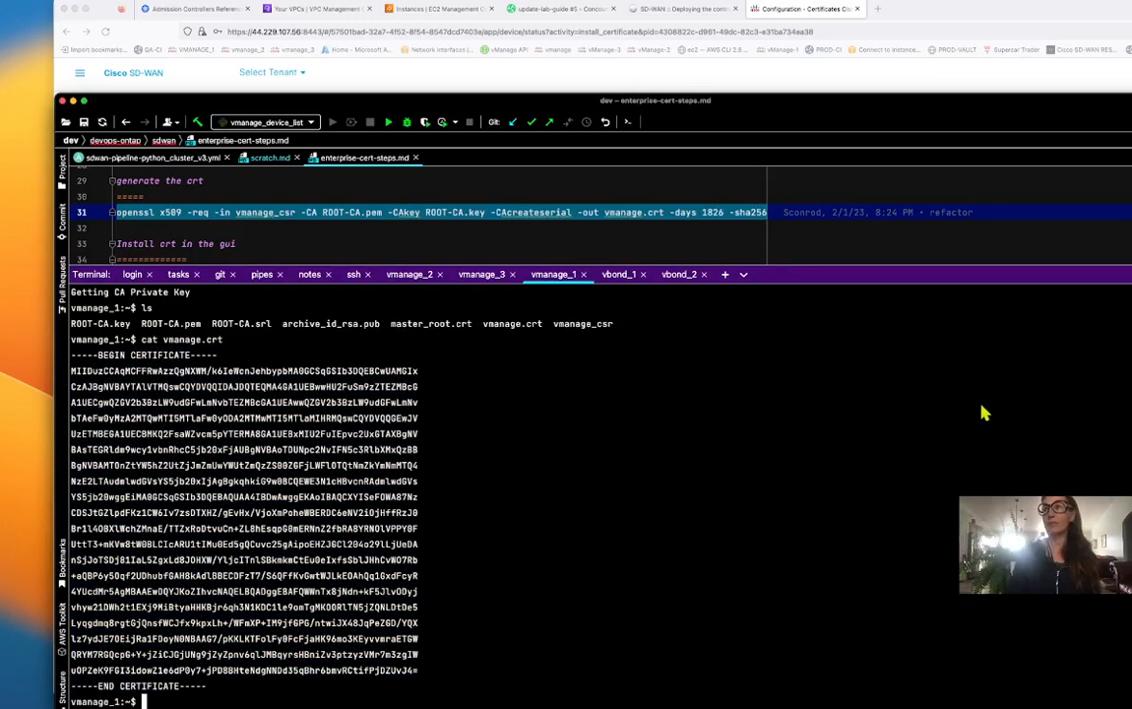
pyautogui.press('super+Tab')
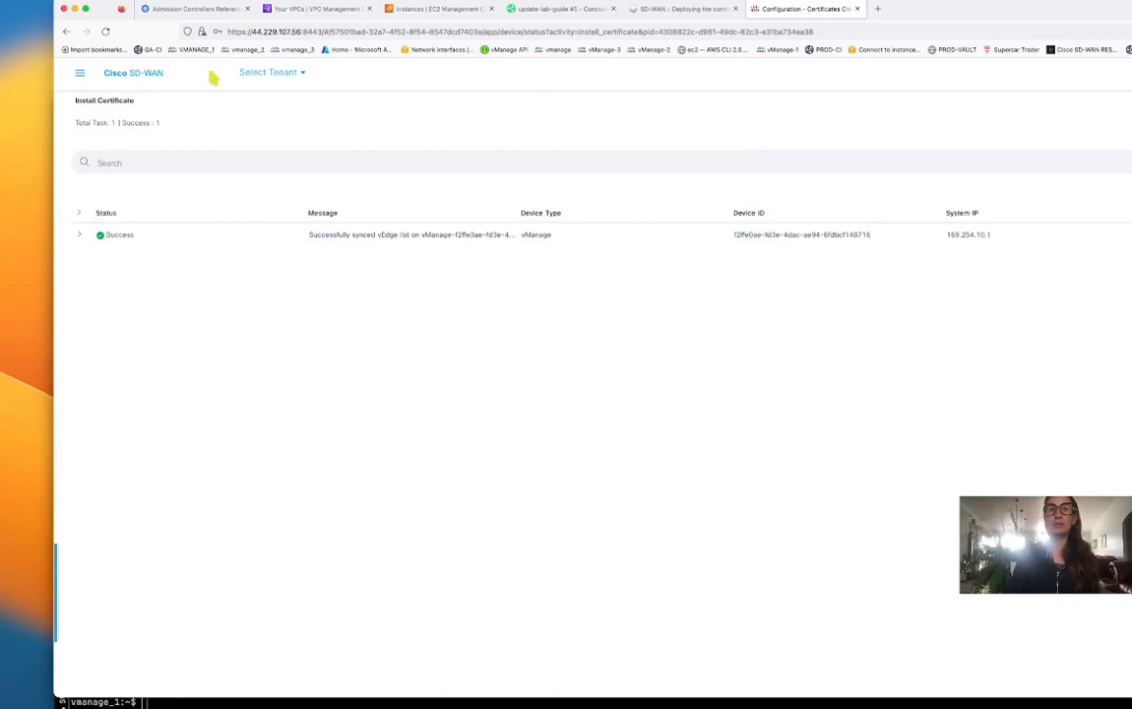
pyautogui.click(66, 31)
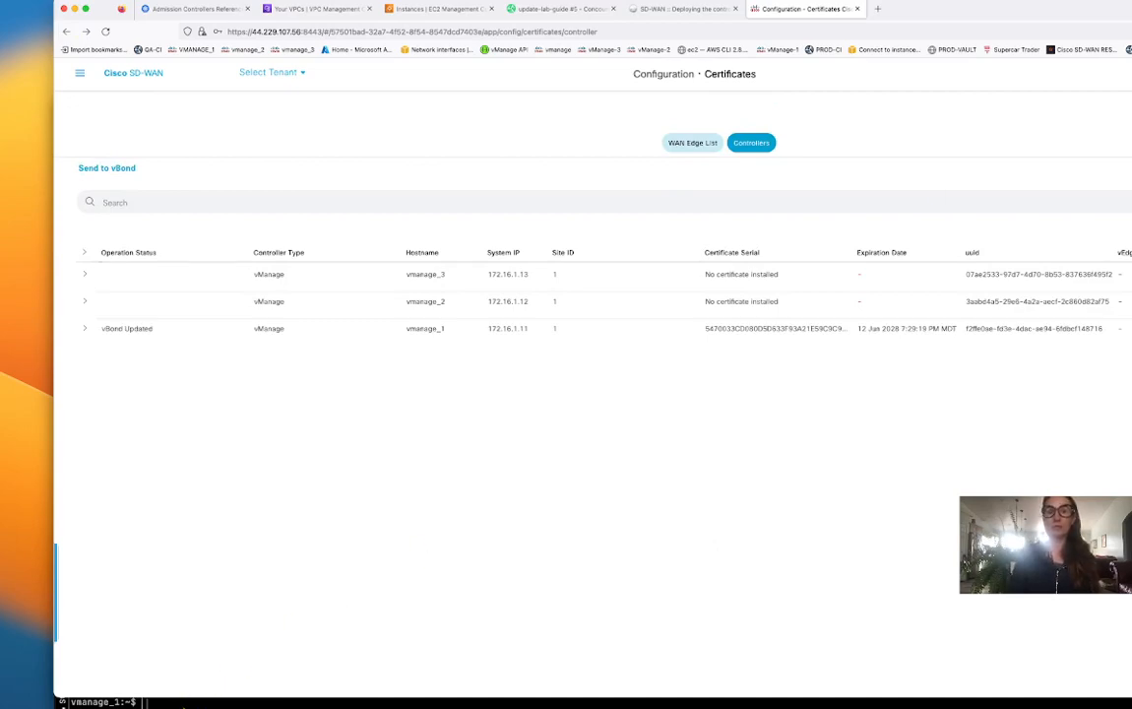
pyautogui.click(146, 702)
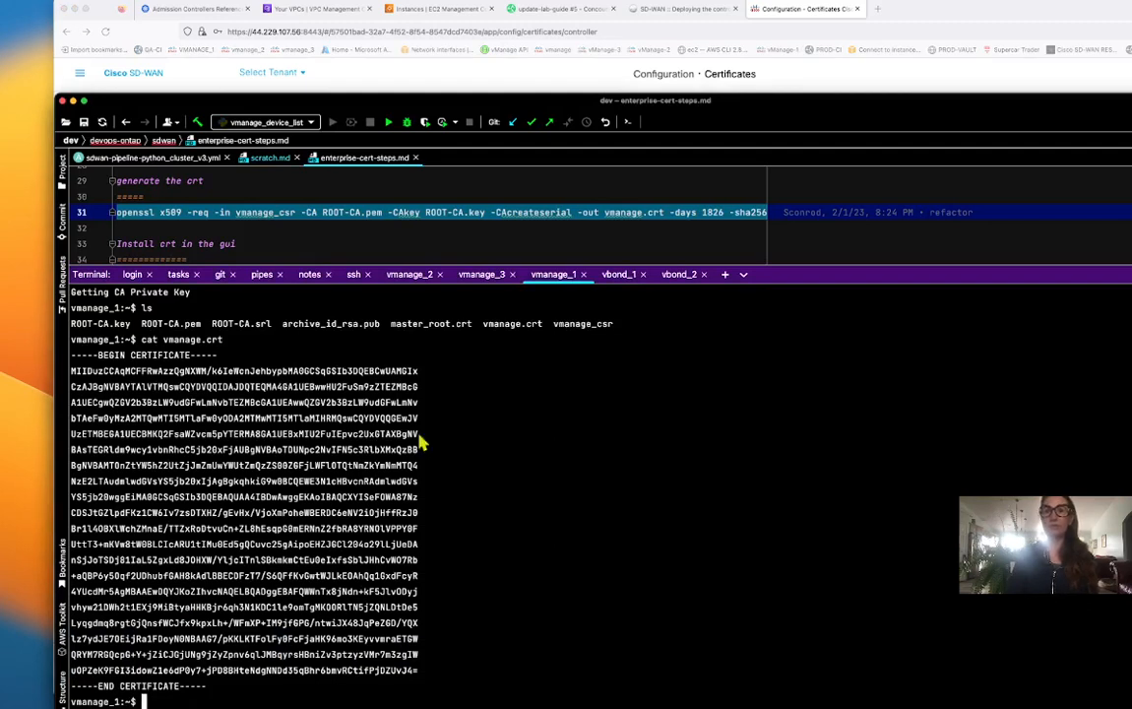
# Select the root-cert-chain install command on line 41 of the notes.
pyautogui.scroll(-3, 504, 249)
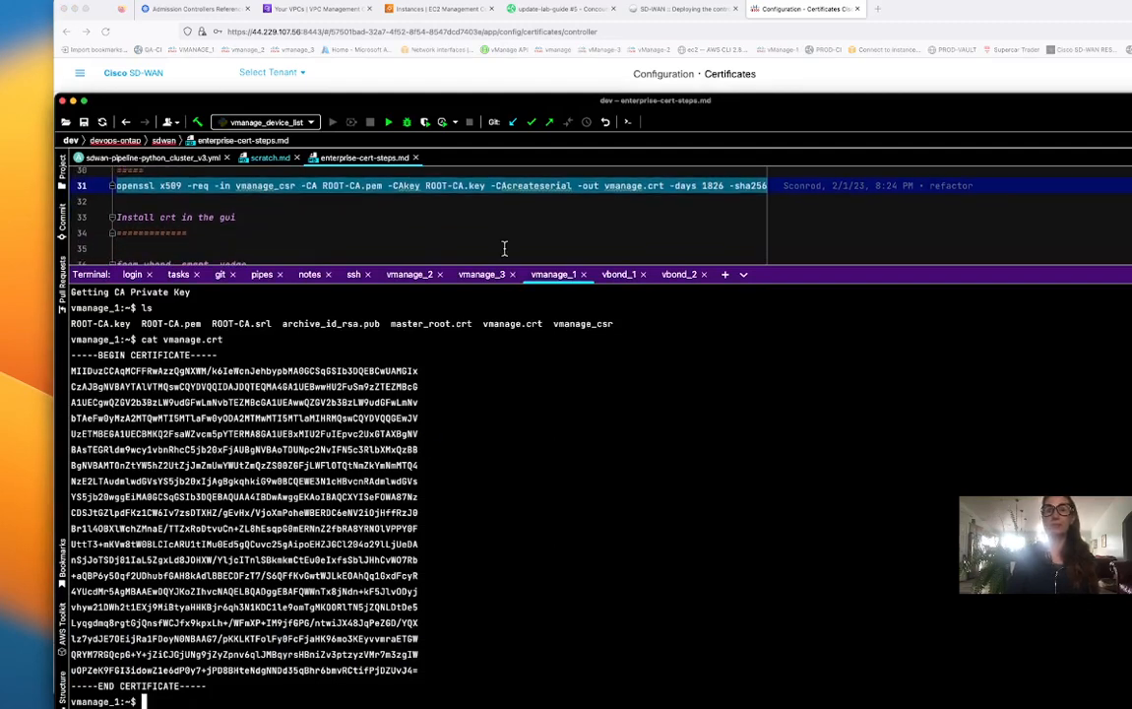
pyautogui.scroll(-3, 504, 249)
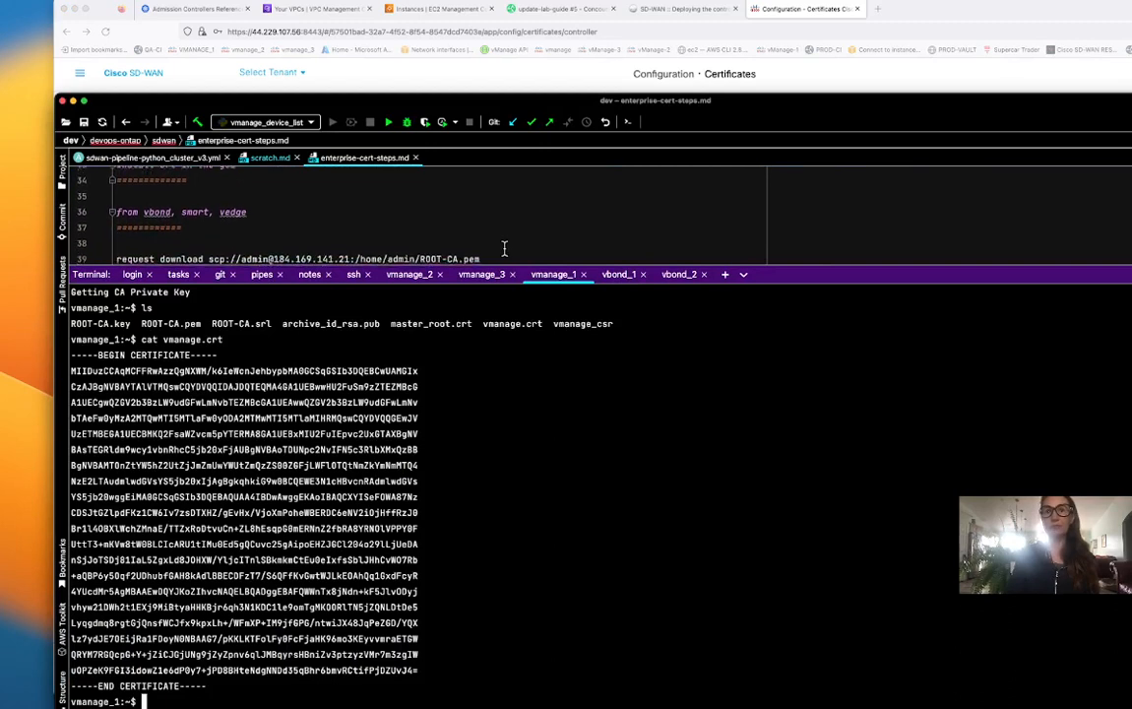
pyautogui.scroll(-1, 504, 249)
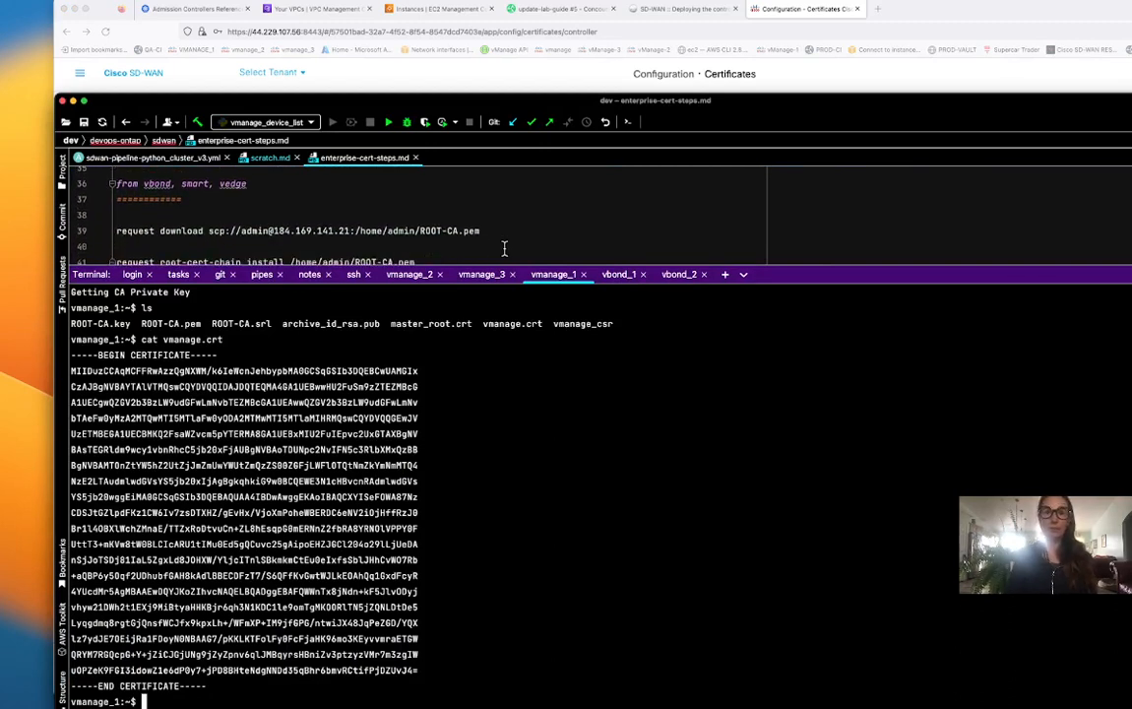
pyautogui.scroll(-2, 504, 250)
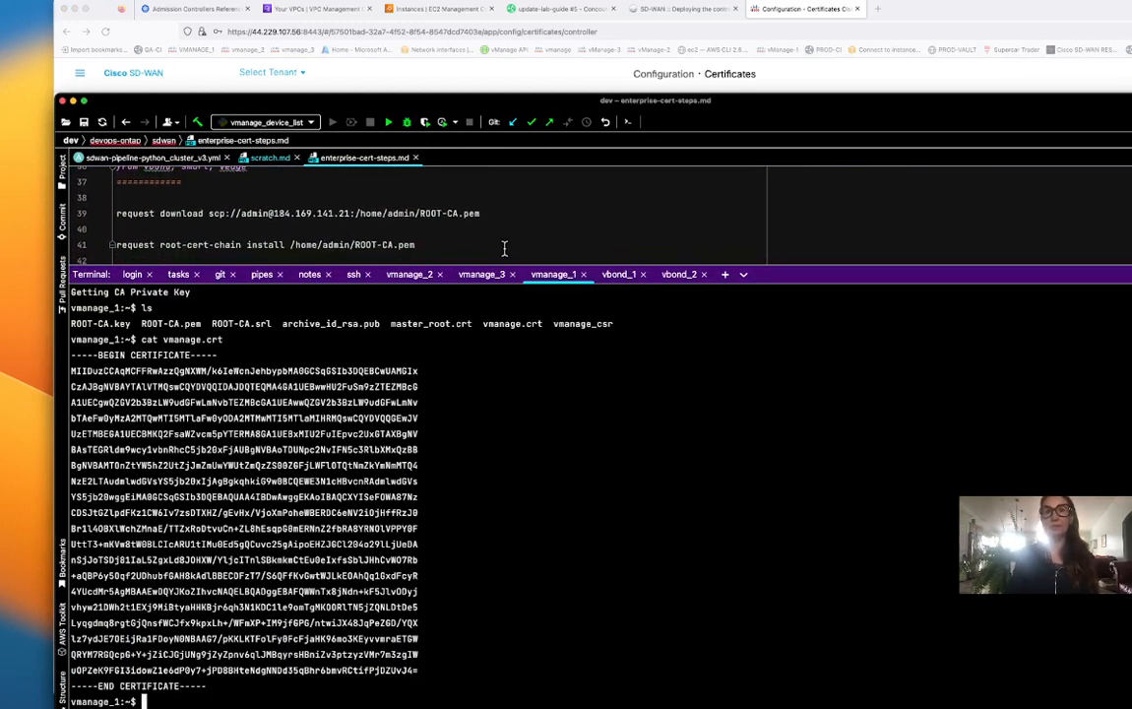
pyautogui.moveTo(417, 237)
pyautogui.mouseDown()
pyautogui.moveTo(182, 224)
pyautogui.moveTo(116, 226)
pyautogui.moveTo(117, 240)
pyautogui.mouseUp()
pyautogui.press('super+c')
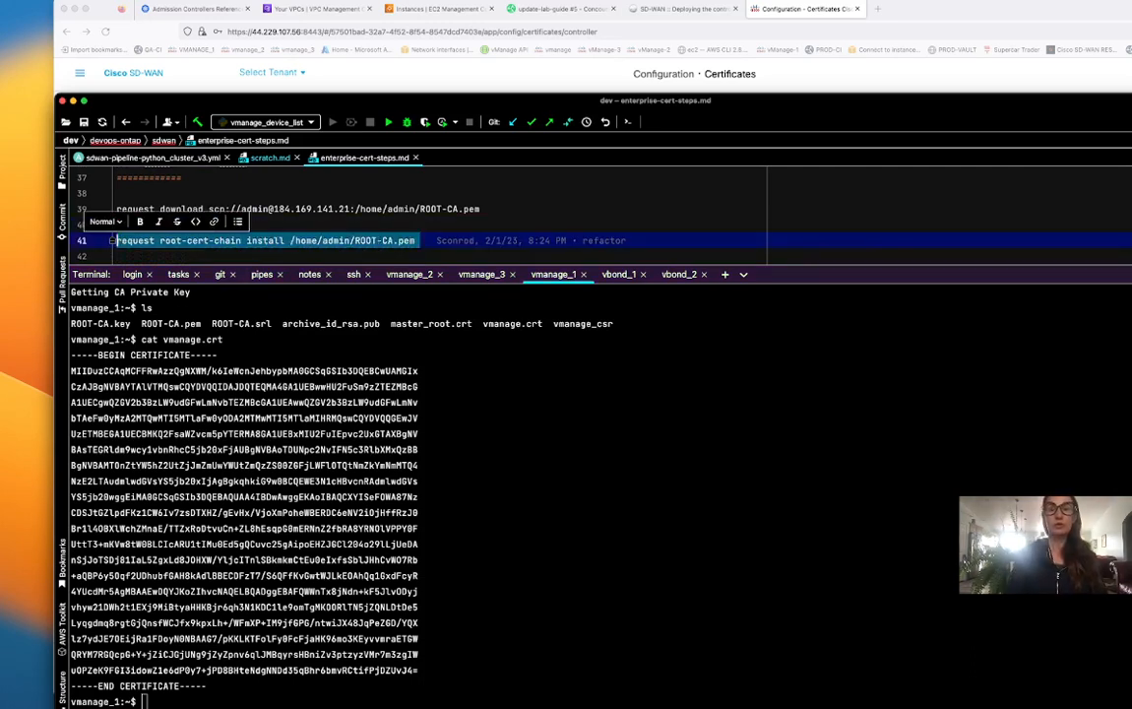
# Install /home/admin/ROOT-CA.pem as vmanage_1's root certificate chain from its CLI.
pyautogui.click(233, 701)
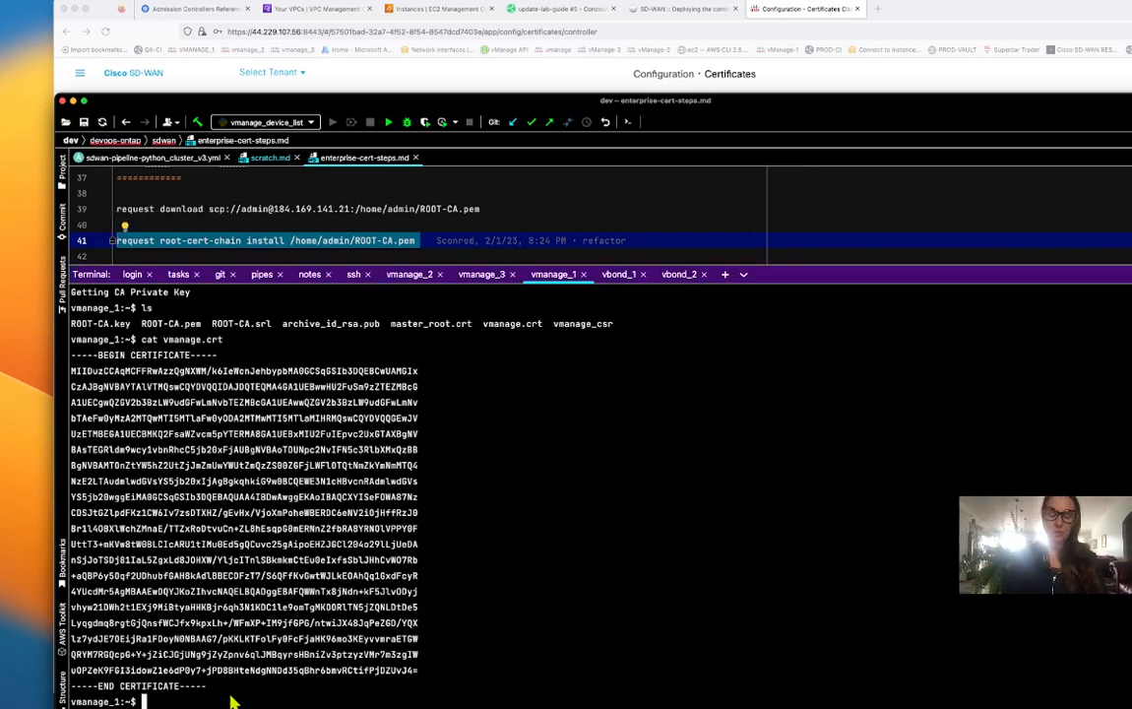
pyautogui.write('exit')
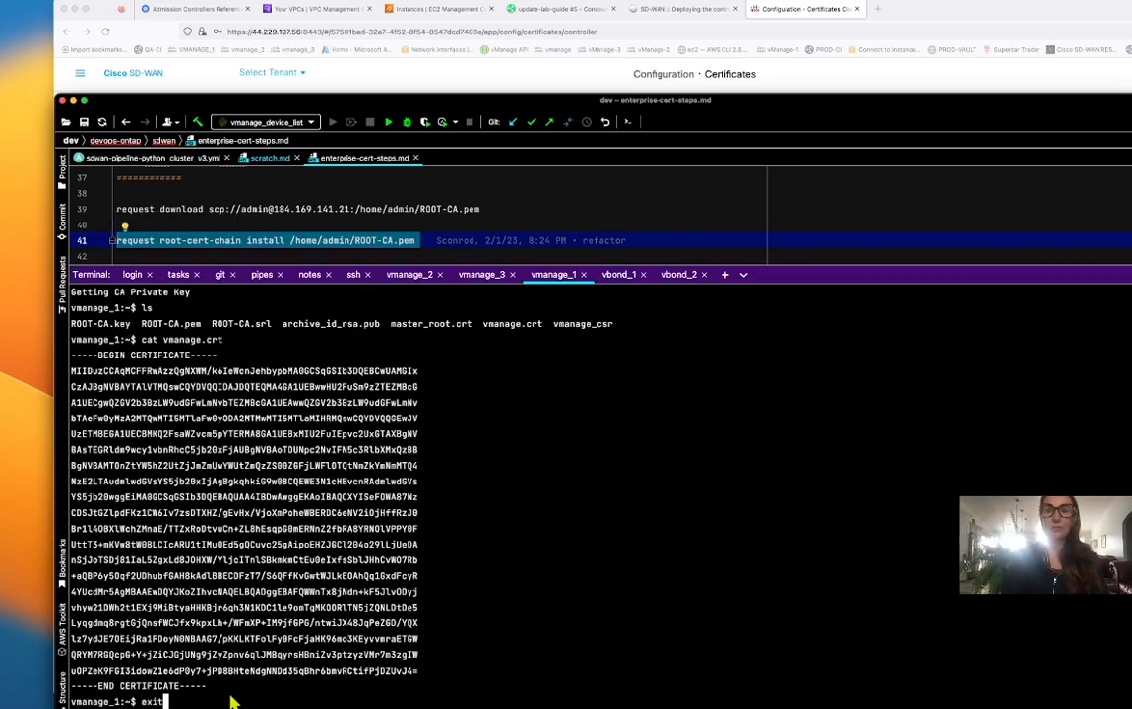
pyautogui.press('Return')
pyautogui.press('super+v')
pyautogui.press('Return')
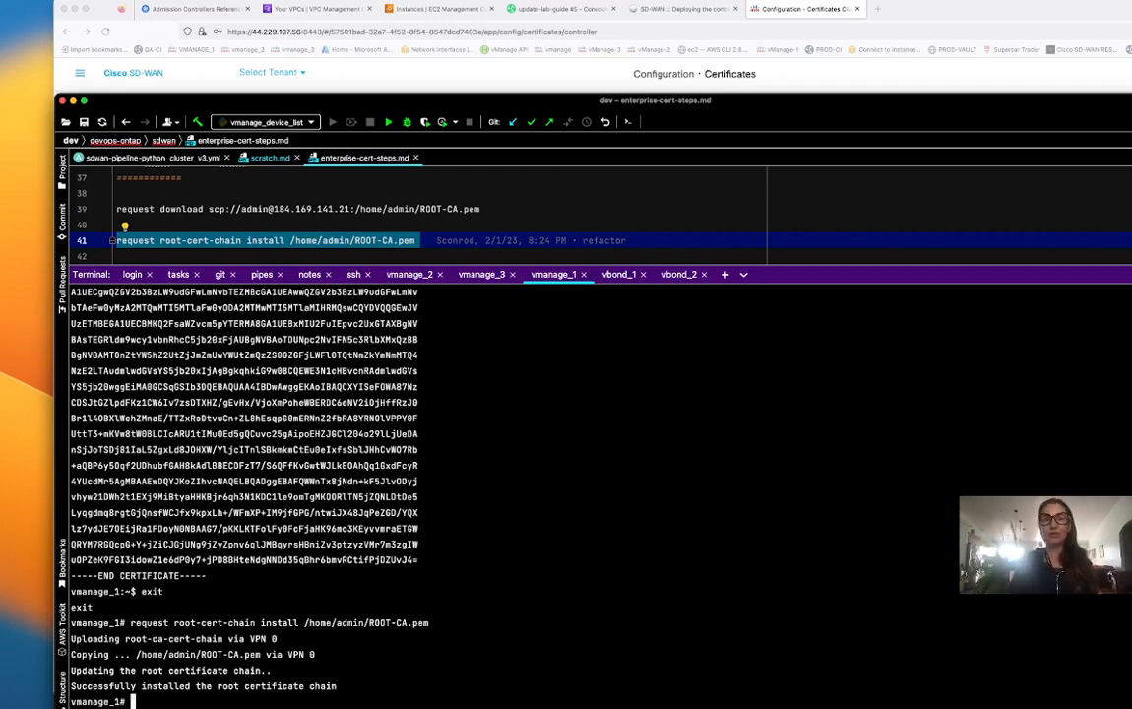
pyautogui.click(819, 707)
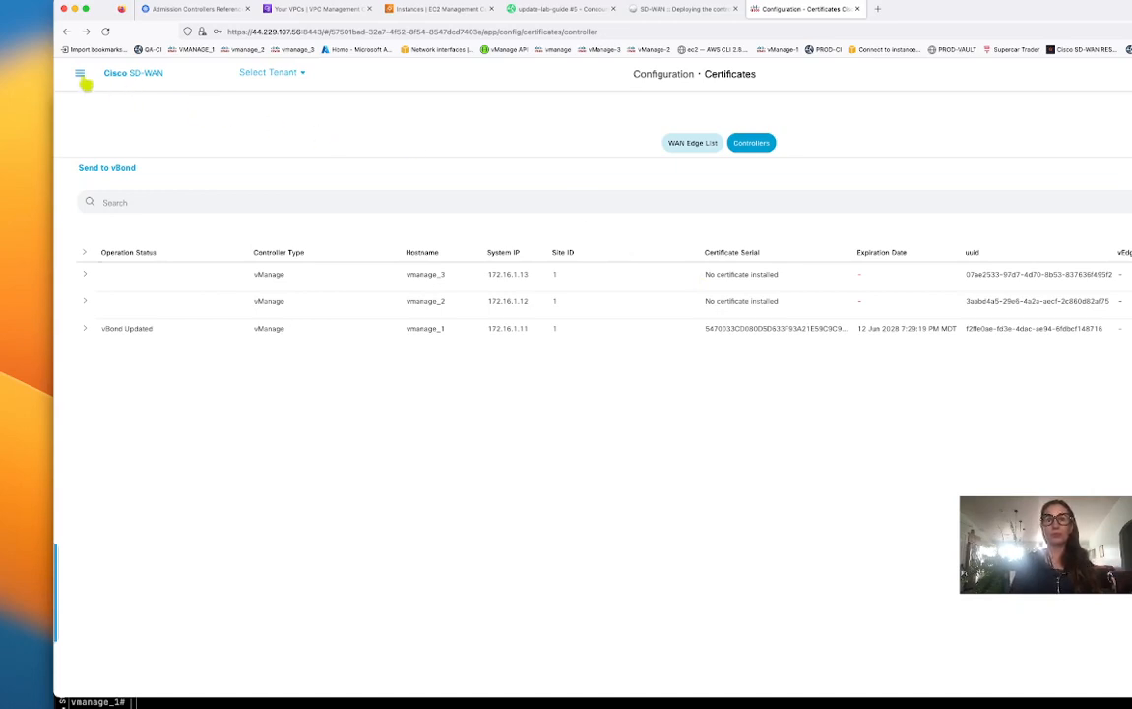
# Show the Configuration > Devices Controllers list and check which controller types Add Controller offers.
pyautogui.click(81, 75)
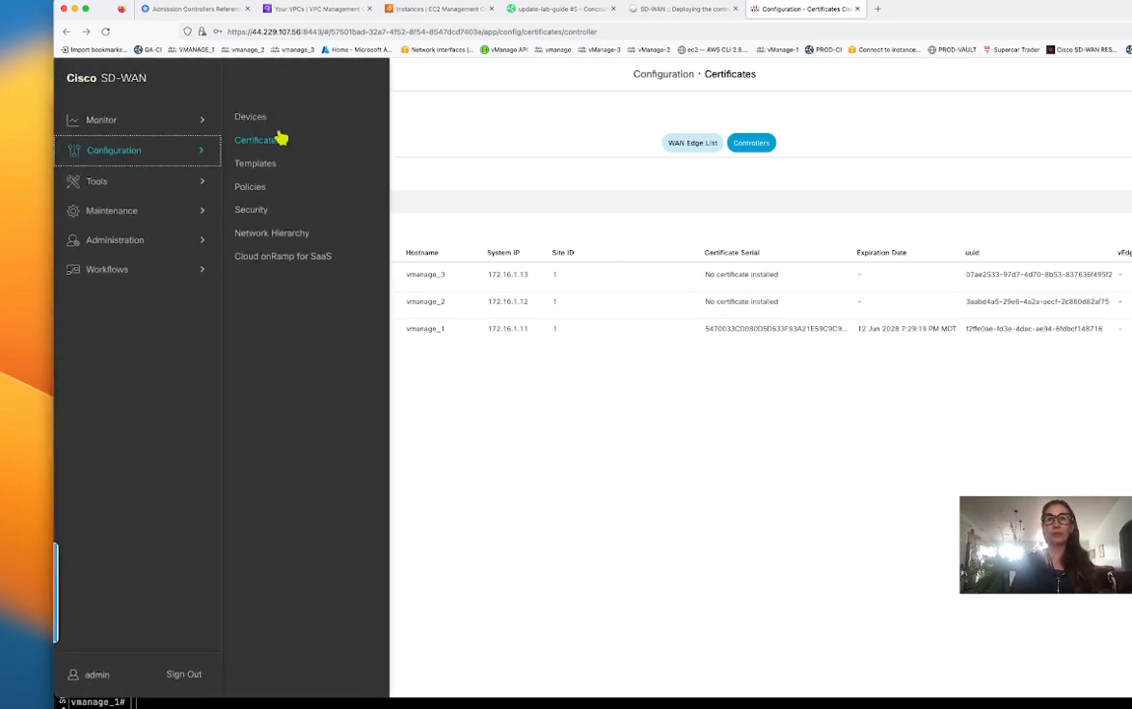
pyautogui.click(252, 118)
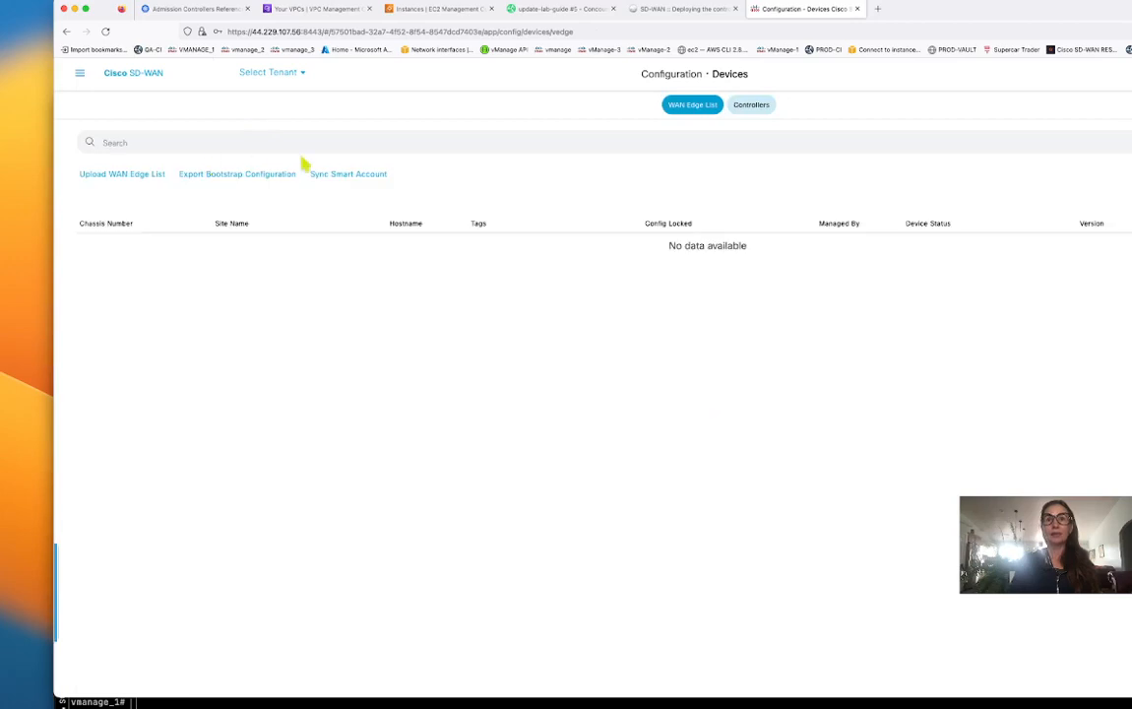
pyautogui.click(752, 105)
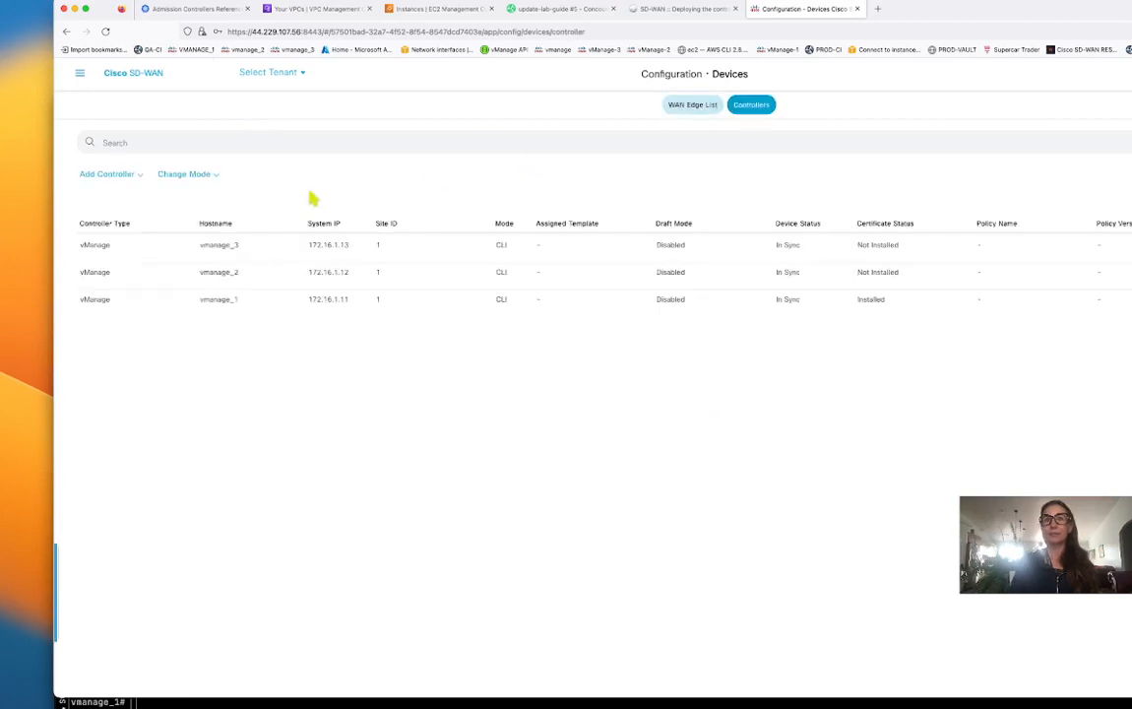
pyautogui.click(129, 173)
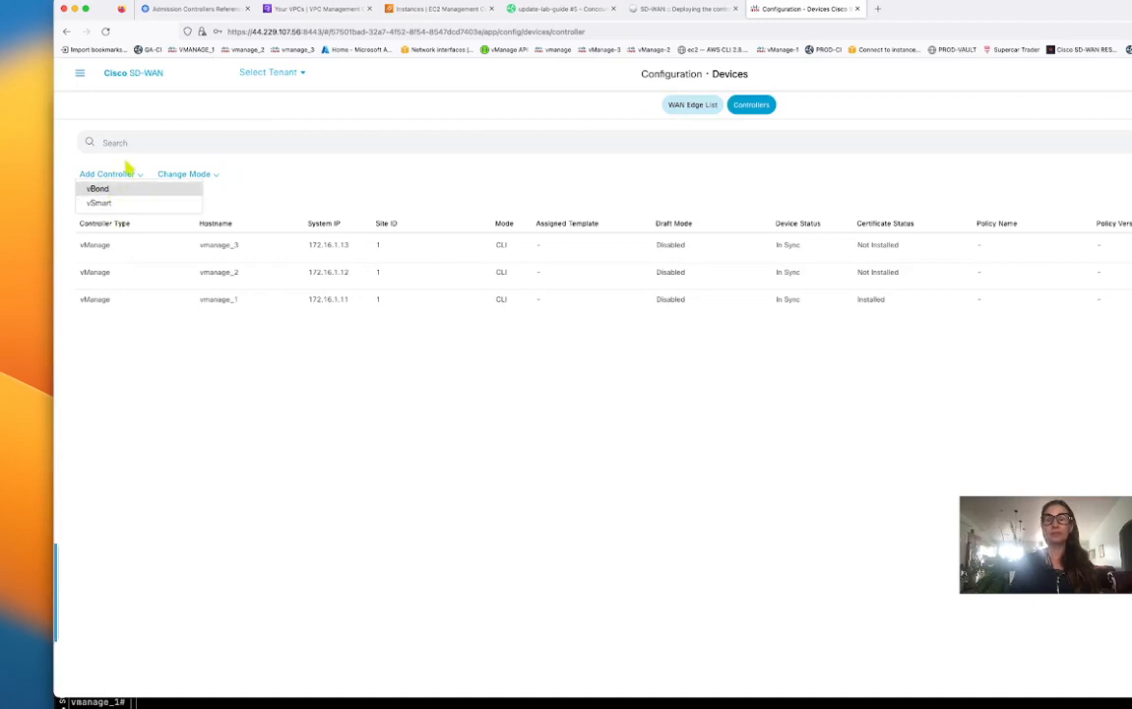
pyautogui.click(355, 184)
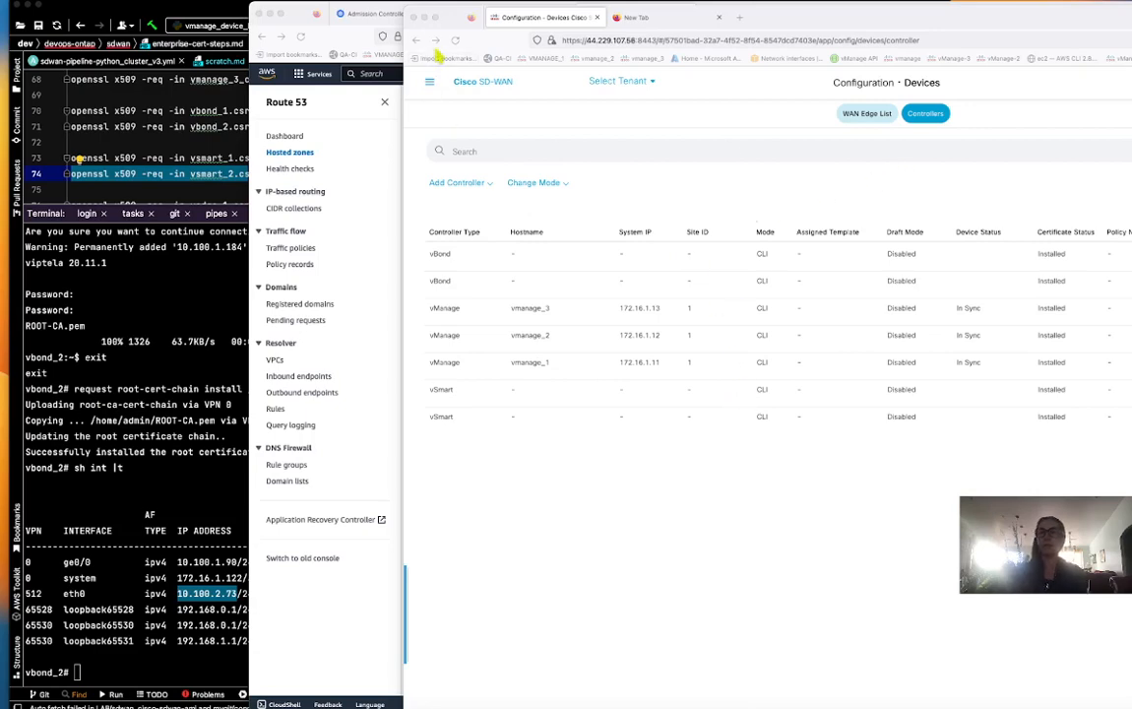
# Open the Certificates Controllers list full screen and widen the Certificate Serial column to show full serials.
pyautogui.click(439, 16)
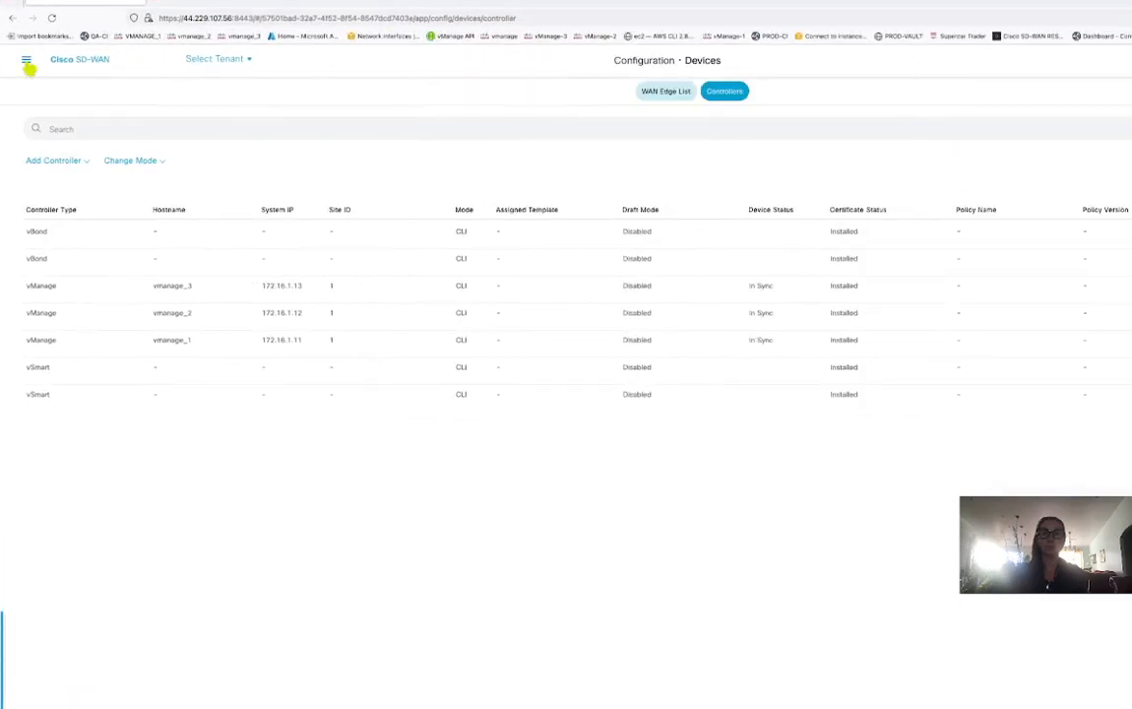
pyautogui.click(27, 63)
pyautogui.click(214, 125)
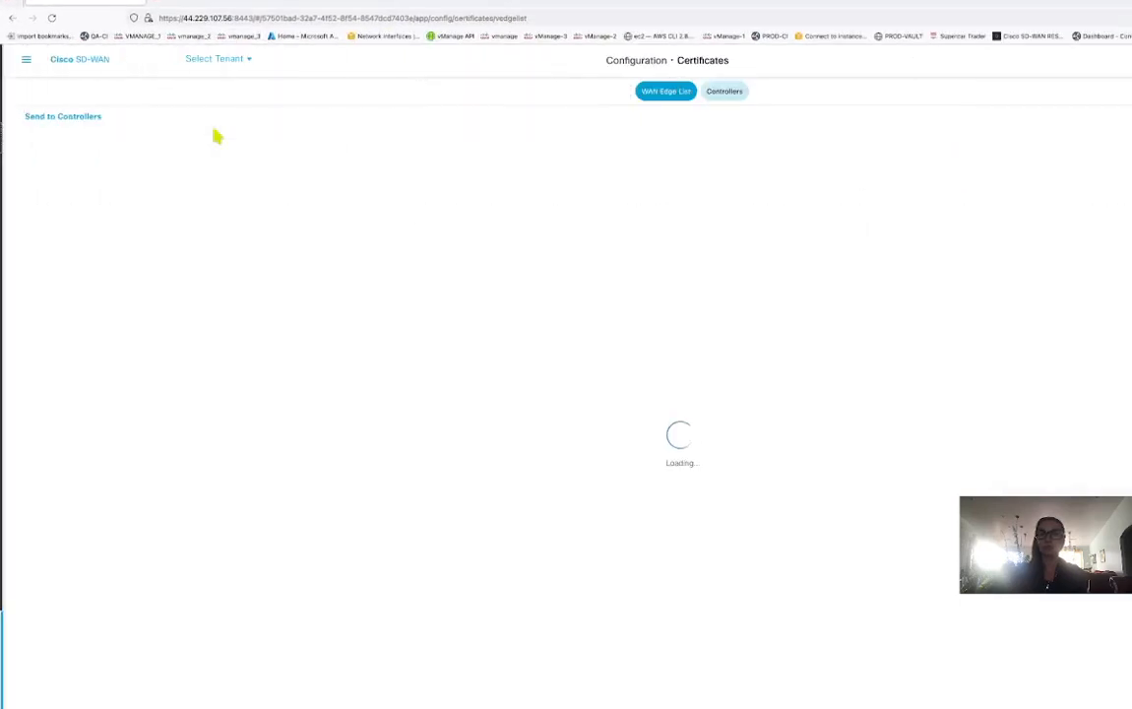
pyautogui.click(729, 91)
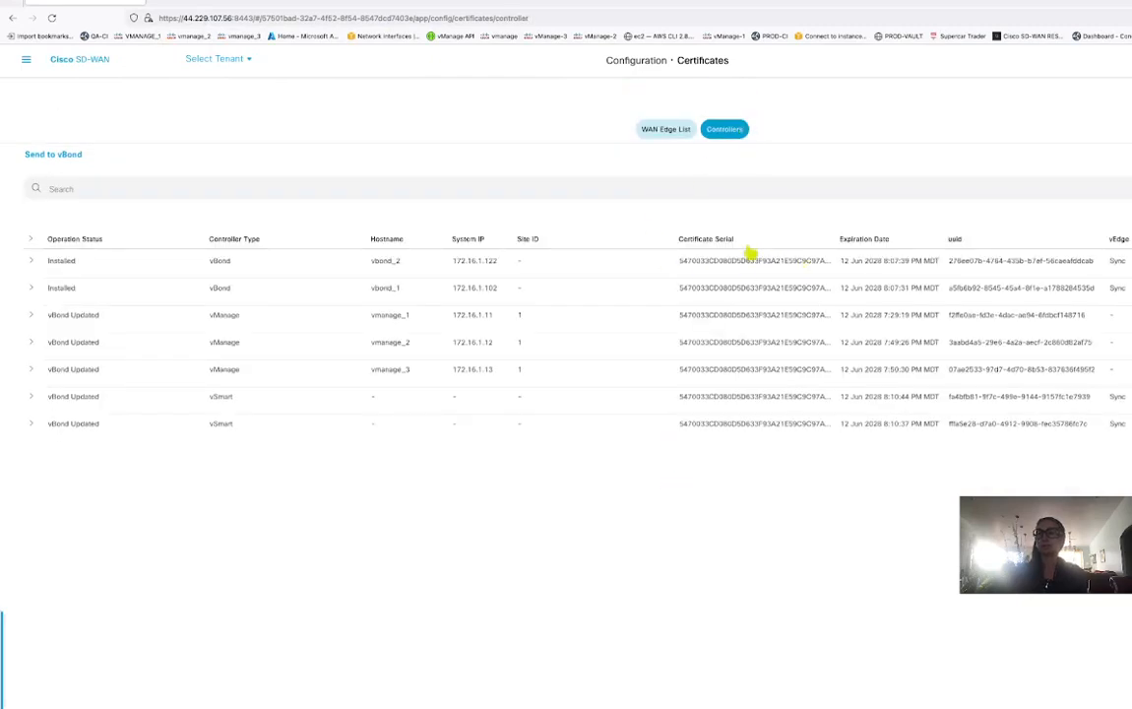
pyautogui.moveTo(833, 239); pyautogui.dragTo(927, 246)
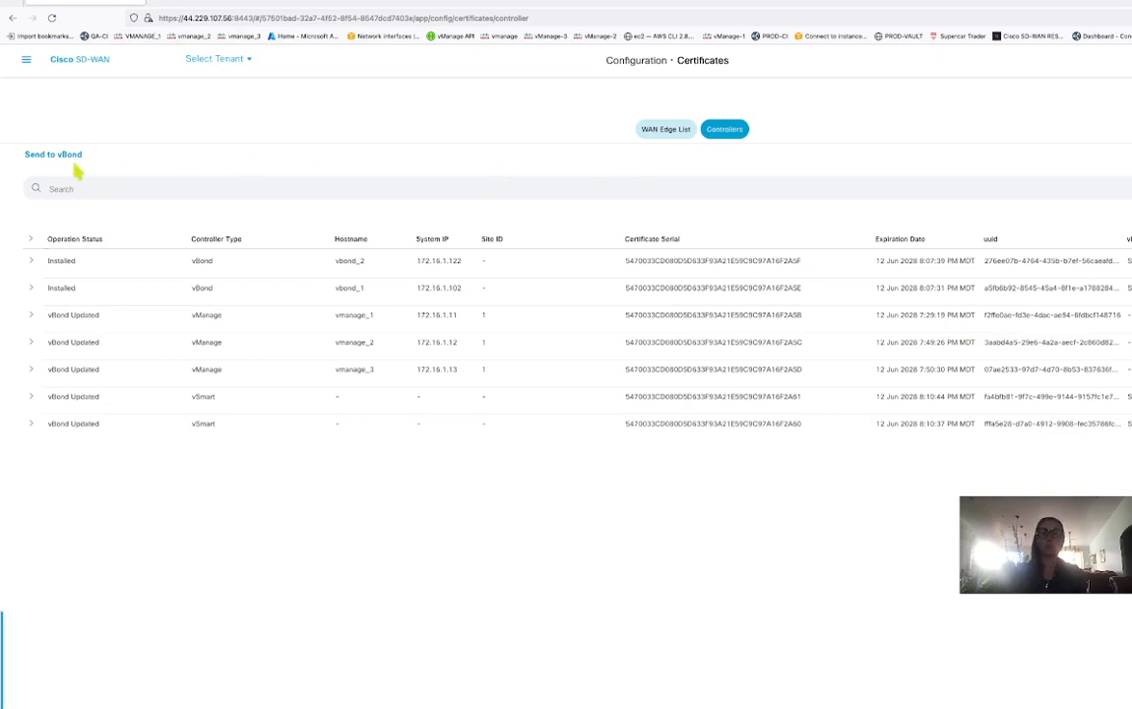
# Send the vSmart tenant list to vbond_1 and vbond_2 and confirm both task logs show Success.
pyautogui.click(74, 157)
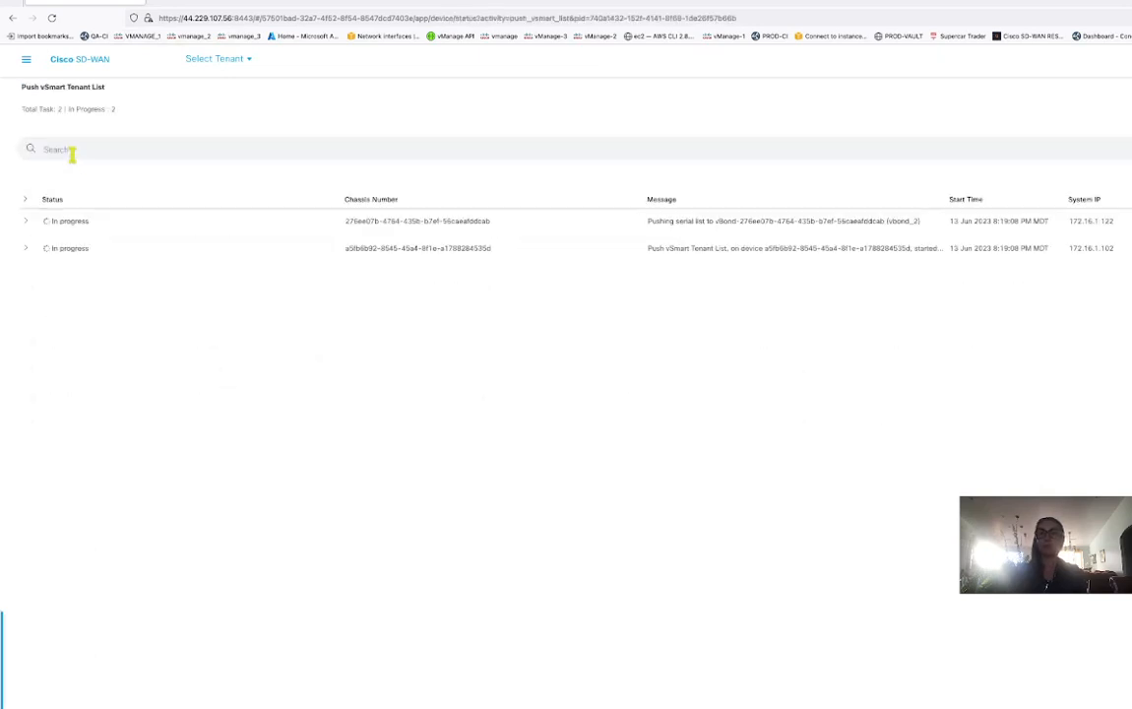
pyautogui.click(26, 222)
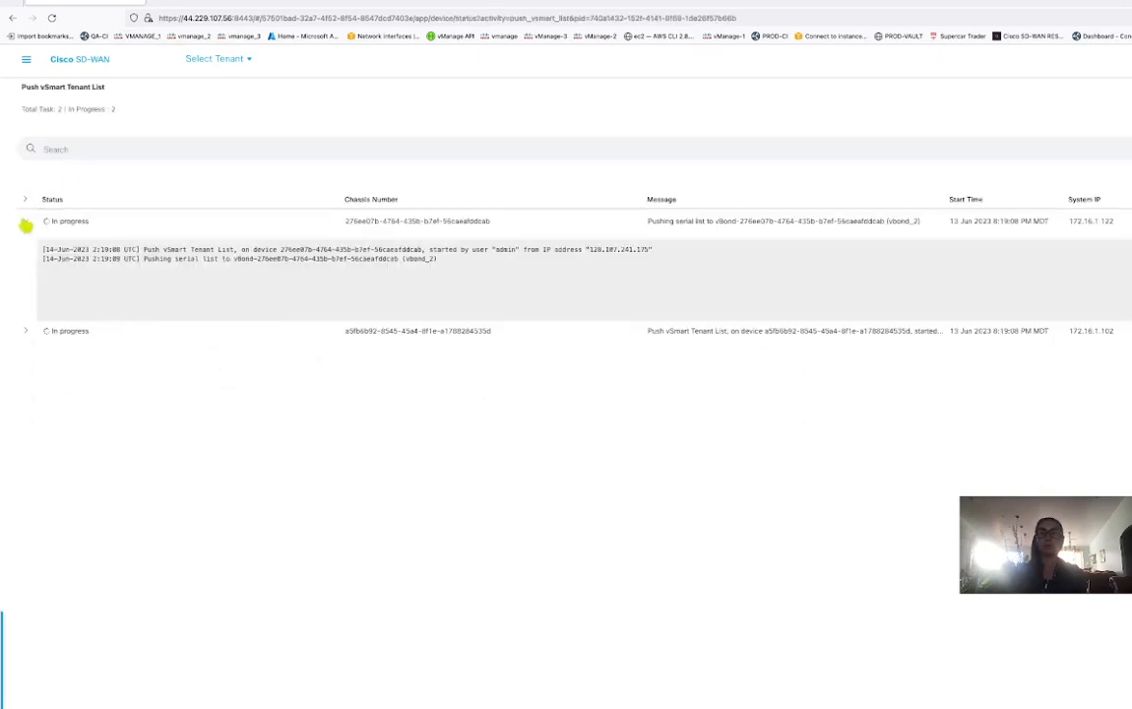
pyautogui.click(27, 332)
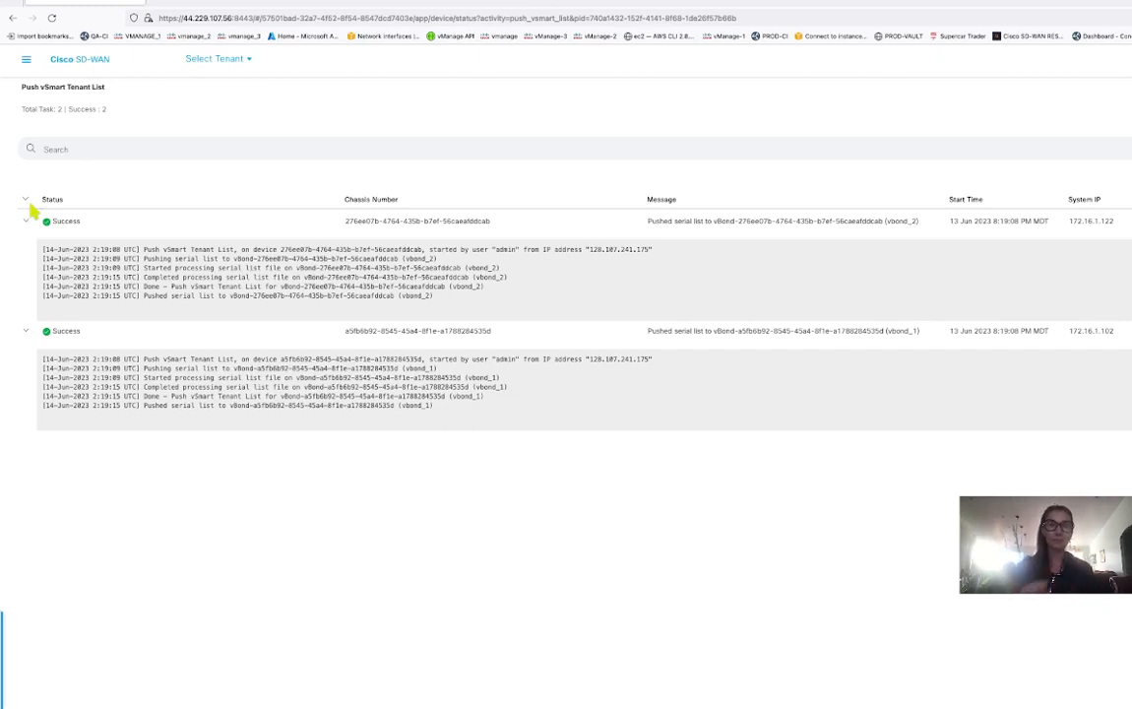
pyautogui.click(25, 59)
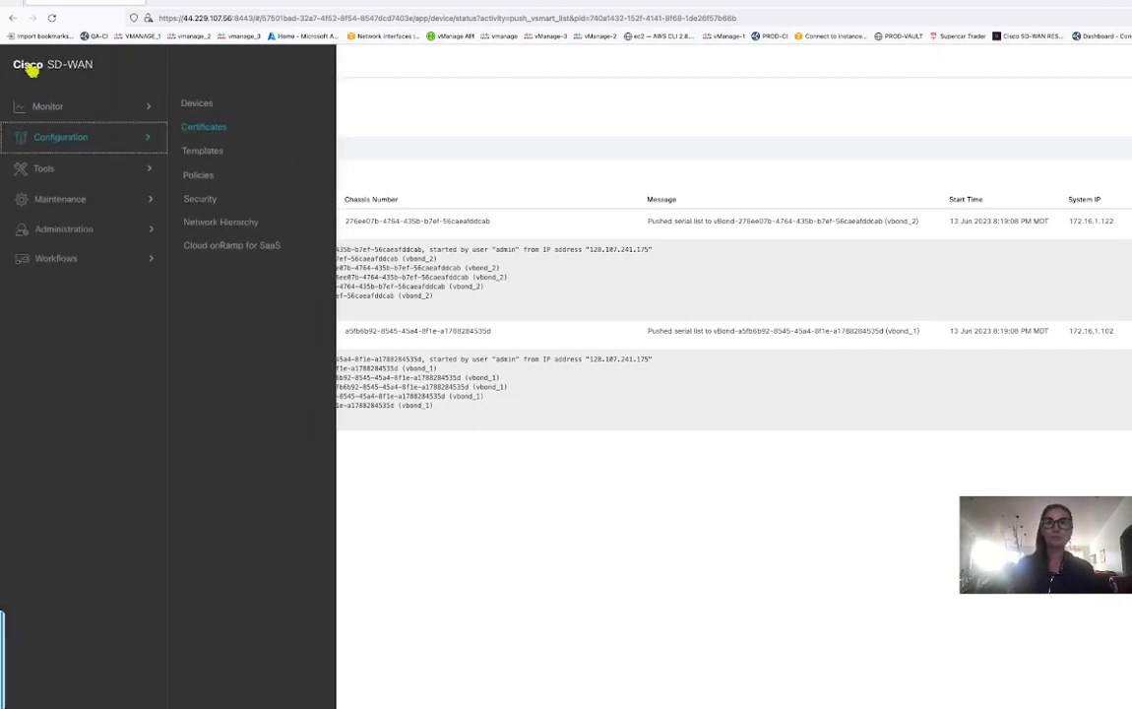
# Return to the Configuration > Devices Controllers list and open the Change Mode options.
pyautogui.click(207, 110)
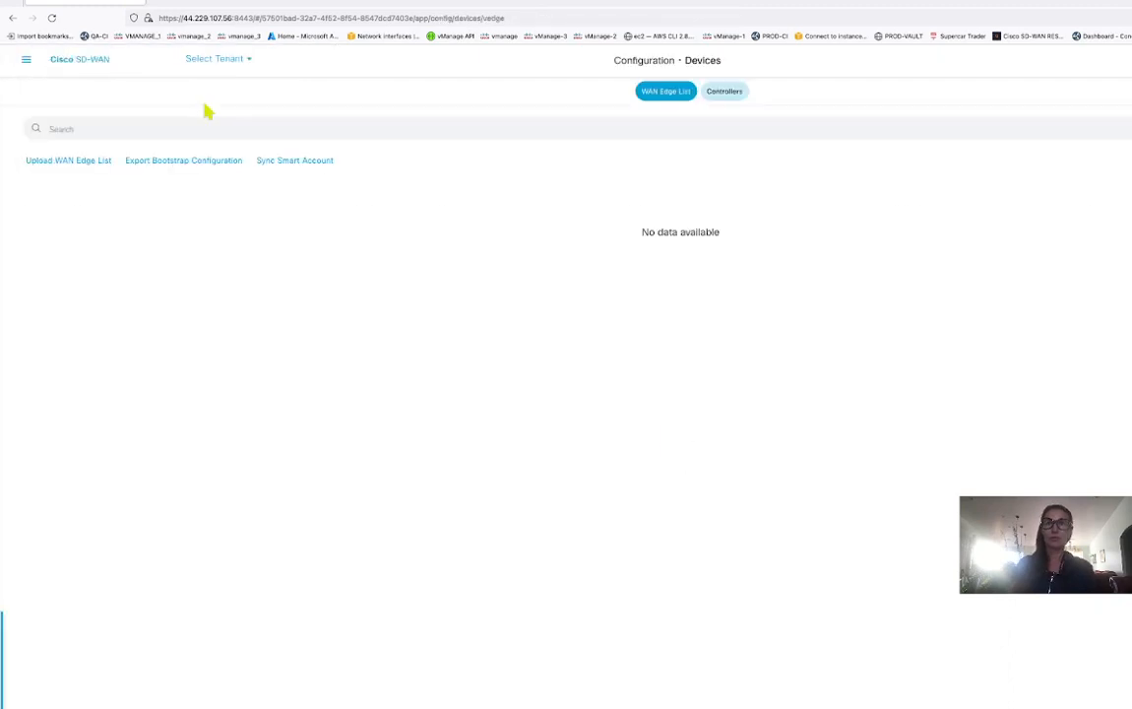
pyautogui.click(732, 92)
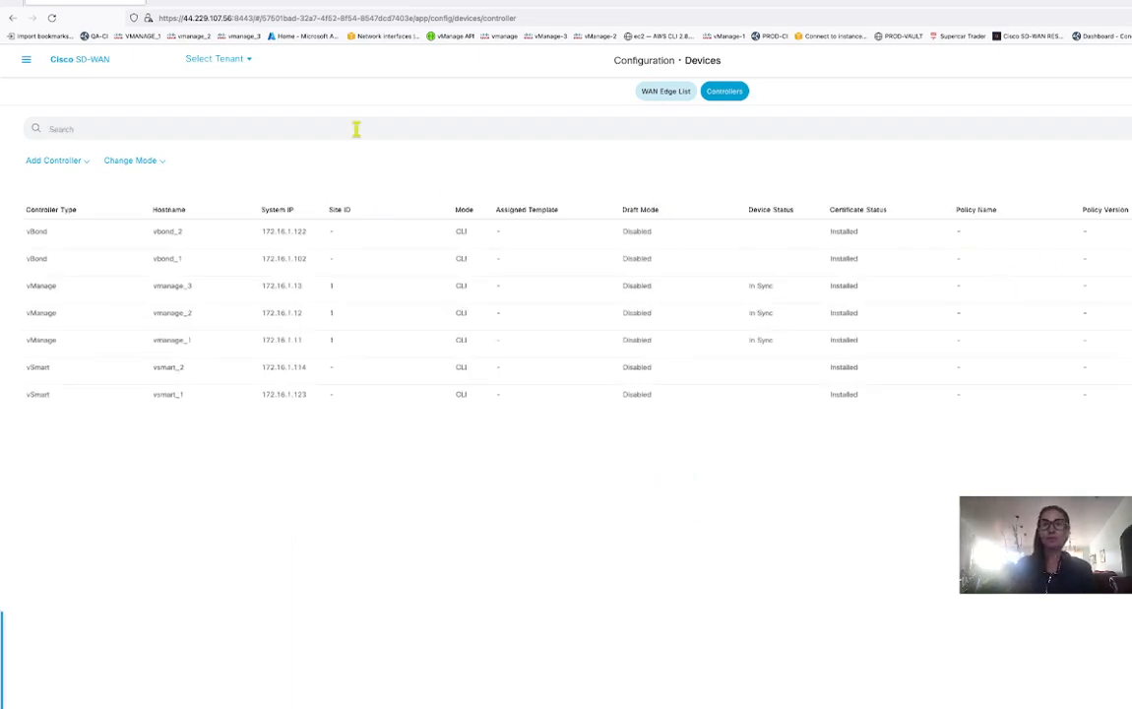
pyautogui.click(161, 161)
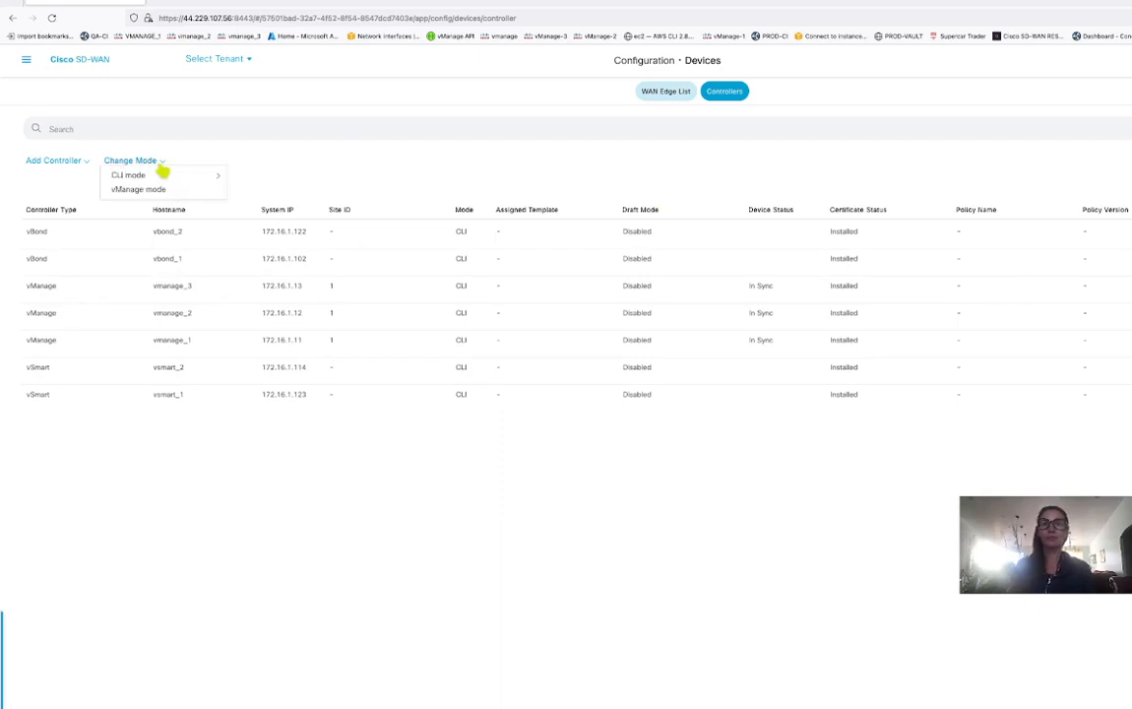
# Switch the controllers to vManage mode and continue to the Device Templates page.
pyautogui.click(163, 189)
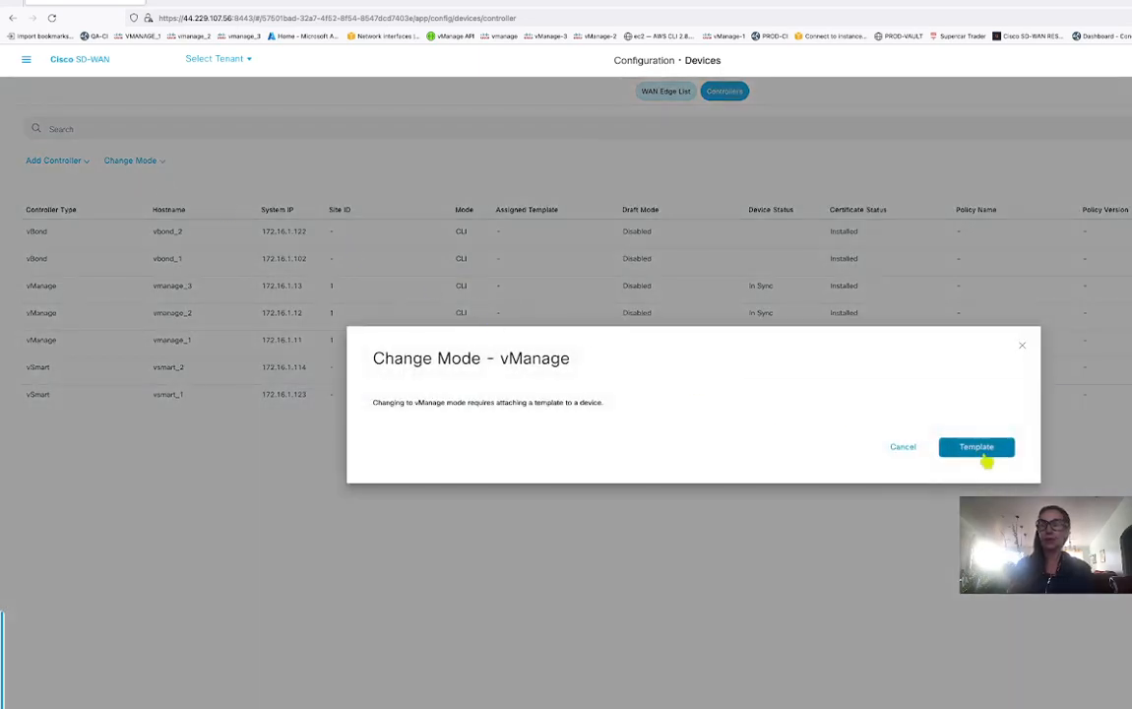
pyautogui.click(984, 454)
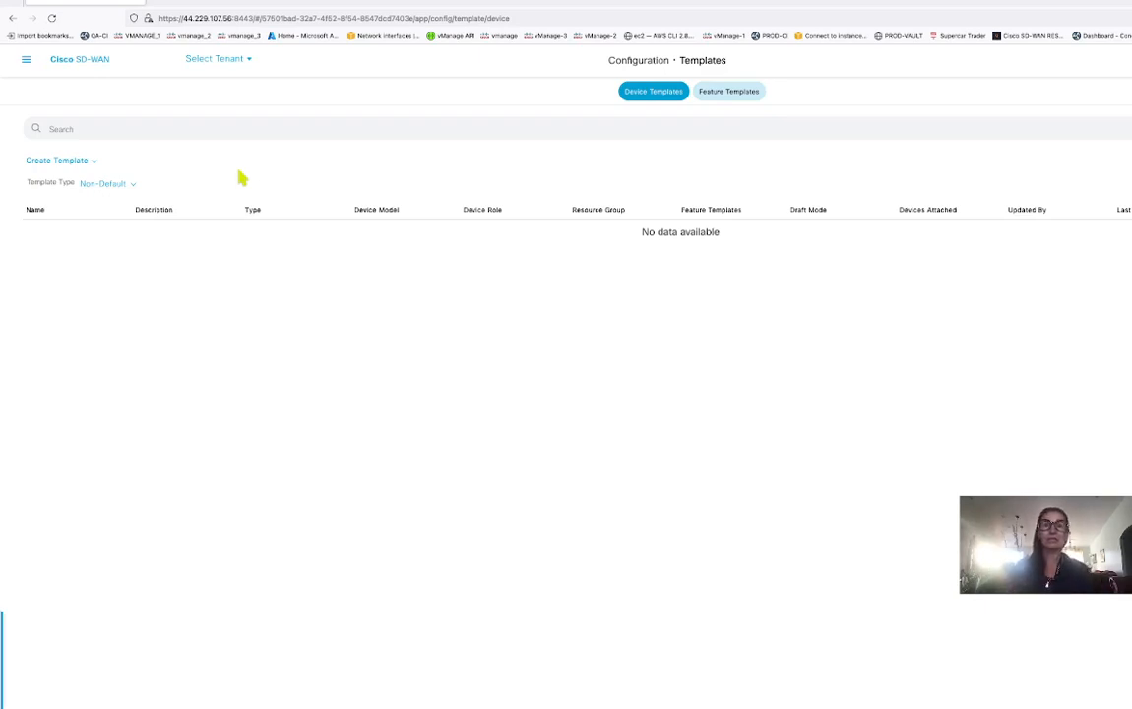
# Try creating a CLI device template, which redirects to Administration Settings because vBond is not configured.
pyautogui.click(92, 161)
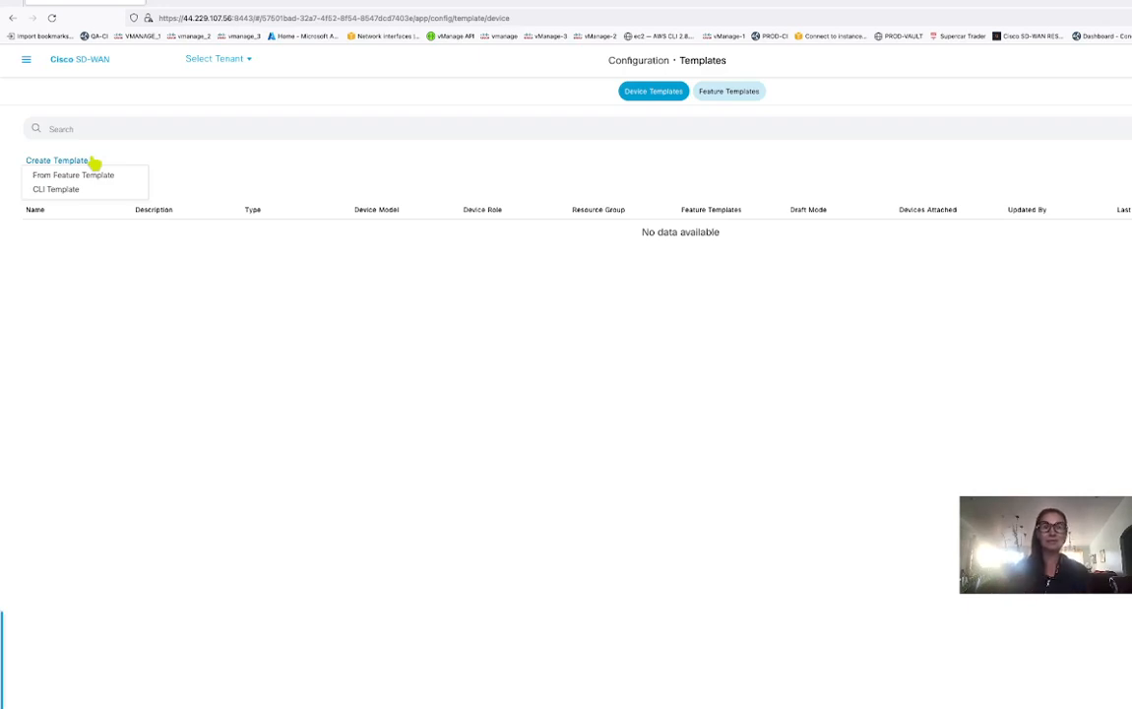
pyautogui.click(76, 189)
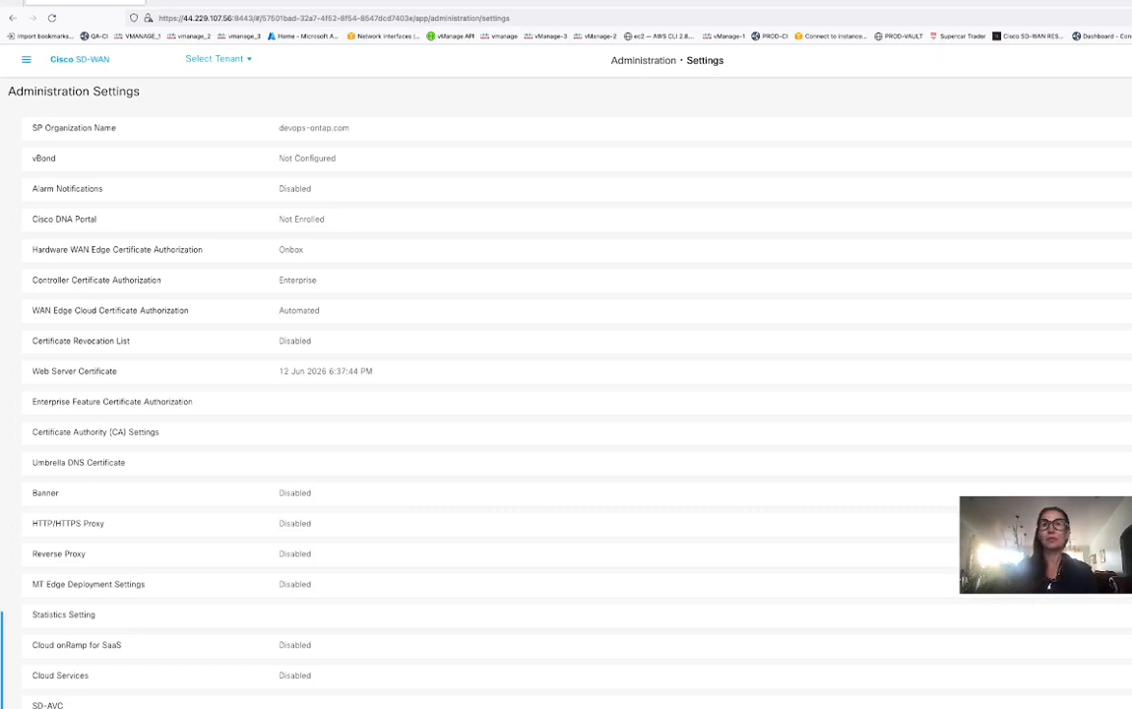
# Save the vBond setting as vbond.devops-ontap.com : 12346, then bring the Route 53 records window forward.
pyautogui.click(532, 158)
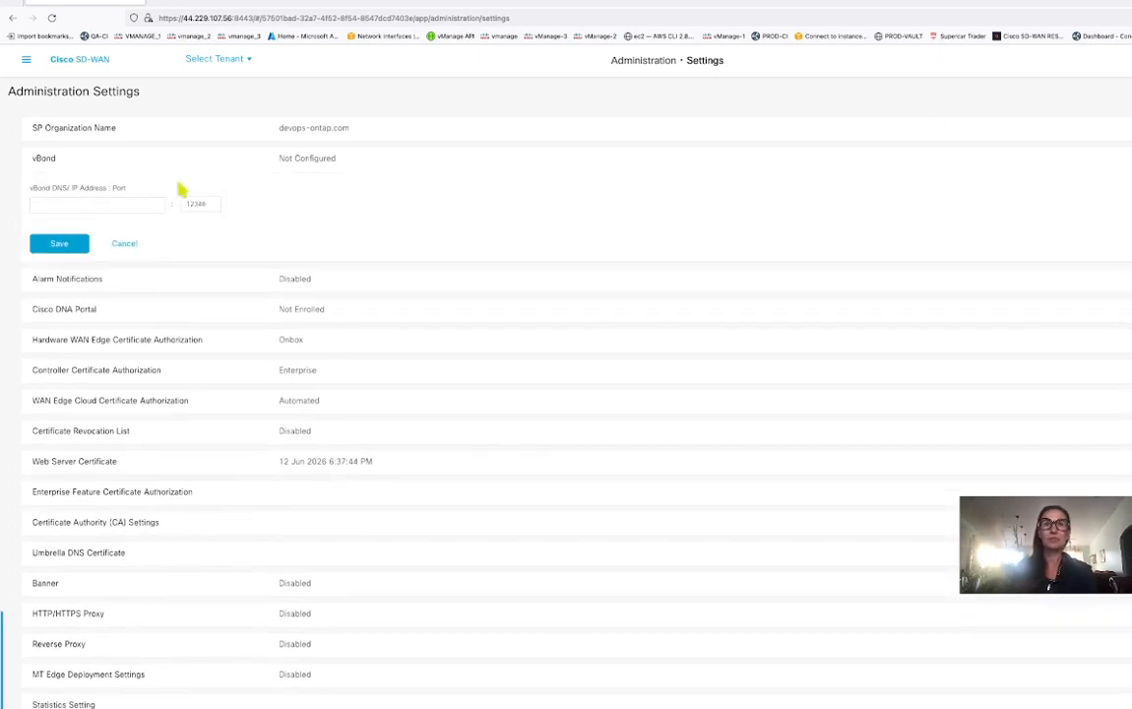
pyautogui.click(86, 205)
pyautogui.write('v')
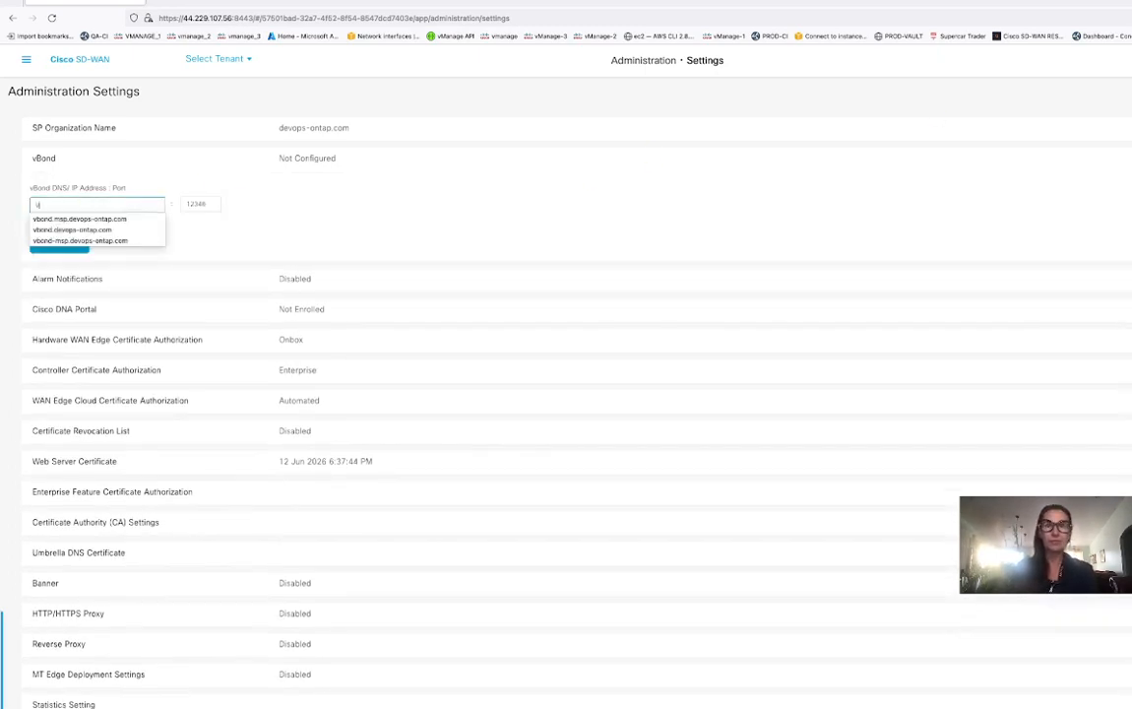
pyautogui.click(84, 230)
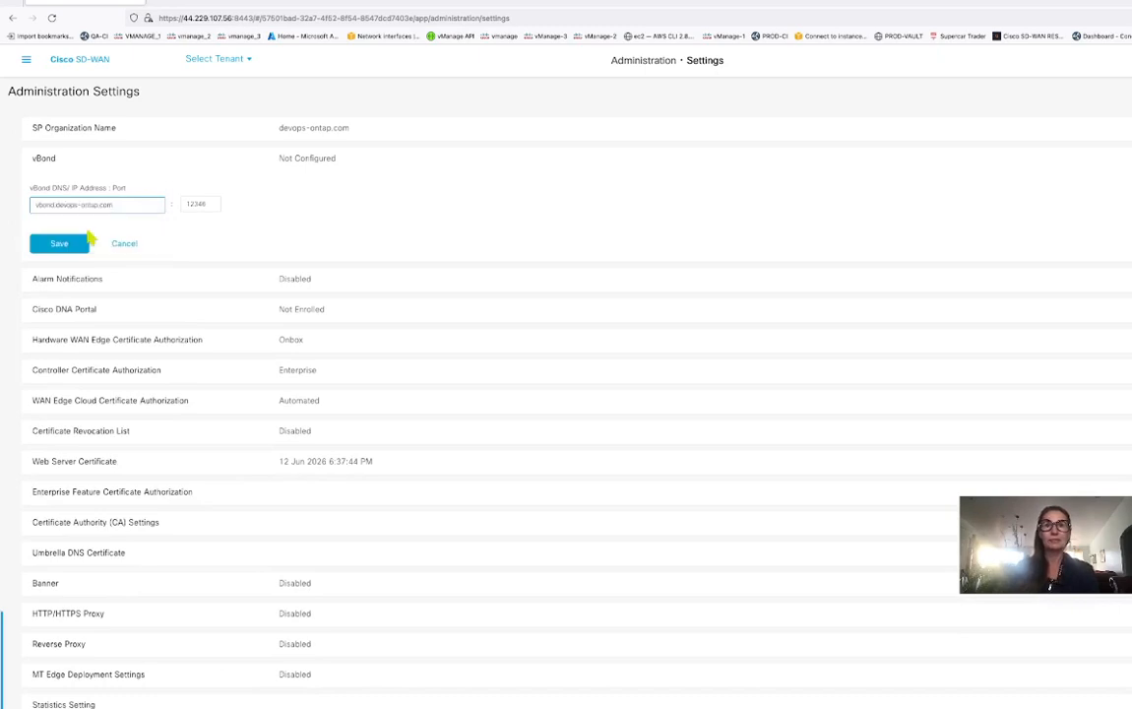
pyautogui.click(80, 244)
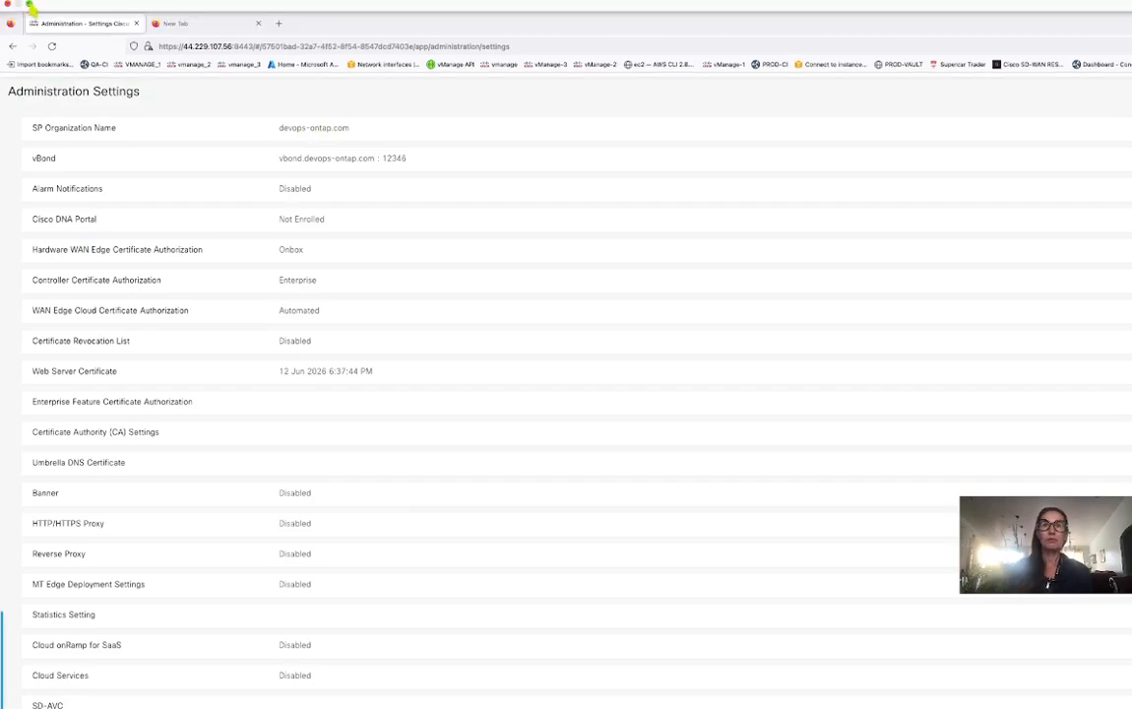
pyautogui.click(31, 5)
pyautogui.click(361, 174)
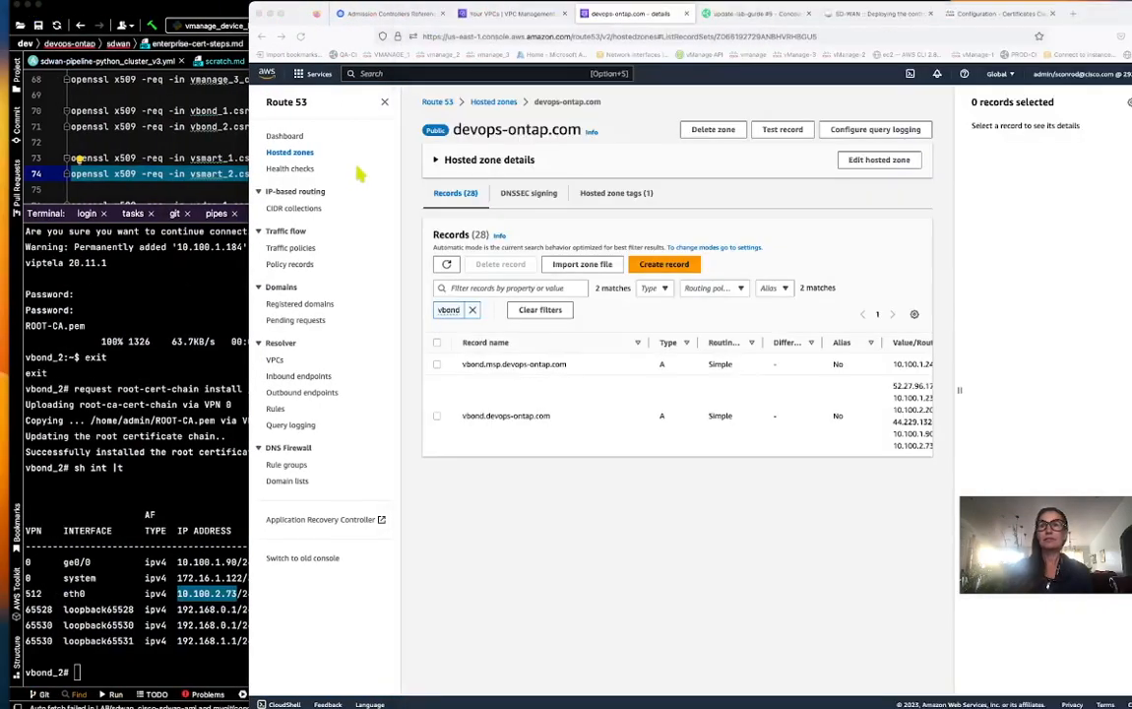
# Check the six addresses on the vbond.devops-ontap.com A record in Route 53, then return to vManage.
pyautogui.click(282, 12)
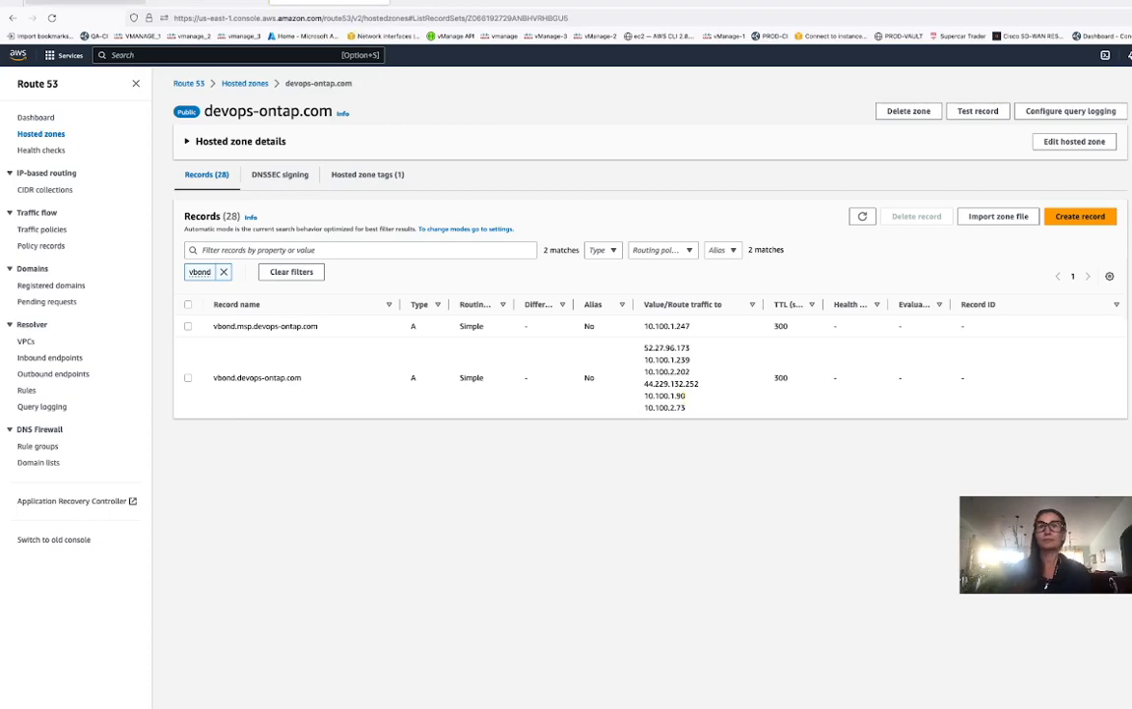
pyautogui.click(30, 5)
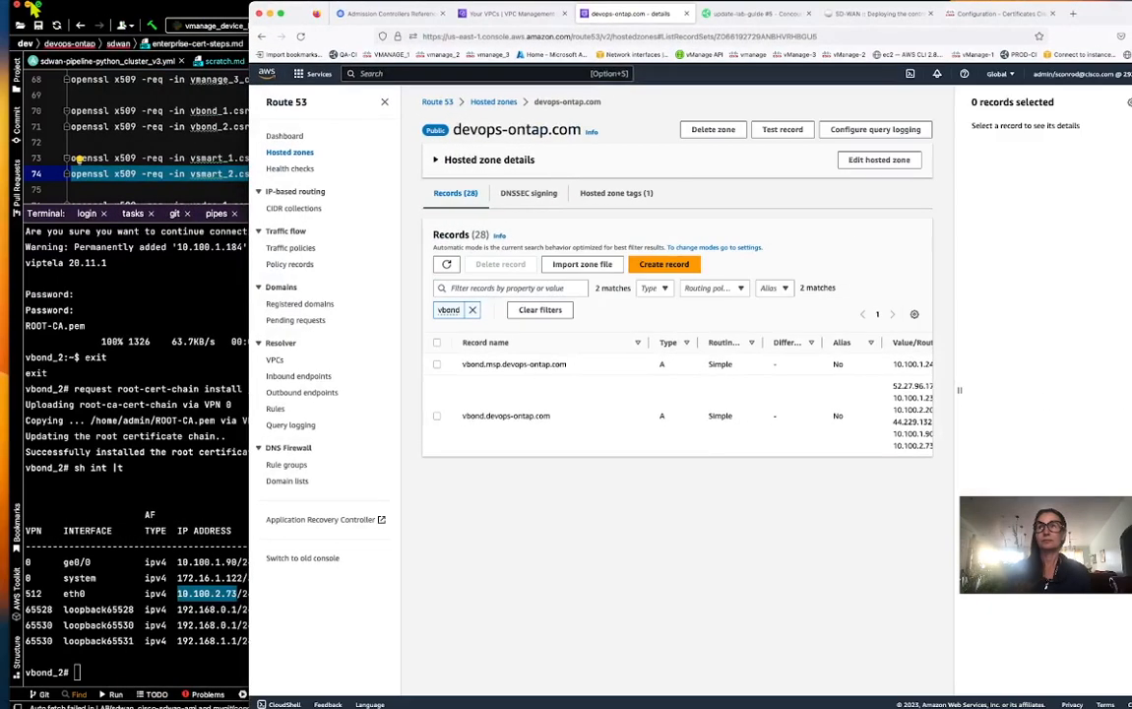
pyautogui.moveTo(1130, 21); pyautogui.dragTo(899, 27)
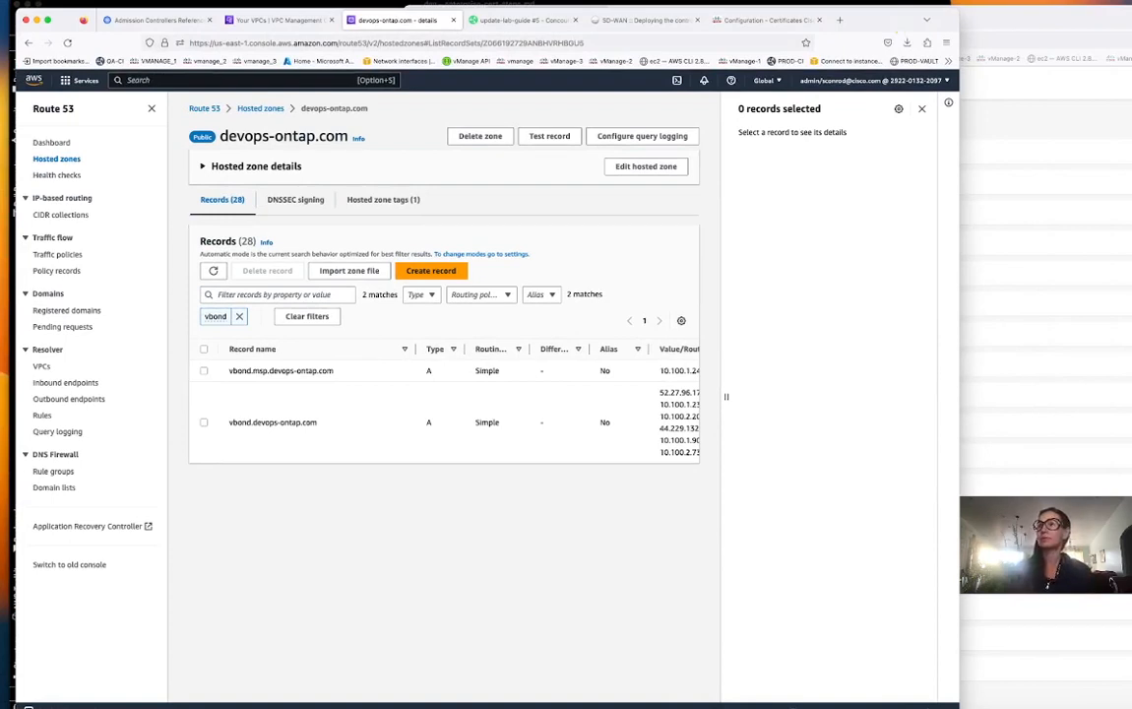
pyautogui.press('super+grave')
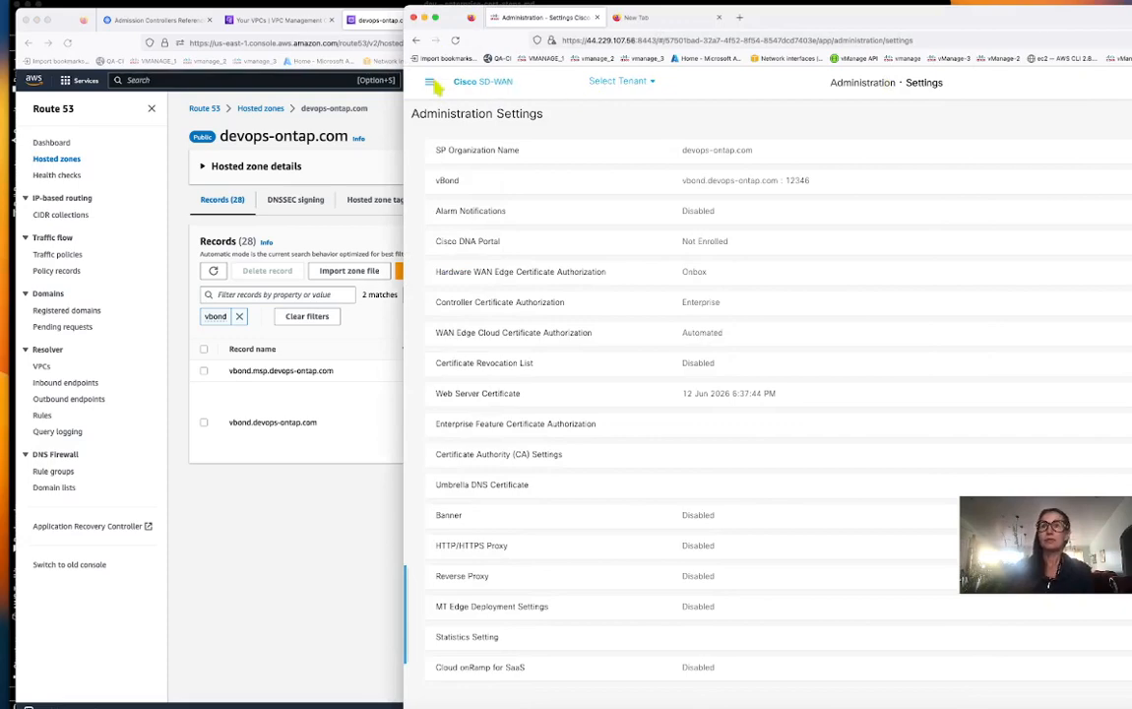
# Switch the controllers to vManage mode again and start a blank CLI device template.
pyautogui.click(434, 16)
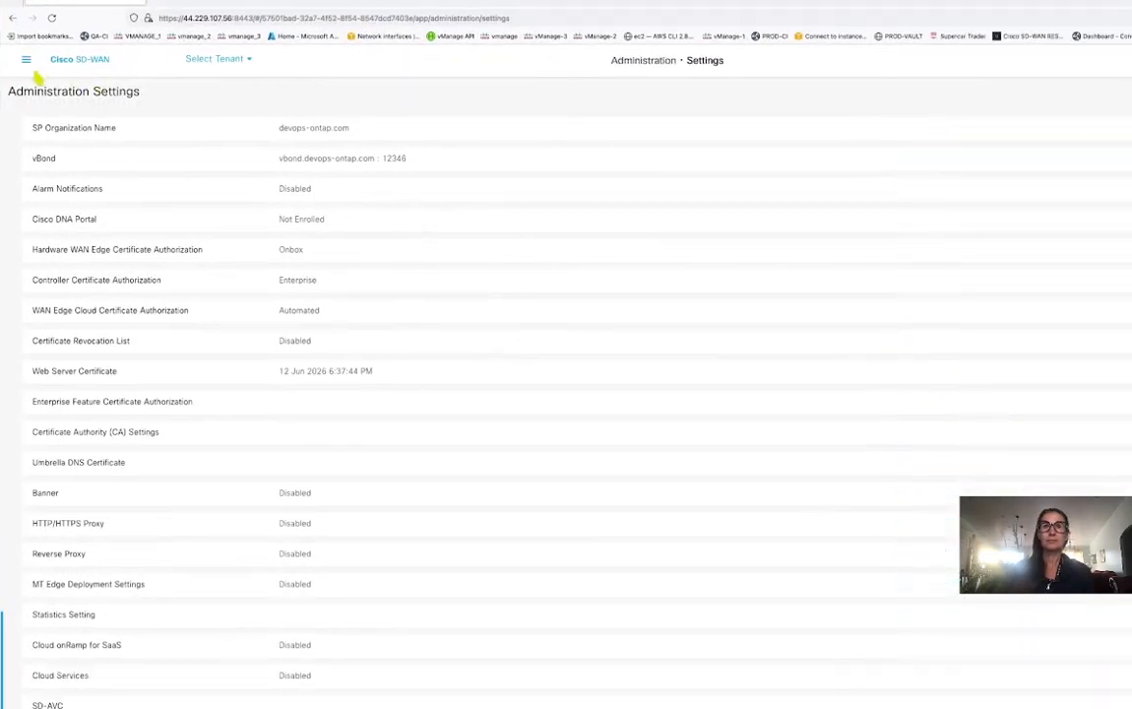
pyautogui.click(27, 61)
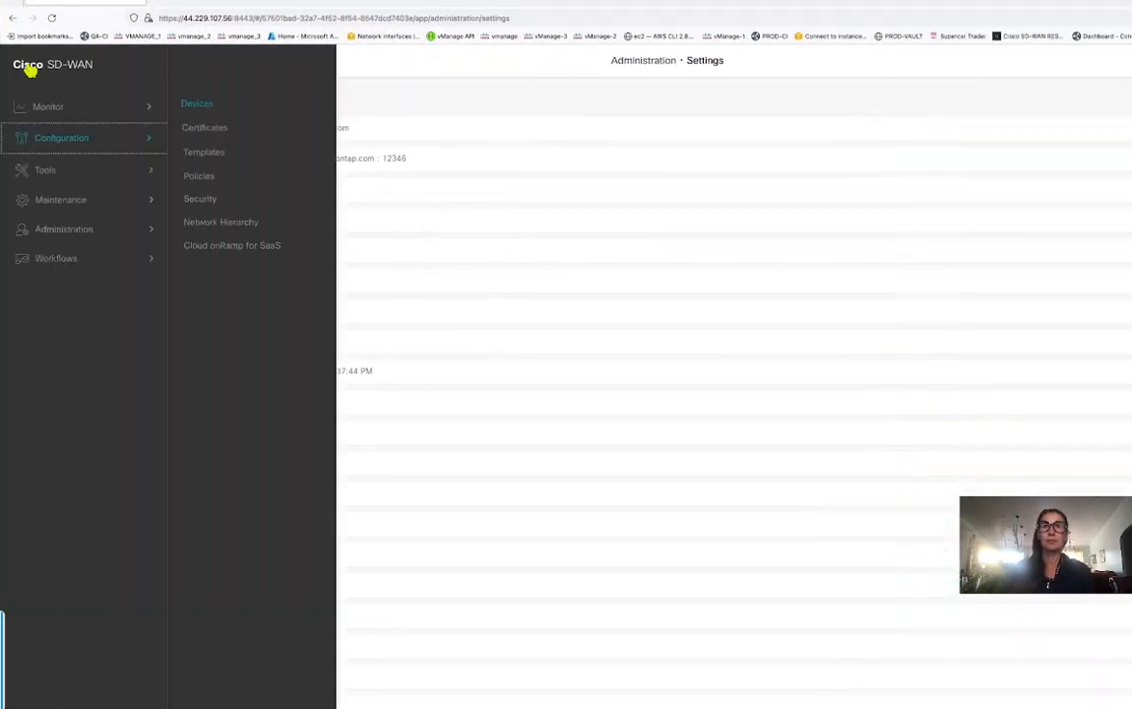
pyautogui.click(209, 108)
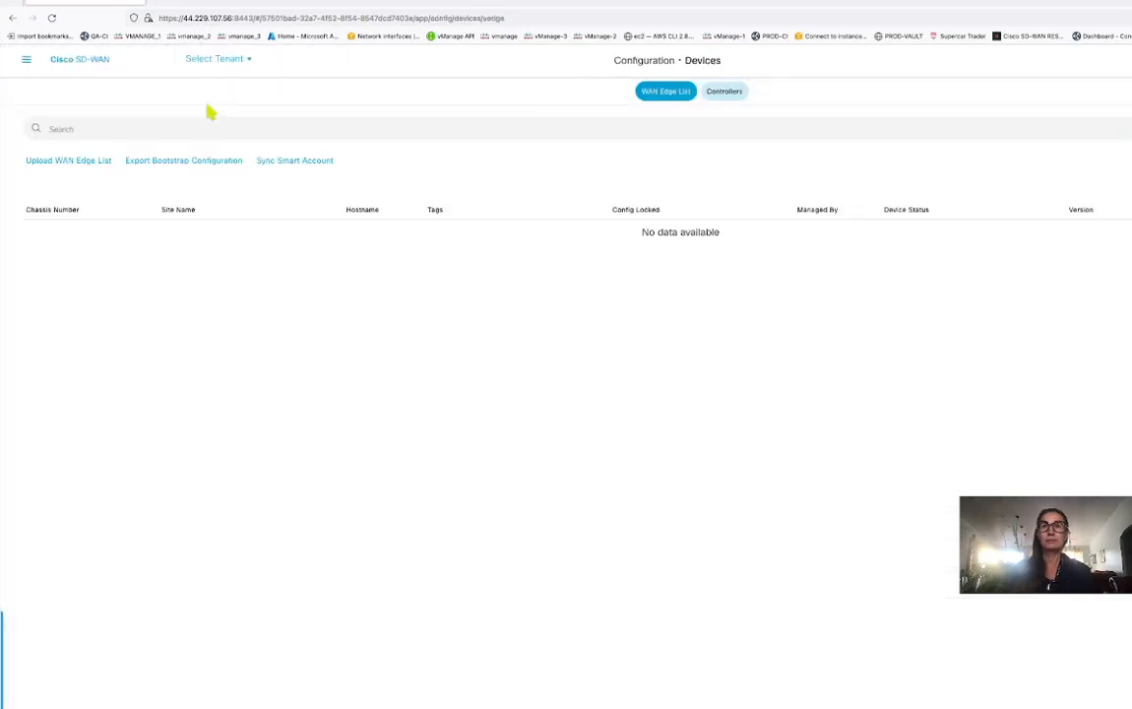
pyautogui.click(736, 94)
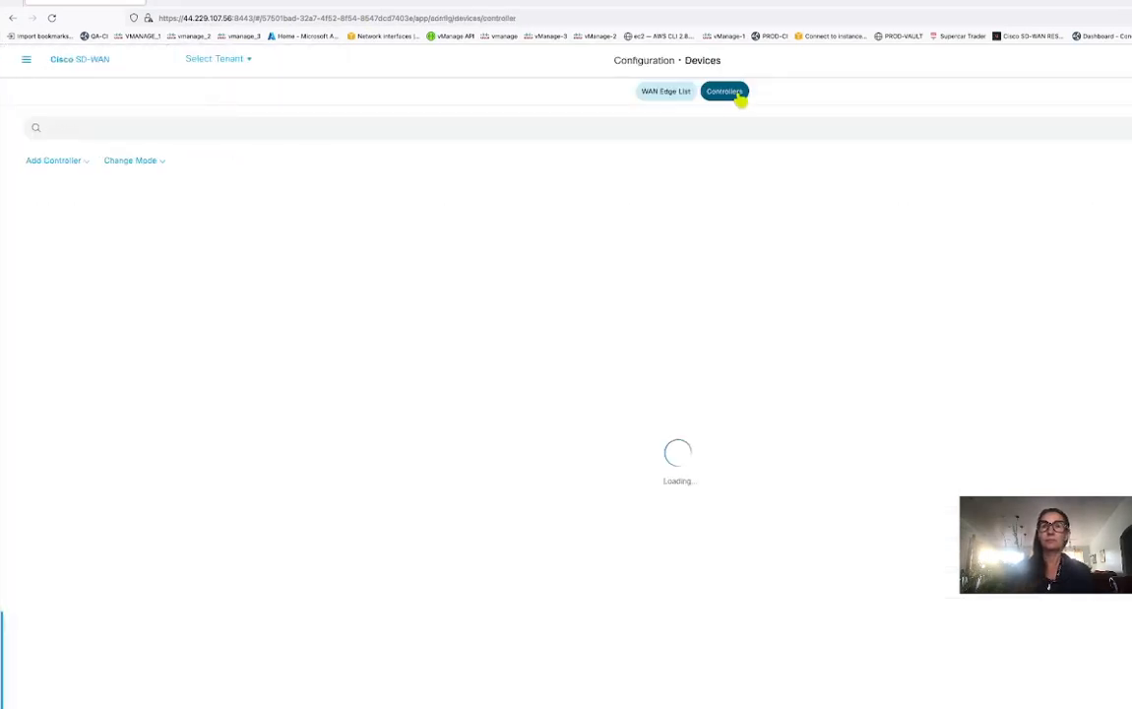
pyautogui.click(136, 161)
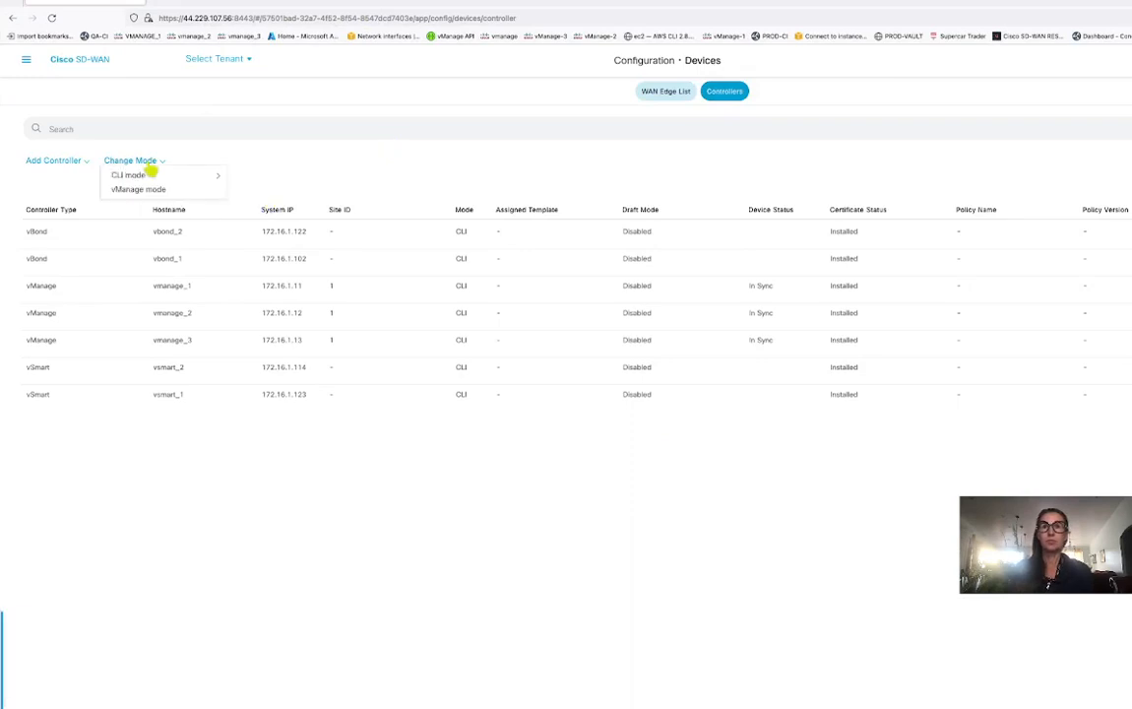
pyautogui.click(154, 189)
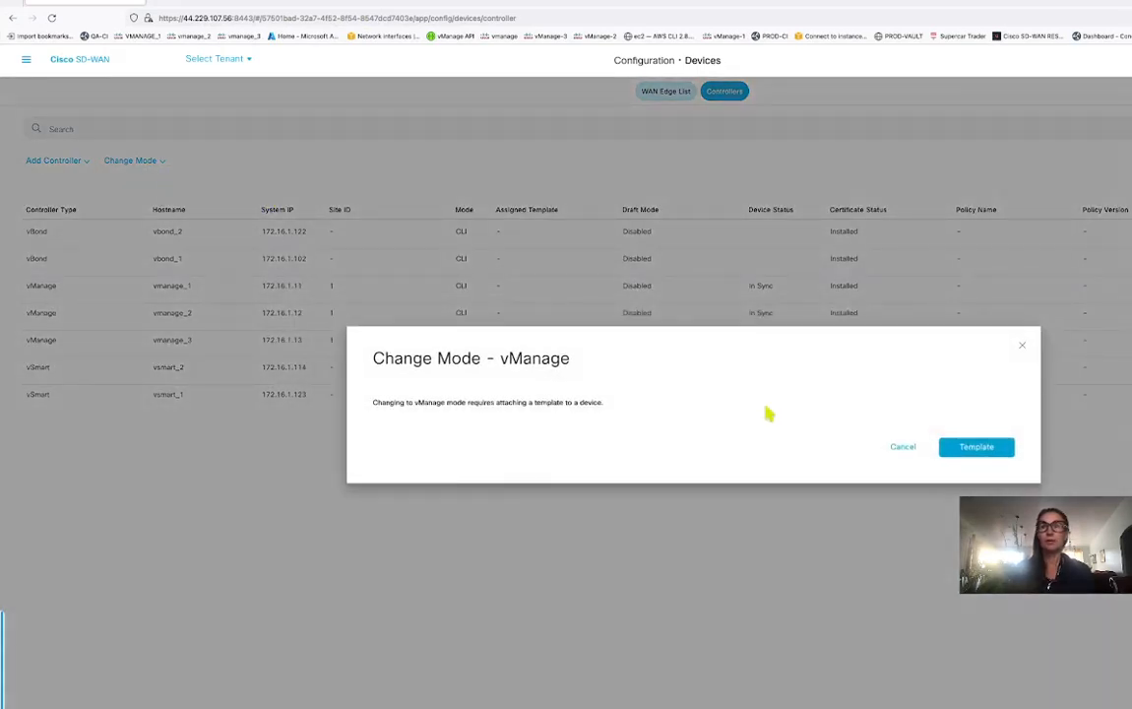
pyautogui.click(990, 448)
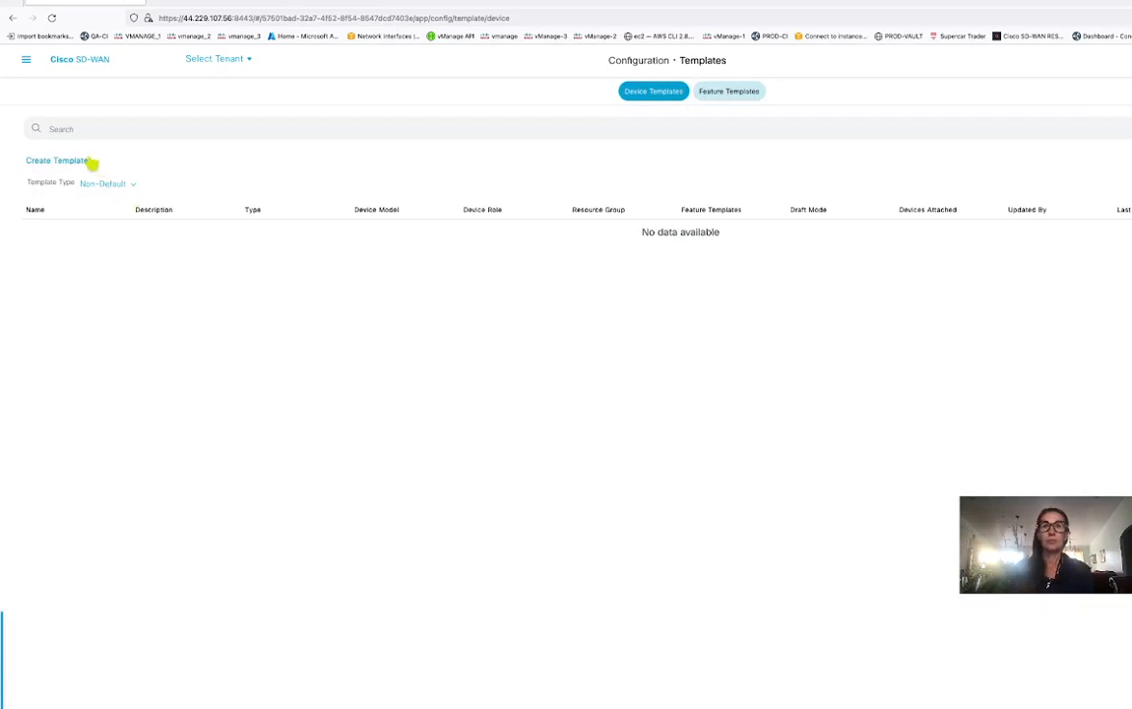
pyautogui.click(89, 161)
pyautogui.click(76, 190)
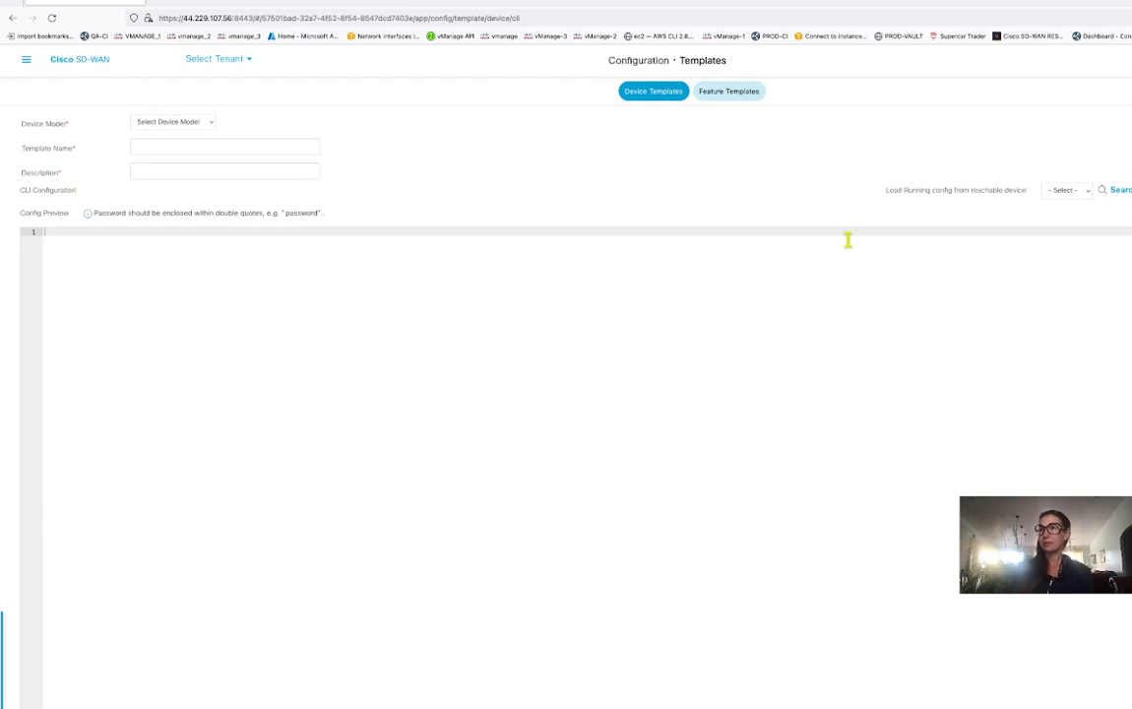
# Set the template's Device Model to vManage and name it vmanage_1_vmanage_mode.
pyautogui.click(1087, 191)
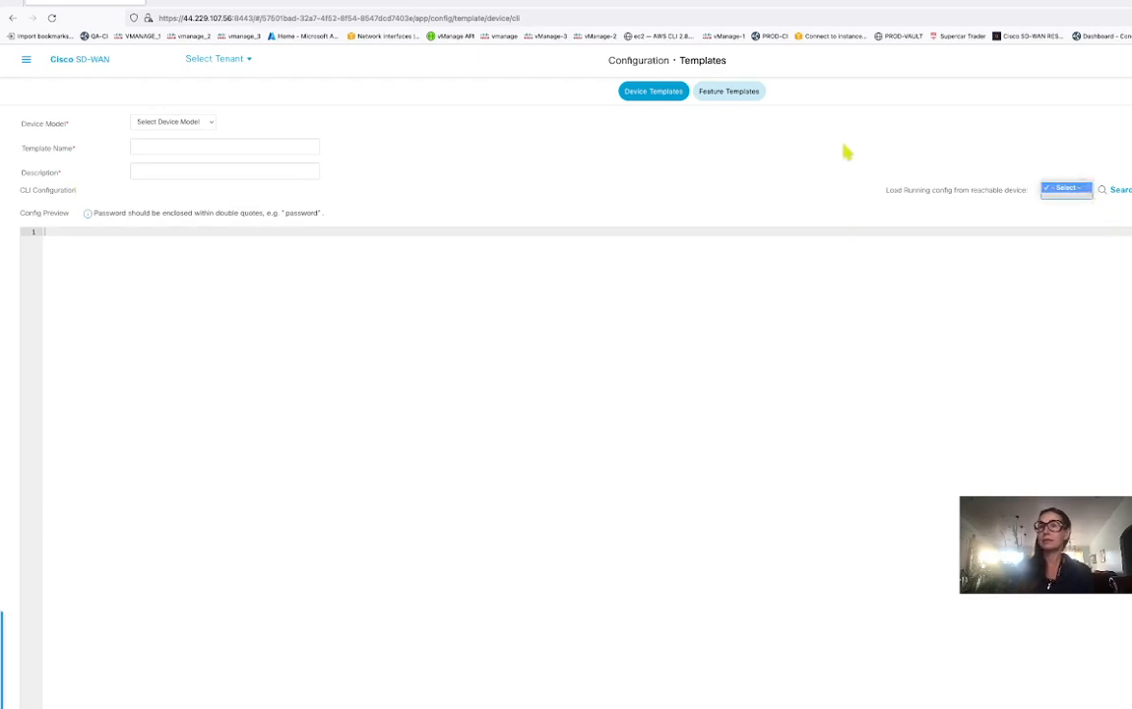
pyautogui.click(211, 127)
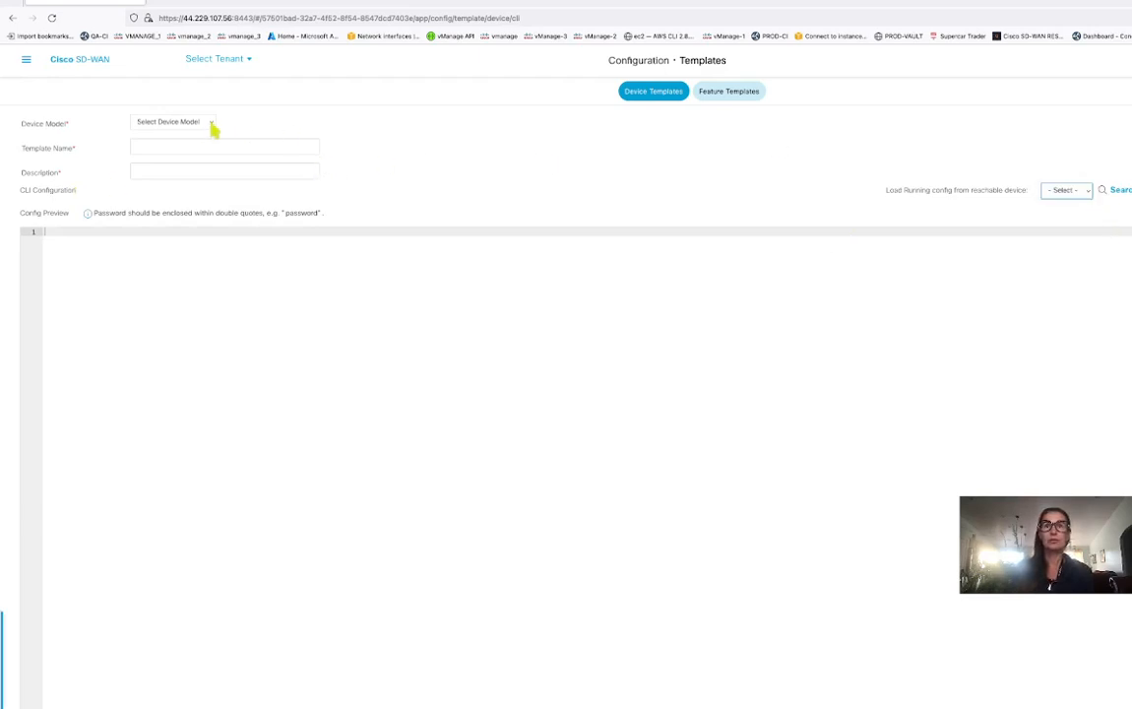
pyautogui.click(210, 126)
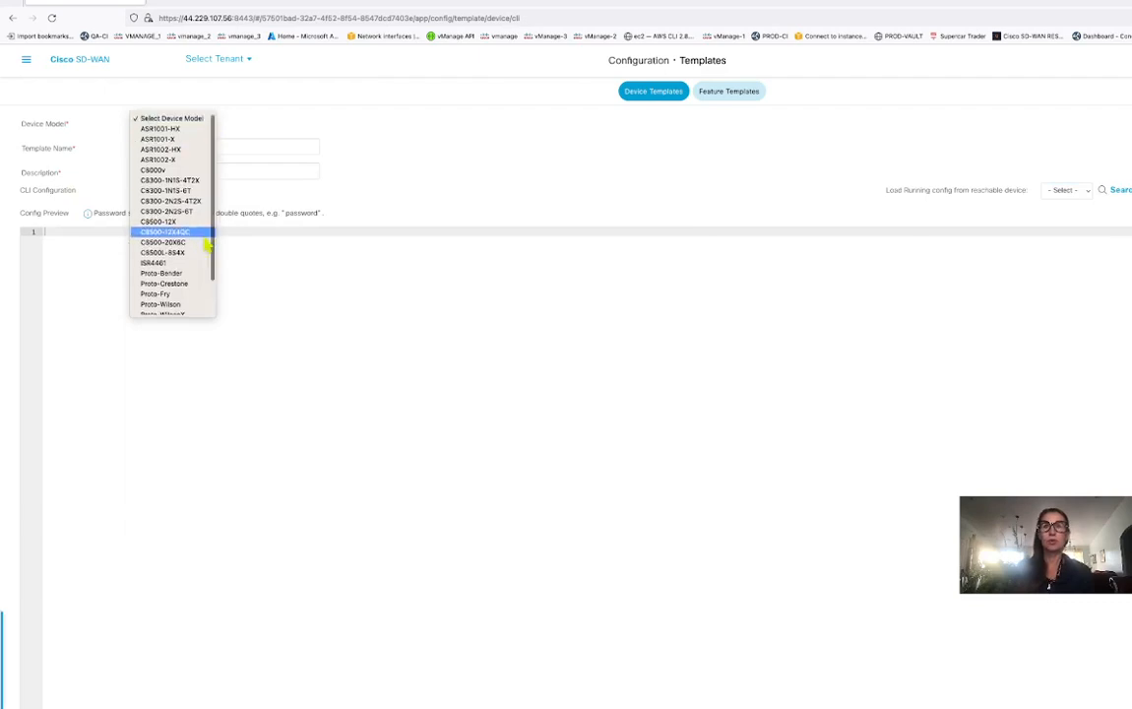
pyautogui.scroll(-2, 207, 241)
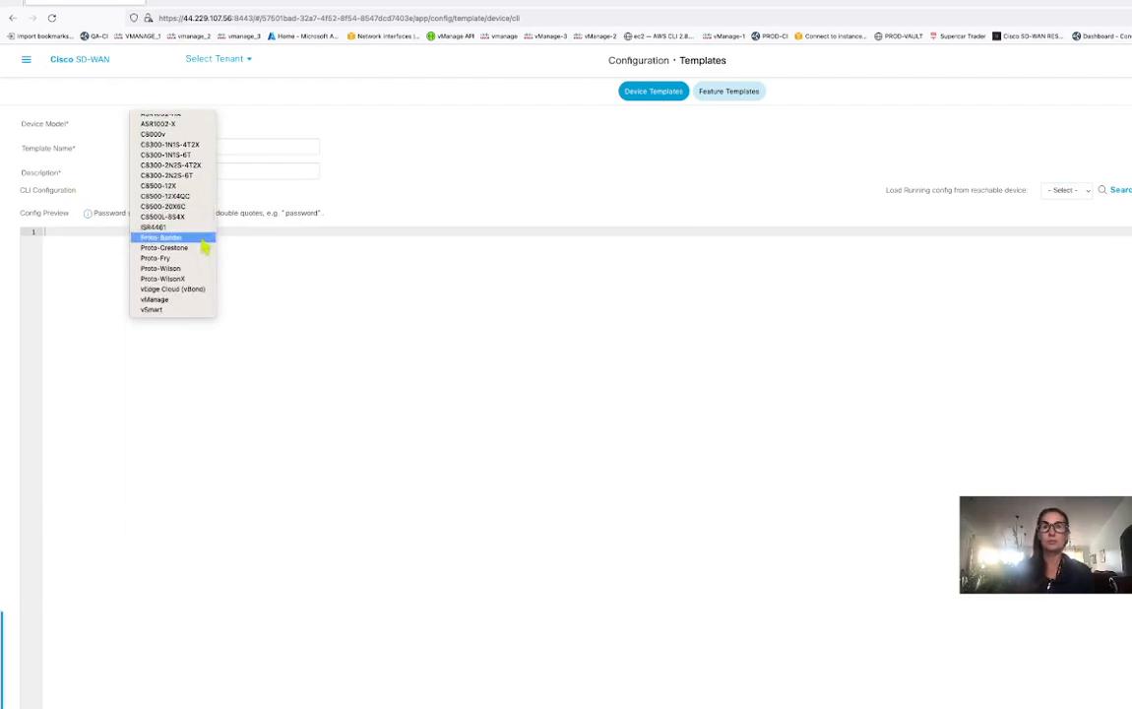
pyautogui.click(178, 307)
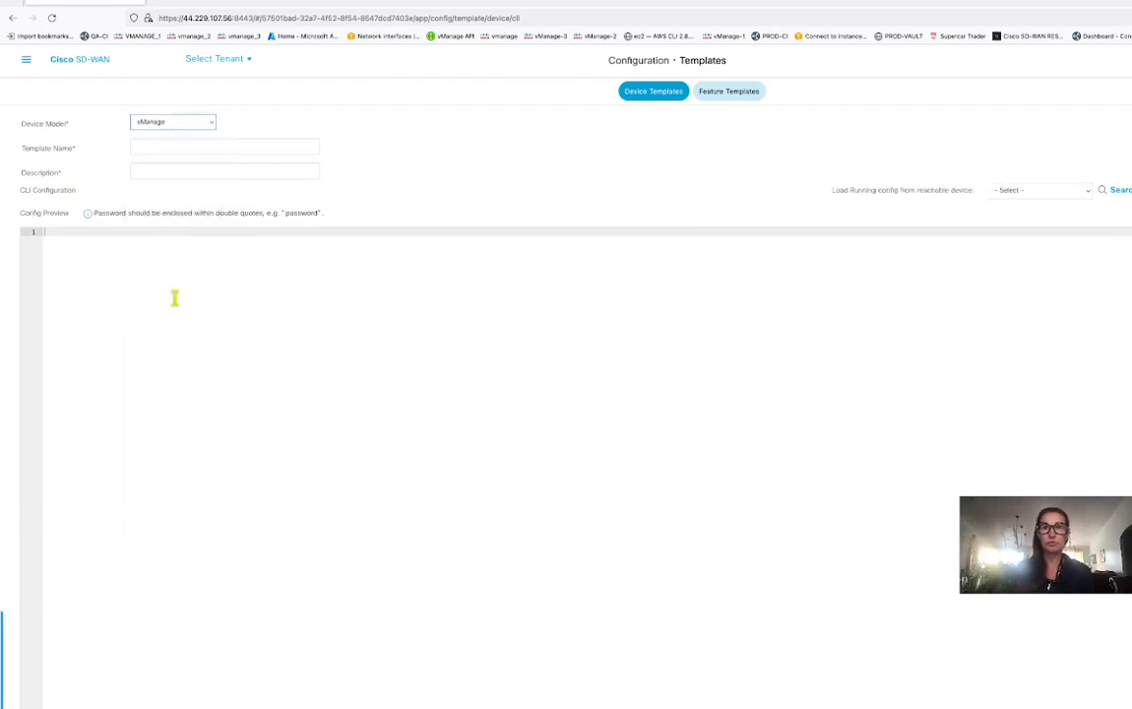
pyautogui.click(159, 147)
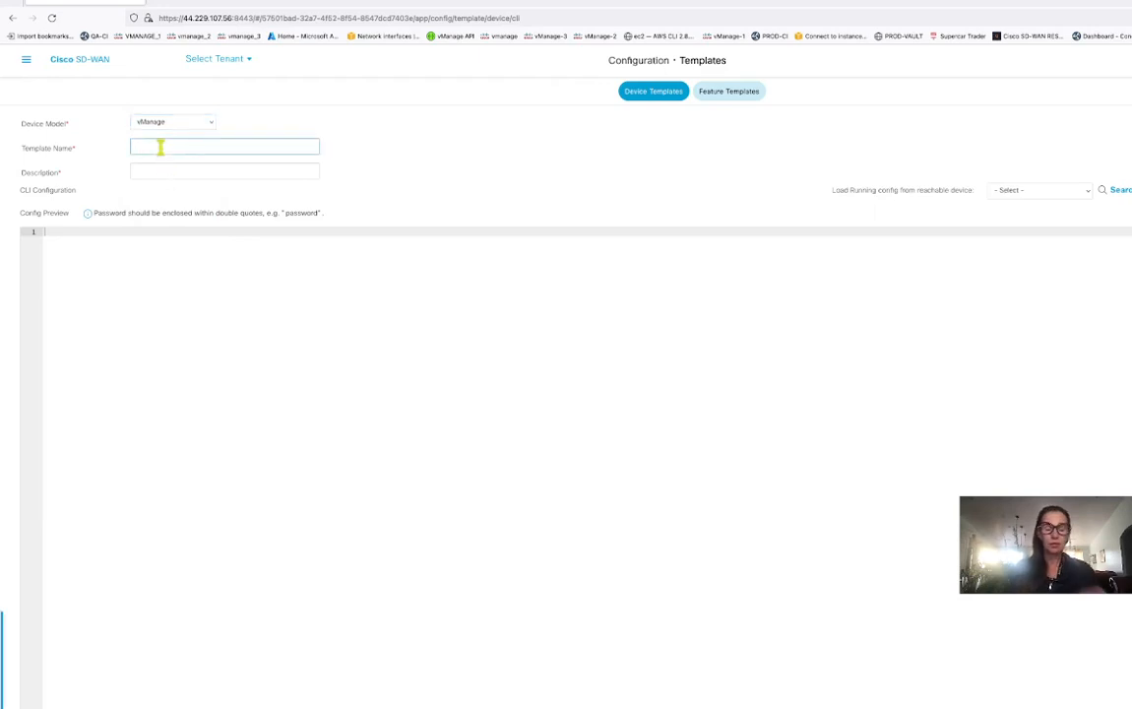
pyautogui.write('vManage')
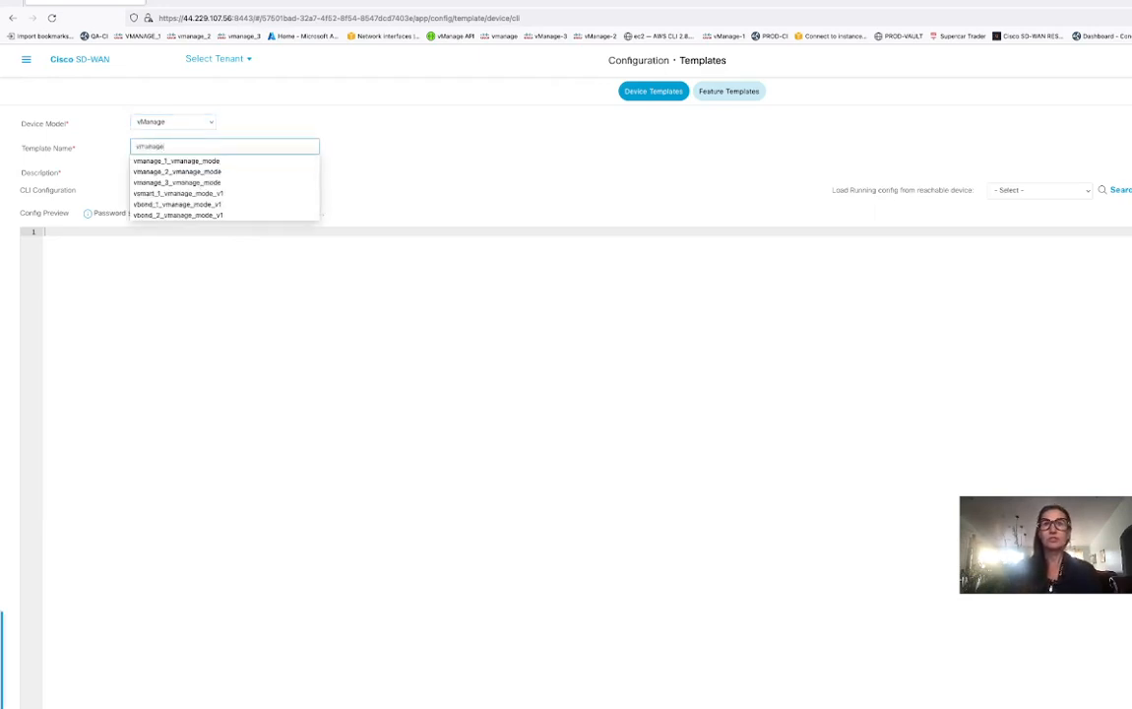
pyautogui.click(193, 163)
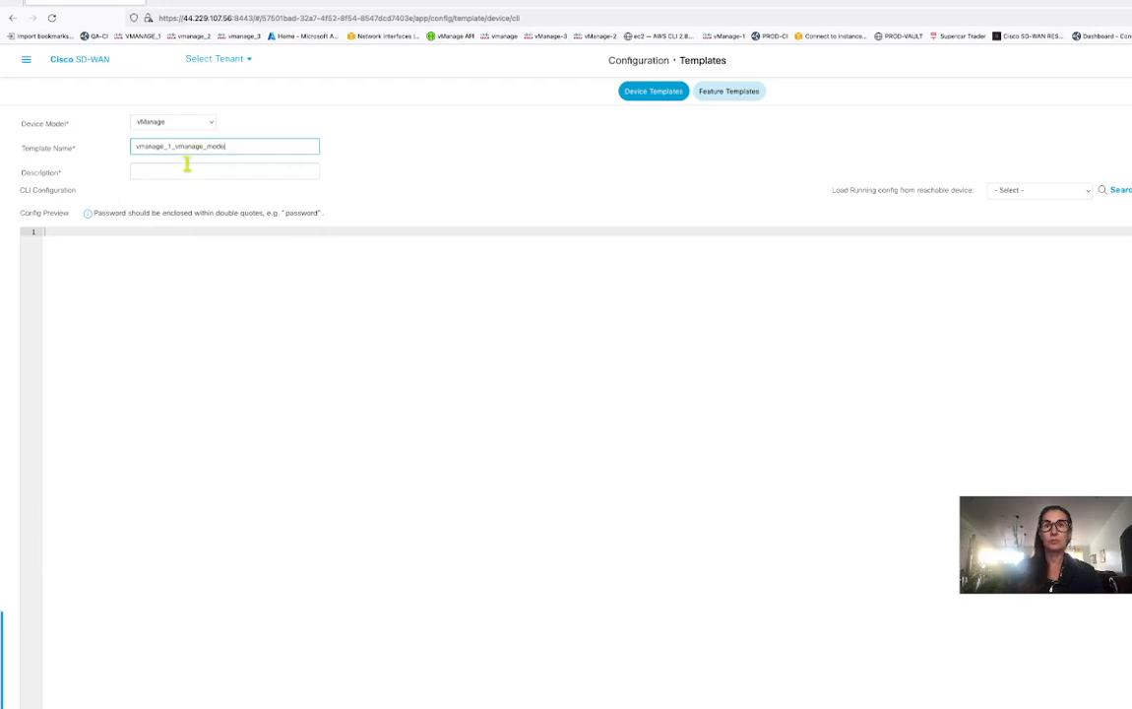
pyautogui.moveTo(244, 146); pyautogui.dragTo(66, 149)
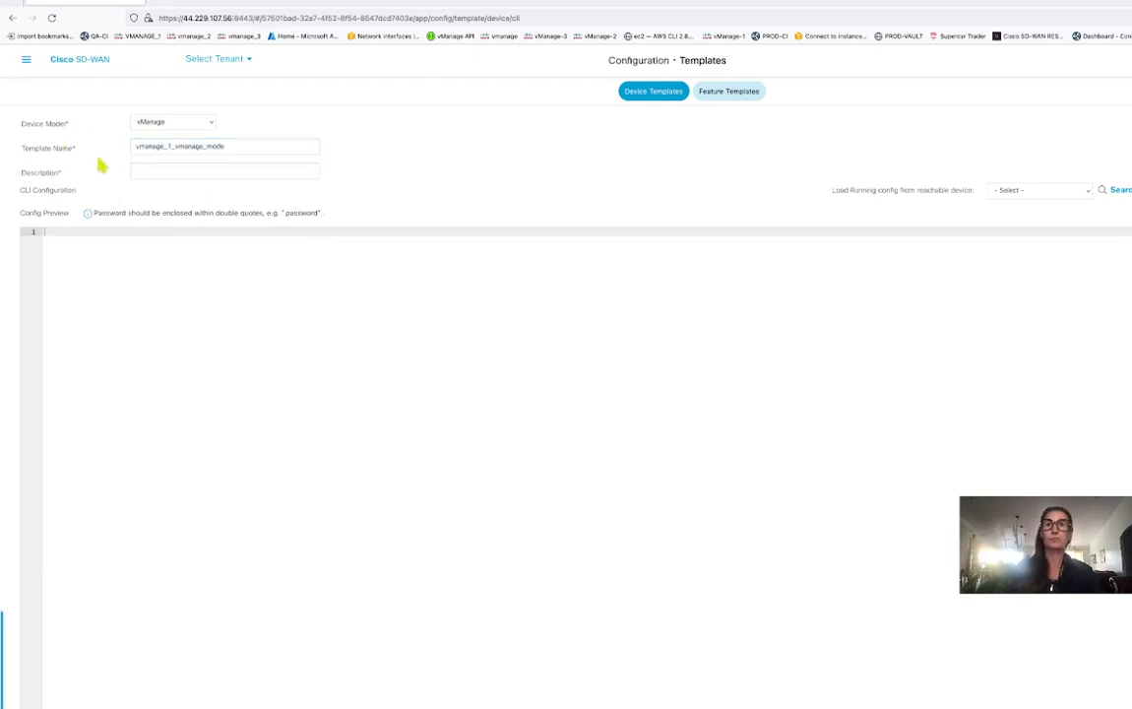
# Enter description 10.100.2.73 and load the running config from 169.254.10.1 - vmanage_1.
pyautogui.click(138, 171)
pyautogui.write('10.100.2.73')
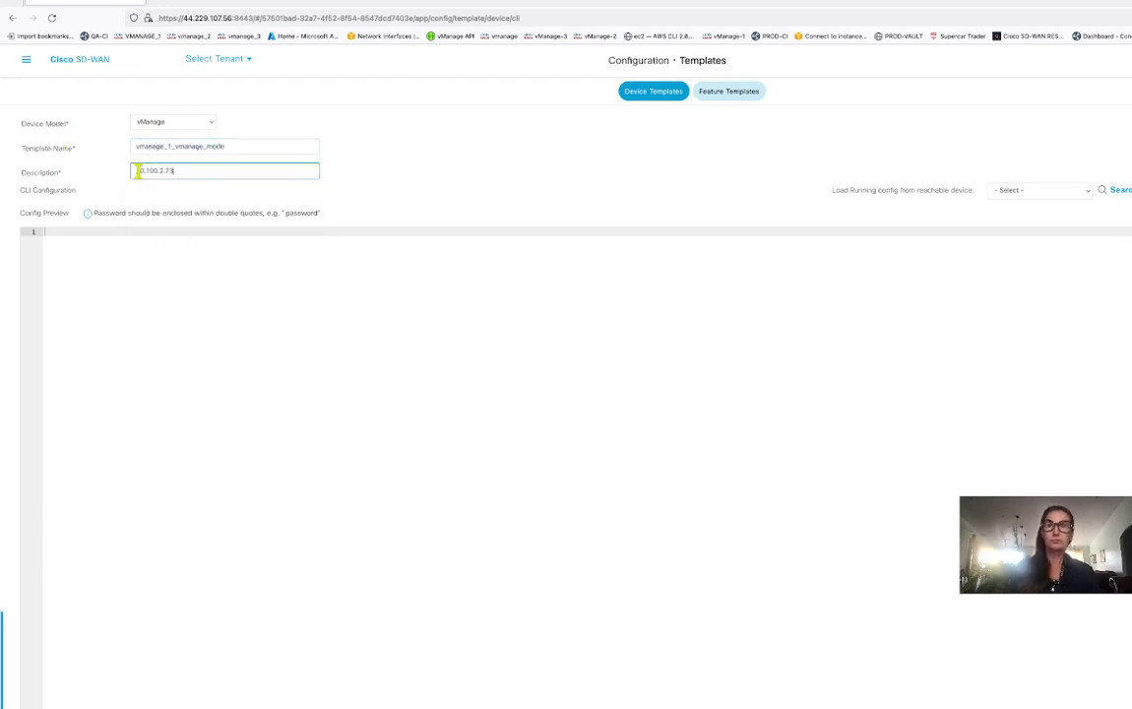
pyautogui.click(534, 158)
pyautogui.click(1088, 192)
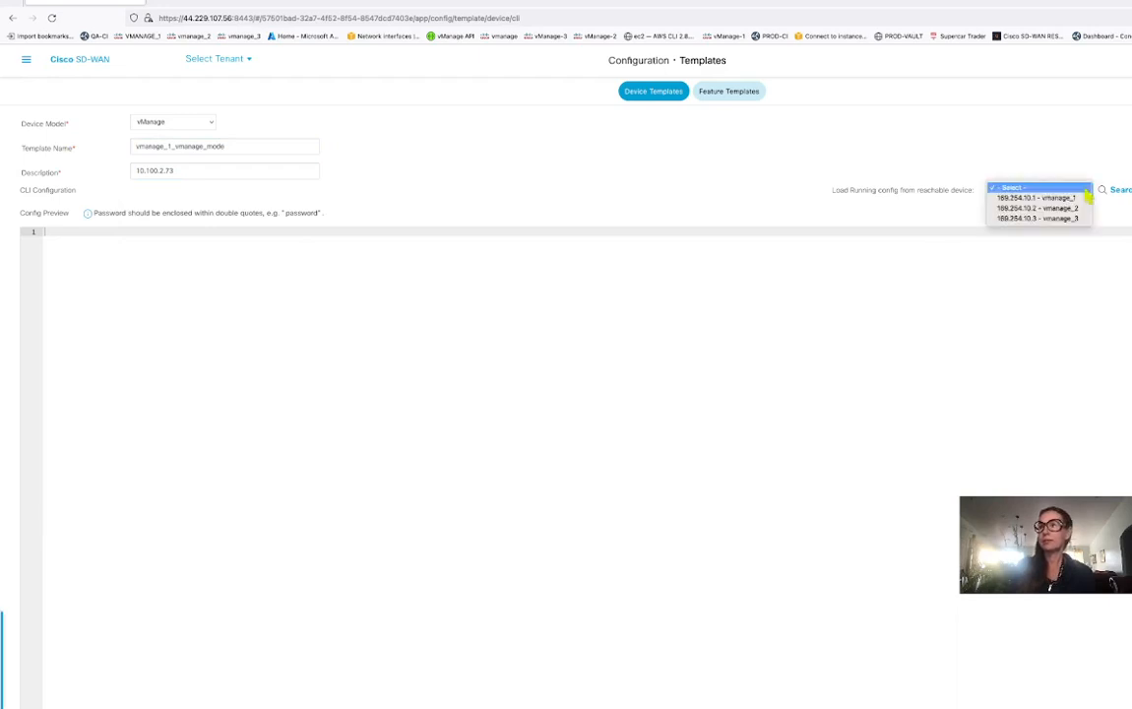
pyautogui.click(1083, 198)
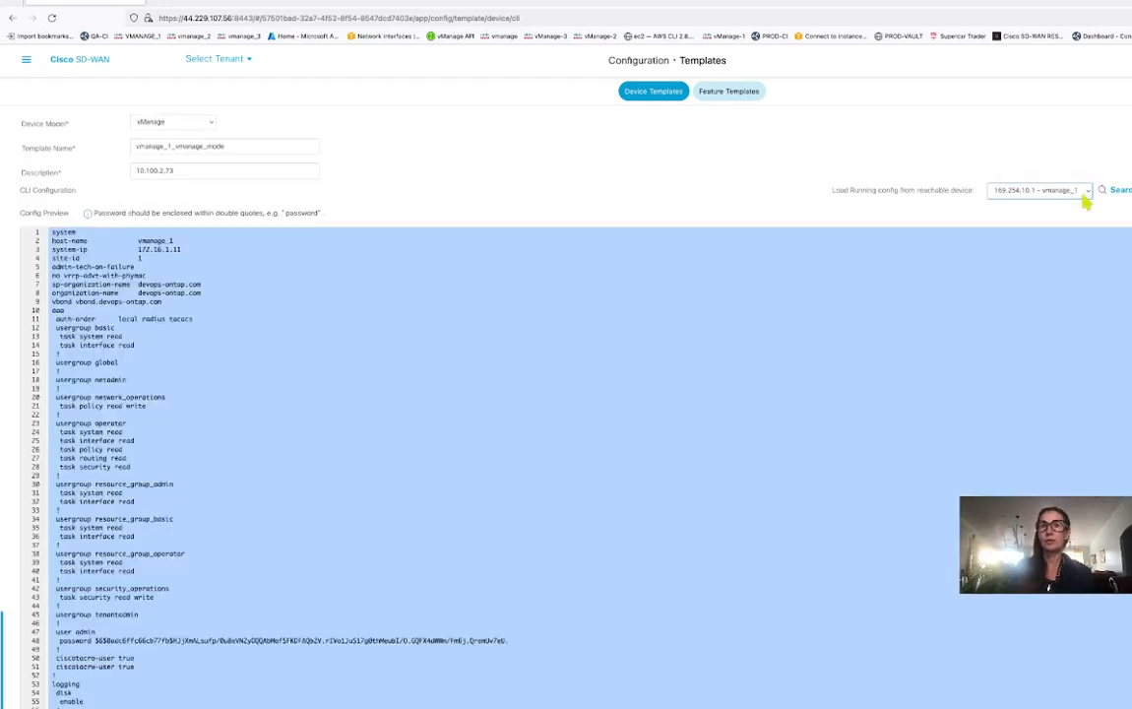
pyautogui.scroll(-8, 273, 474)
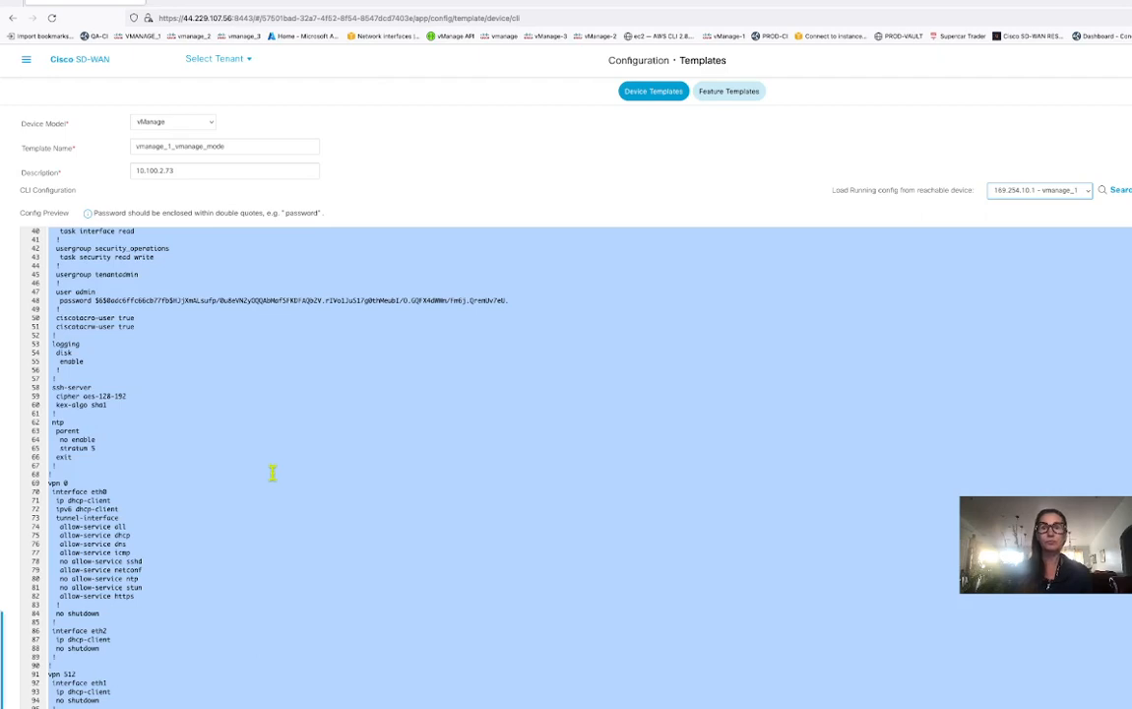
pyautogui.scroll(8, 273, 473)
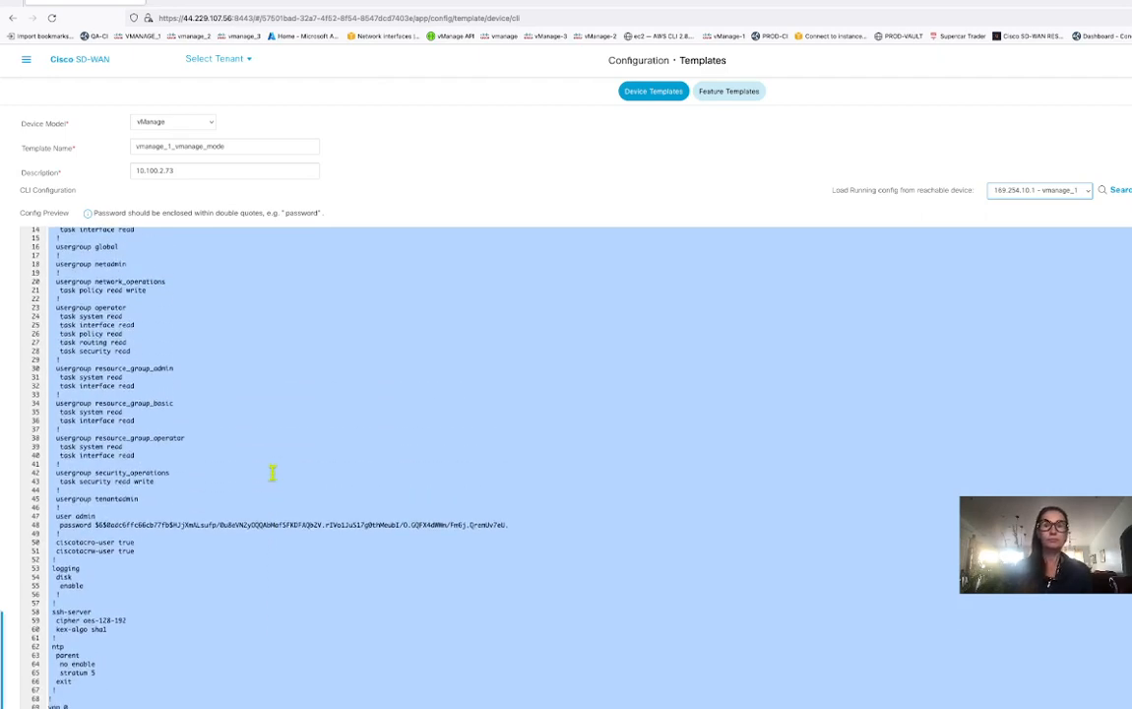
pyautogui.scroll(-8, 273, 473)
pyautogui.scroll(-1, 272, 474)
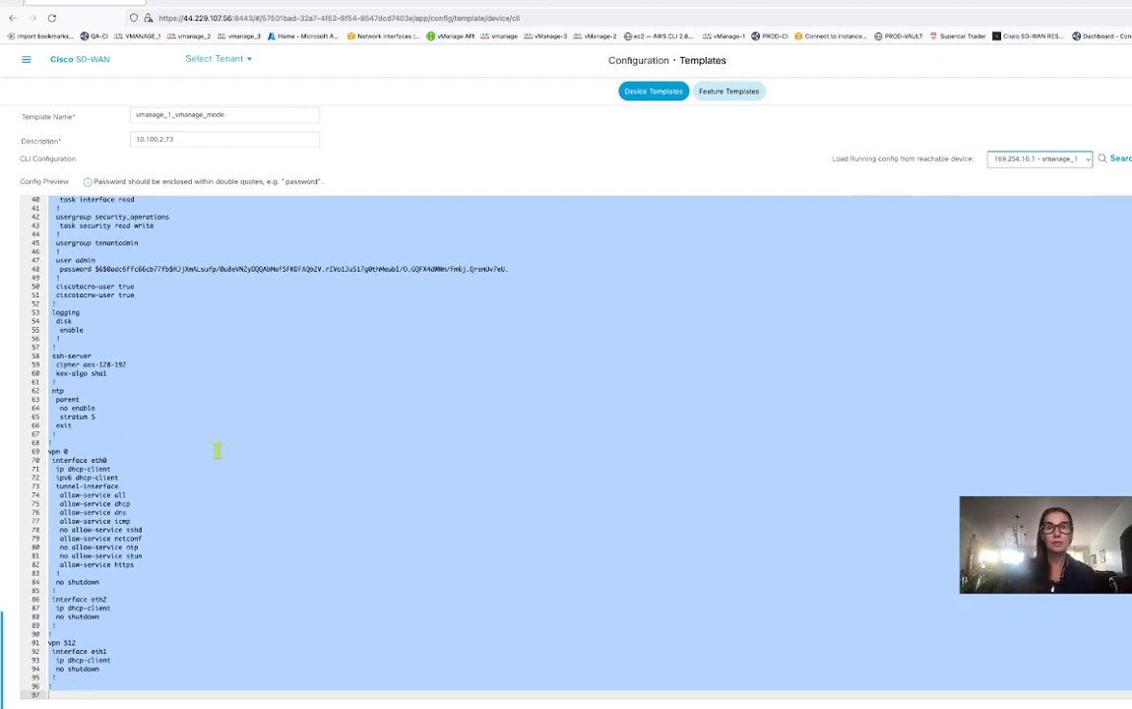
pyautogui.click(143, 494)
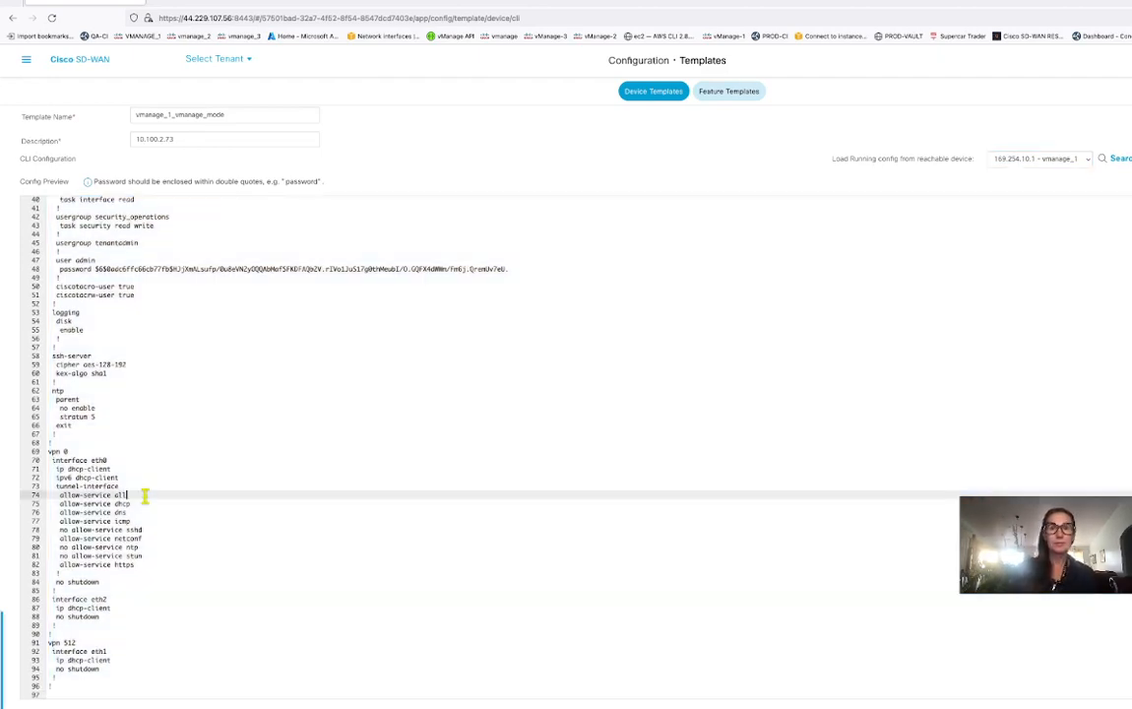
pyautogui.click(115, 456)
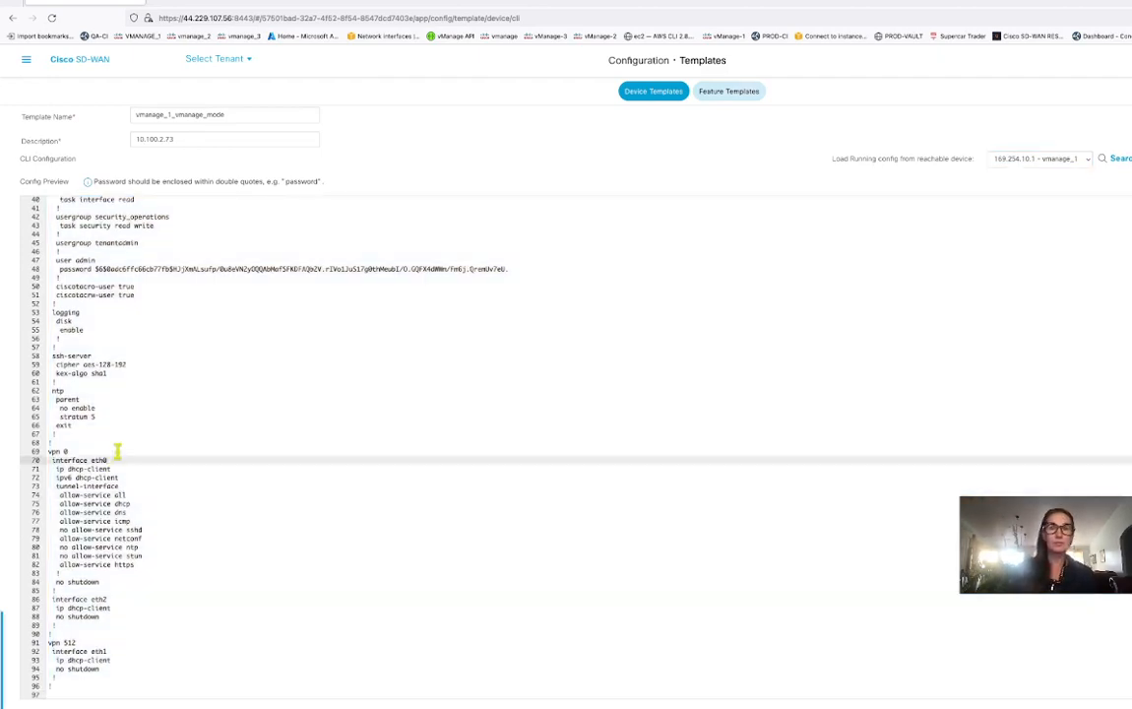
pyautogui.click(80, 449)
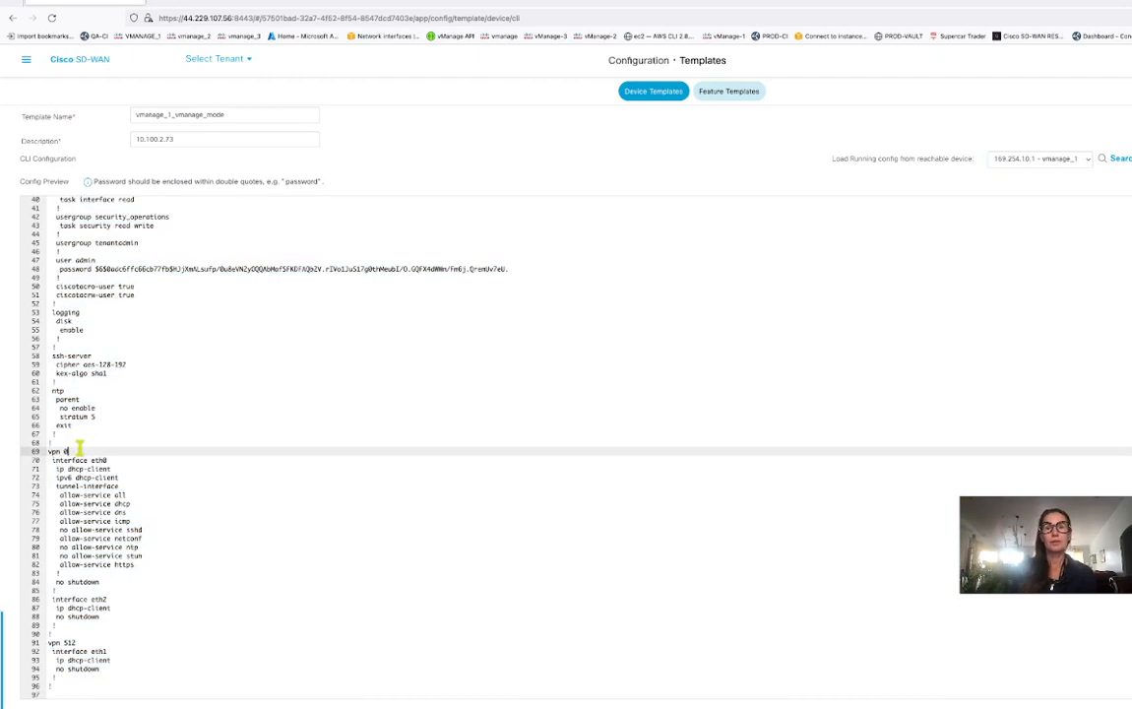
pyautogui.click(128, 555)
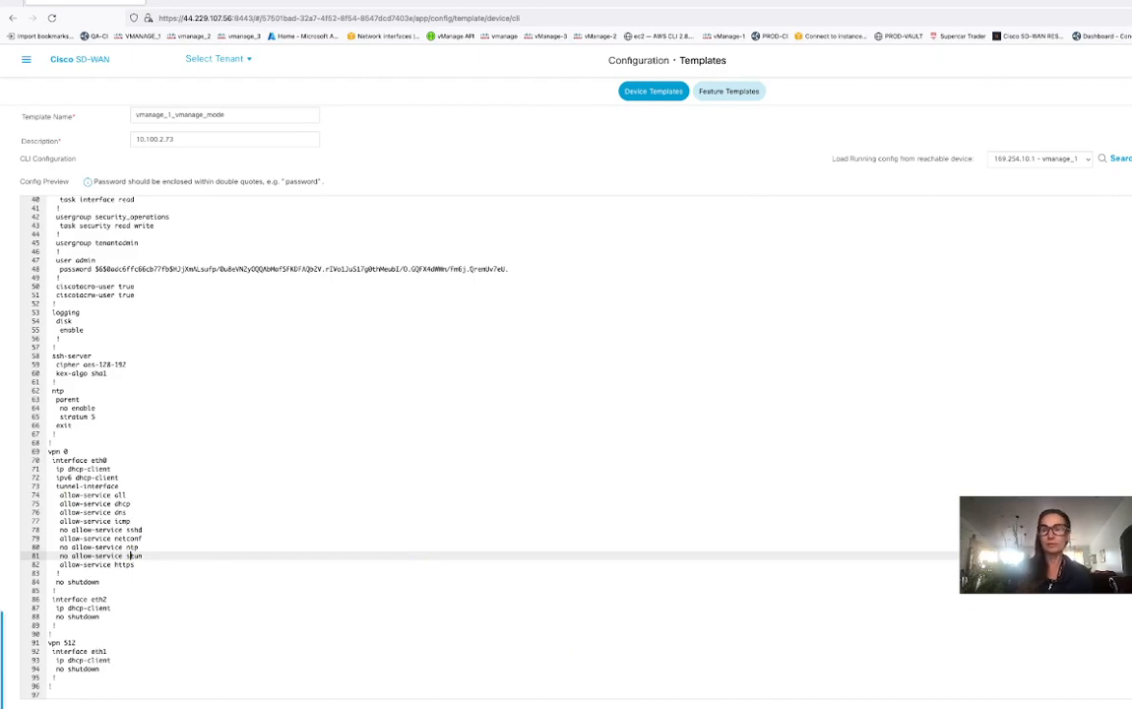
pyautogui.click(161, 571)
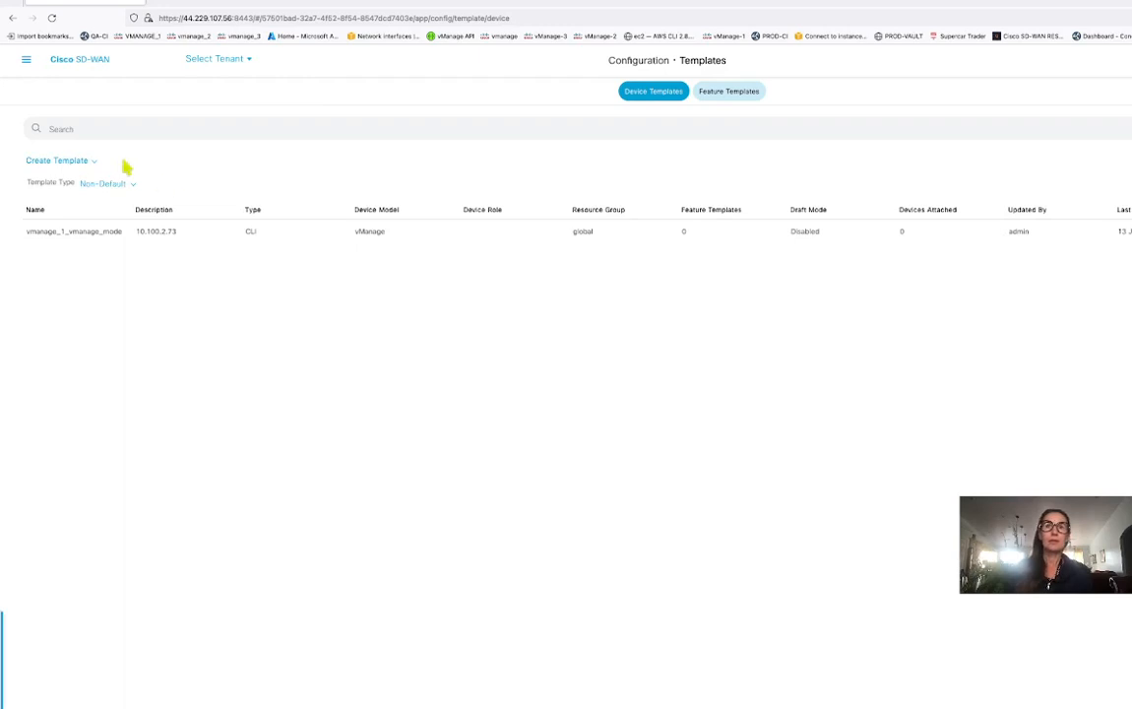
# Start a new CLI device template with device model vManage.
pyautogui.click(84, 167)
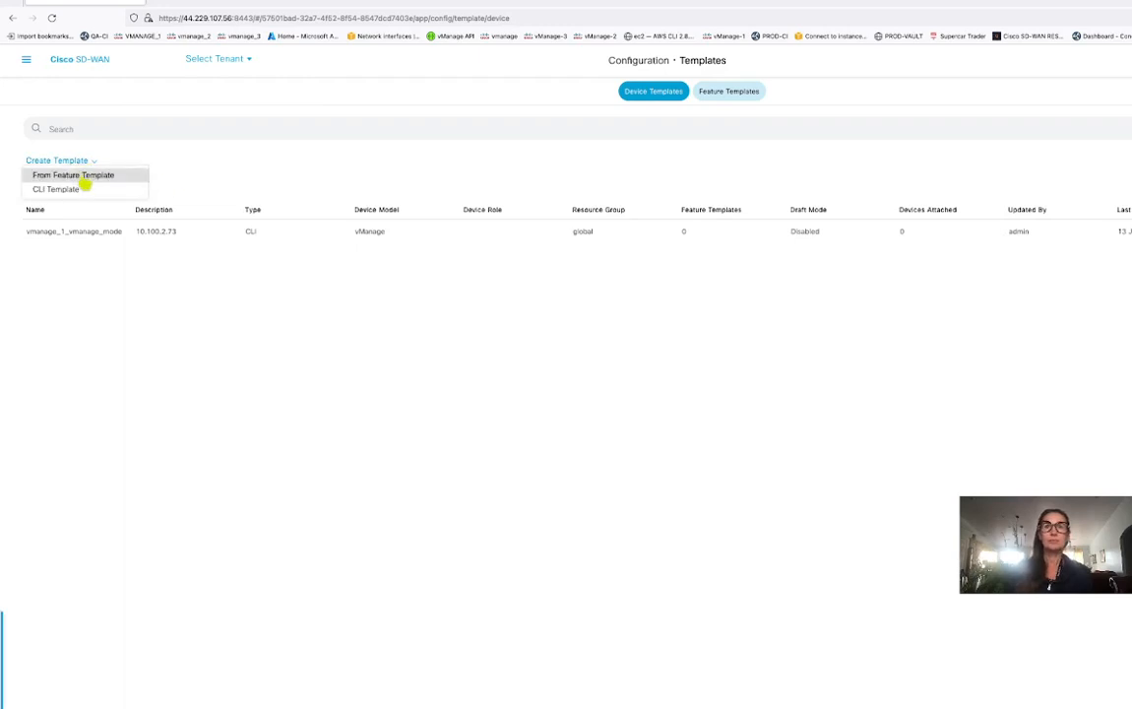
pyautogui.click(75, 190)
pyautogui.click(210, 122)
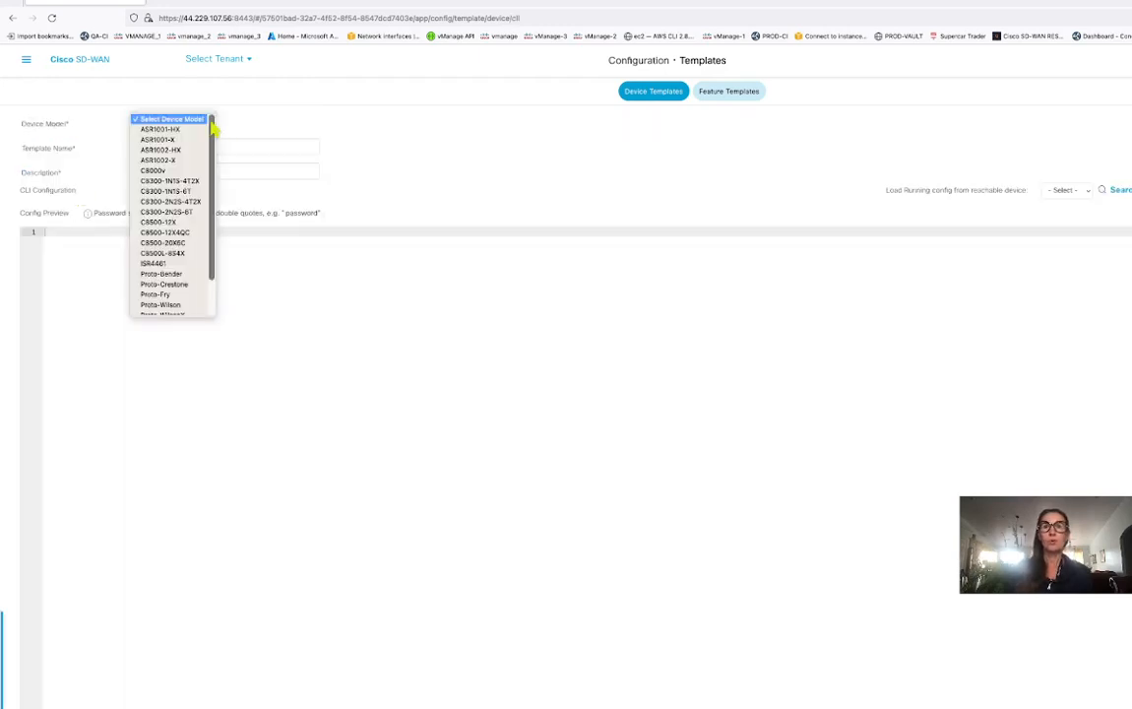
pyautogui.scroll(-3, 192, 286)
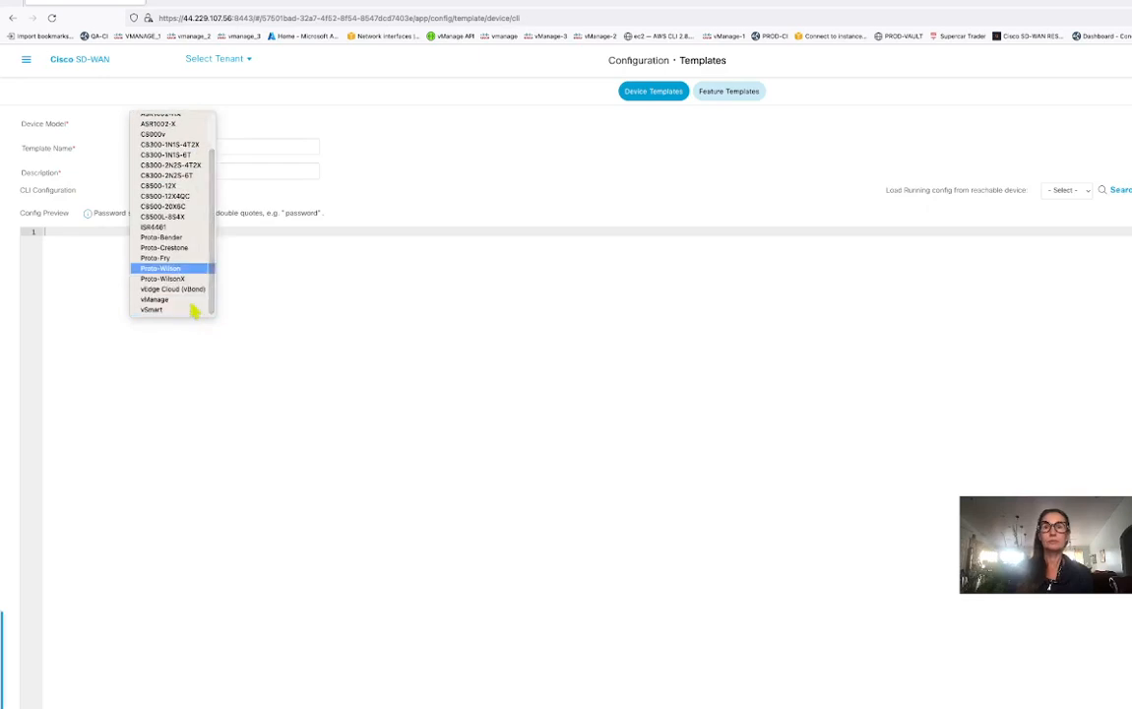
pyautogui.click(184, 300)
# Name and describe it vmanage_2_vmanage_mode and load running config from 169.254.10.2 - vmanage_2.
pyautogui.click(187, 147)
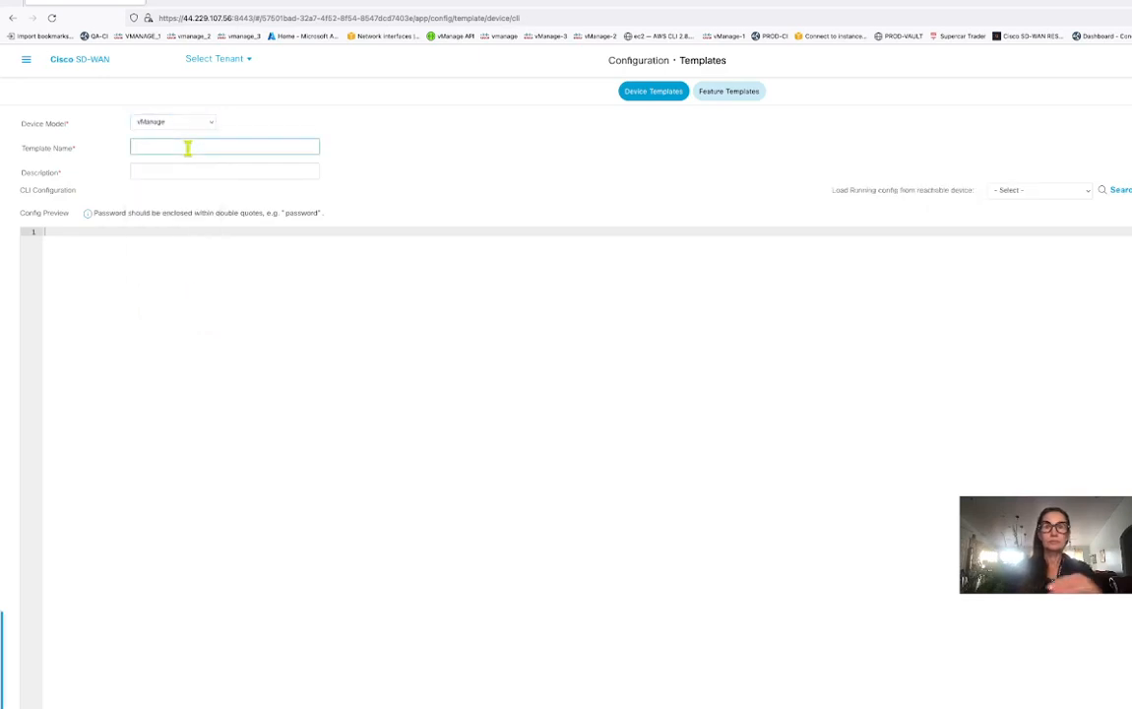
pyautogui.write('vm')
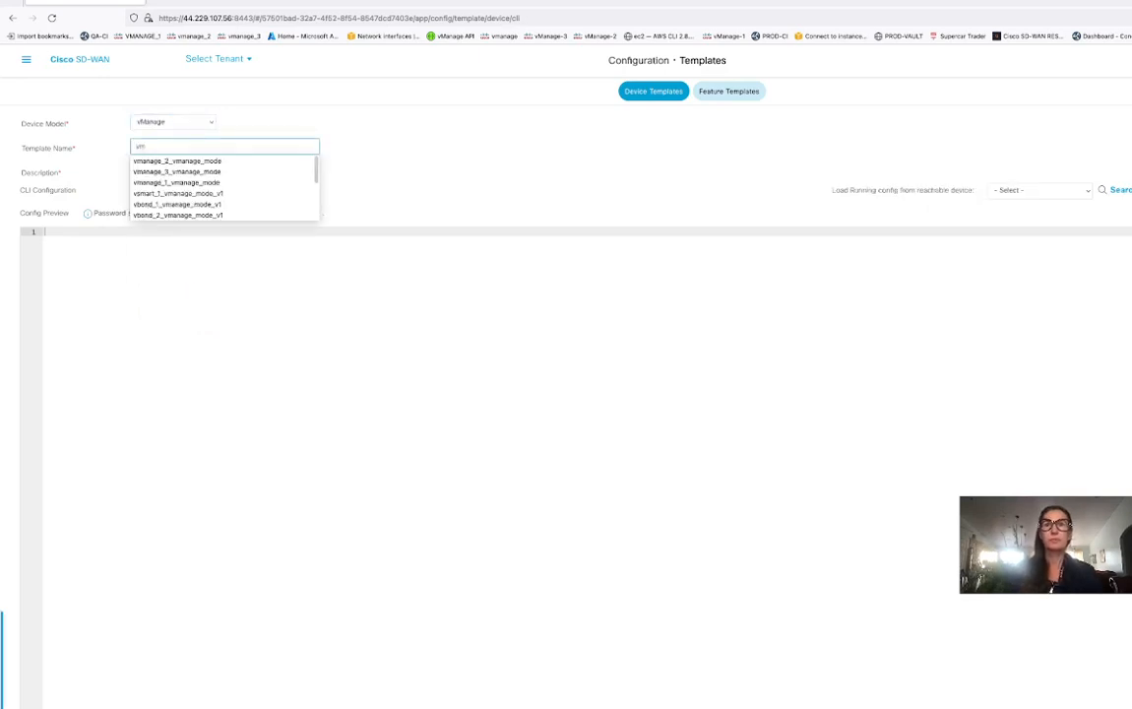
pyautogui.click(197, 161)
pyautogui.doubleClick(241, 147)
pyautogui.hotkey('ctrl', 'c')
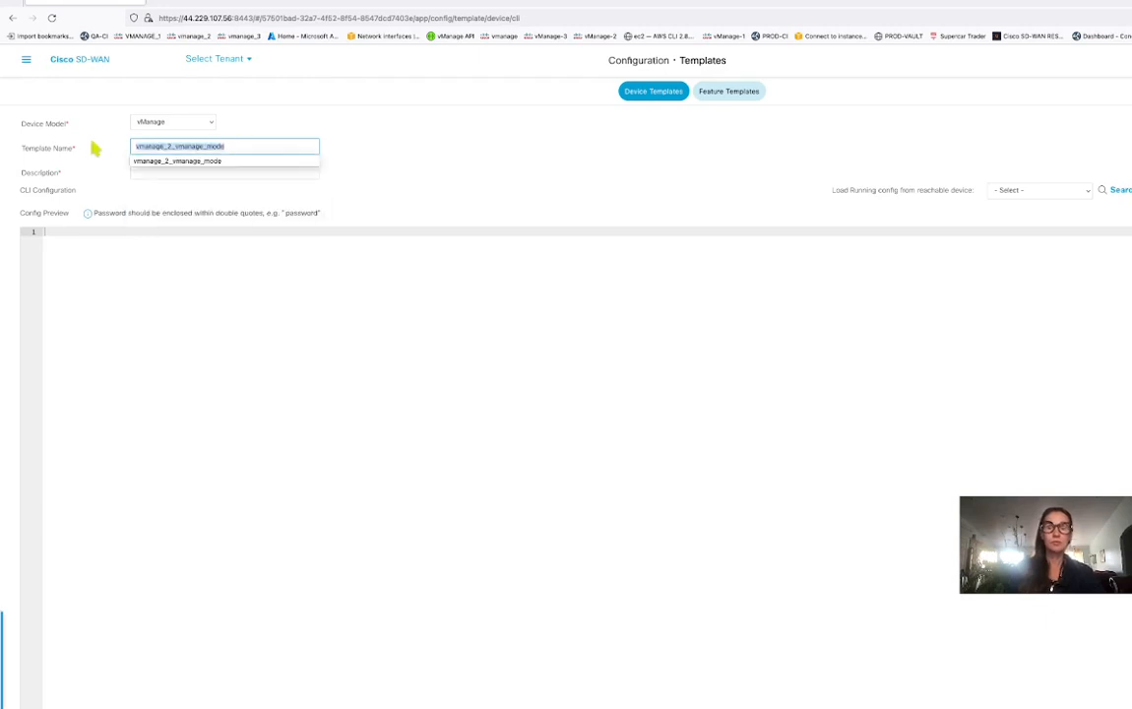
pyautogui.click(253, 172)
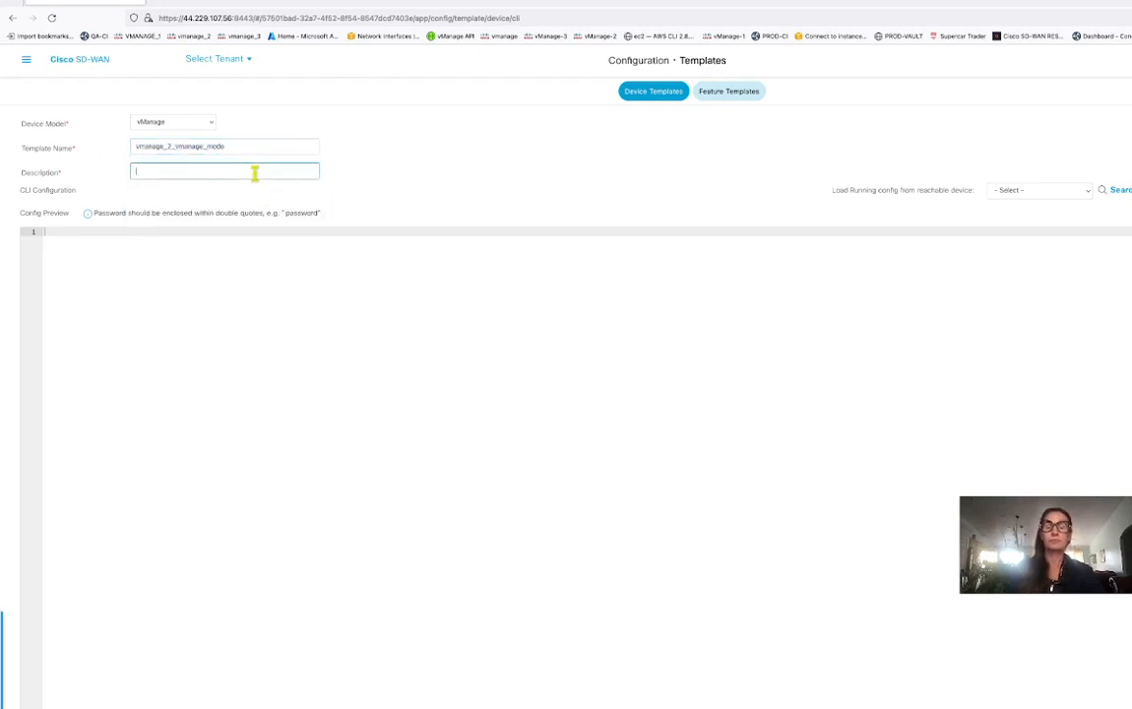
pyautogui.hotkey('ctrl', 'v')
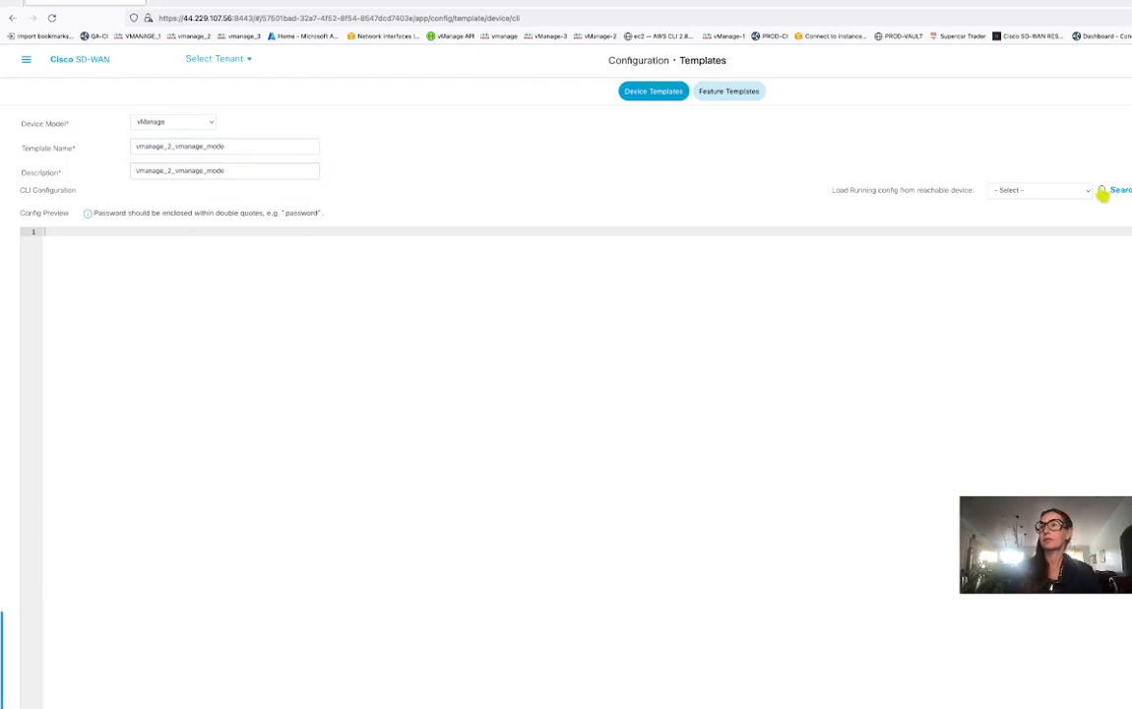
pyautogui.click(1087, 191)
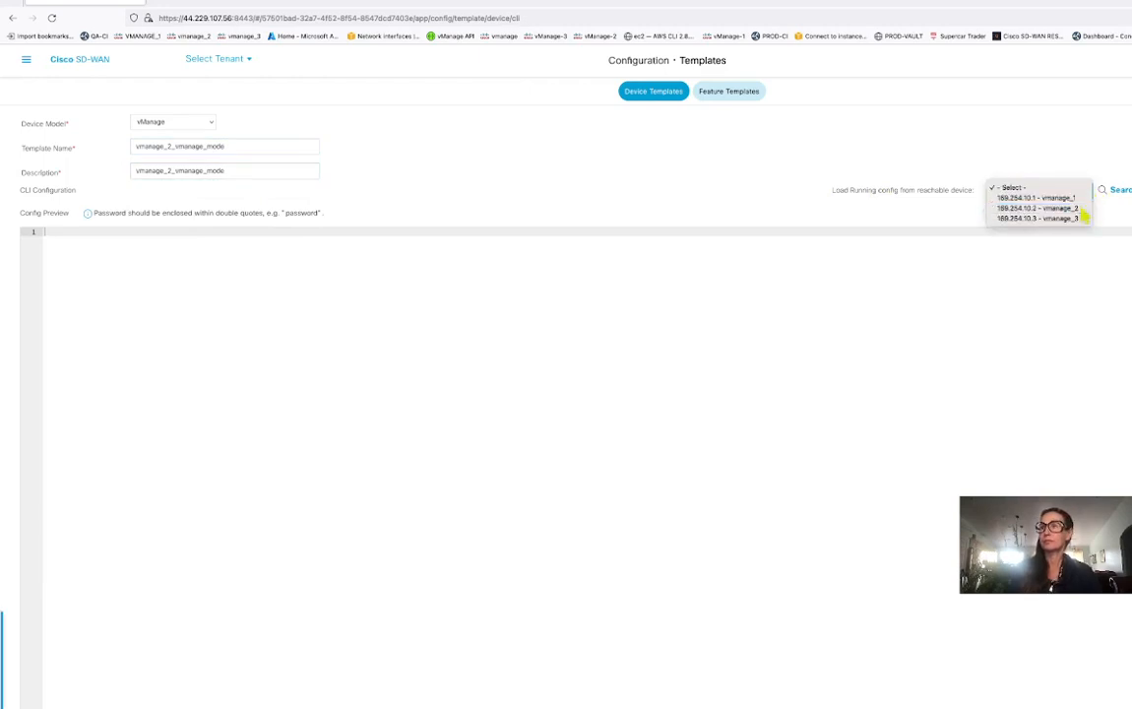
pyautogui.click(1081, 209)
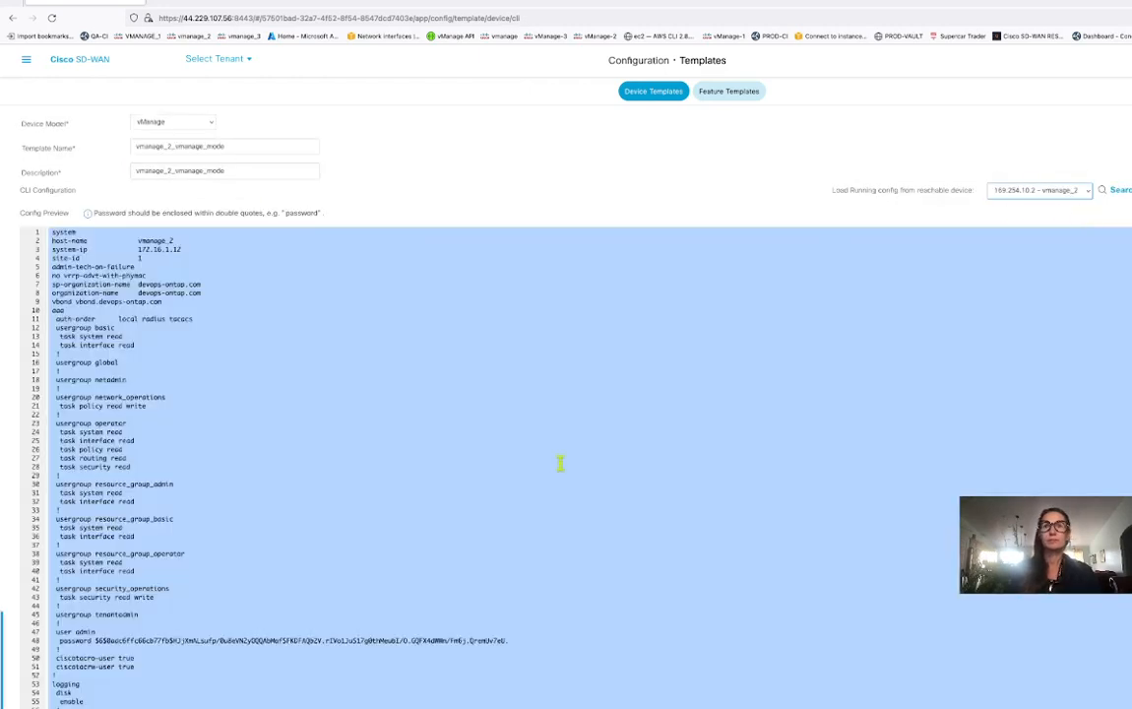
pyautogui.scroll(-5, 559, 462)
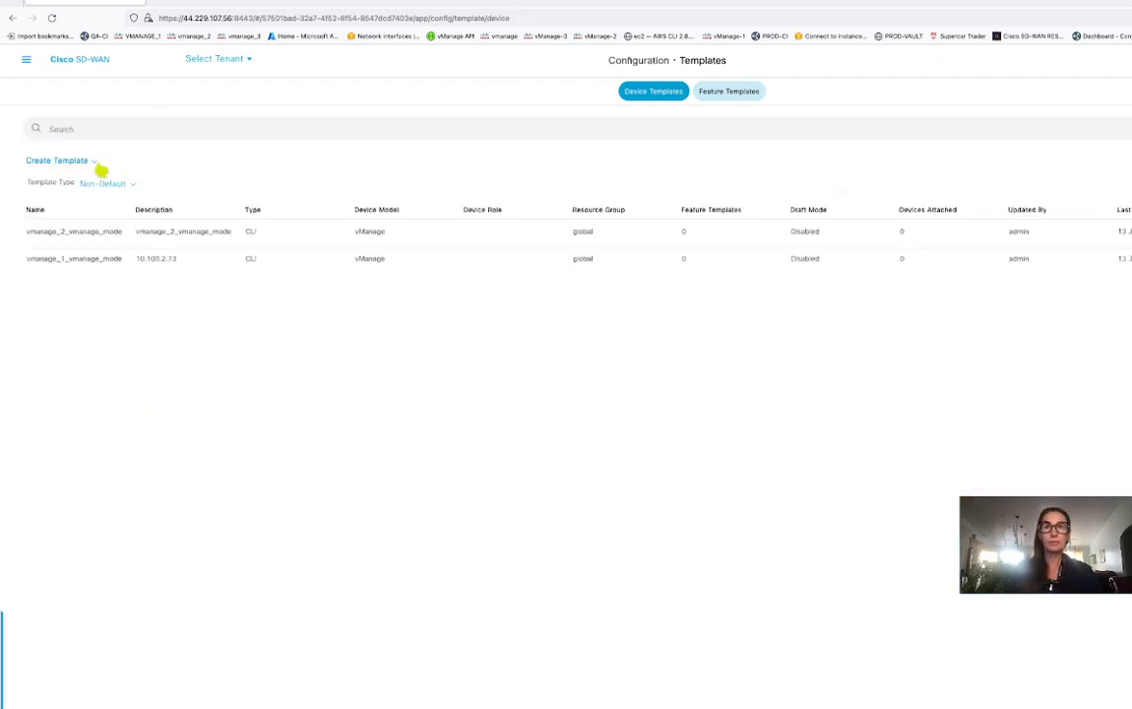
# Start another CLI device template with device model vManage.
pyautogui.click(99, 165)
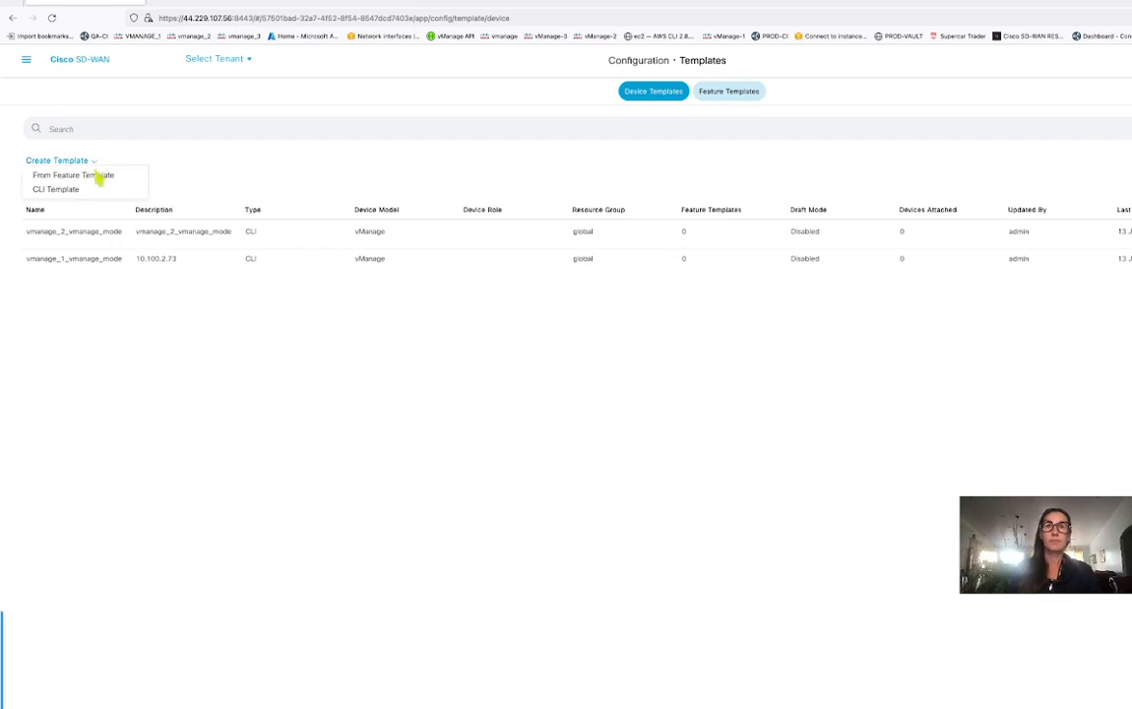
pyautogui.click(94, 190)
pyautogui.click(196, 122)
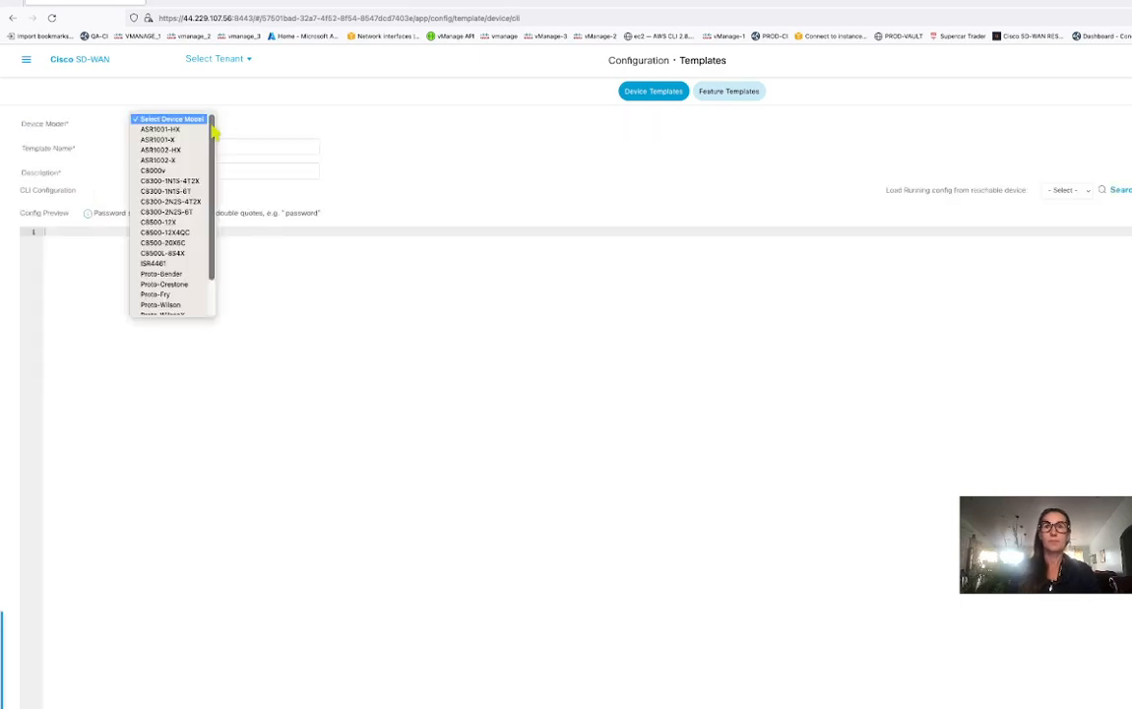
pyautogui.scroll(-2, 201, 280)
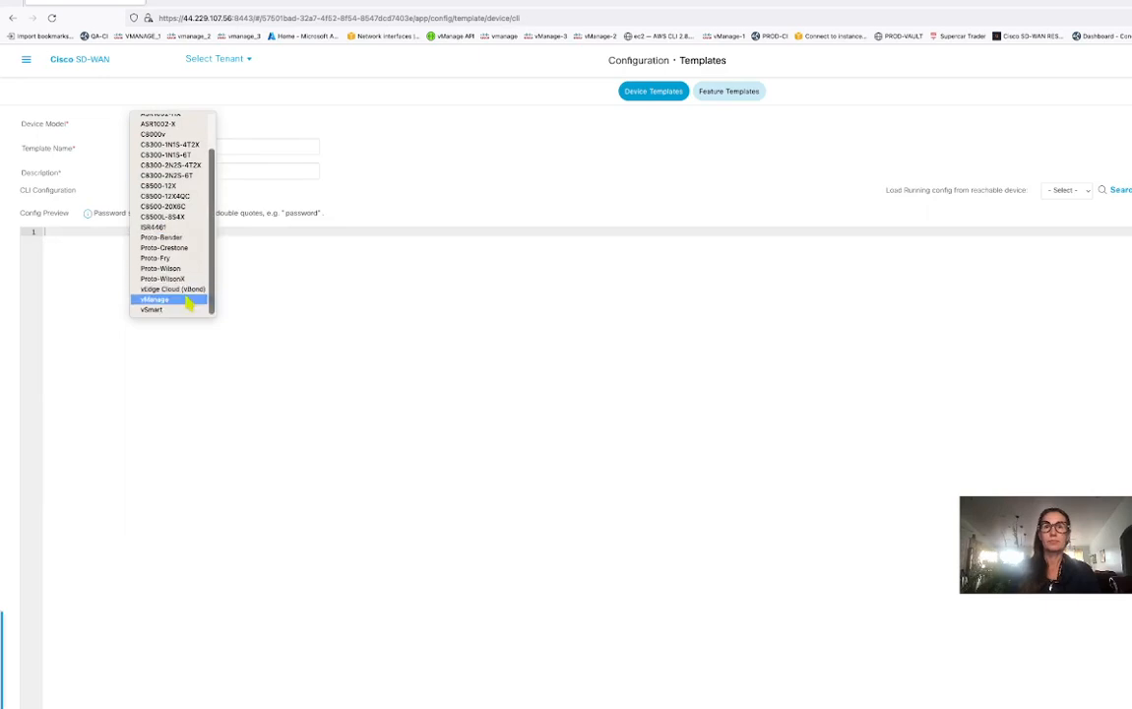
pyautogui.click(181, 298)
# Name and describe it vmanage_3_vmanage_mode and load vmanage_3's running config.
pyautogui.click(162, 144)
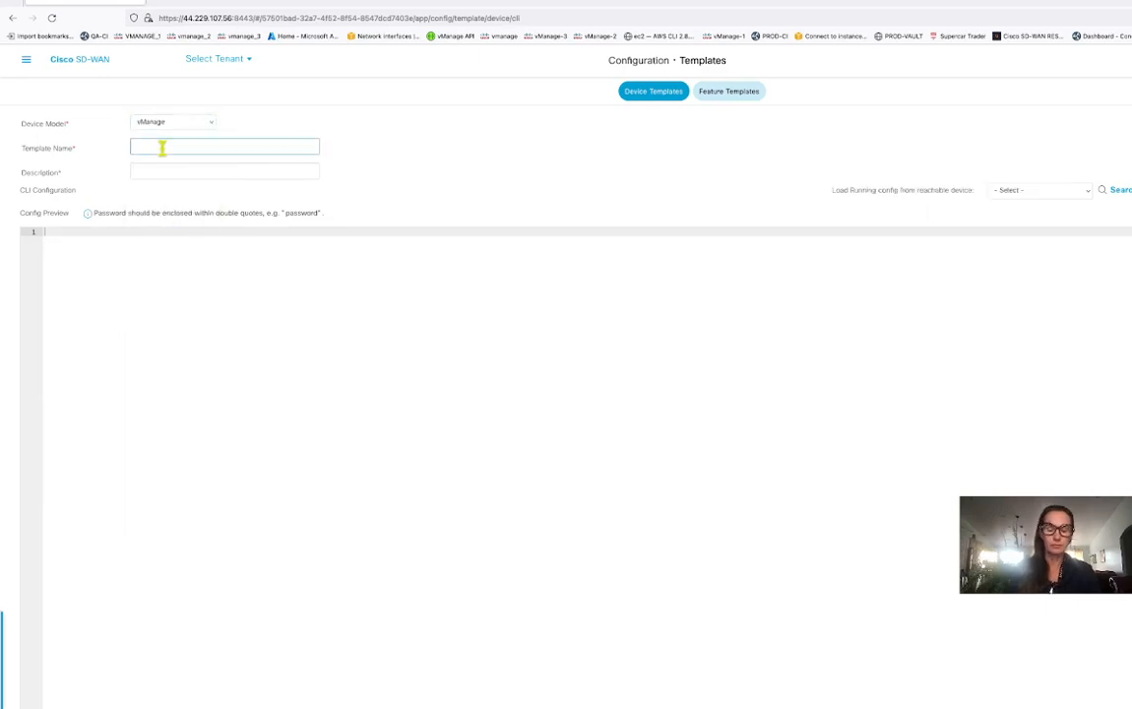
pyautogui.write('vman')
pyautogui.click(177, 162)
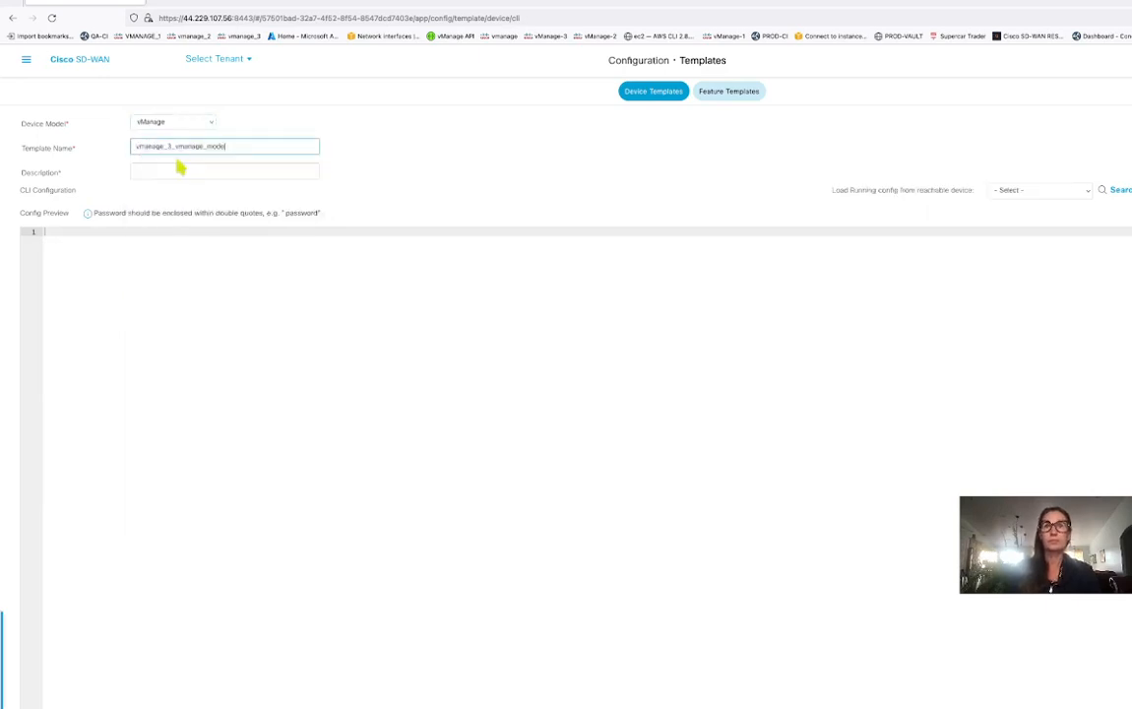
pyautogui.moveTo(240, 146); pyautogui.dragTo(90, 147)
pyautogui.hotkey('ctrl', 'c')
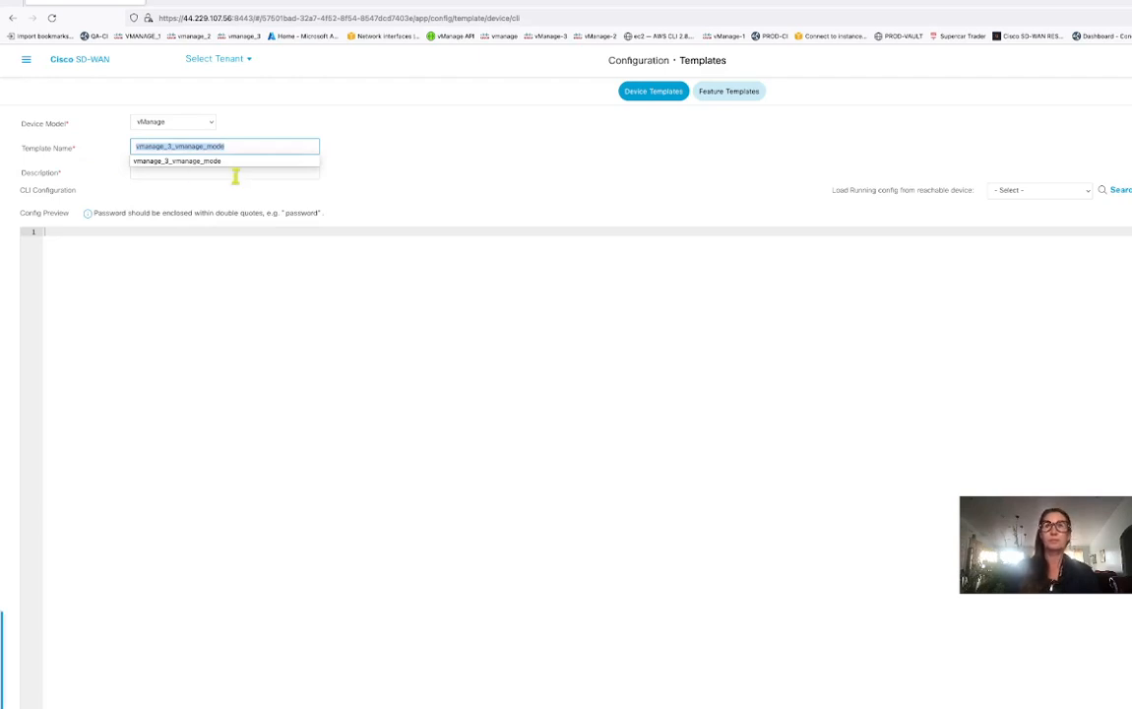
pyautogui.click(236, 174)
pyautogui.hotkey('ctrl', 'v')
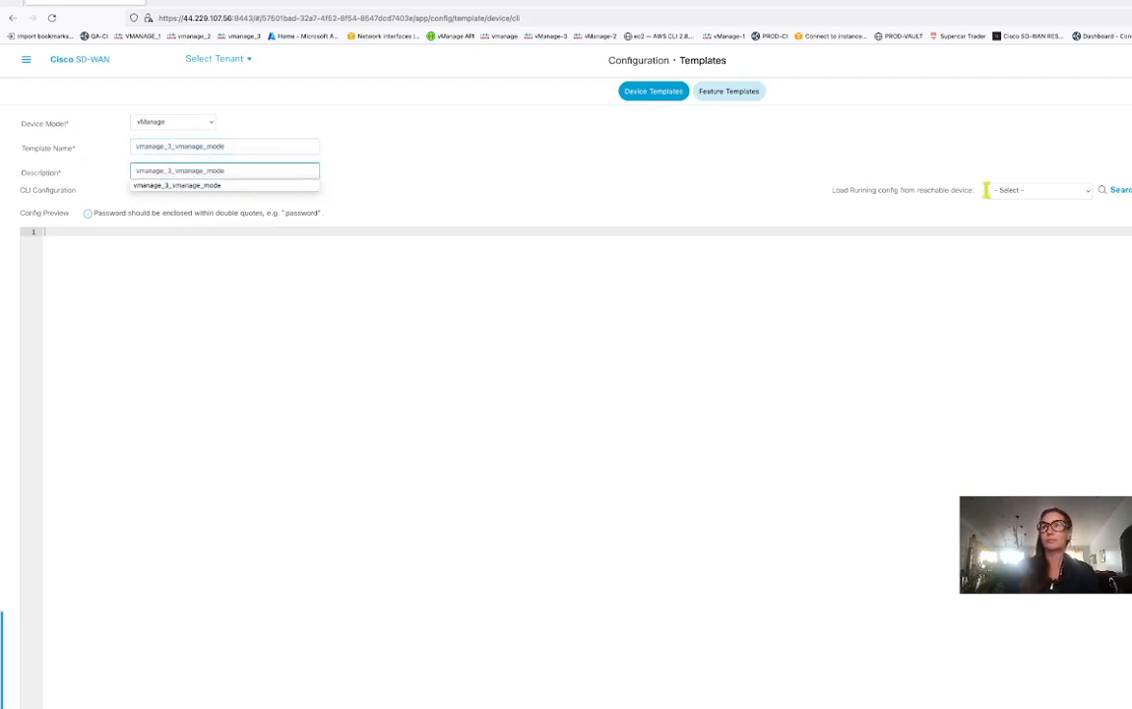
pyautogui.click(1088, 193)
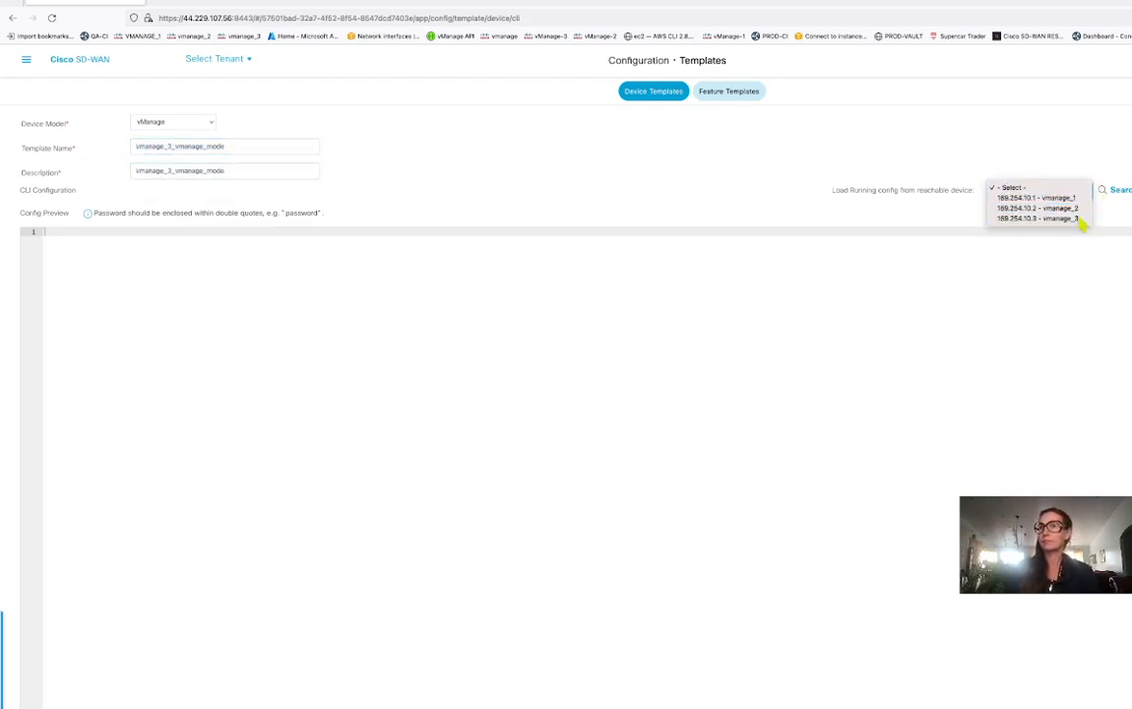
pyautogui.click(1079, 218)
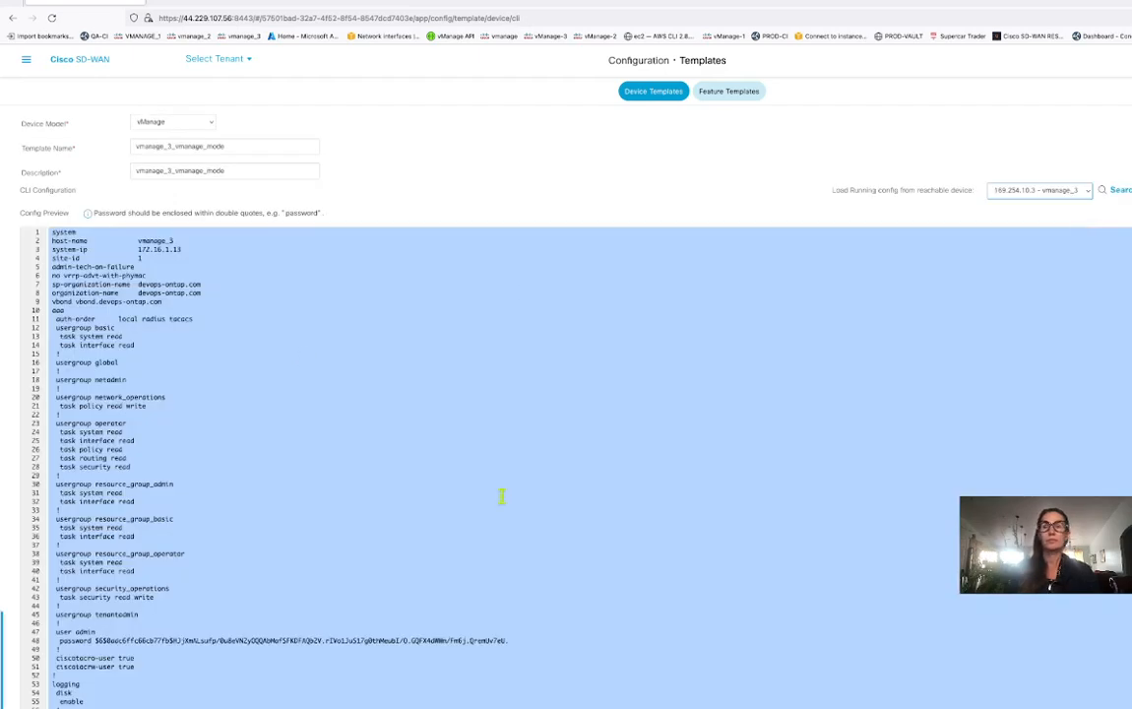
pyautogui.scroll(-5, 501, 496)
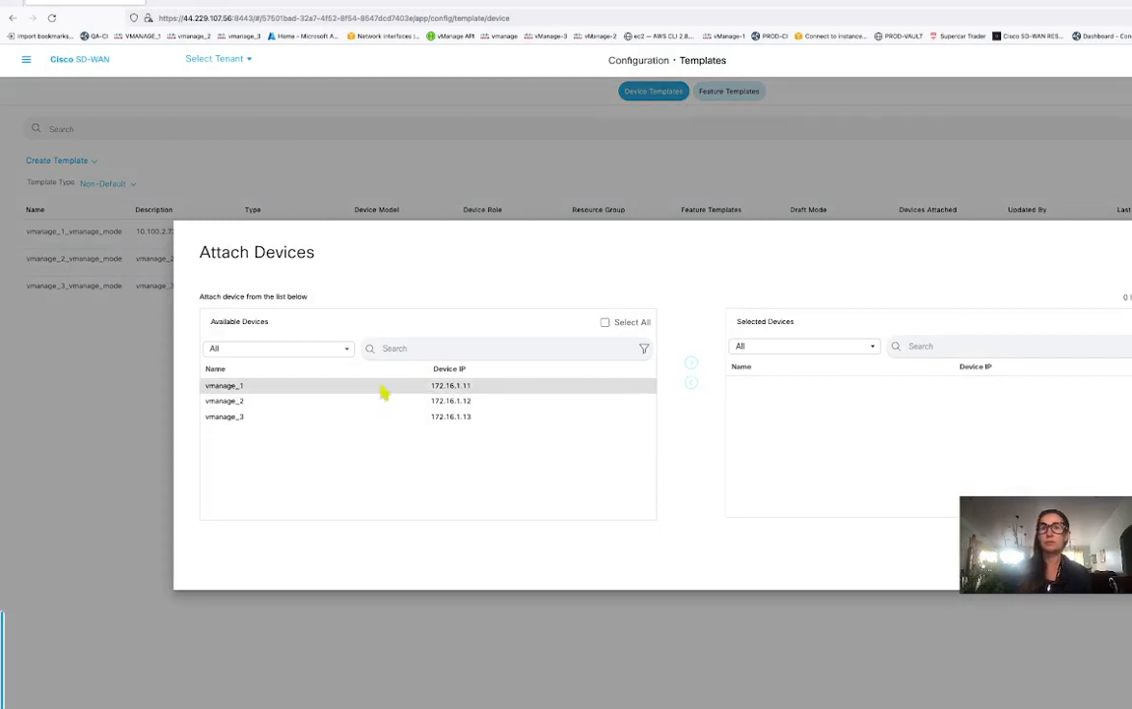
# Move vmanage_1 into Selected Devices, then return to the template list after its push succeeds.
pyautogui.click(384, 387)
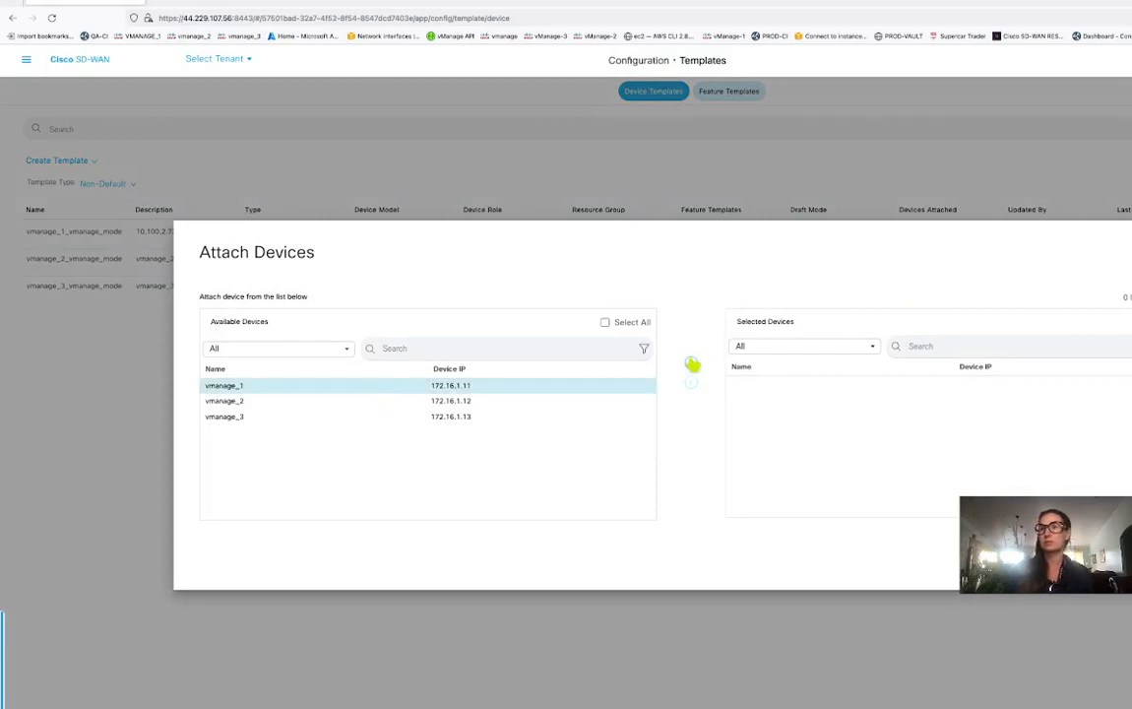
pyautogui.click(692, 363)
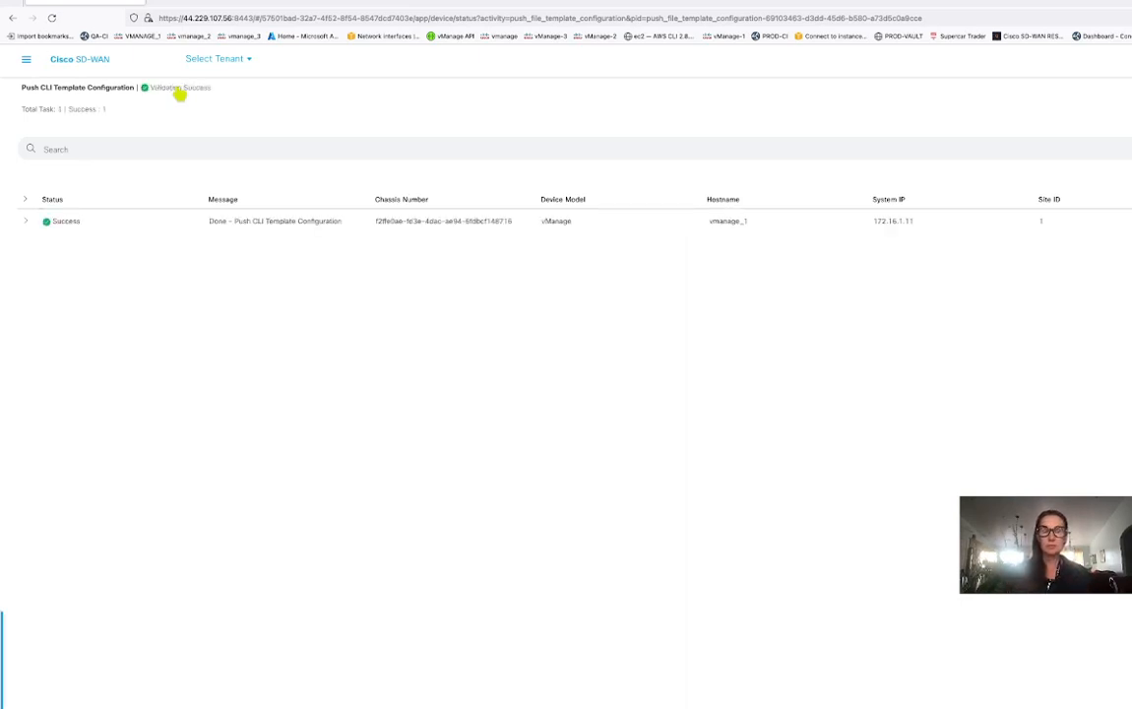
pyautogui.click(12, 18)
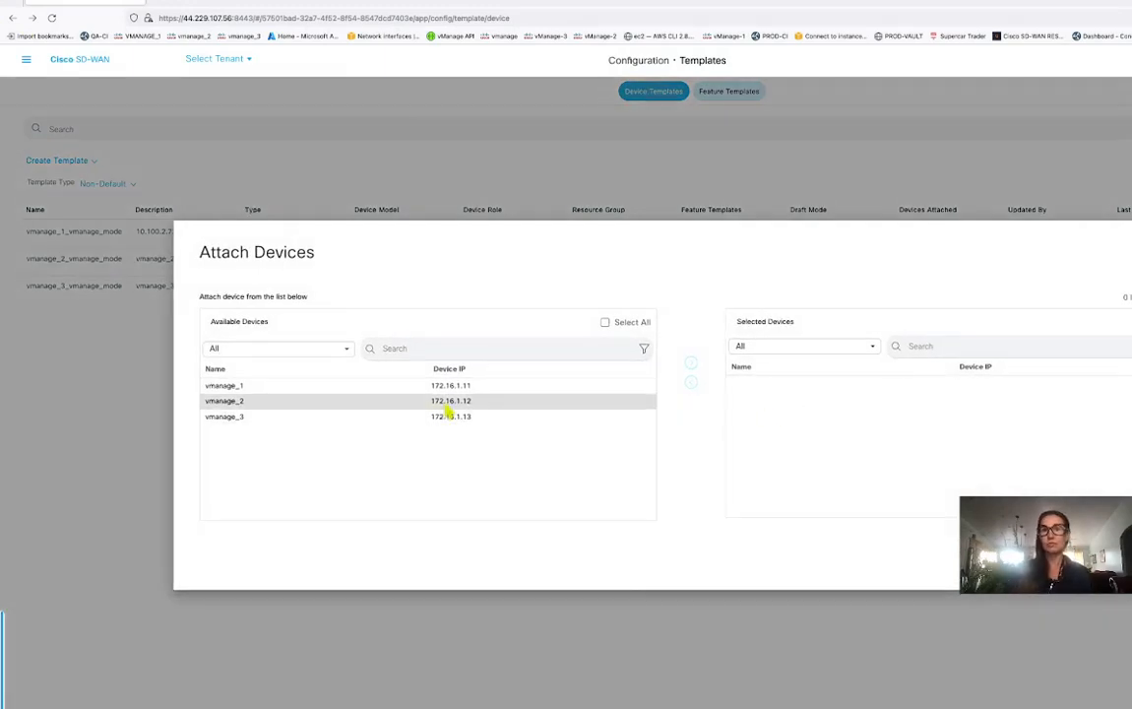
# Attach vmanage_2 to vmanage_2_vmanage_mode, push its configuration, and return to the template list after Success.
pyautogui.click(448, 404)
pyautogui.click(690, 365)
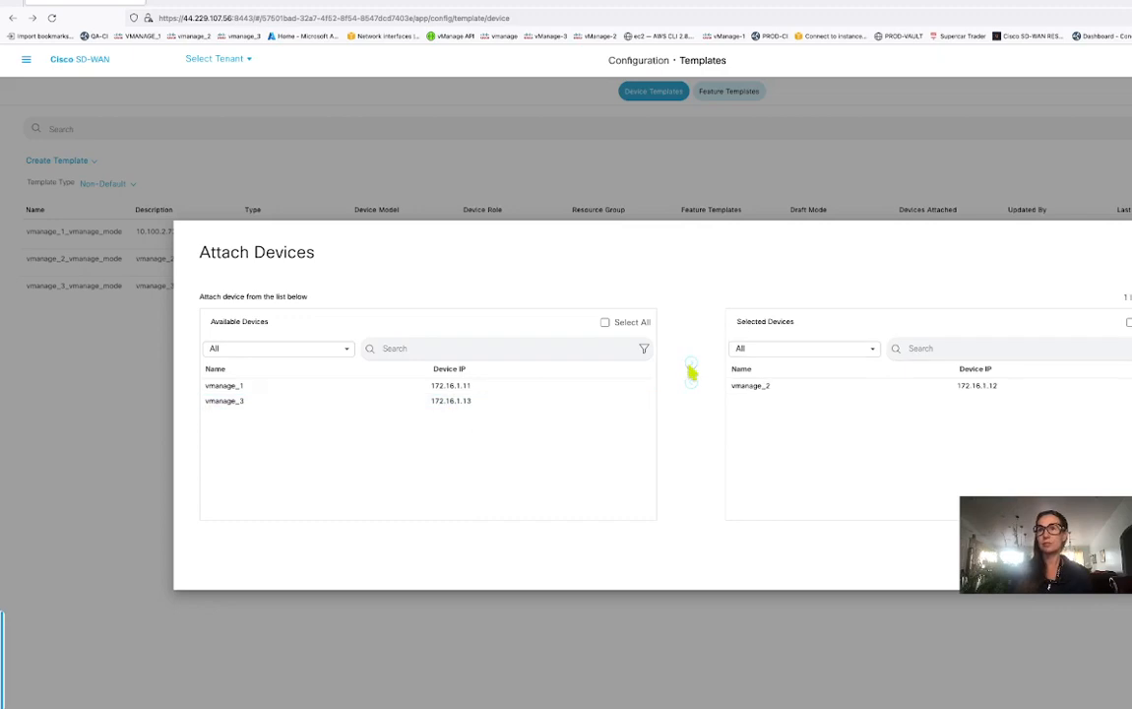
pyautogui.click(1101, 556)
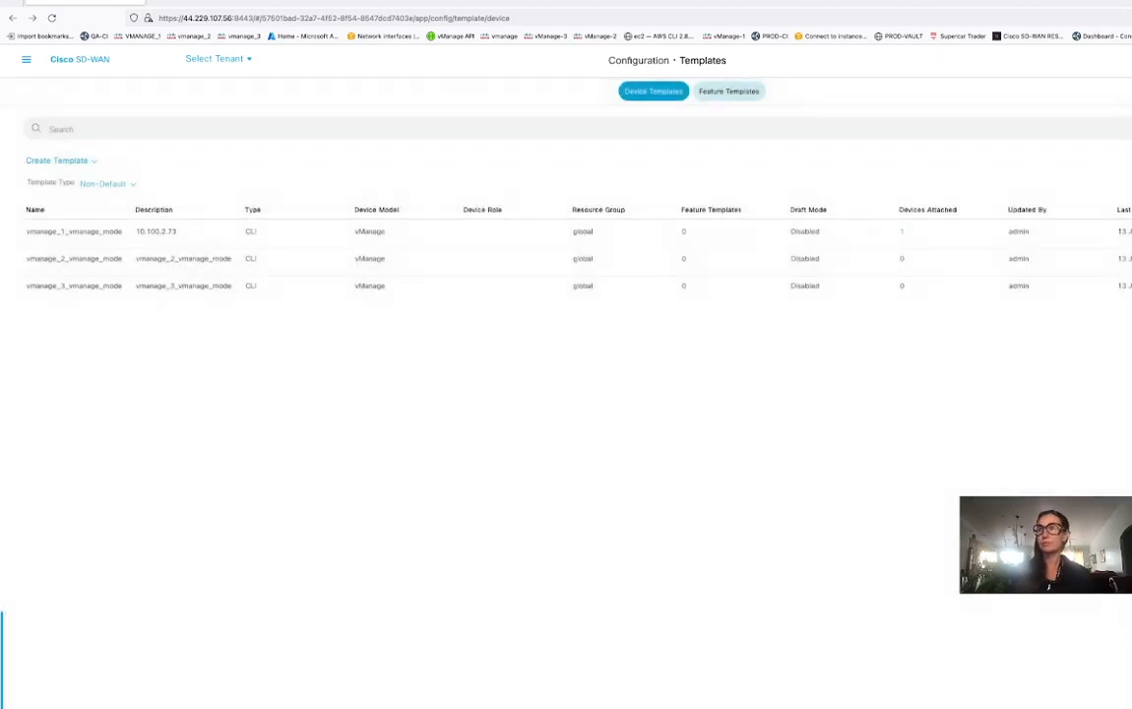
pyautogui.click(680, 704)
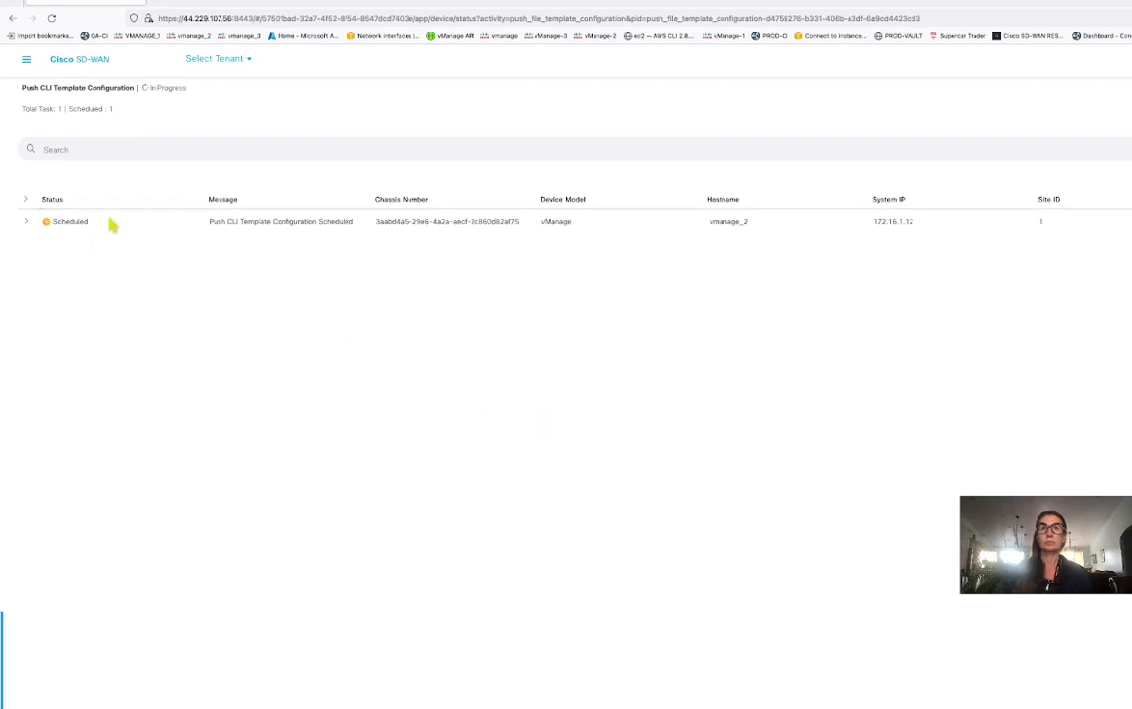
pyautogui.click(28, 221)
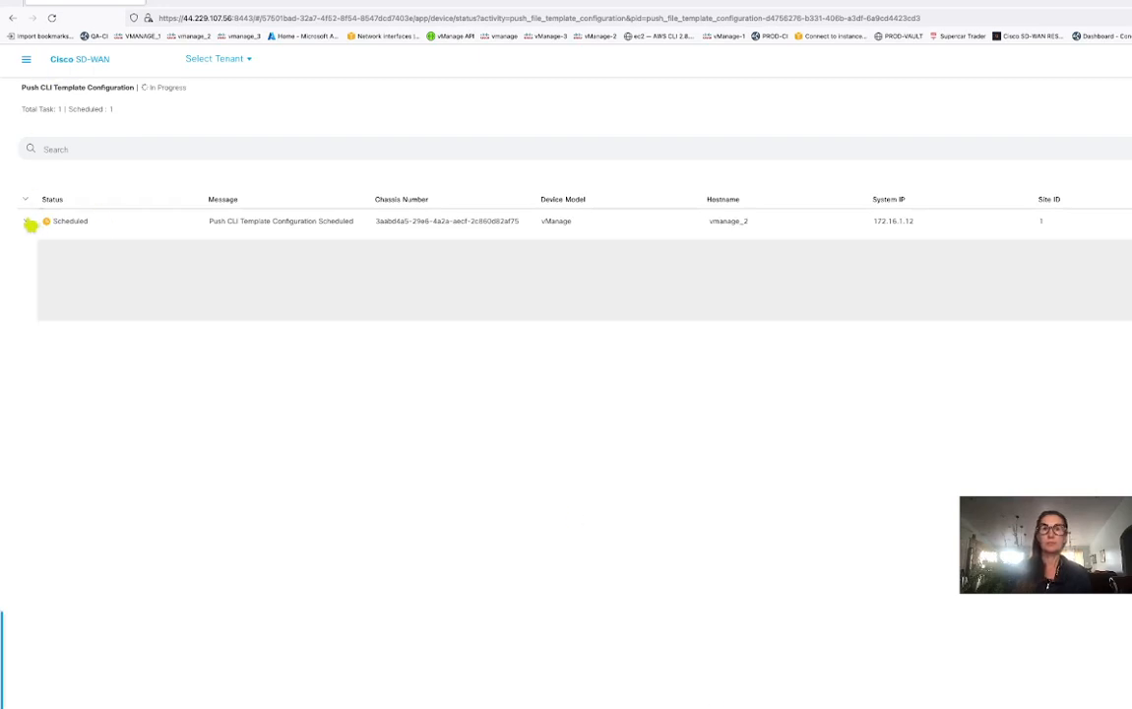
pyautogui.click(27, 221)
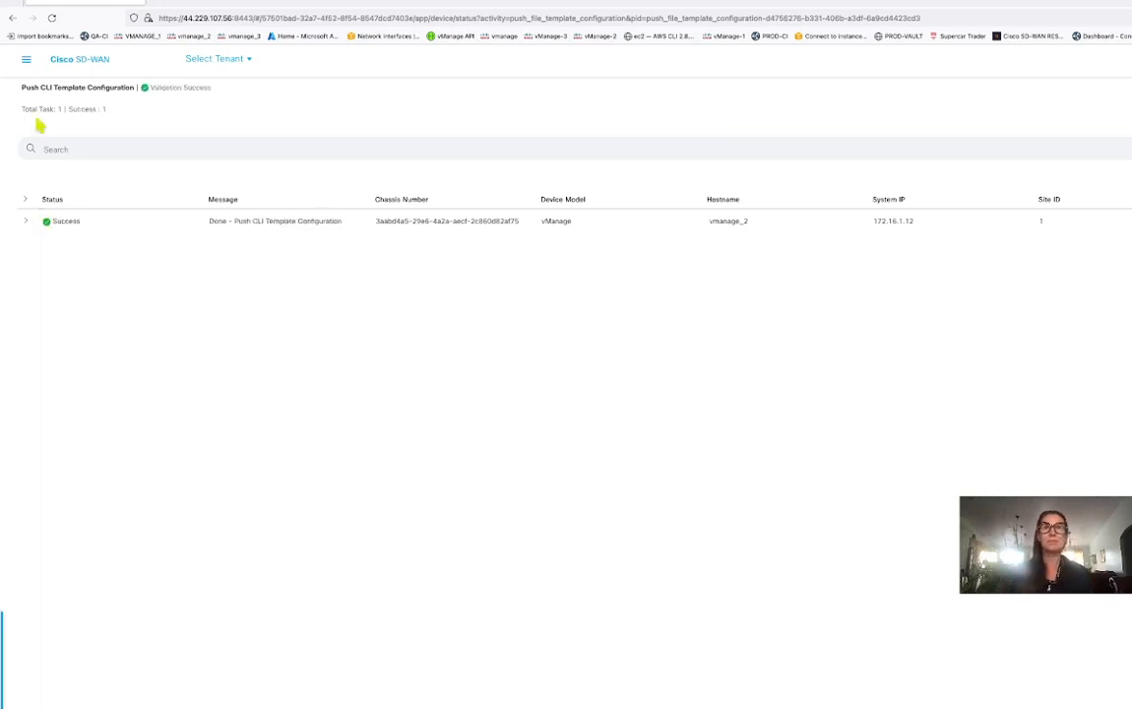
pyautogui.click(12, 18)
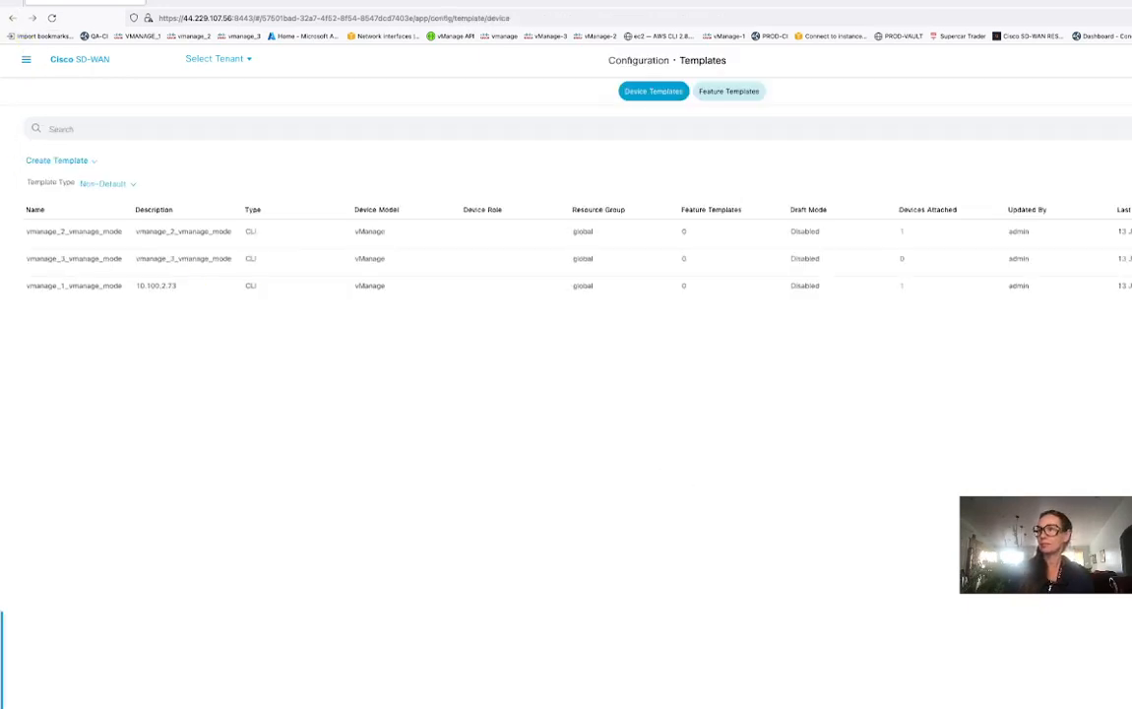
# Review the attached and available devices on the existing templates, dismissing each list with Esc.
pyautogui.click(1130, 394)
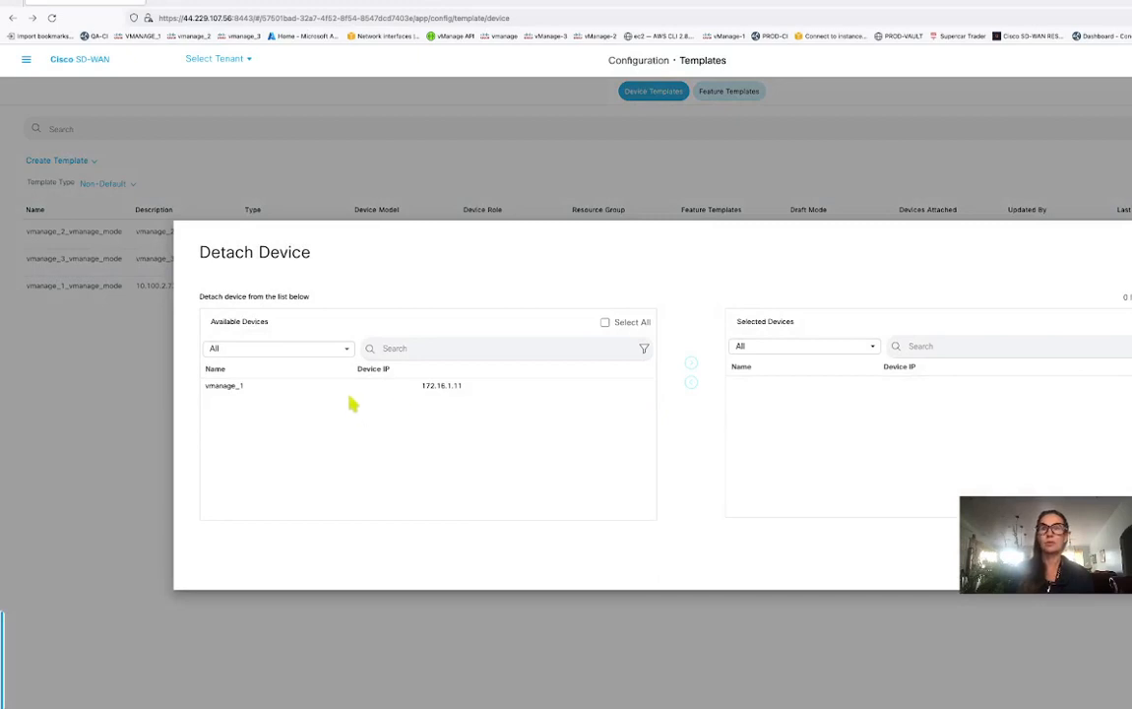
pyautogui.press('Escape')
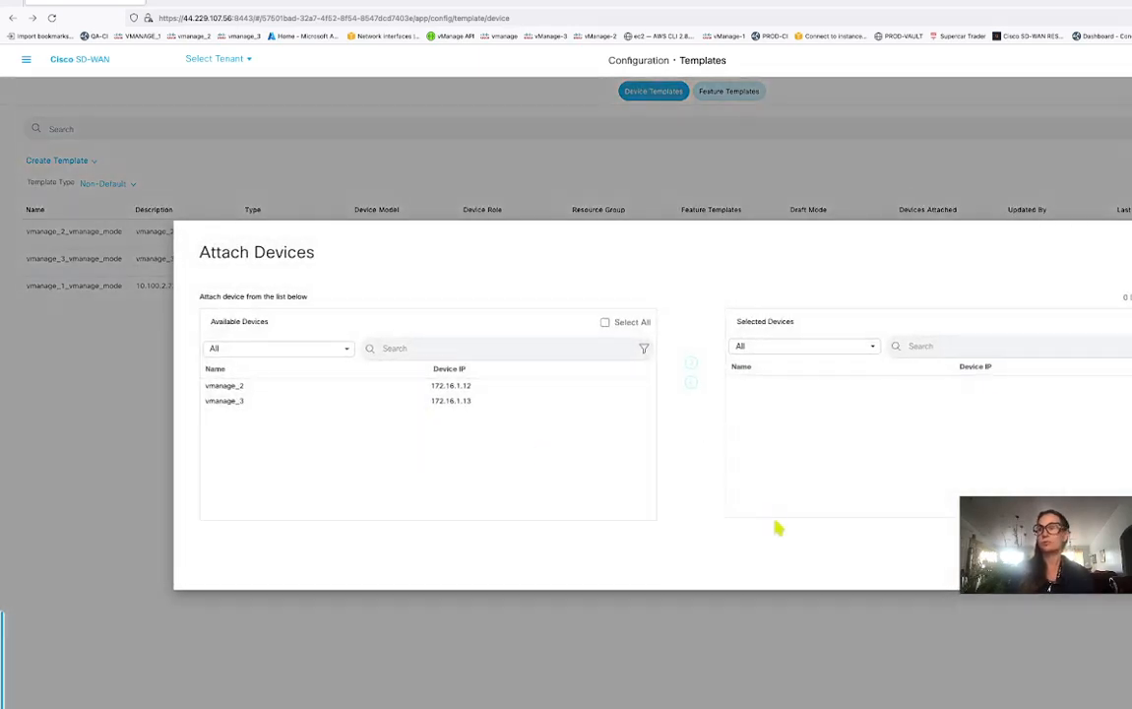
pyautogui.click(1127, 561)
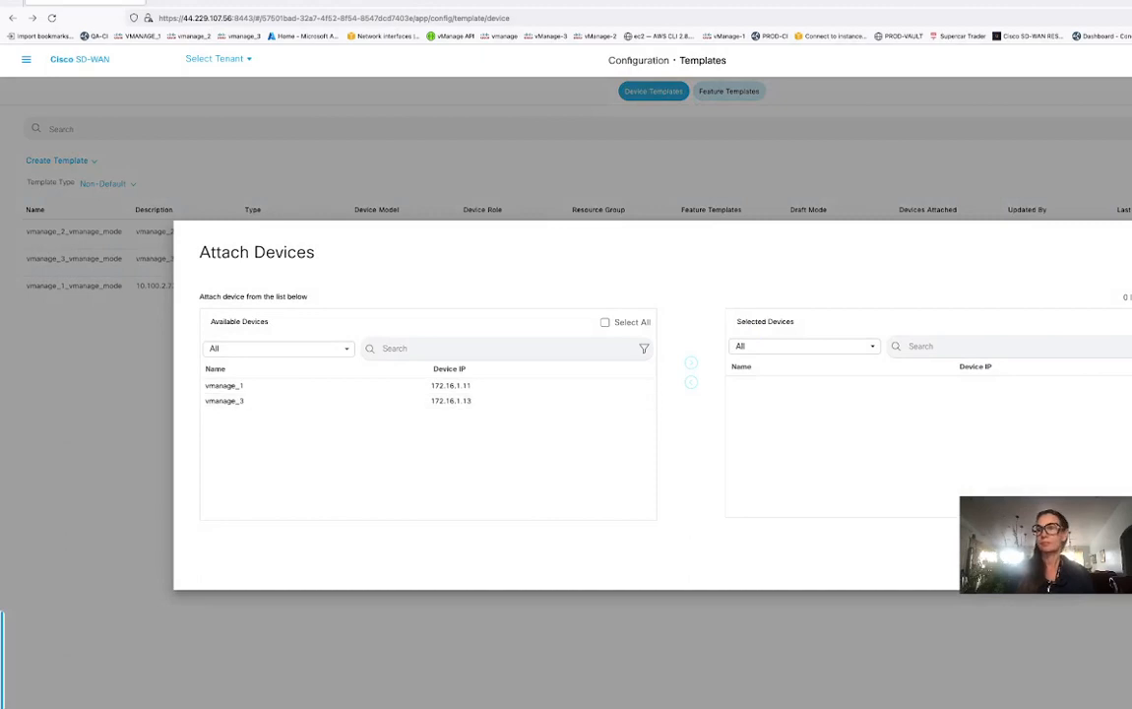
pyautogui.press('Escape')
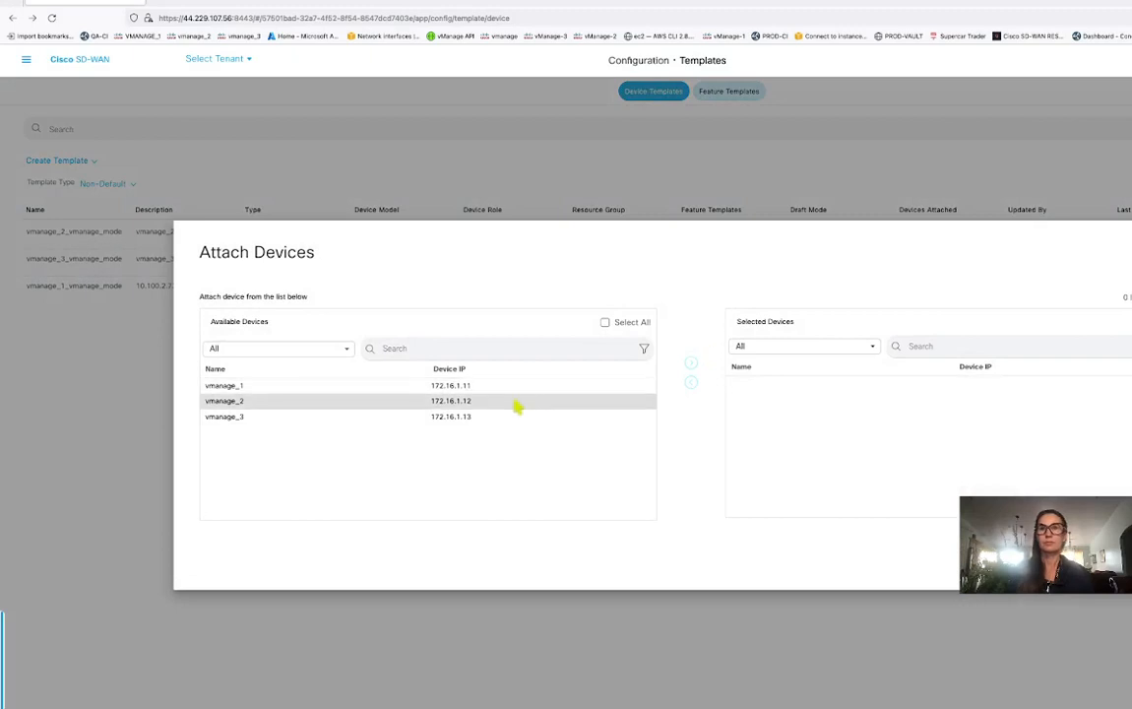
# Move vmanage_3 into Selected Devices and attach it to vmanage_3_vmanage_mode.
pyautogui.click(481, 417)
pyautogui.click(691, 363)
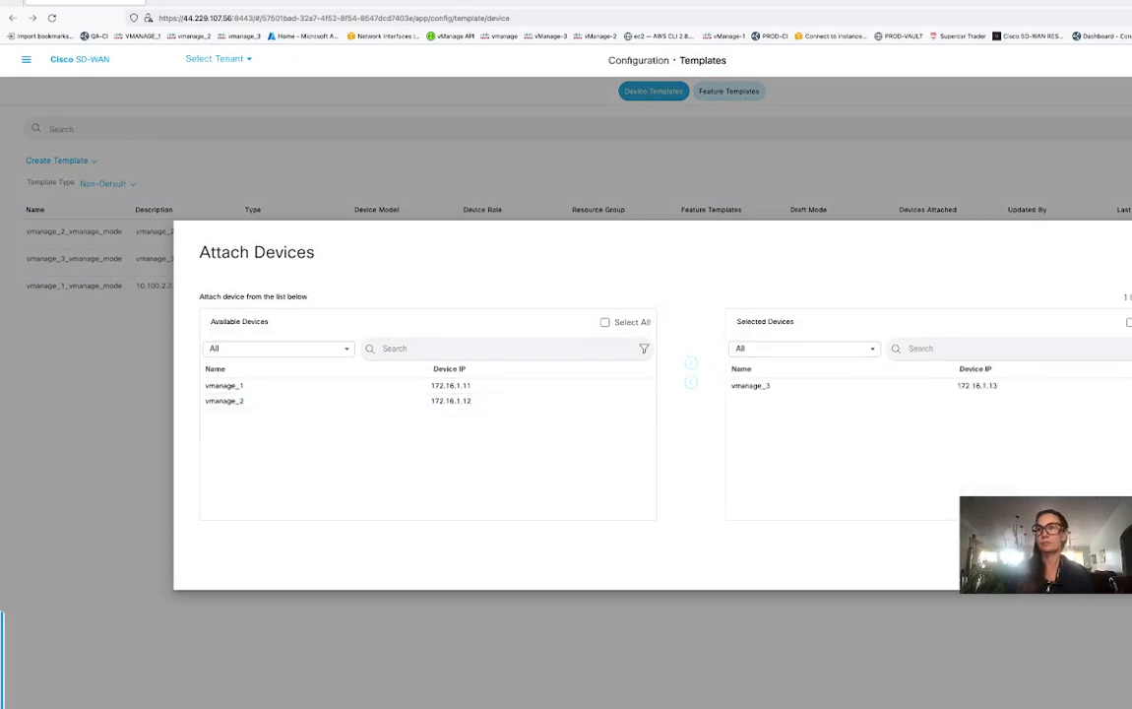
pyautogui.click(1086, 557)
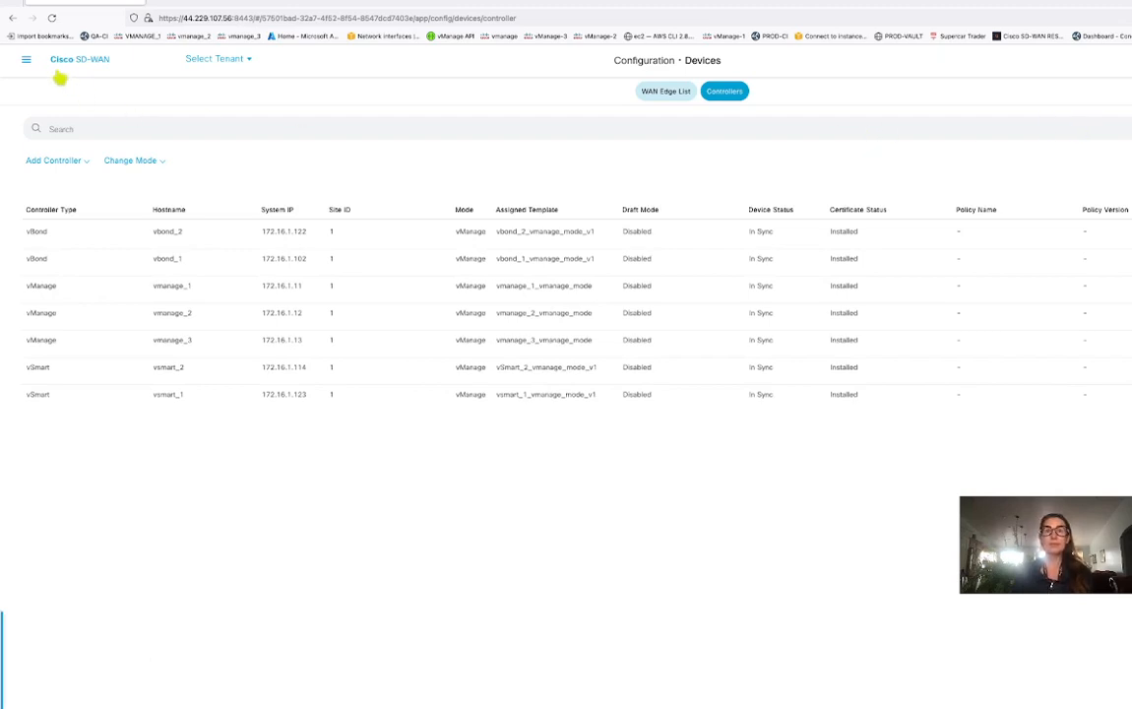
# Open Monitor > Devices and view vmanage_2's control connection details.
pyautogui.click(27, 60)
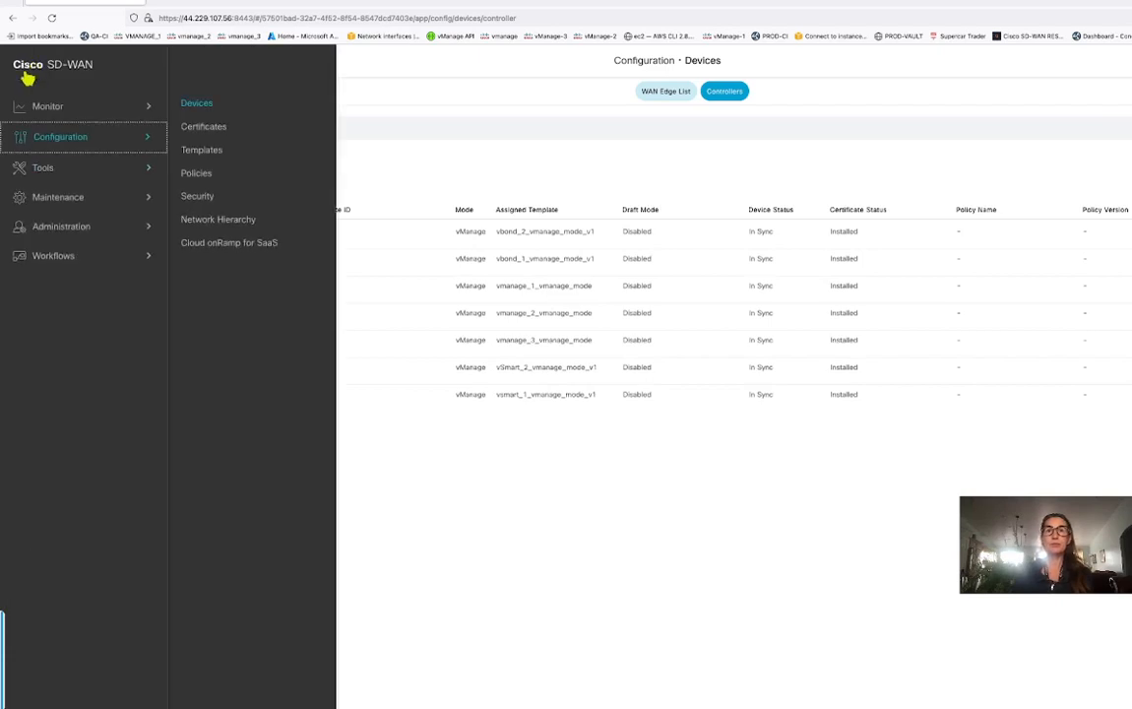
pyautogui.click(148, 115)
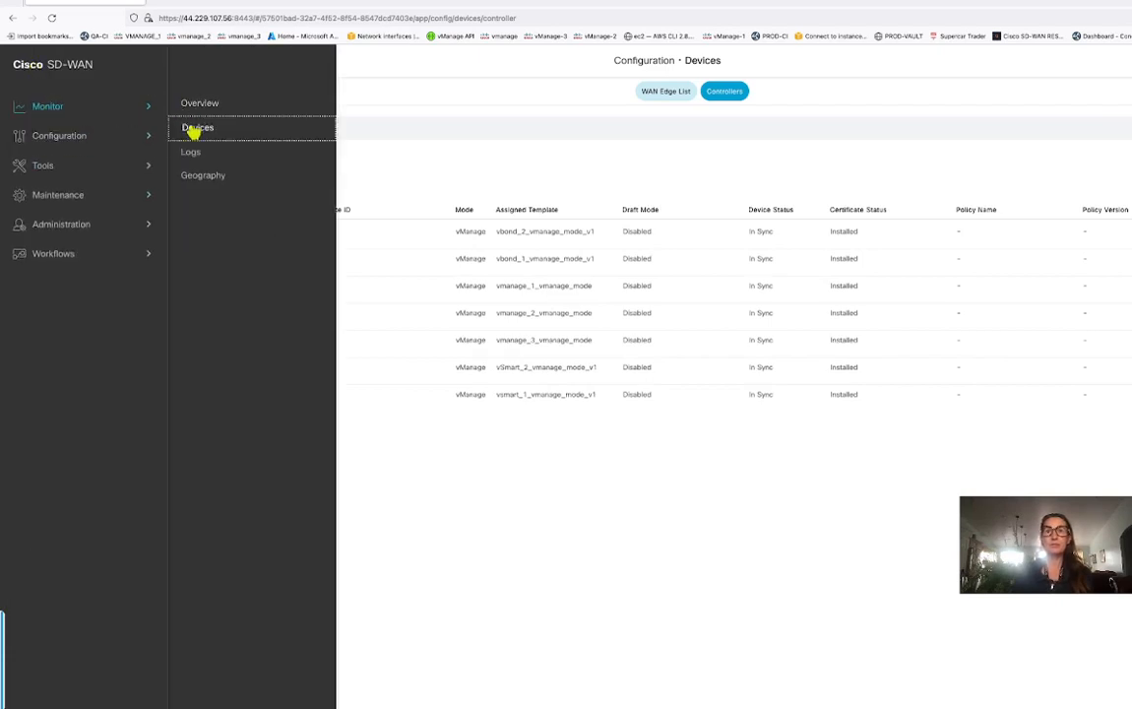
pyautogui.click(193, 128)
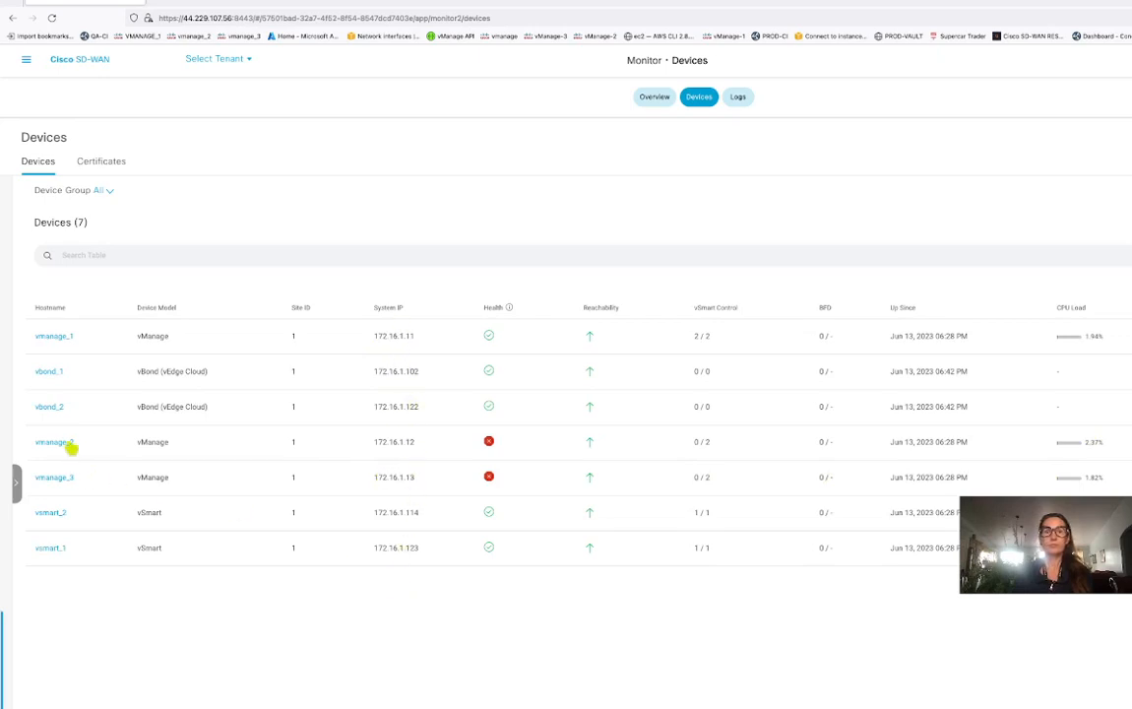
pyautogui.click(54, 442)
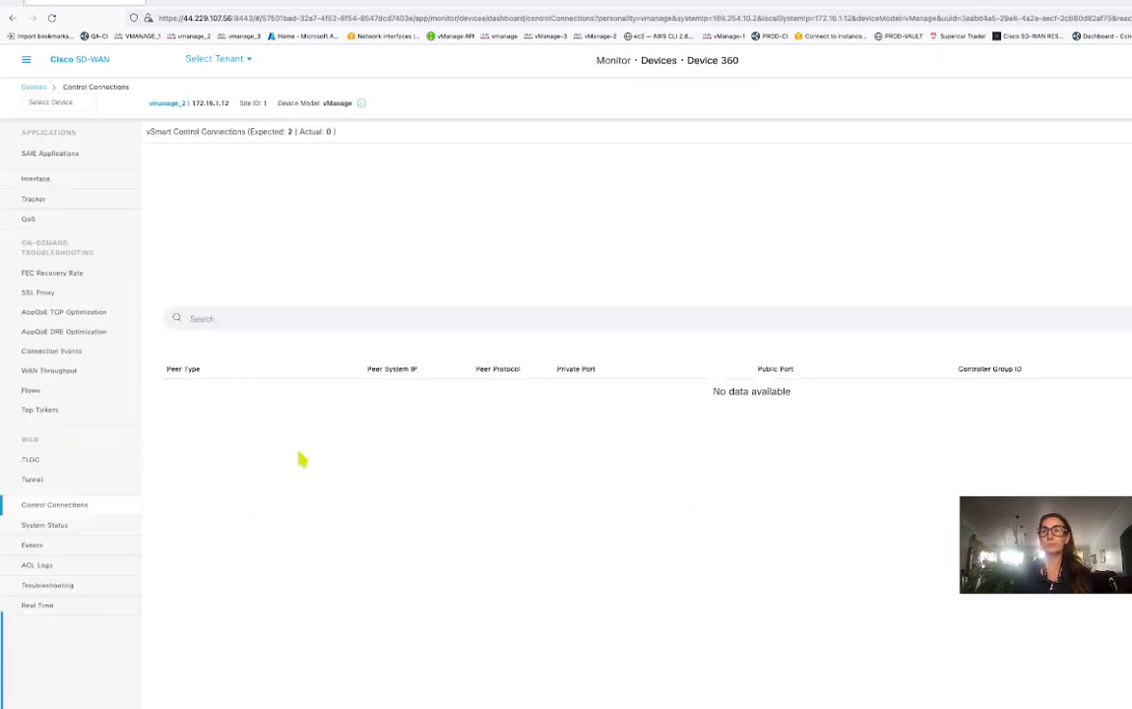
pyautogui.click(12, 18)
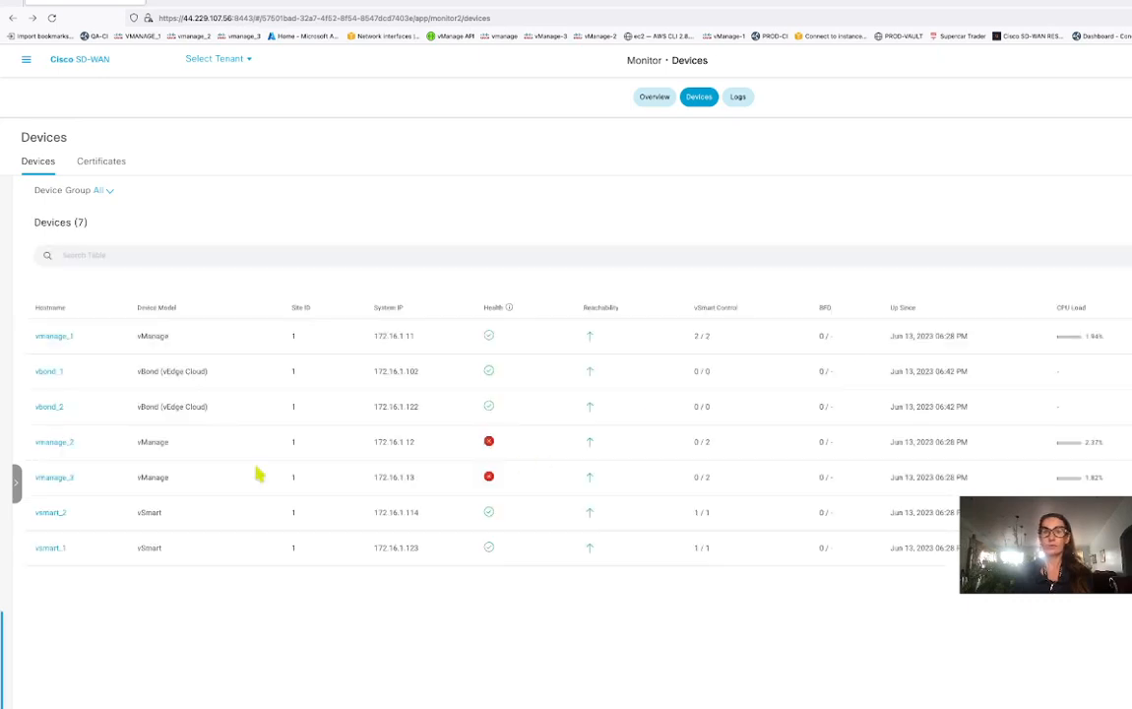
pyautogui.click(59, 443)
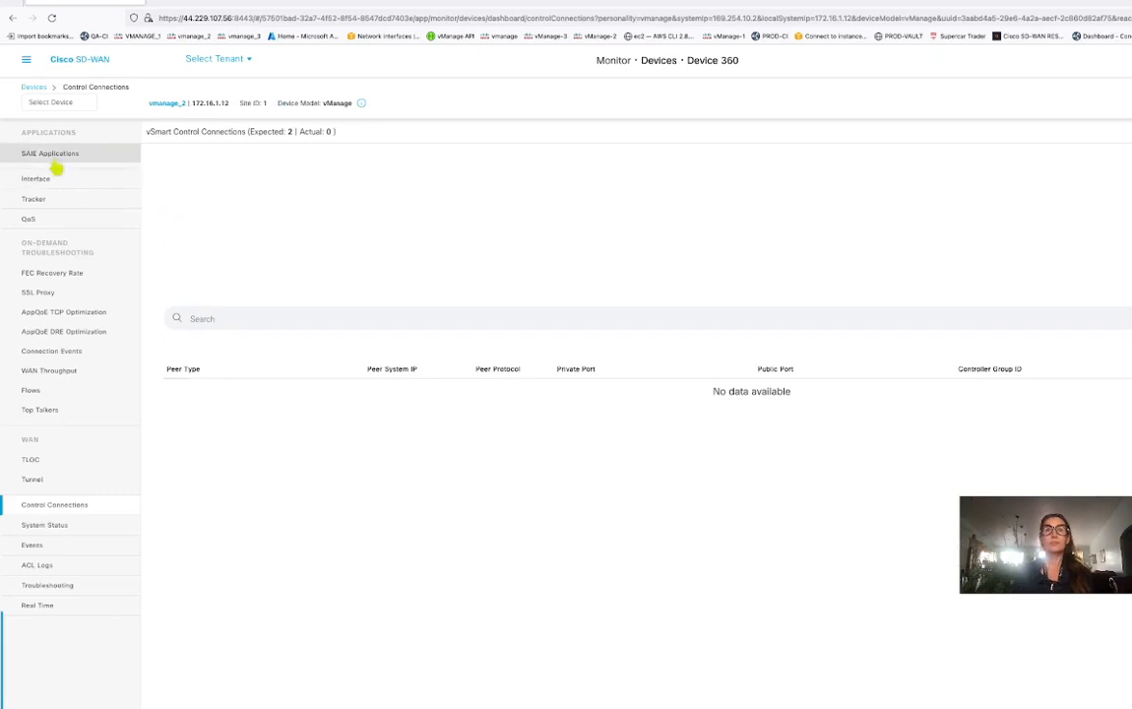
# Browse vmanage_2's SAIE Applications, Interface and Events pages, then go to Monitor > Overview.
pyautogui.click(56, 153)
pyautogui.click(50, 180)
pyautogui.click(51, 350)
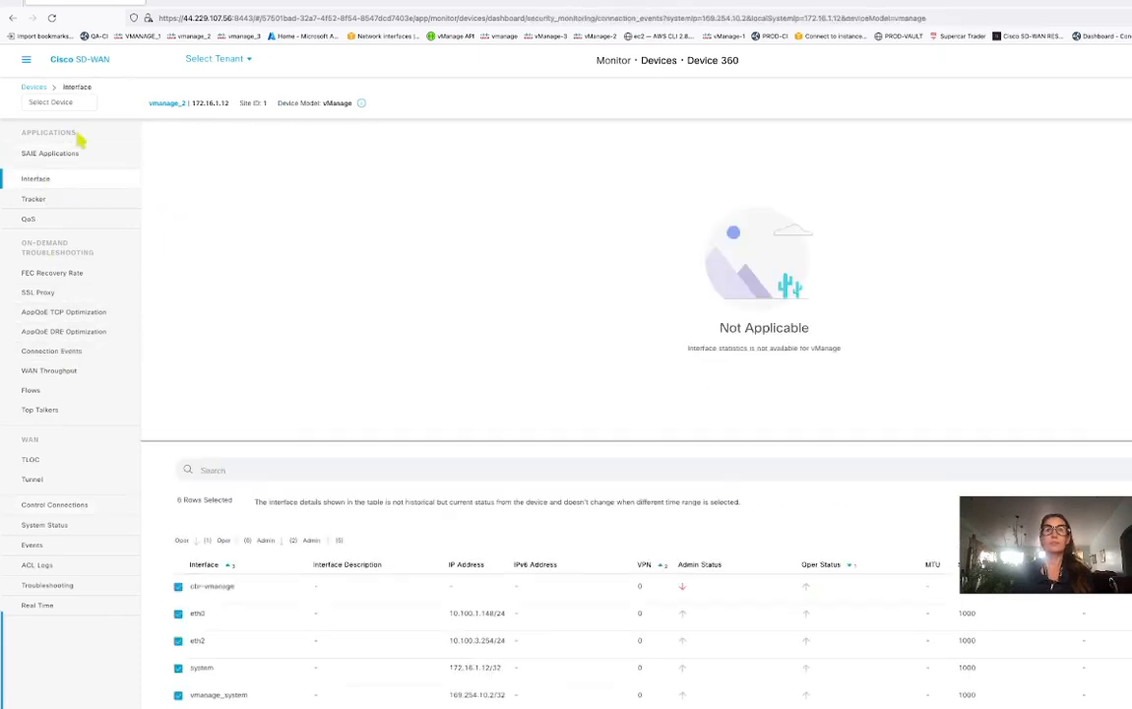
pyautogui.click(26, 60)
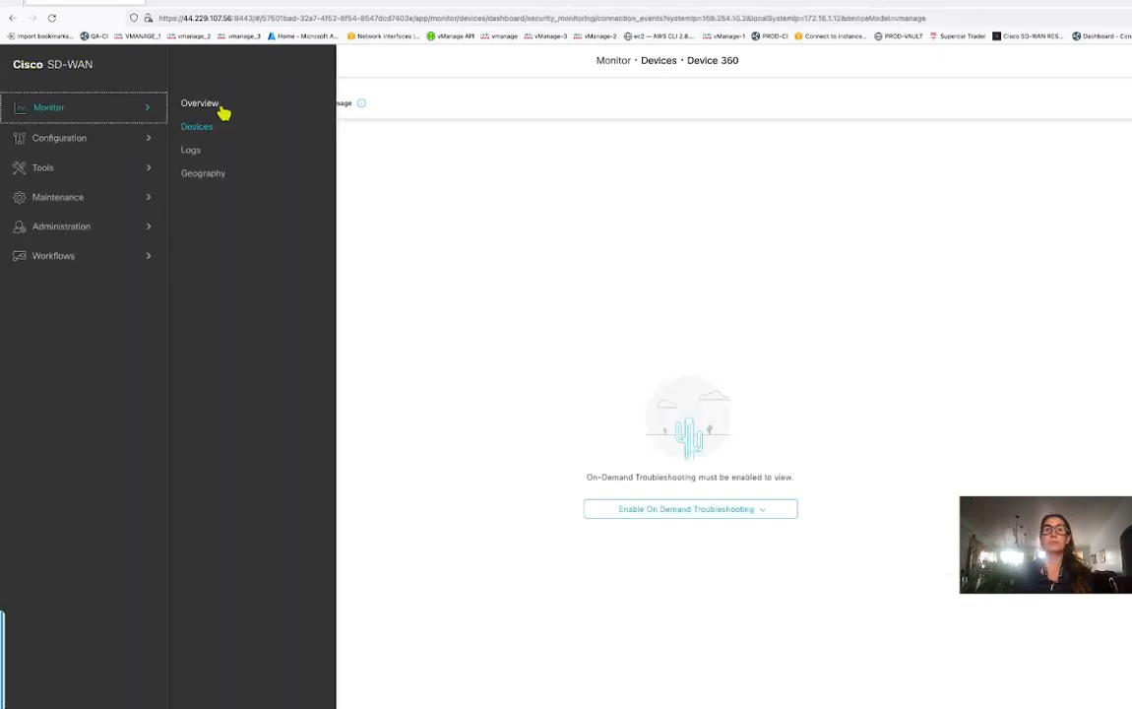
pyautogui.click(219, 108)
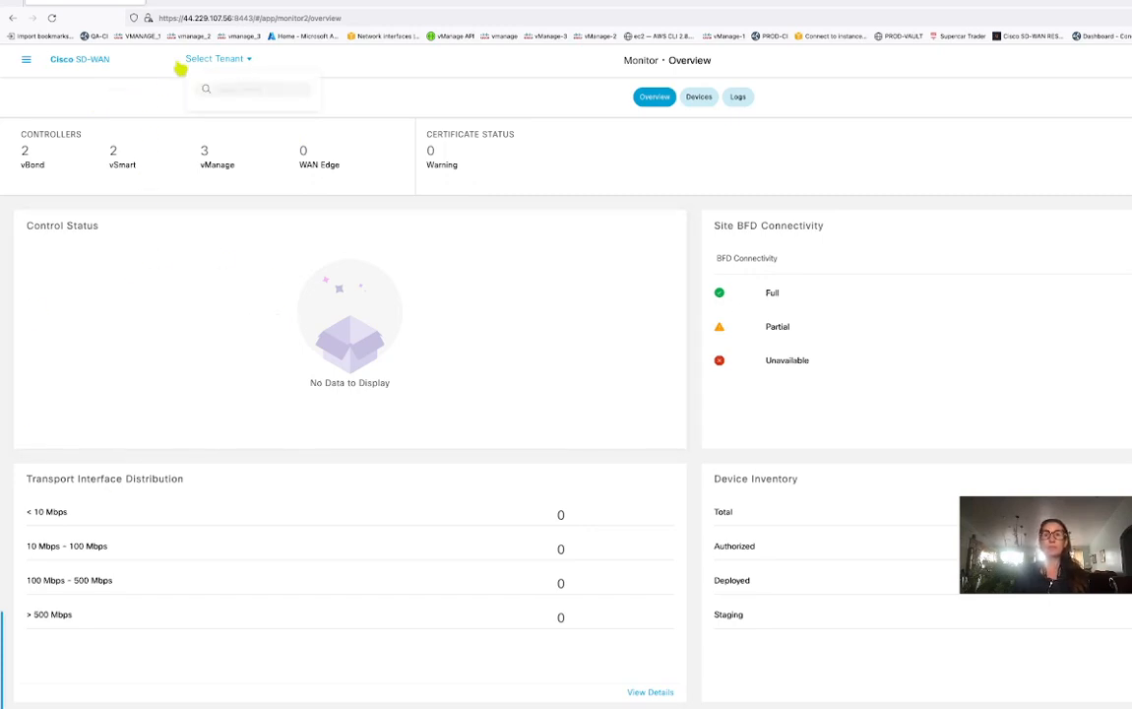
# Go to Administration > Tenant Management and start adding a tenant.
pyautogui.click(28, 62)
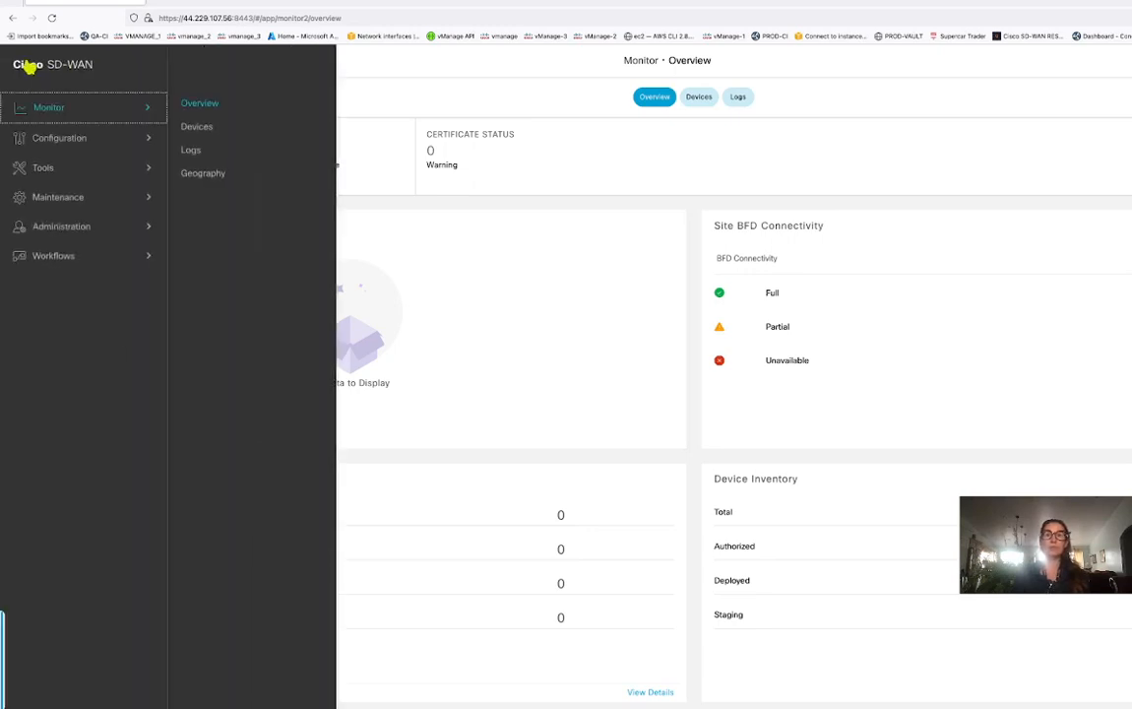
pyautogui.click(82, 225)
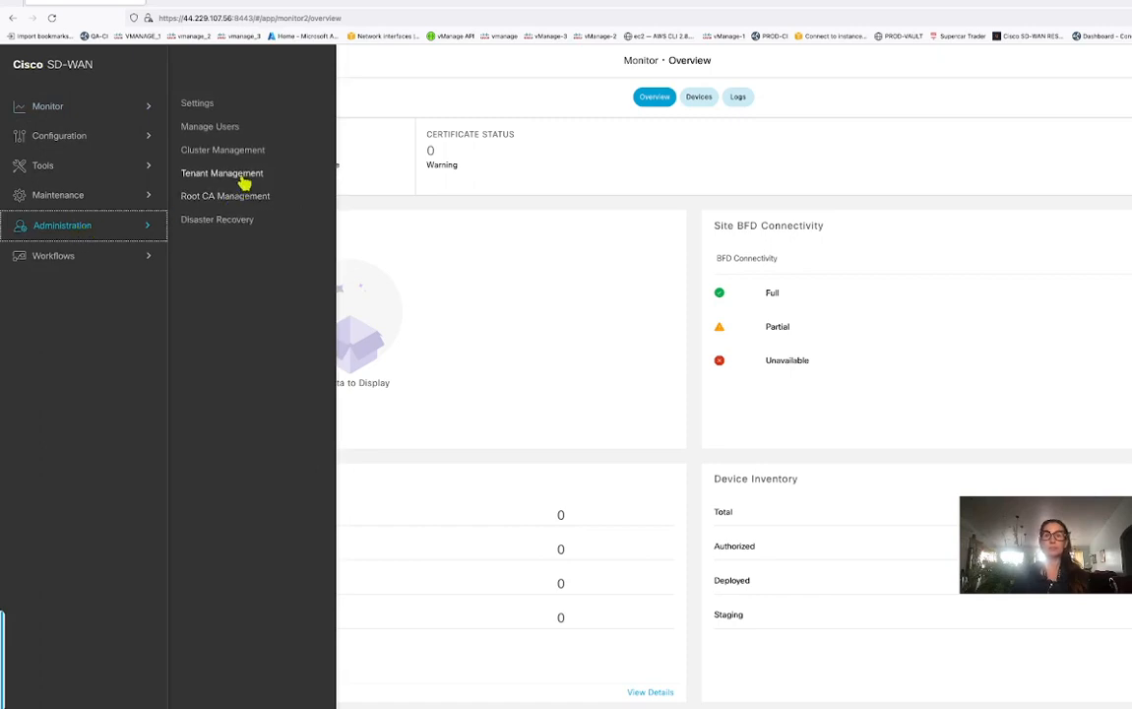
pyautogui.click(222, 175)
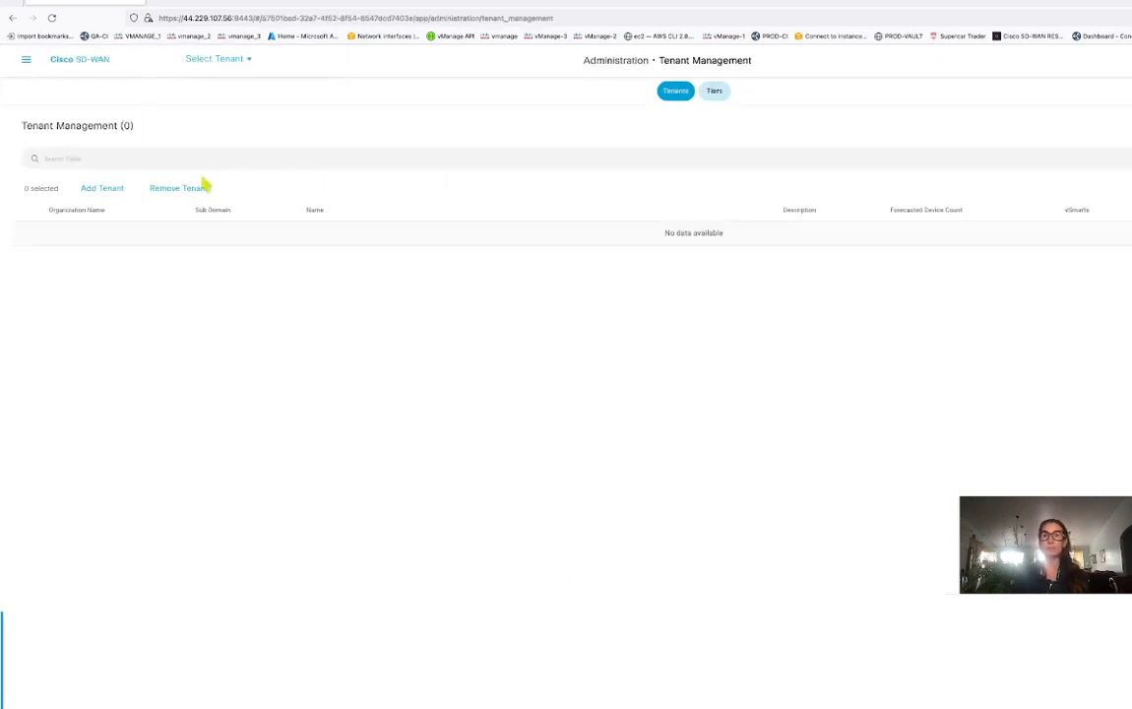
pyautogui.click(98, 192)
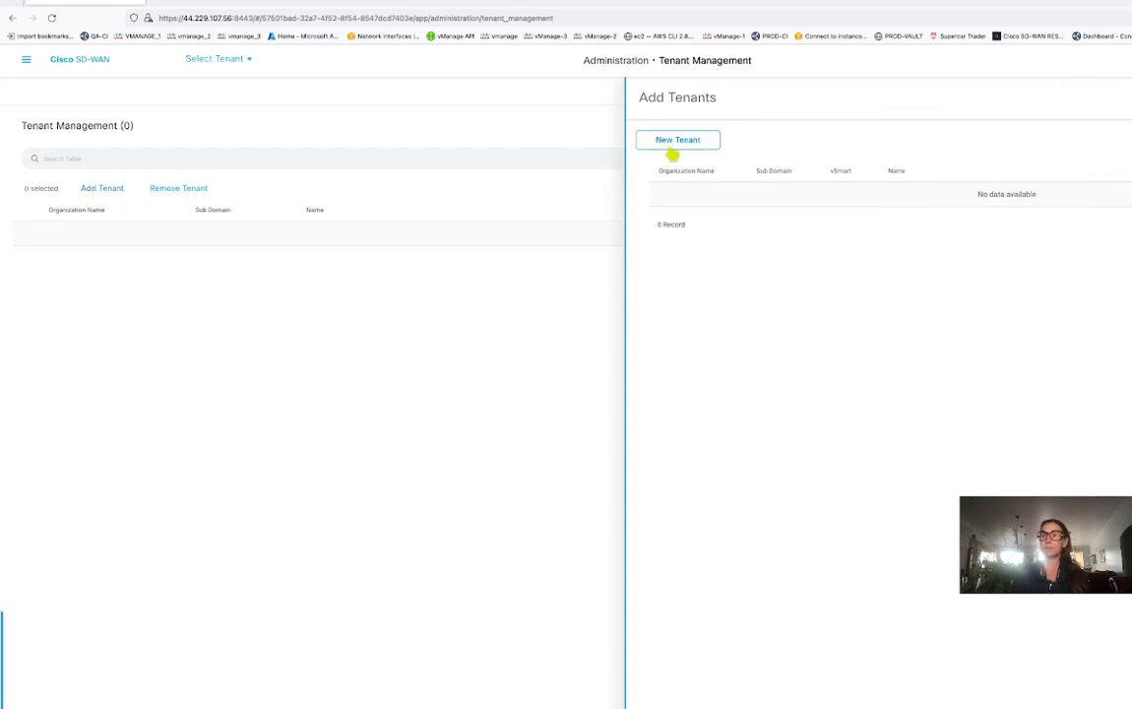
# Open a blank New Tenant form, enter the tenant name, and check the organization name format.
pyautogui.click(672, 143)
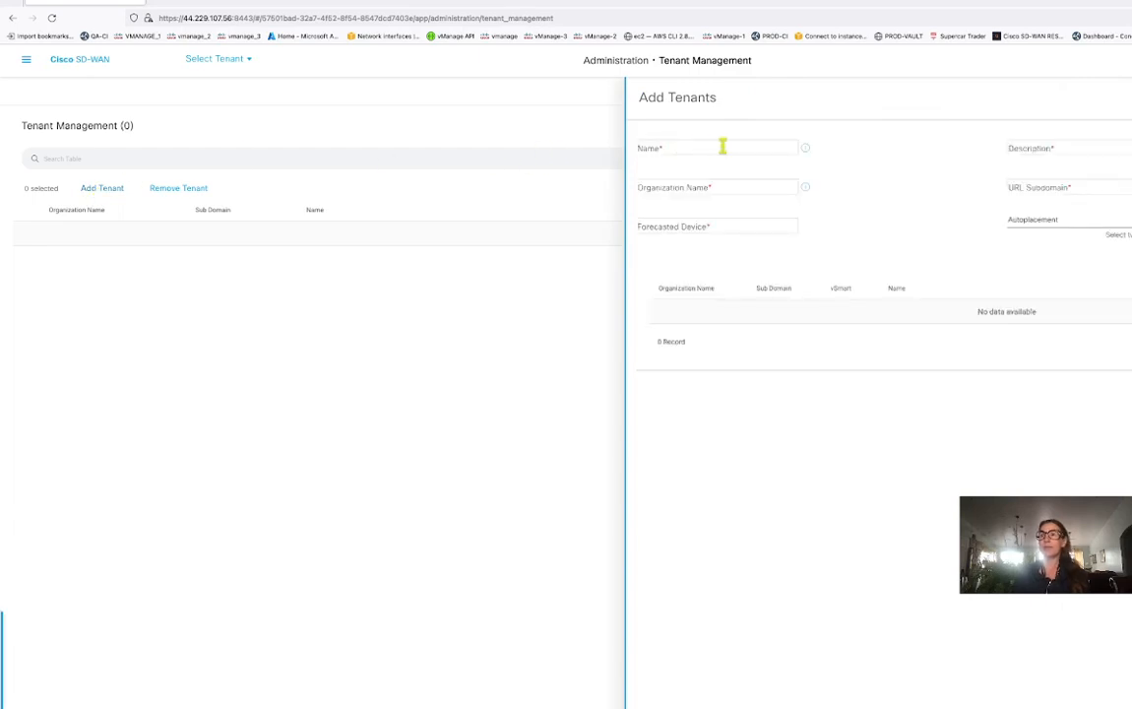
pyautogui.moveTo(808, 154)
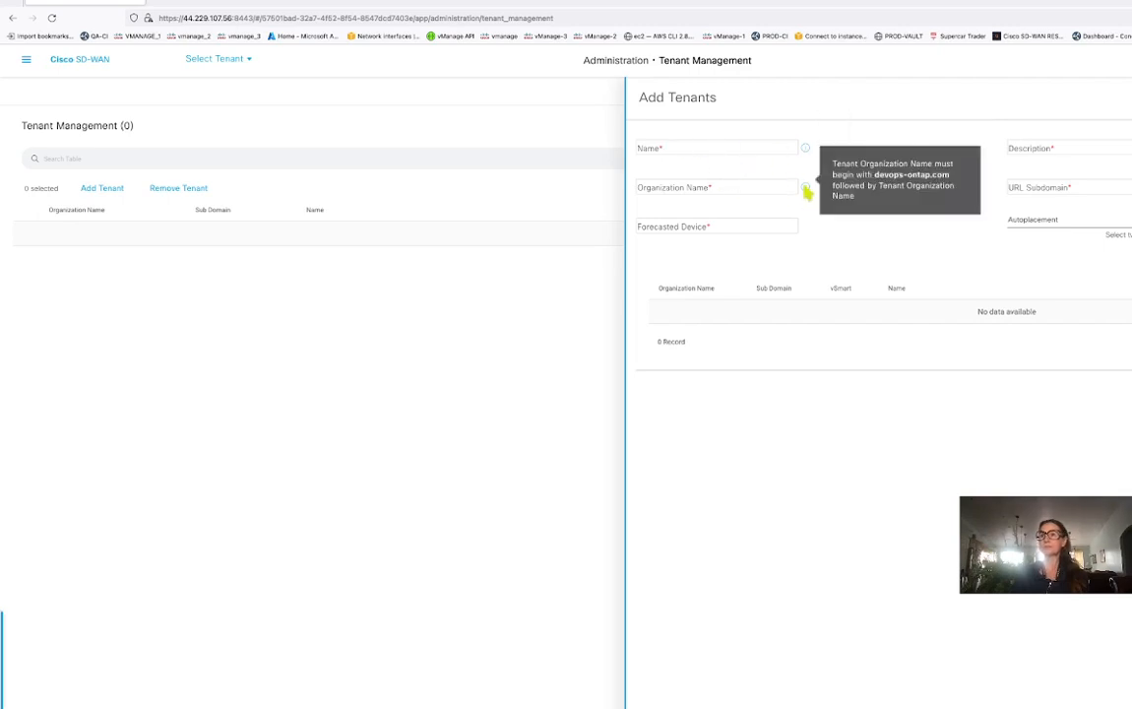
pyautogui.click(734, 187)
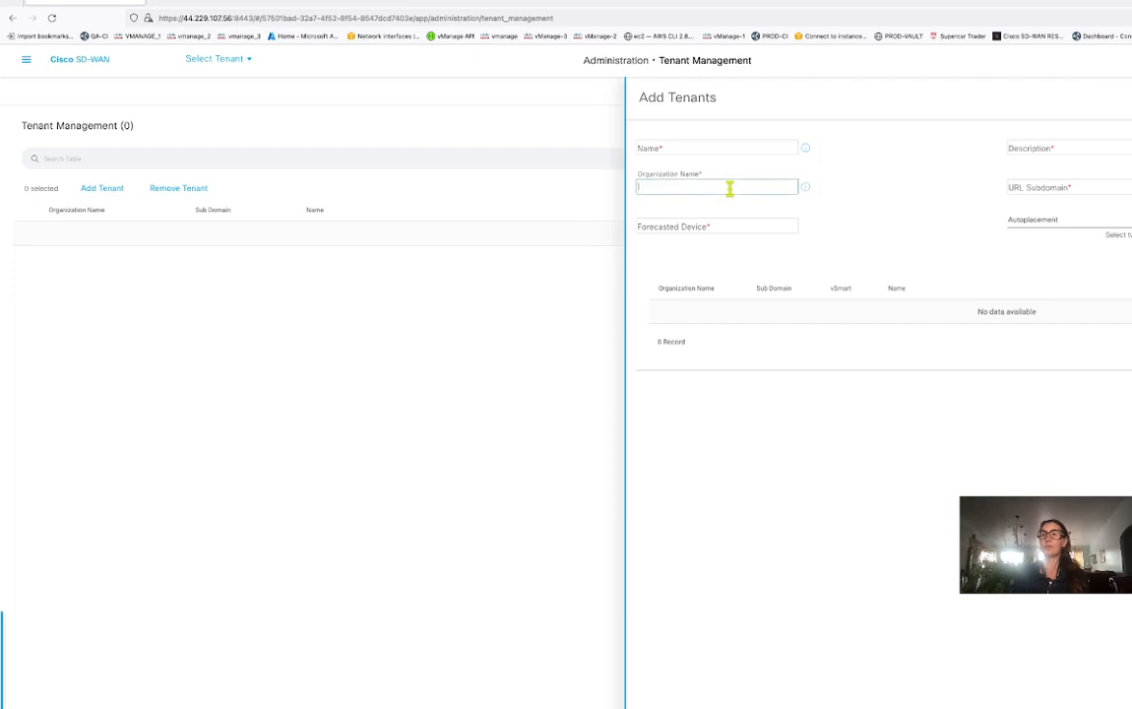
pyautogui.click(667, 148)
pyautogui.write('acepaces')
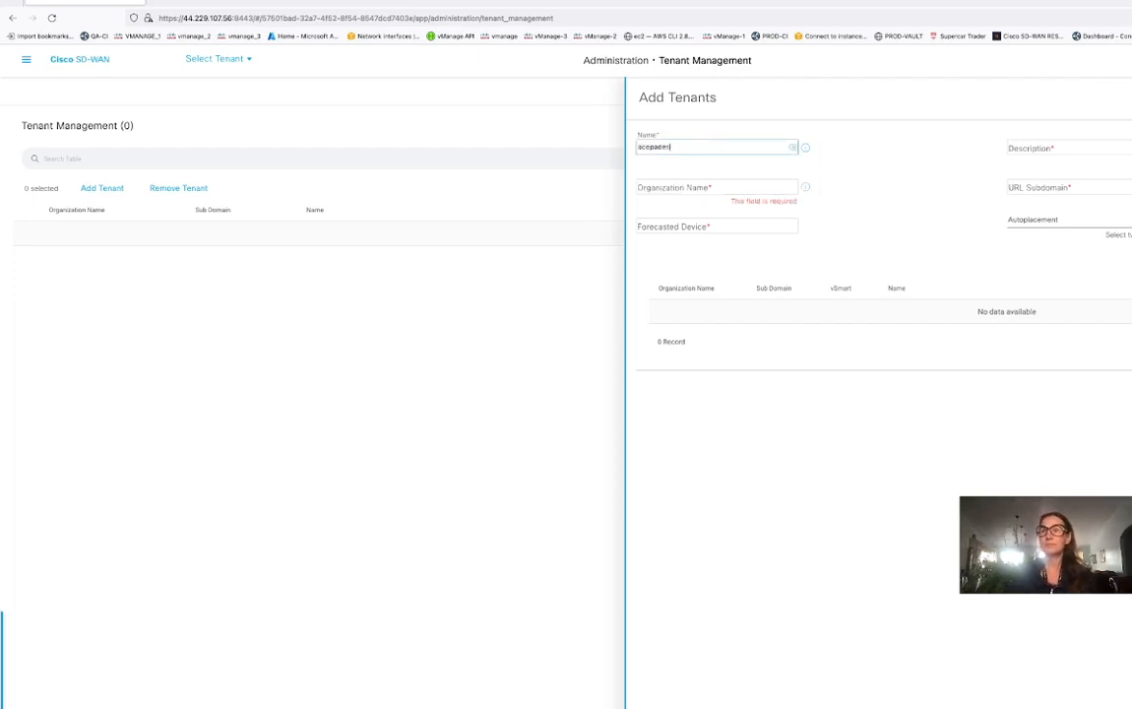
pyautogui.click(694, 187)
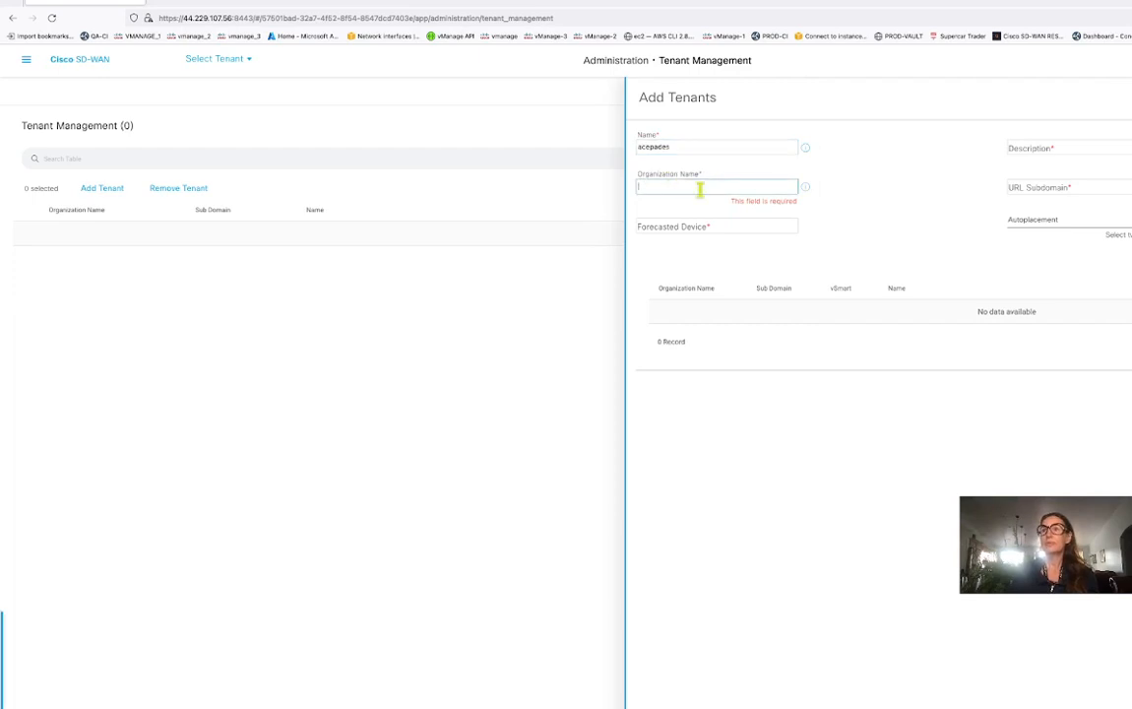
pyautogui.click(807, 189)
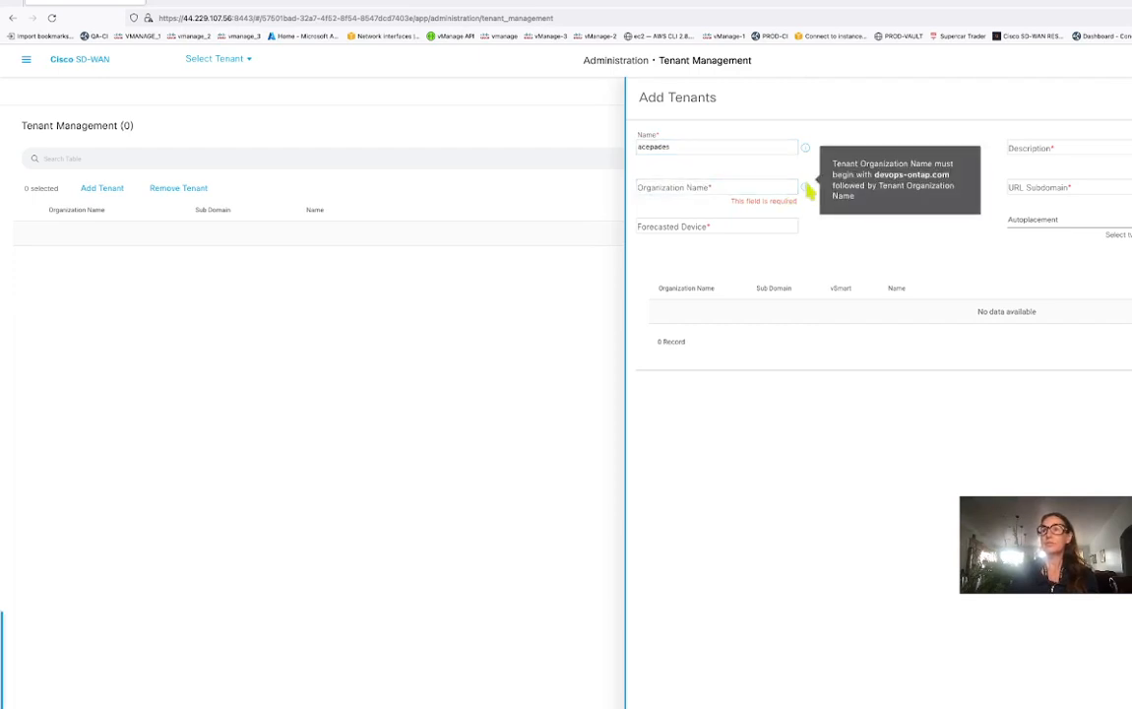
# Enter organization name devops-ontap.com, a description, and URL subdomain acespades.devops-ontap.com.
pyautogui.click(720, 186)
pyautogui.write('devops-')
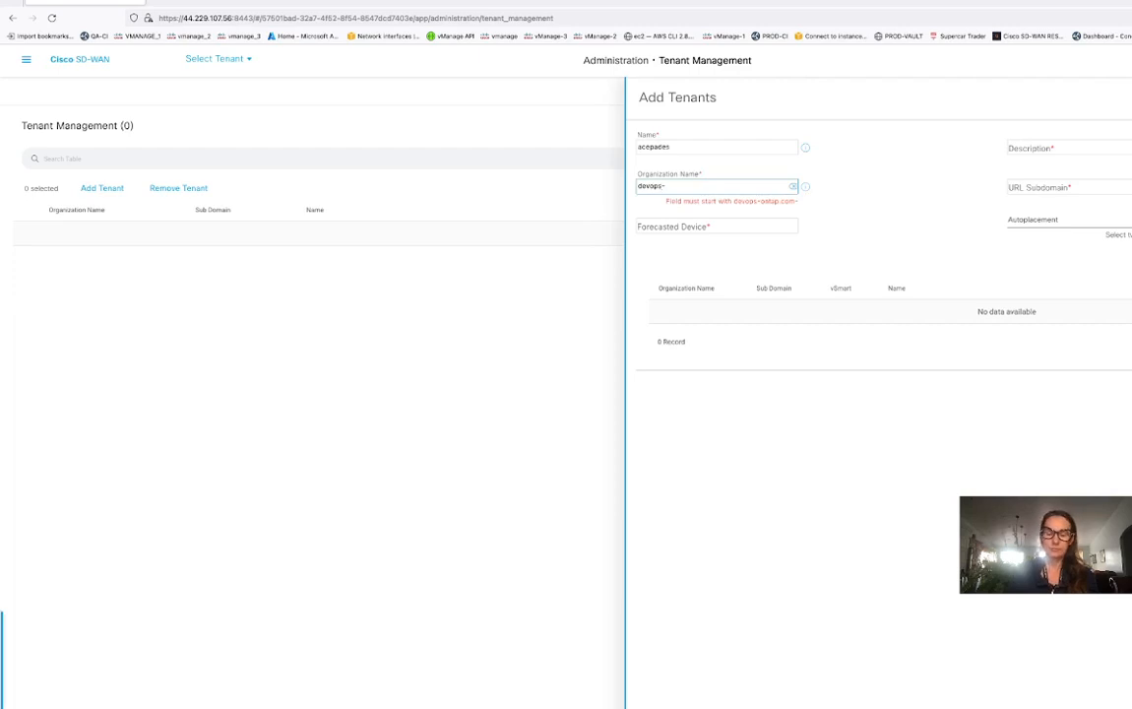
pyautogui.write('ontap.com')
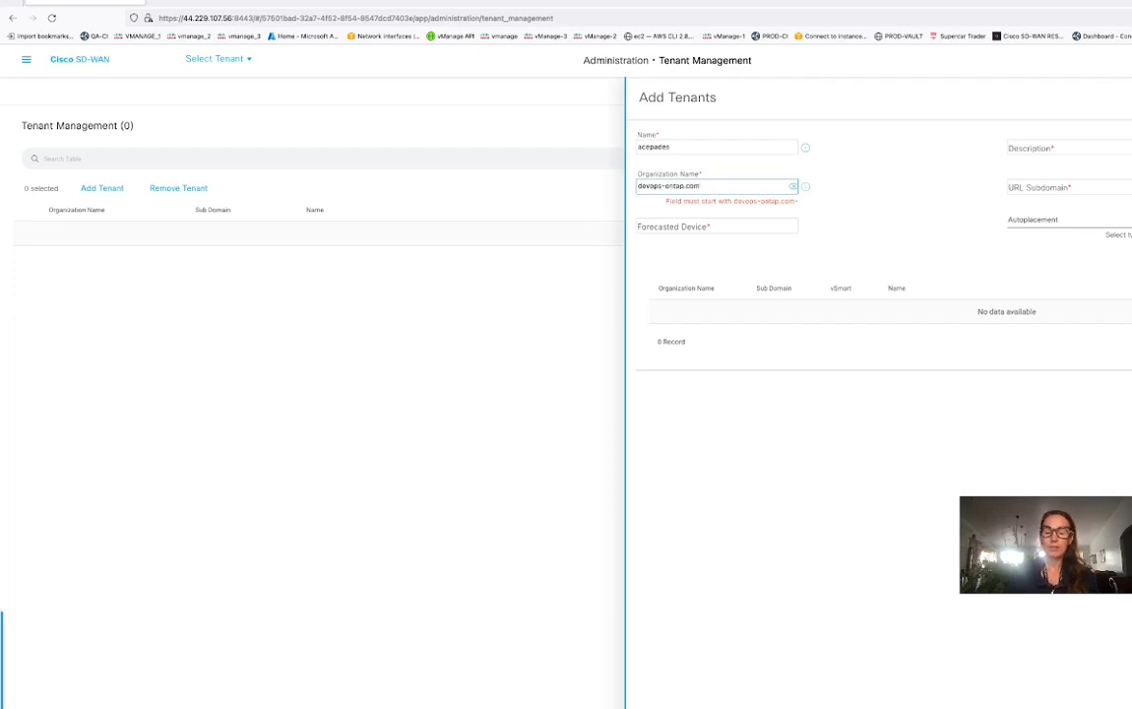
pyautogui.write('-acepades')
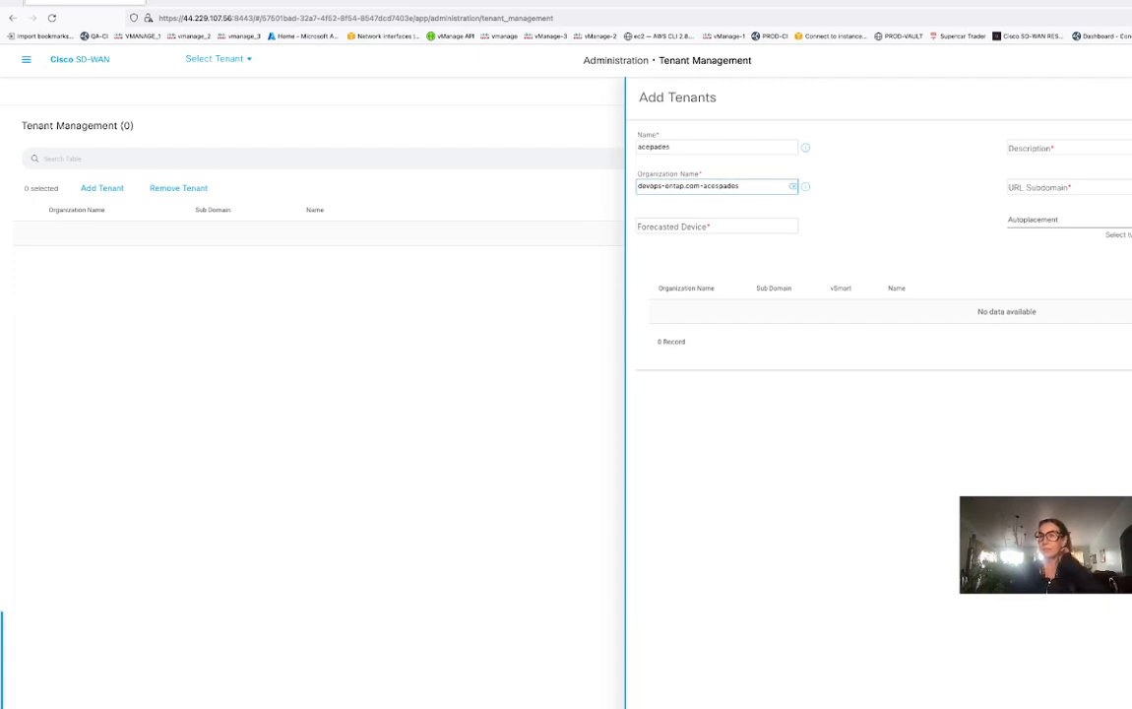
pyautogui.click(1111, 148)
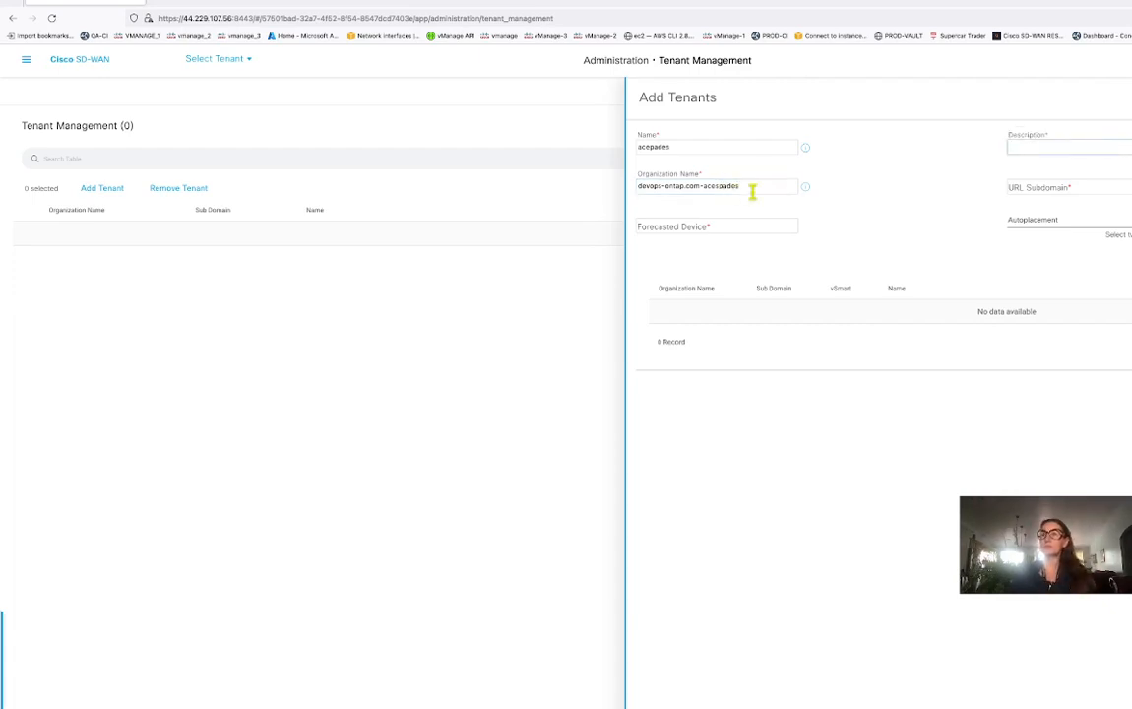
pyautogui.write('ac')
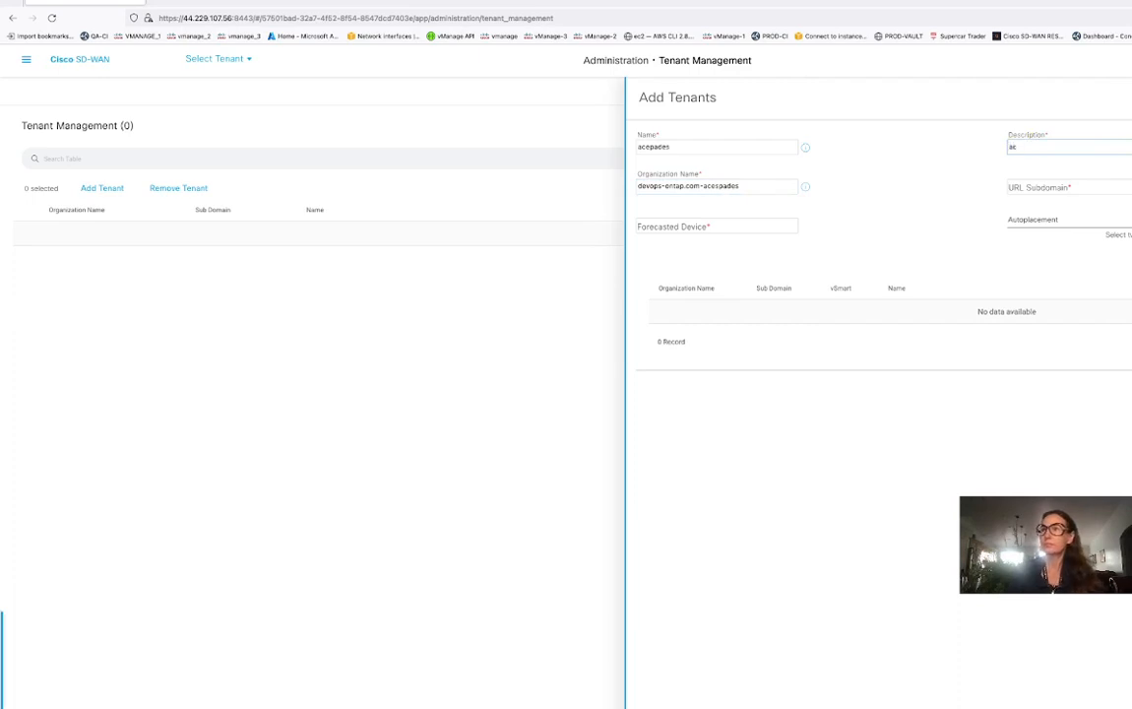
pyautogui.write('espades')
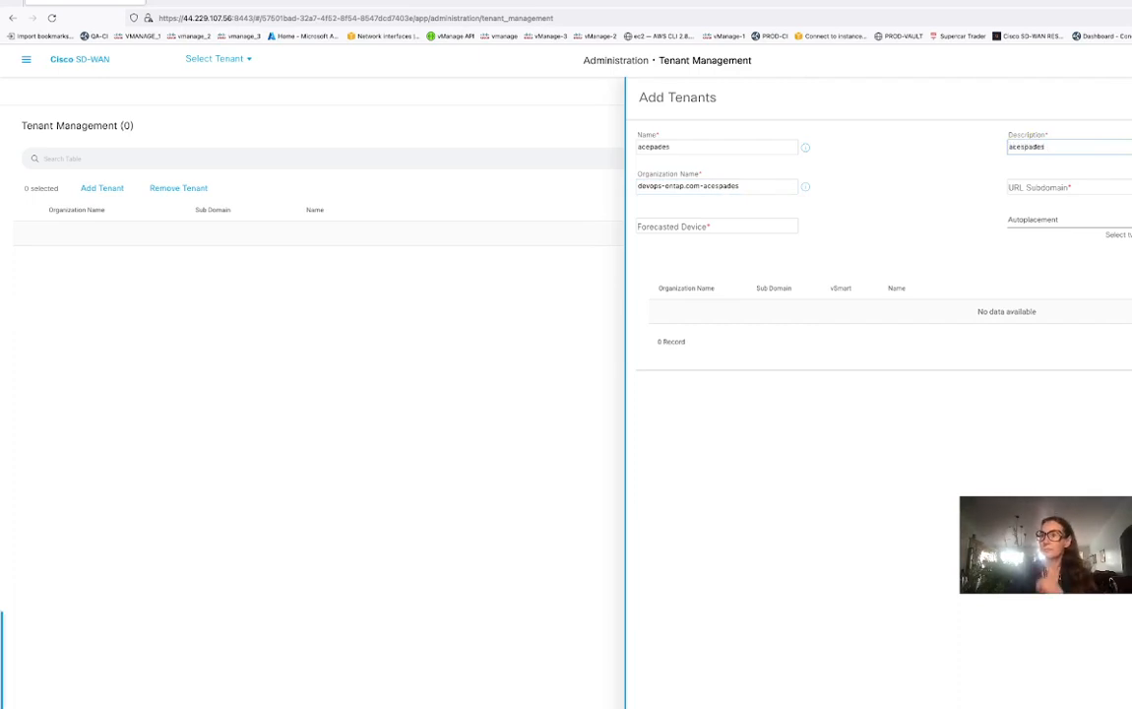
pyautogui.click(1057, 185)
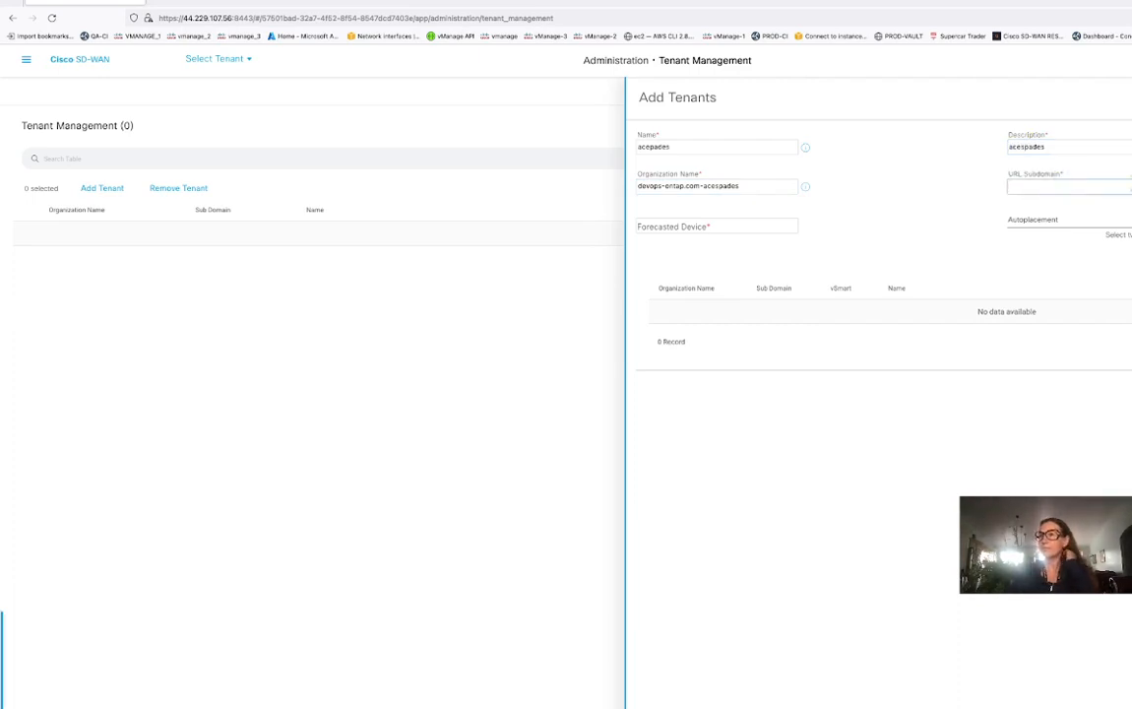
pyautogui.write('acespades.devops')
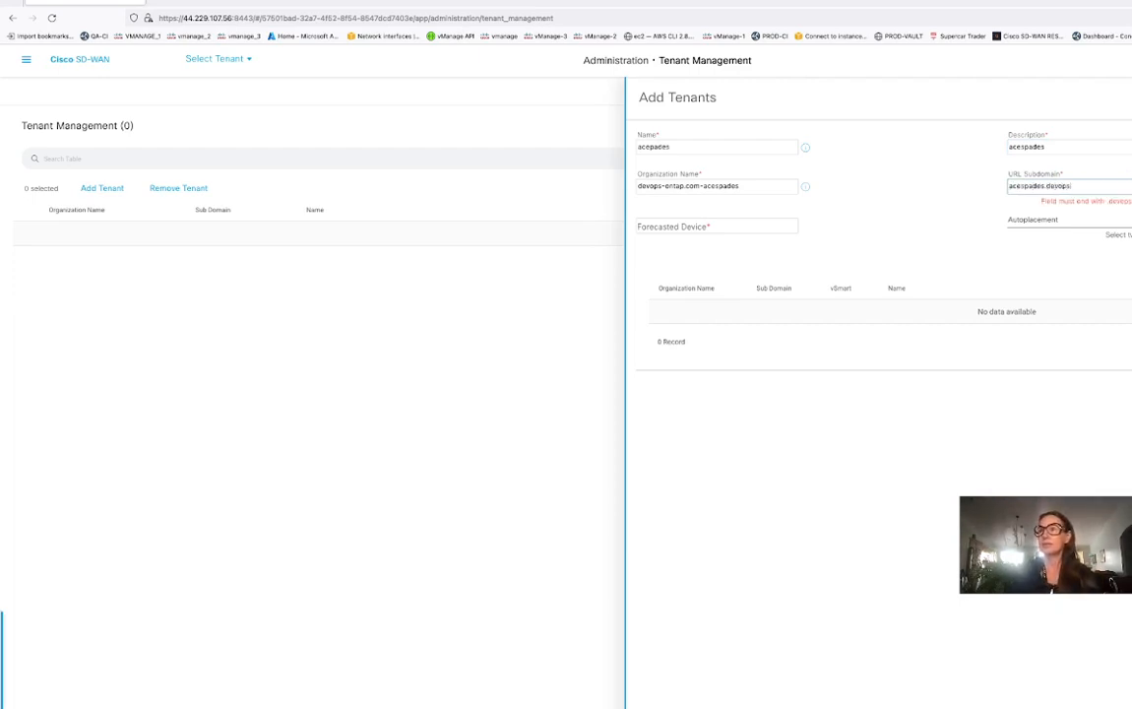
pyautogui.write('-ontap.c')
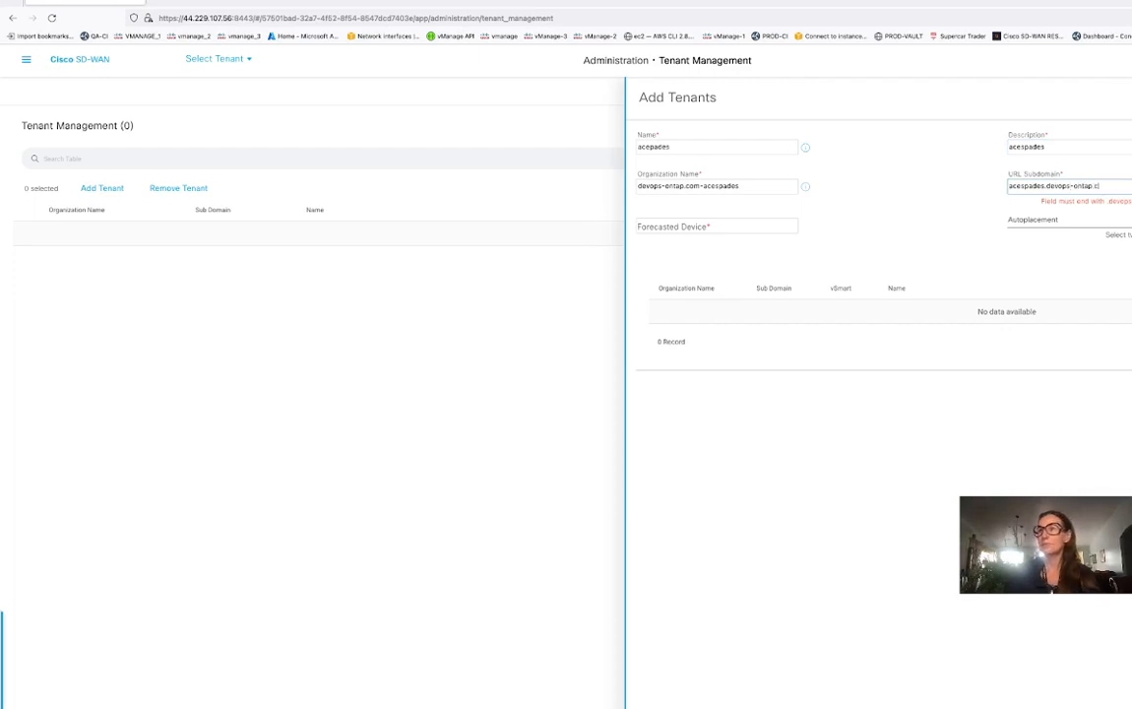
pyautogui.write('om')
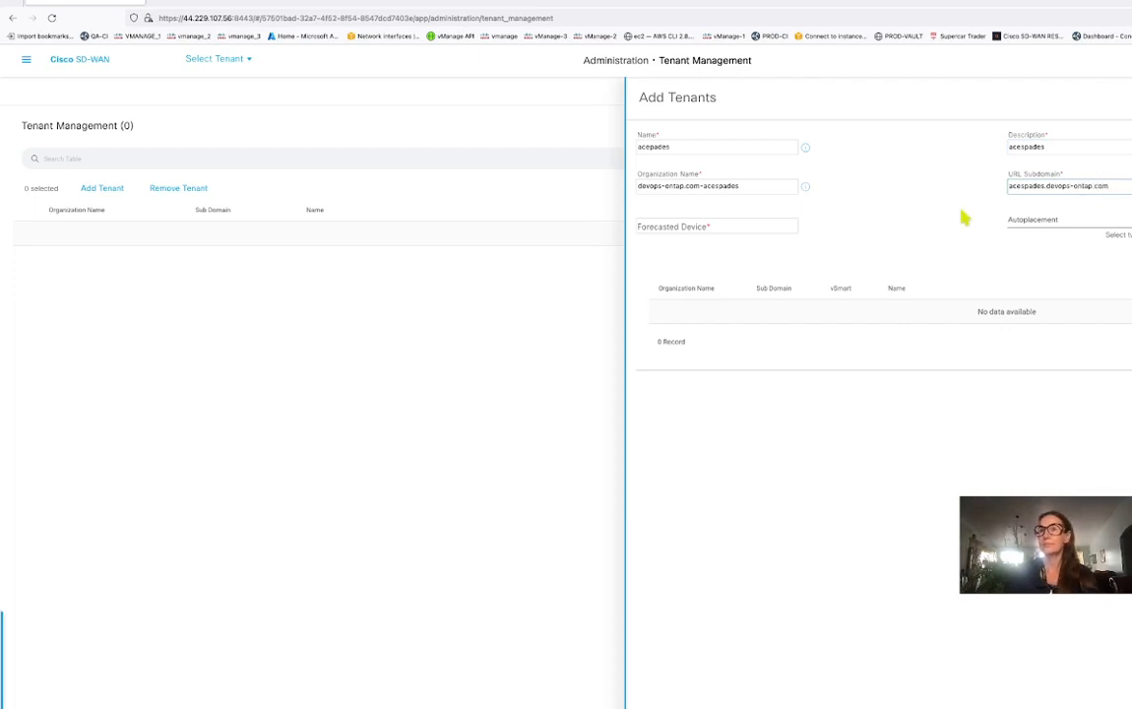
# Set Forecasted Device to 12 and assign vsmart_2 and vsmart_1 to the tenant.
pyautogui.click(758, 223)
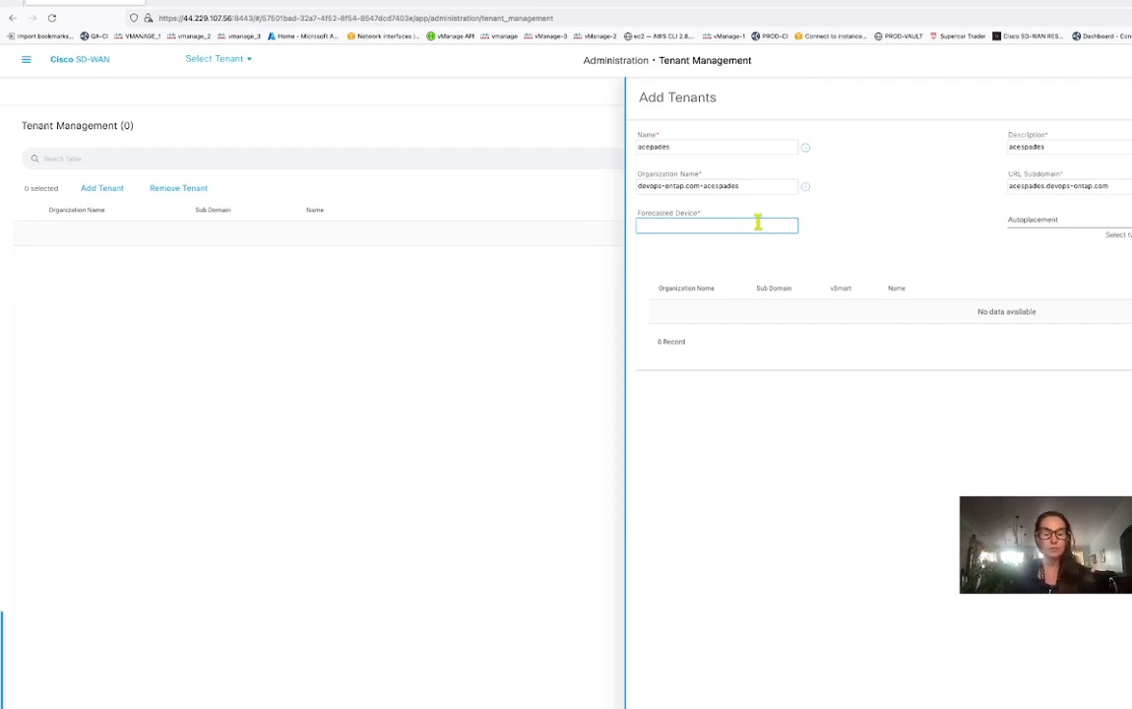
pyautogui.write('12')
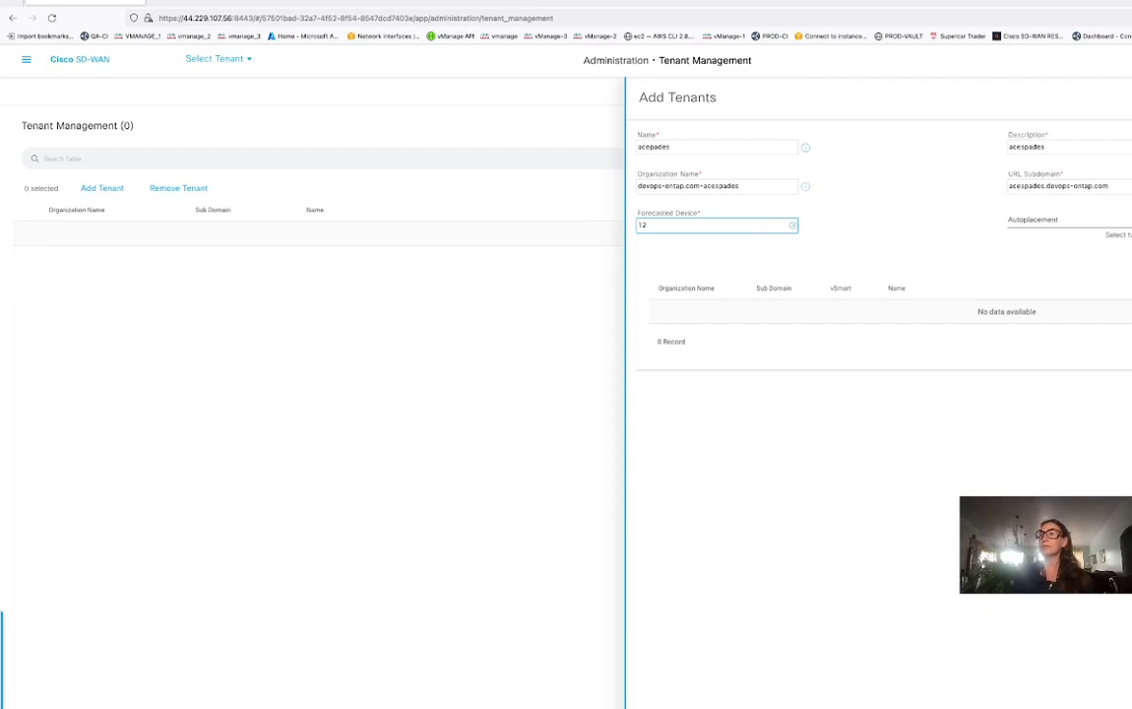
pyautogui.click(1091, 225)
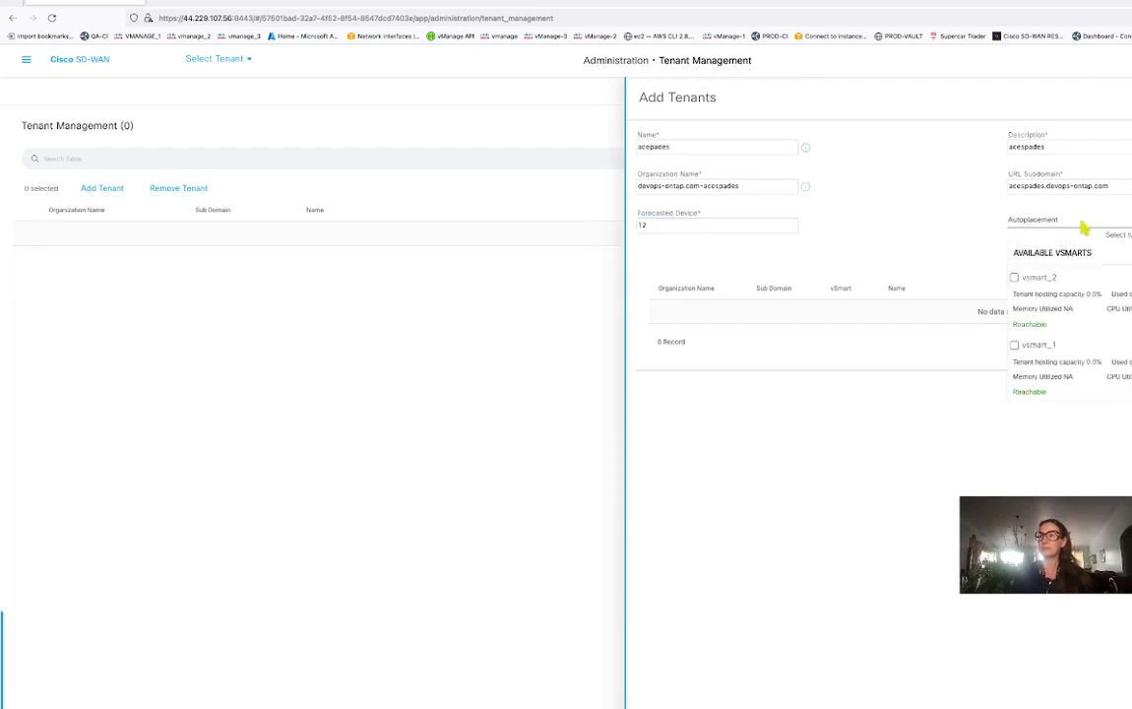
pyautogui.click(1015, 278)
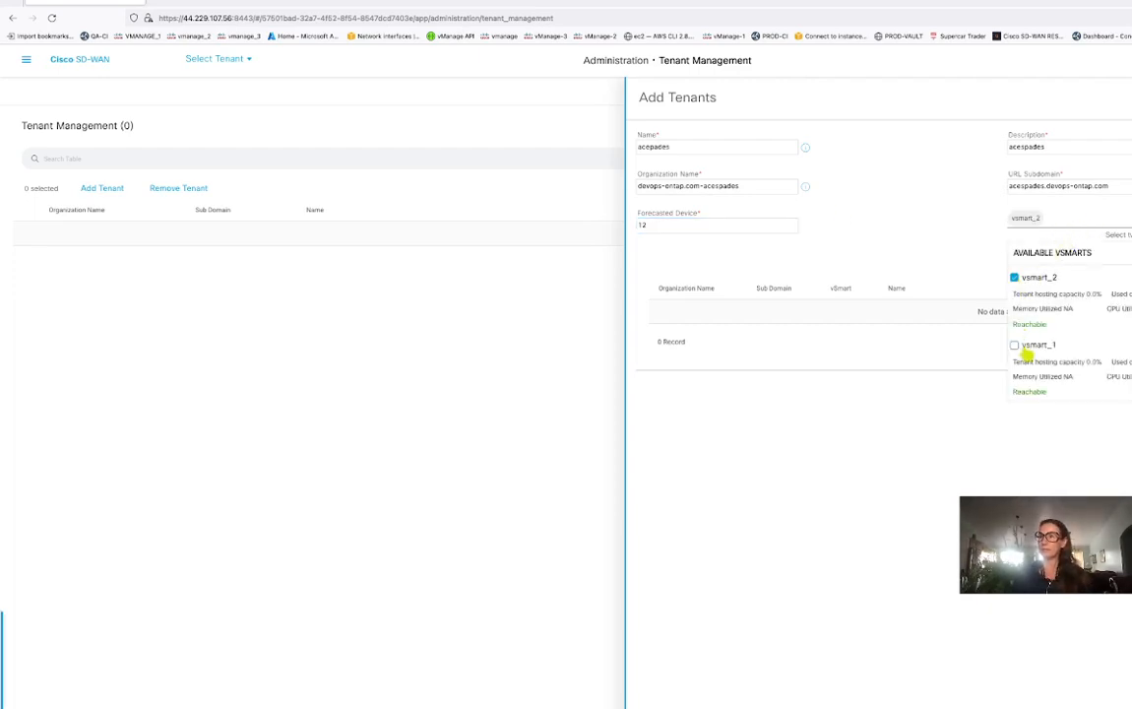
pyautogui.click(1015, 346)
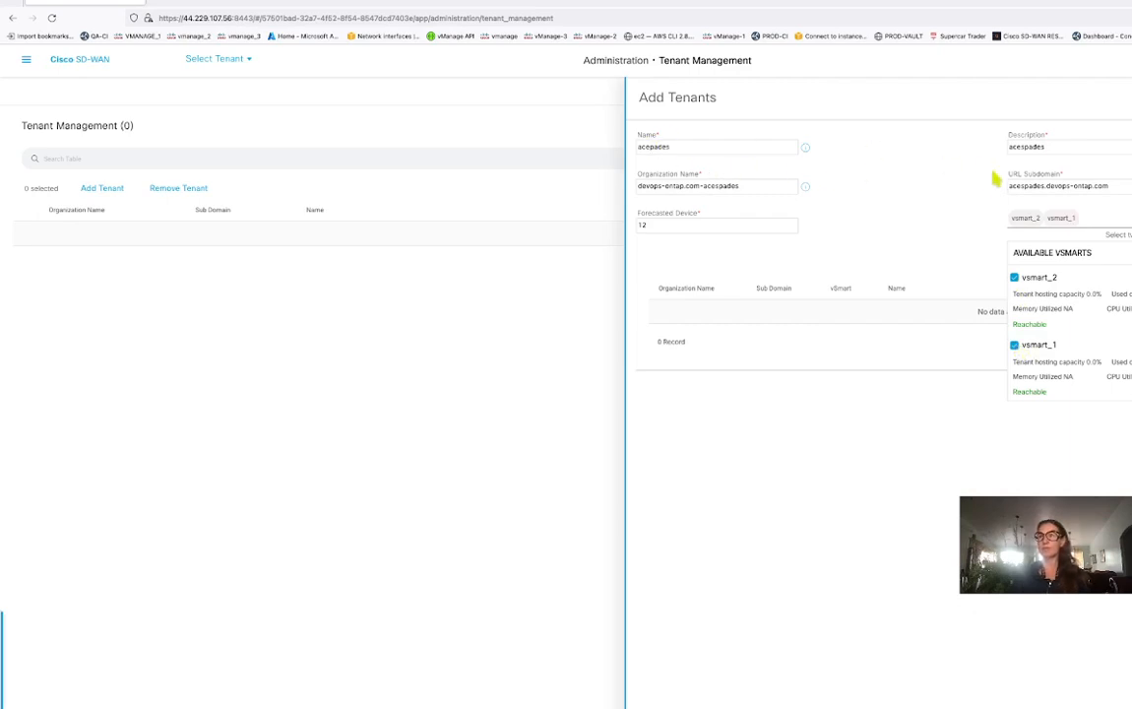
pyautogui.moveTo(197, 2)
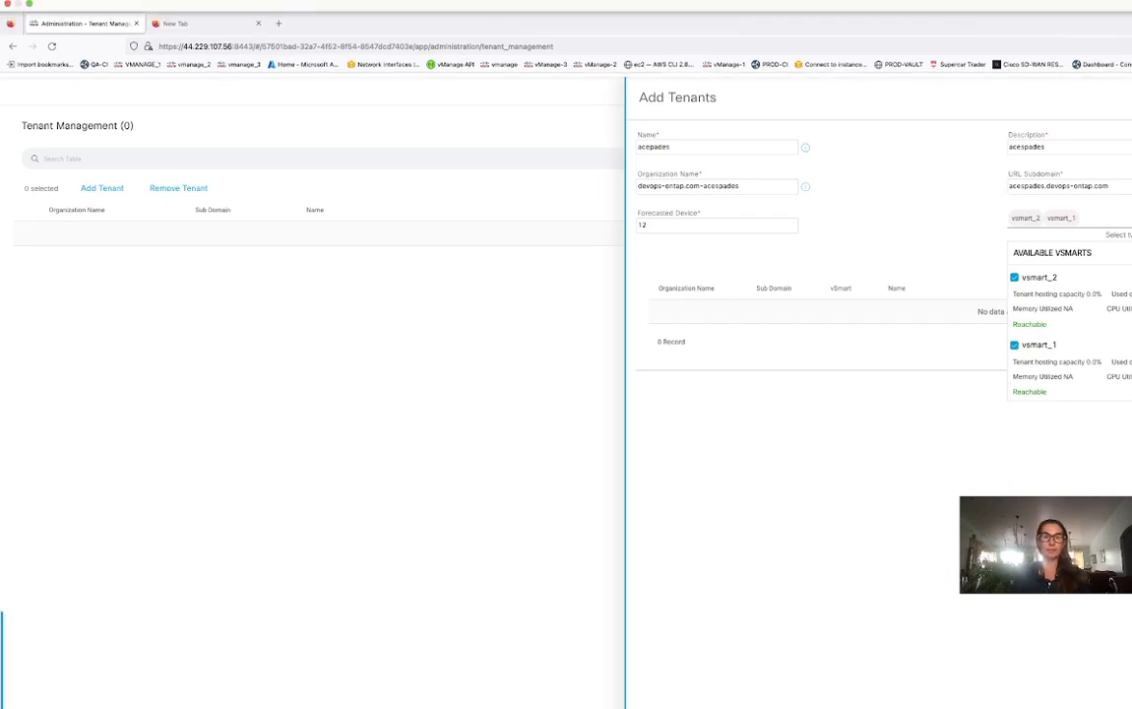
# Load software.cisco.com in a new tab and search the page for 'plug'.
pyautogui.click(280, 22)
pyautogui.write('software.cisco.com/')
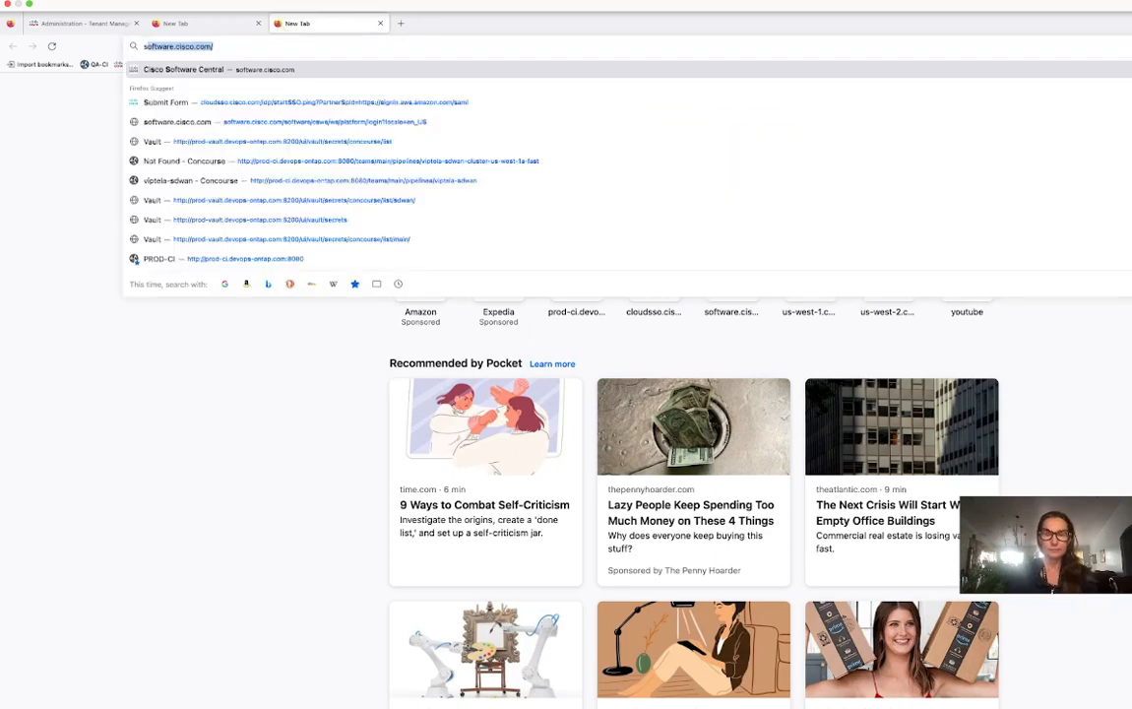
pyautogui.press('Return')
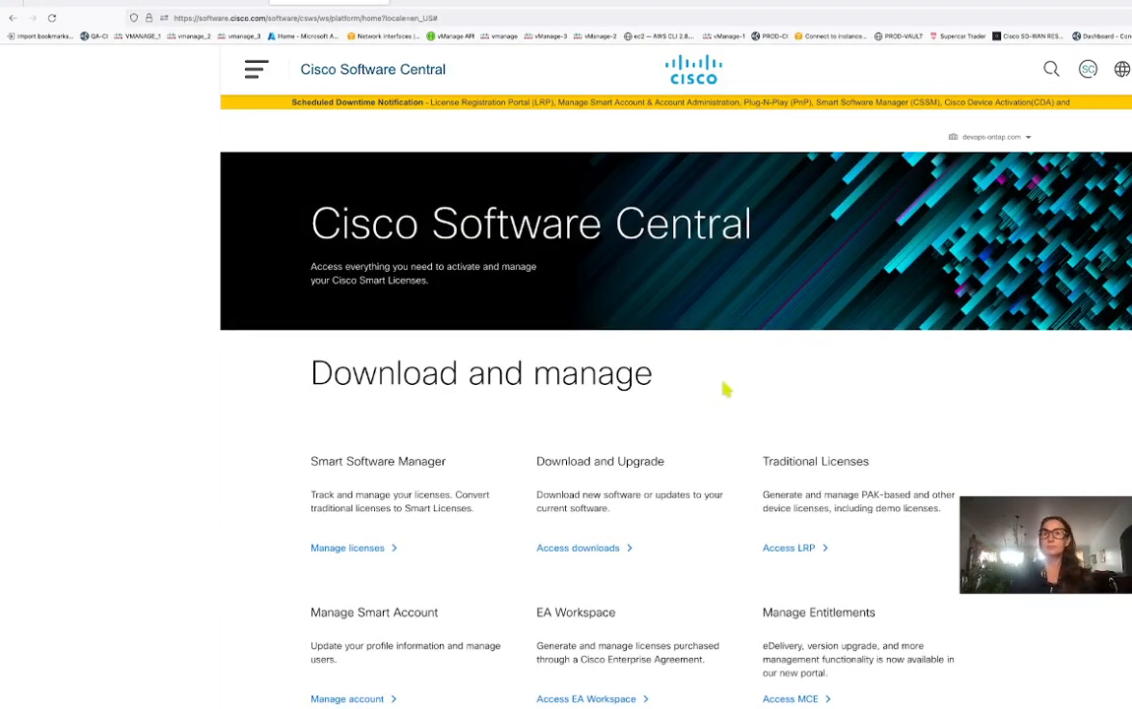
pyautogui.press('super+f')
pyautogui.write('plug')
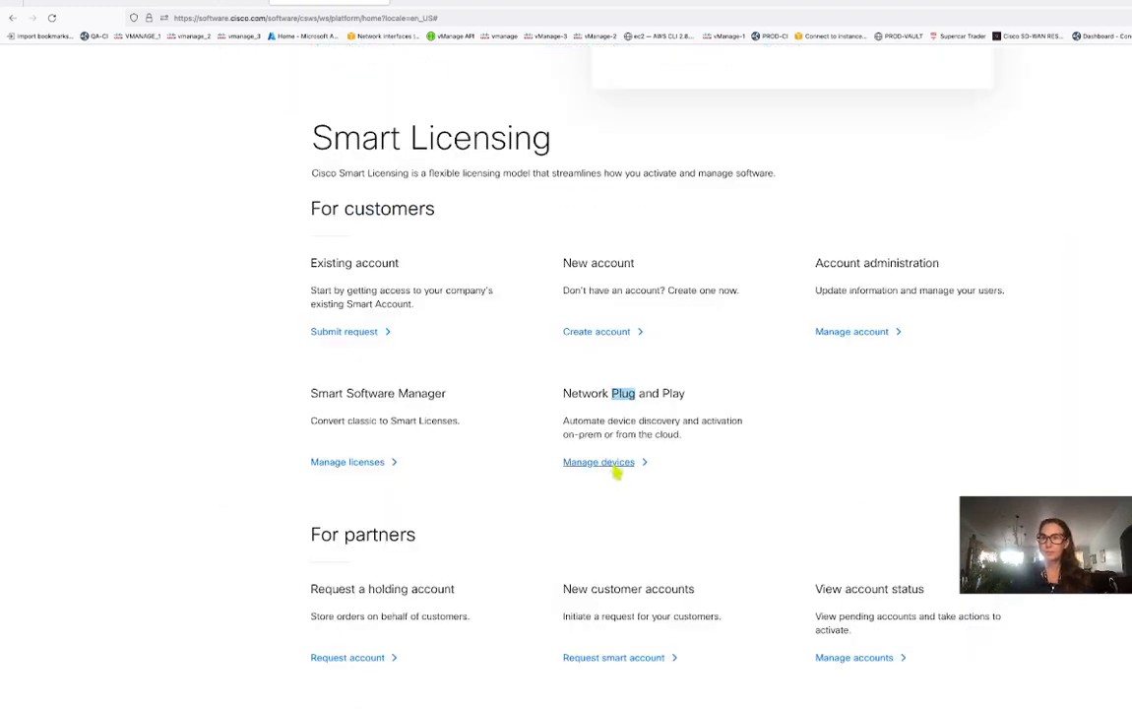
# In Plug and Play devices, switch to the new tenant's virtual account and open the ASPADESCISCO controller profile.
pyautogui.click(612, 465)
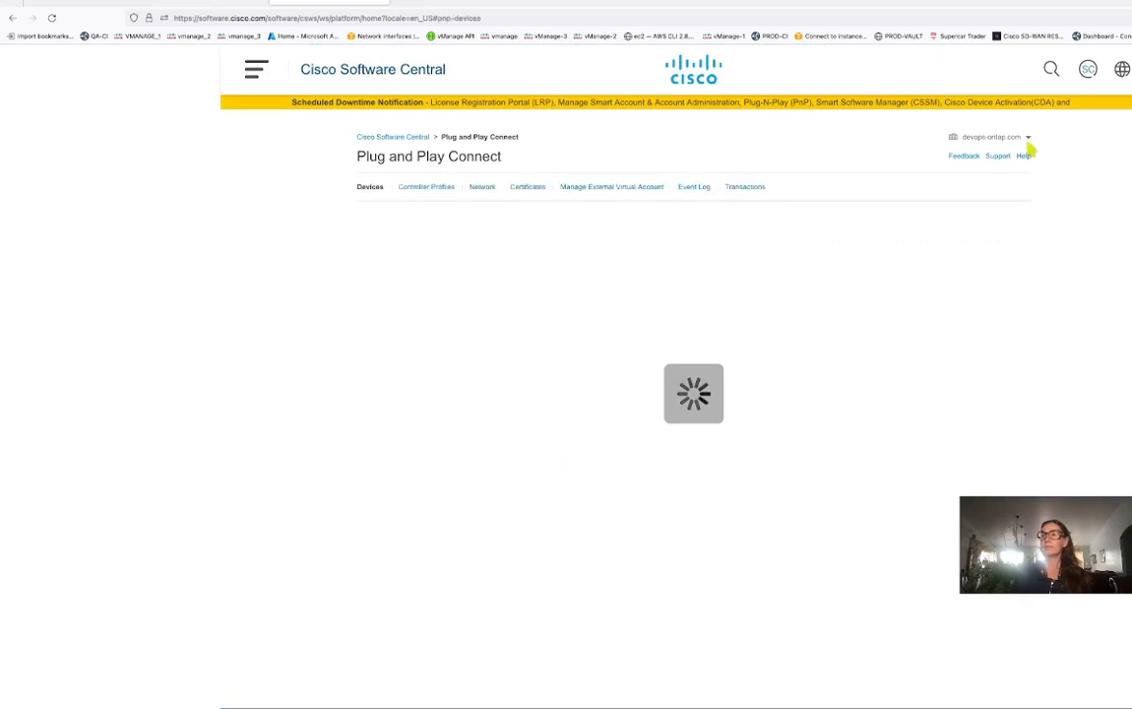
pyautogui.click(1028, 140)
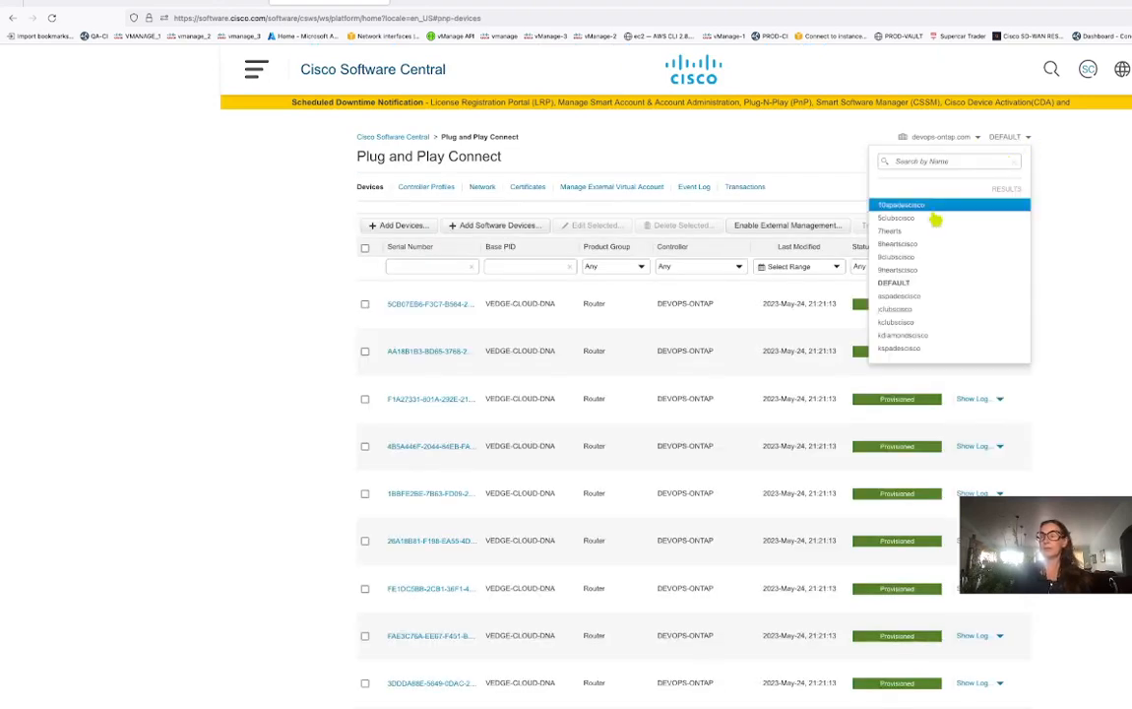
pyautogui.click(925, 297)
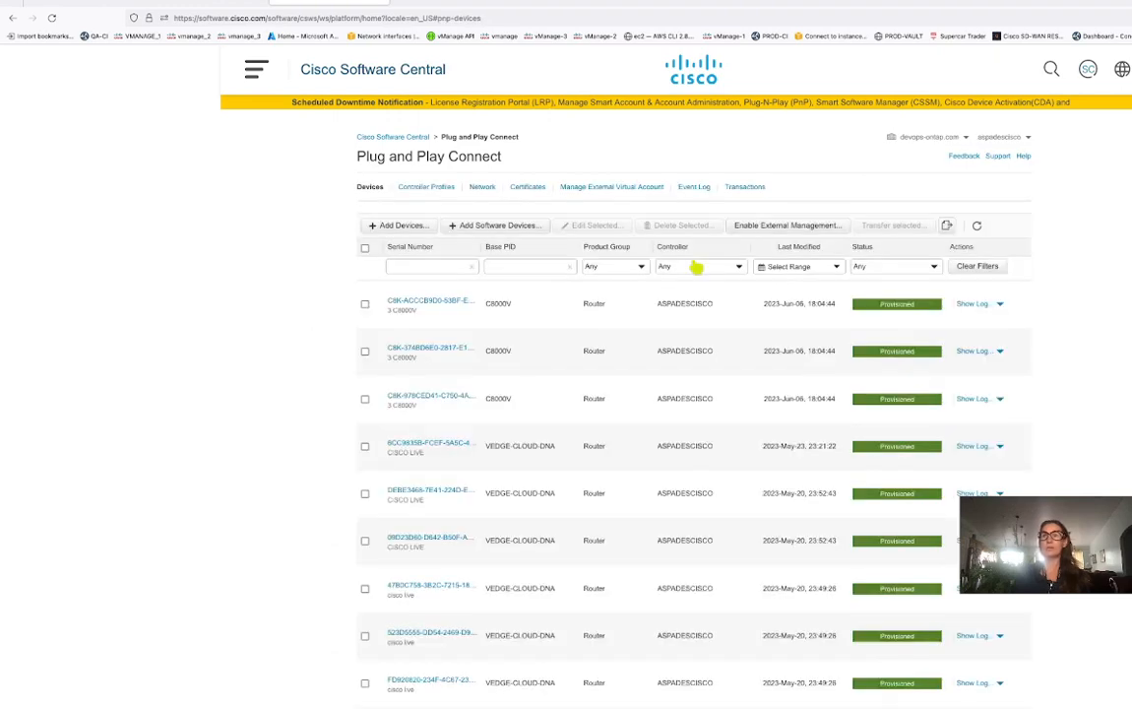
pyautogui.click(439, 190)
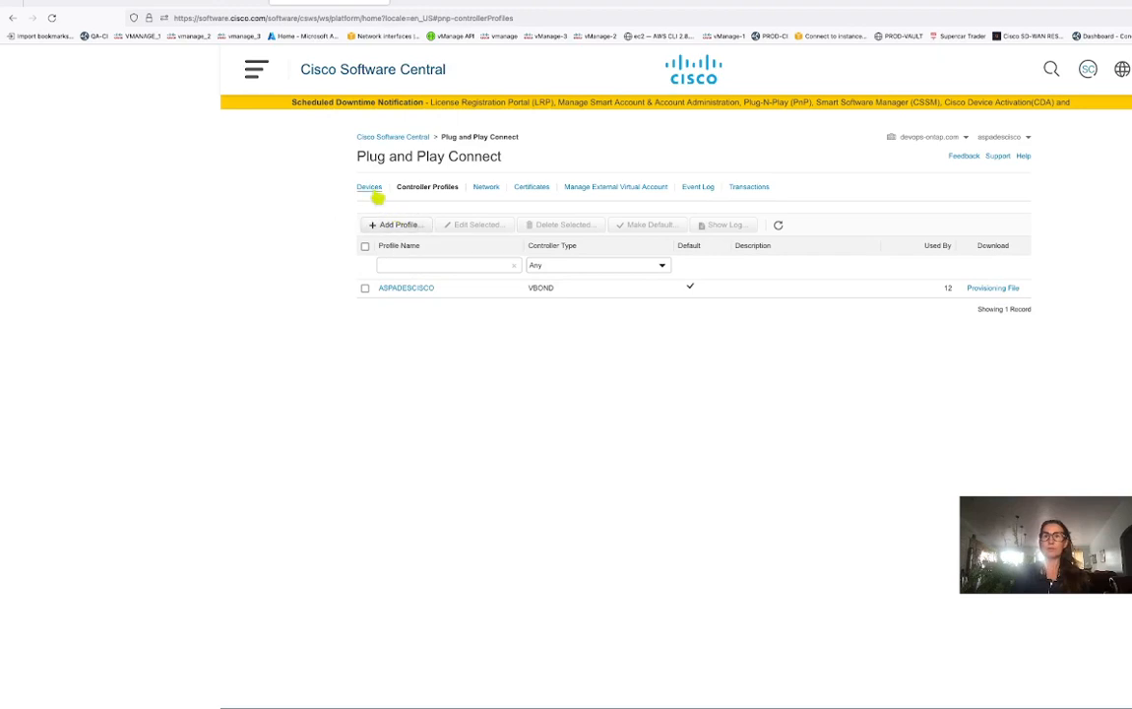
pyautogui.click(372, 189)
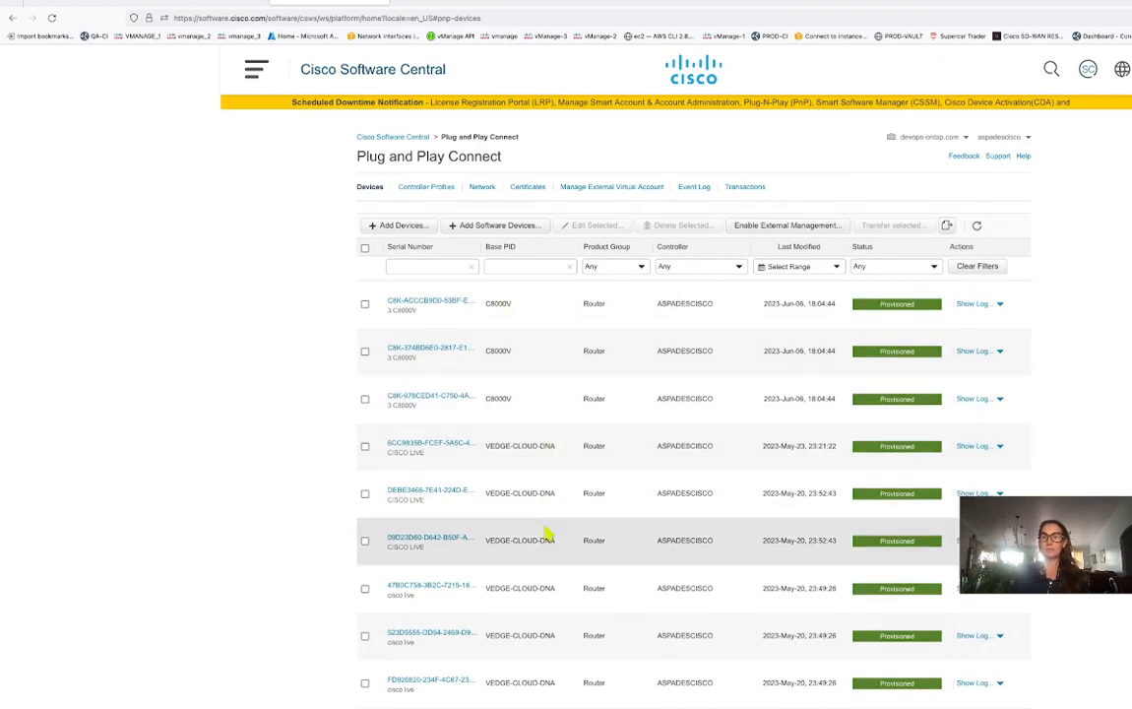
pyautogui.scroll(-1, 547, 532)
pyautogui.scroll(1, 547, 532)
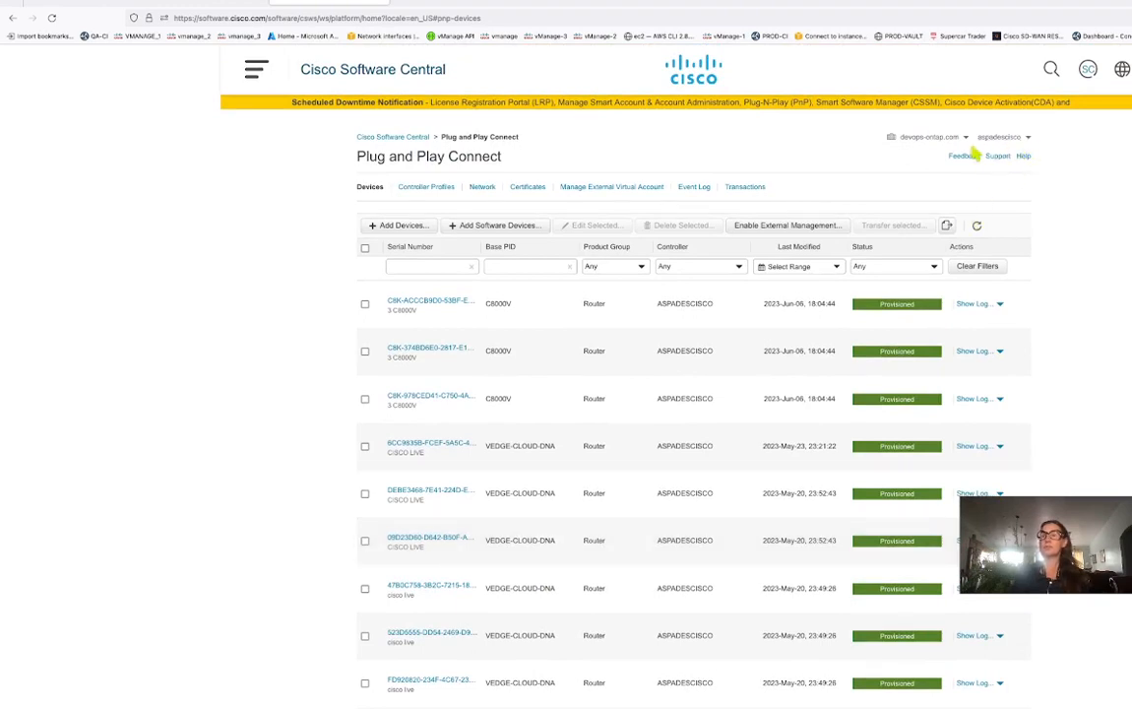
pyautogui.click(433, 188)
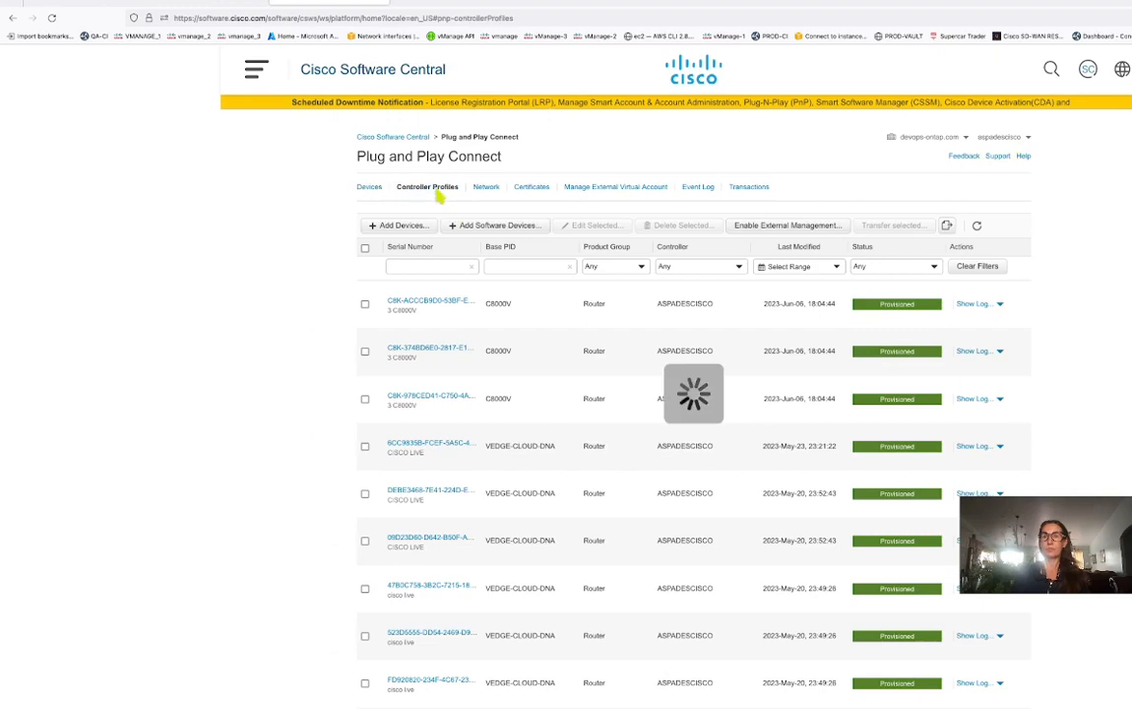
pyautogui.click(401, 289)
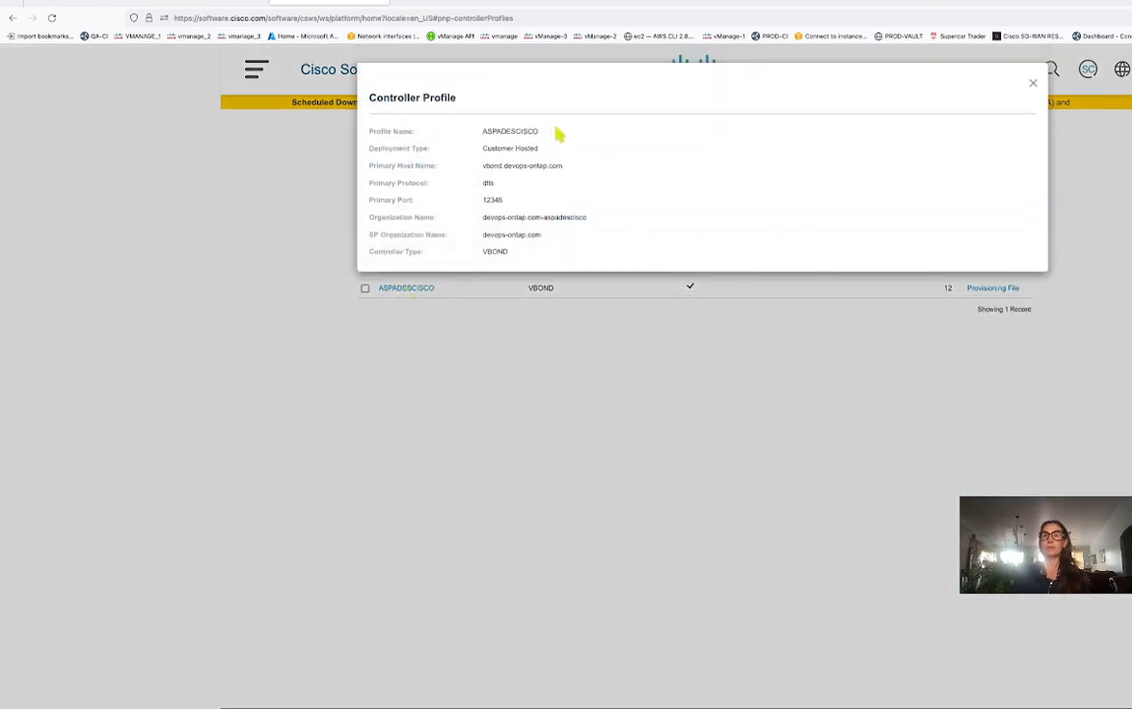
# Copy the profile's organization name devops-ontap.com-aspadescisco and return to the vManage tab.
pyautogui.moveTo(558, 131); pyautogui.dragTo(479, 138)
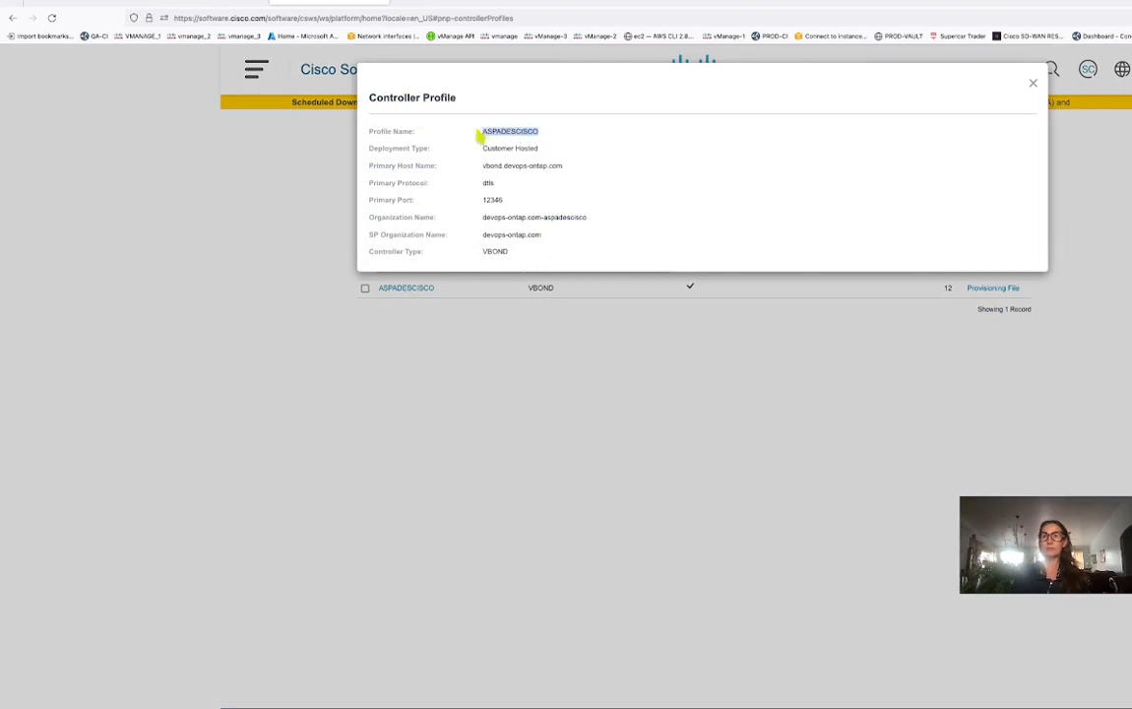
pyautogui.moveTo(564, 165); pyautogui.dragTo(485, 172)
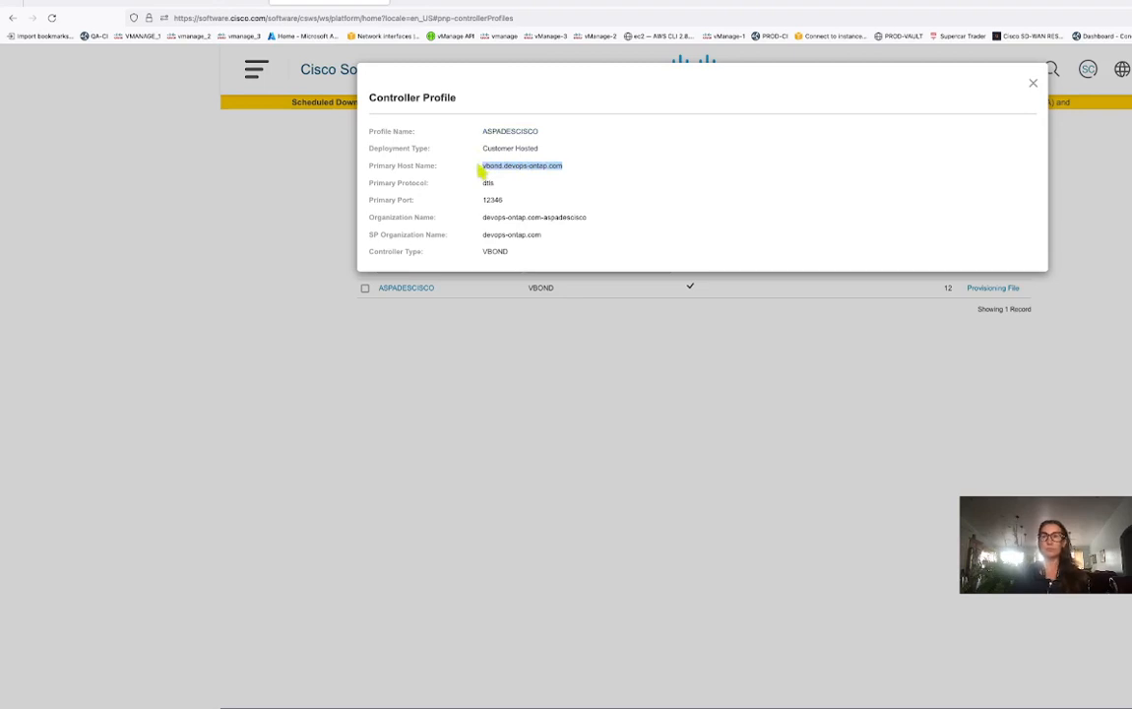
pyautogui.click(546, 180)
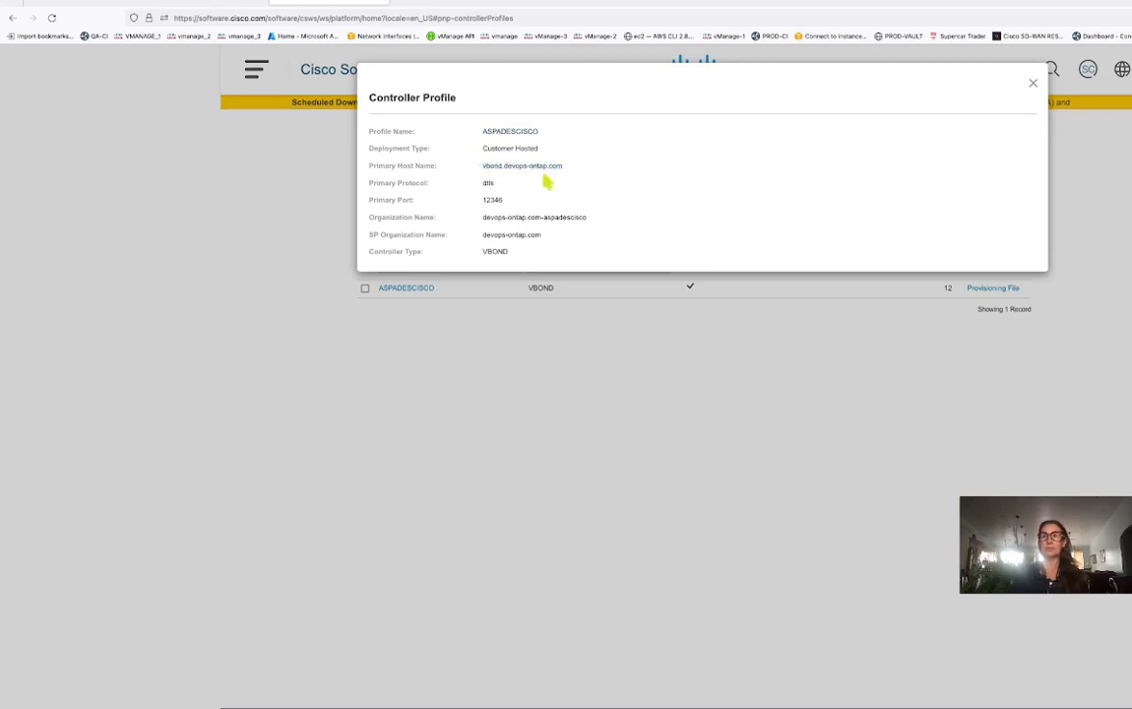
pyautogui.moveTo(591, 220); pyautogui.dragTo(485, 217)
pyautogui.hotkey('ctrl', 'c')
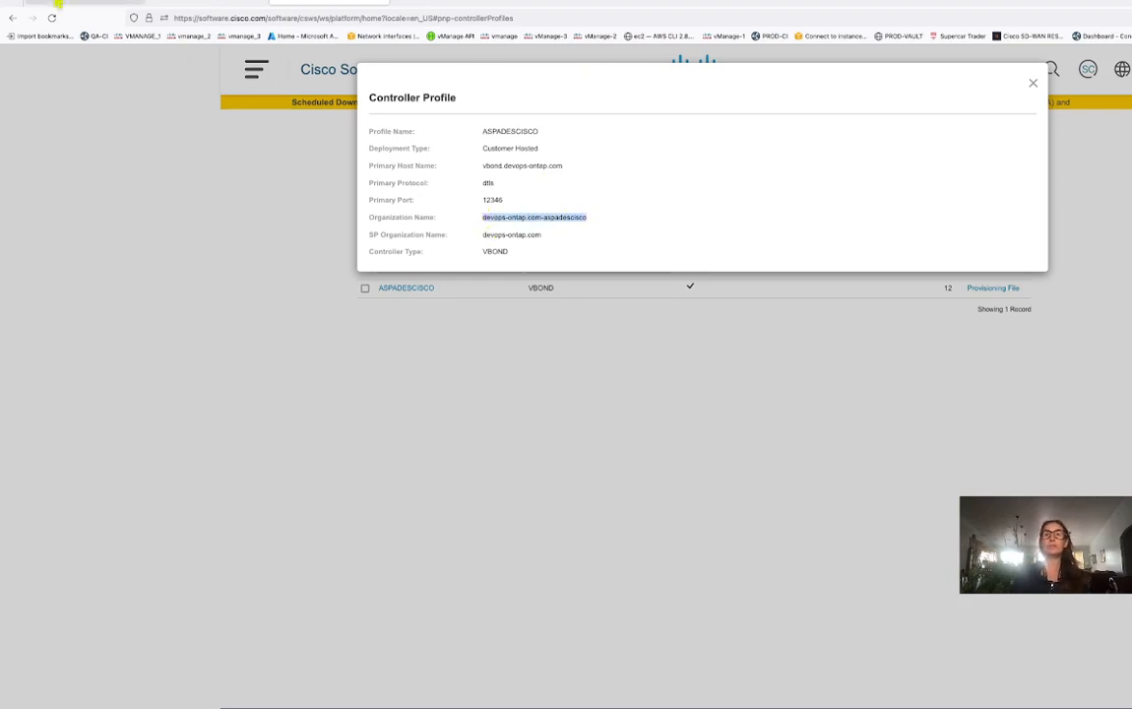
pyautogui.click(54, 5)
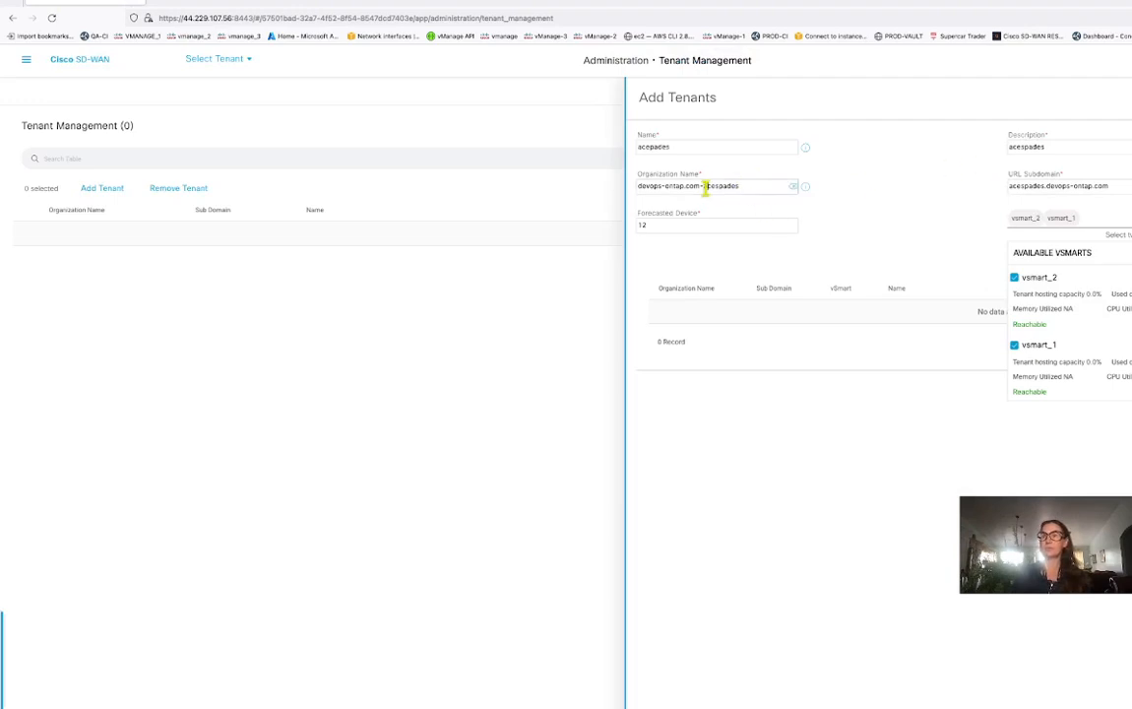
# Set Organization Name to devops-ontap.com-aspadescisco and copy 'aspadescisco' from it.
pyautogui.moveTo(704, 185); pyautogui.dragTo(756, 185)
pyautogui.press('BackSpace')
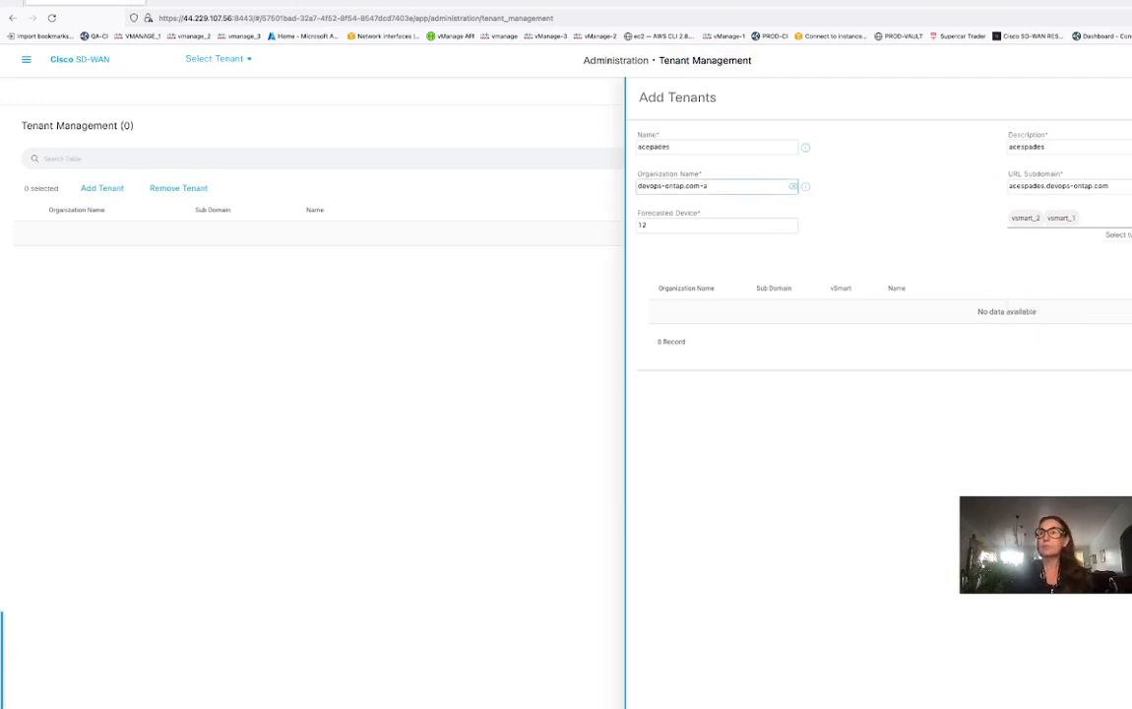
pyautogui.hotkey('ctrl', 'v')
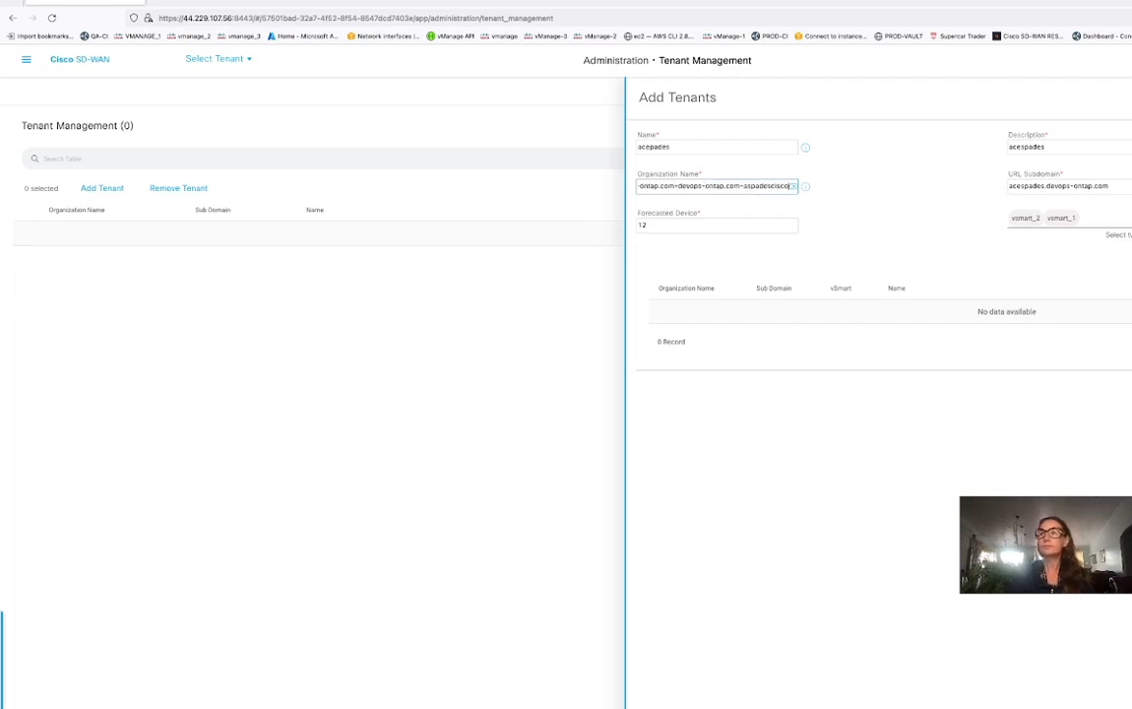
pyautogui.hotkey('ctrl', 'a')
pyautogui.press('BackSpace')
pyautogui.hotkey('ctrl', 'v')
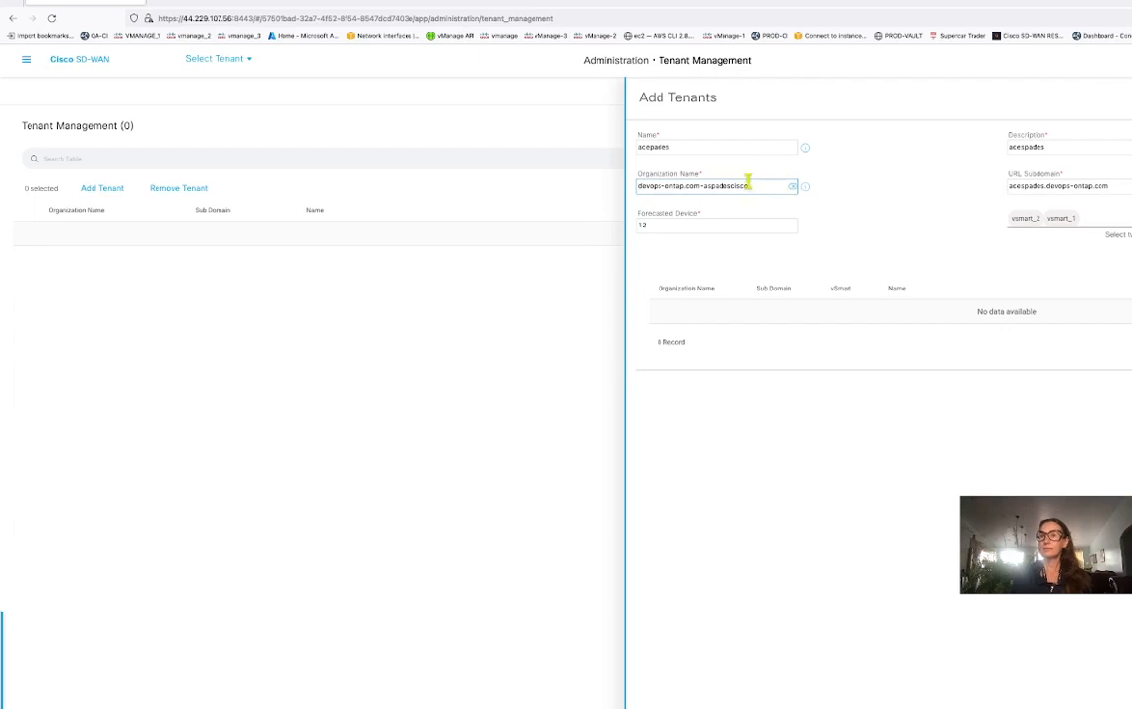
pyautogui.moveTo(705, 186); pyautogui.dragTo(757, 188)
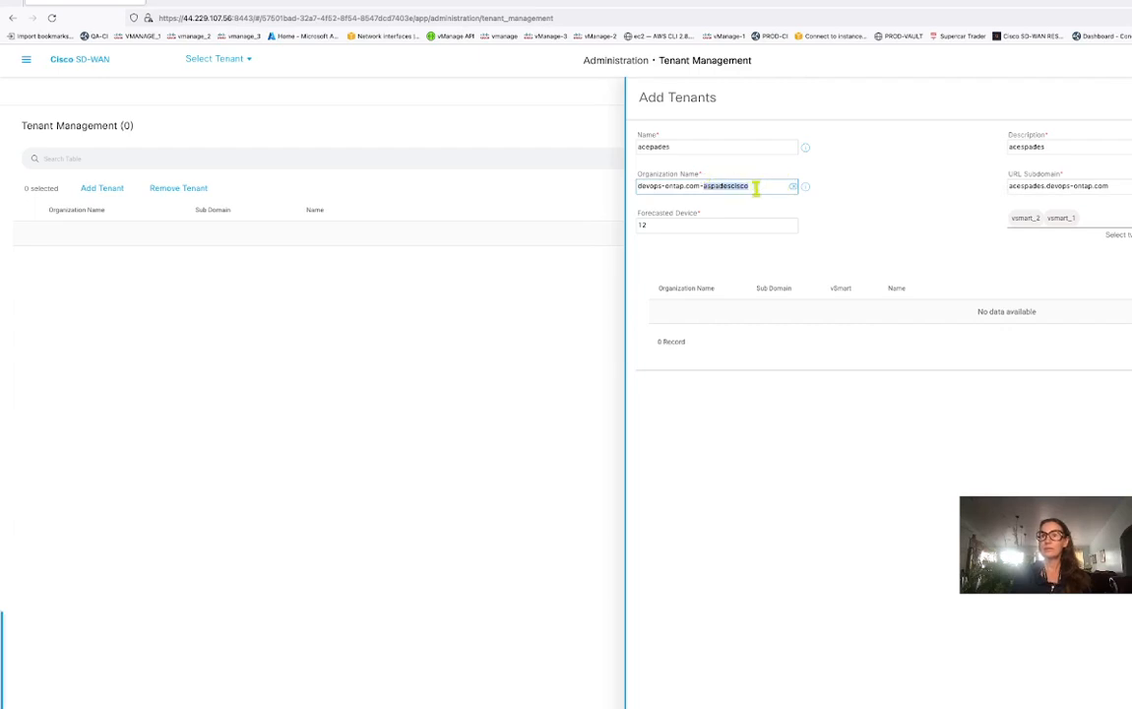
pyautogui.hotkey('ctrl', 'c')
# Set Name and Description to aspadescisco, subdomain to aspadescisco.devops-ontap.com, and add the tenant.
pyautogui.doubleClick(692, 145)
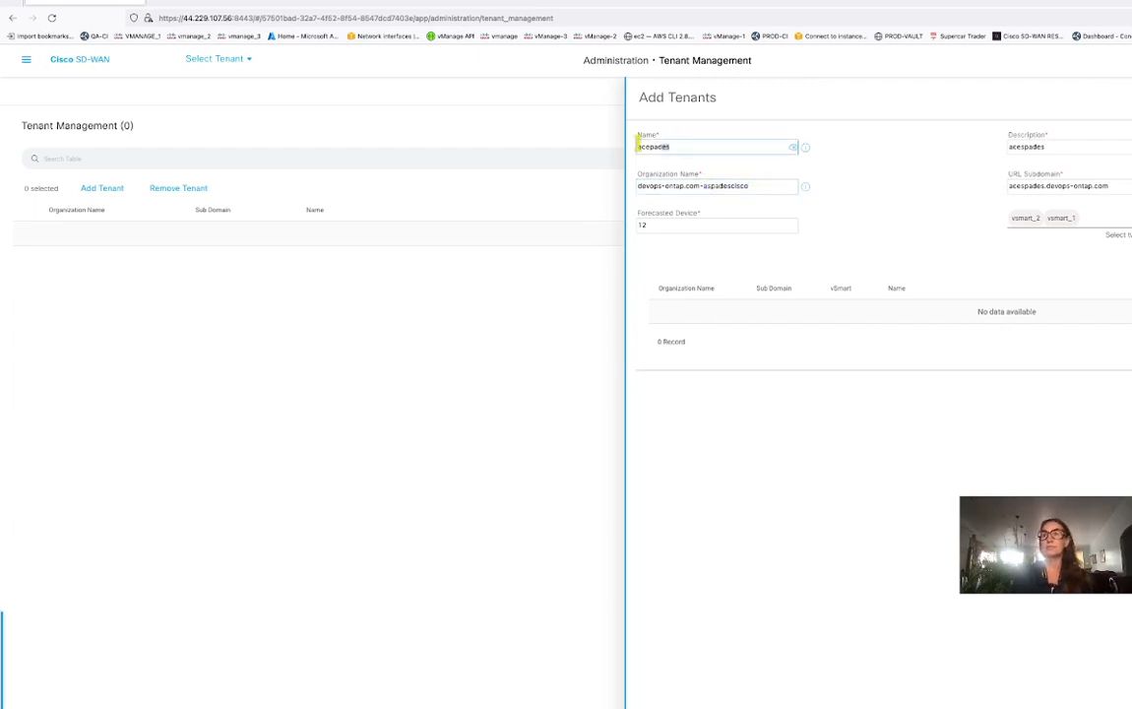
pyautogui.hotkey('ctrl', 'v')
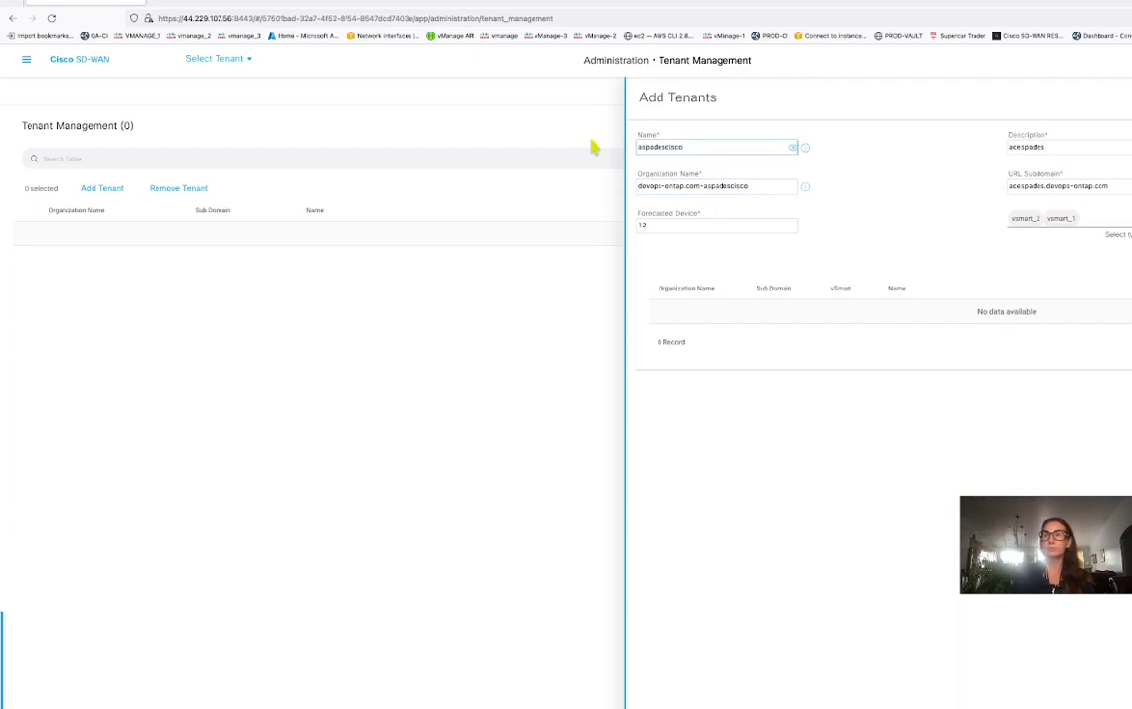
pyautogui.doubleClick(1058, 147)
pyautogui.hotkey('ctrl', 'v')
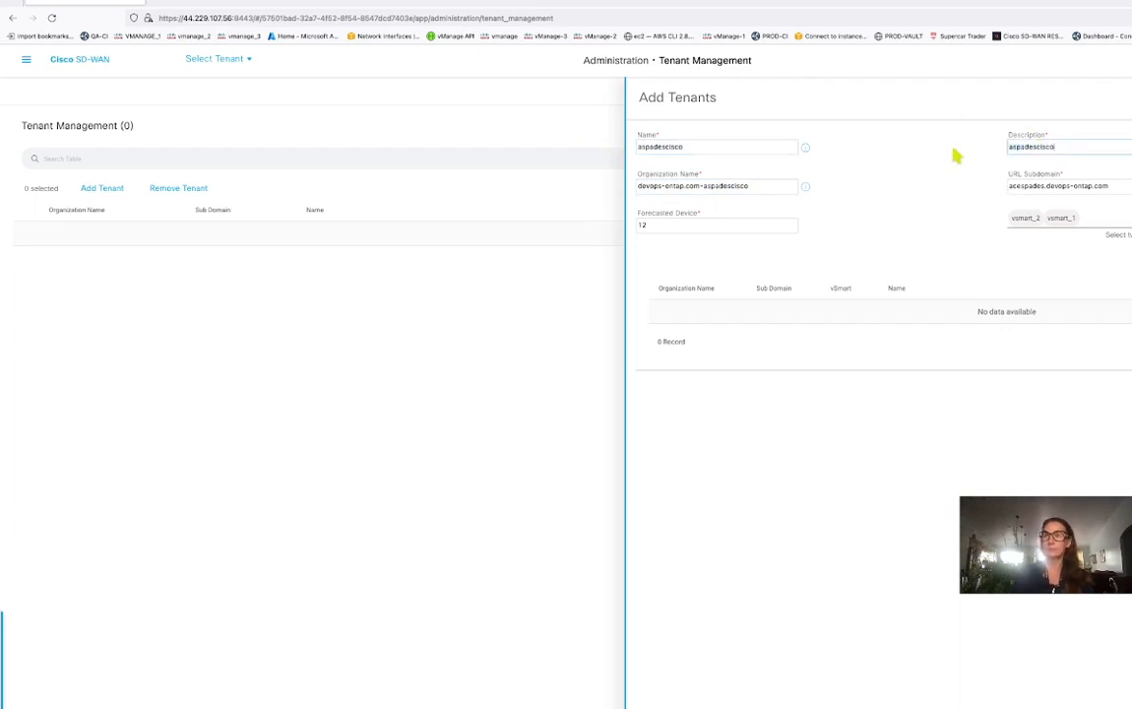
pyautogui.click(1045, 187)
pyautogui.press('BackSpace')
pyautogui.press('BackSpace')
pyautogui.press('BackSpace')
pyautogui.press('BackSpace')
pyautogui.press('BackSpace')
pyautogui.press('BackSpace')
pyautogui.press('BackSpace')
pyautogui.press('BackSpace')
pyautogui.press('BackSpace')
pyautogui.press('BackSpace')
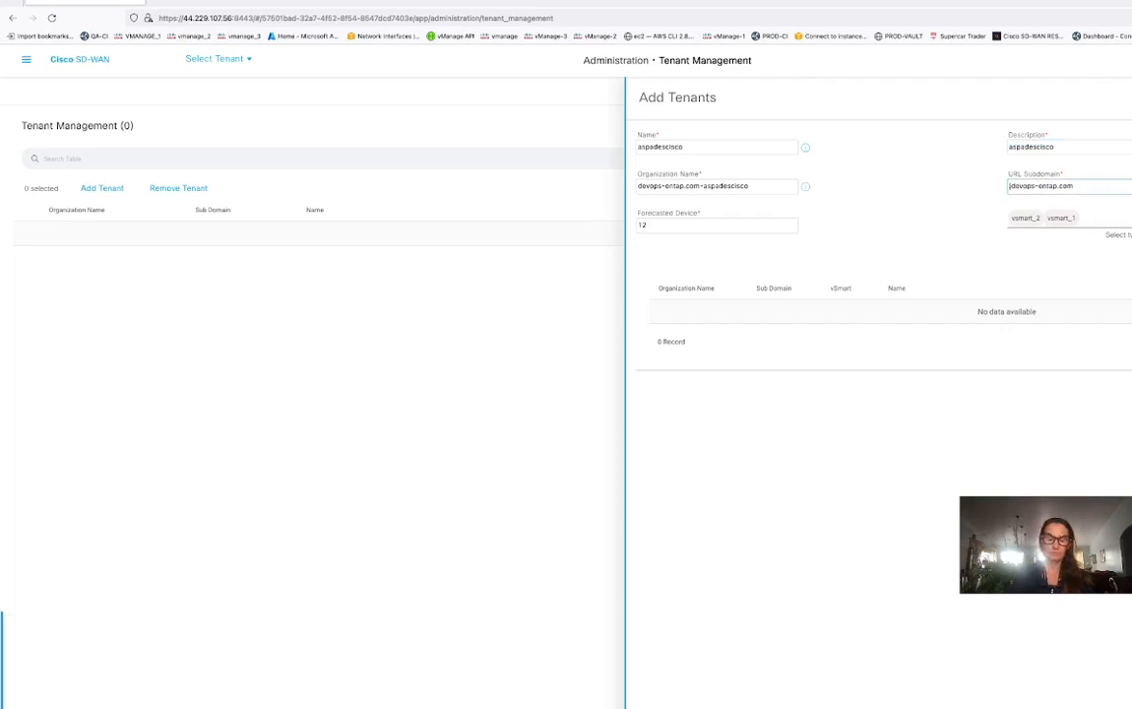
pyautogui.hotkey('ctrl', 'v')
pyautogui.write('.')
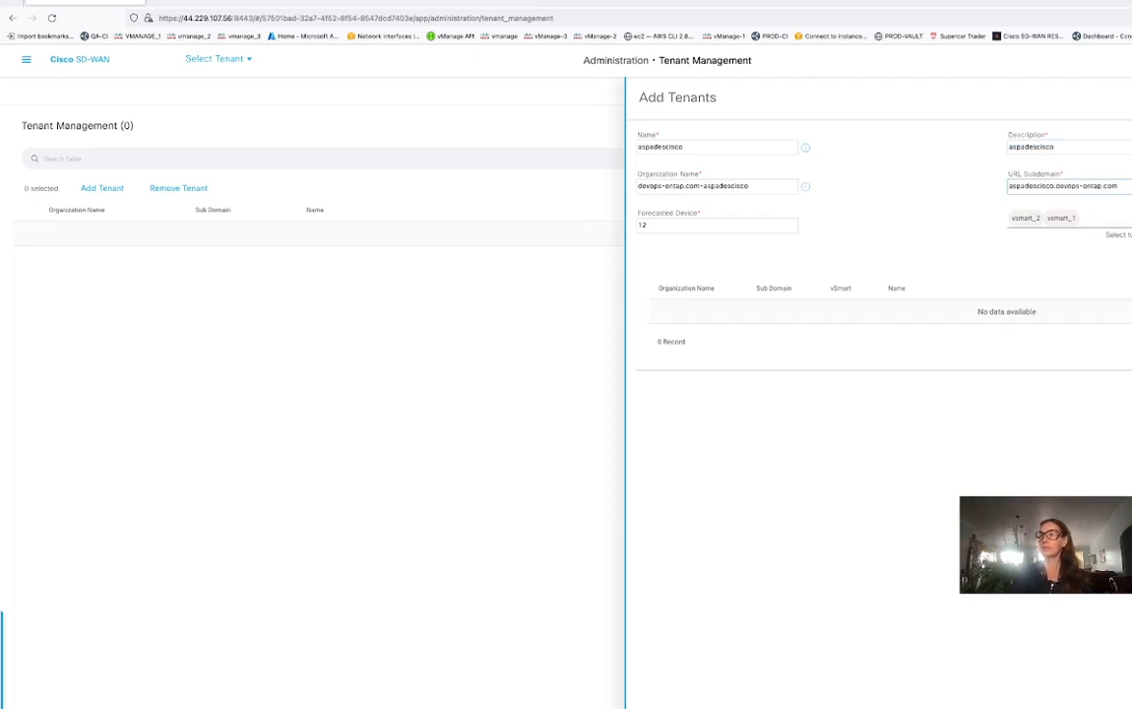
pyautogui.press('Return')
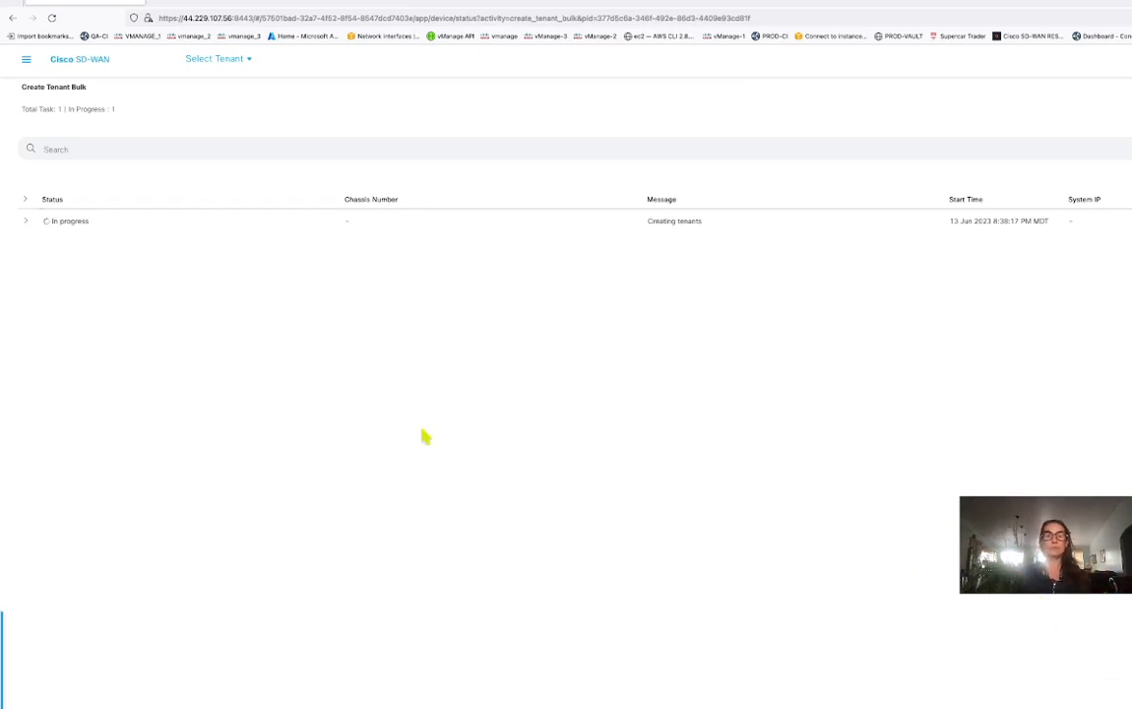
# Expand and collapse the Create Tenant Bulk task log to check its progress.
pyautogui.click(28, 222)
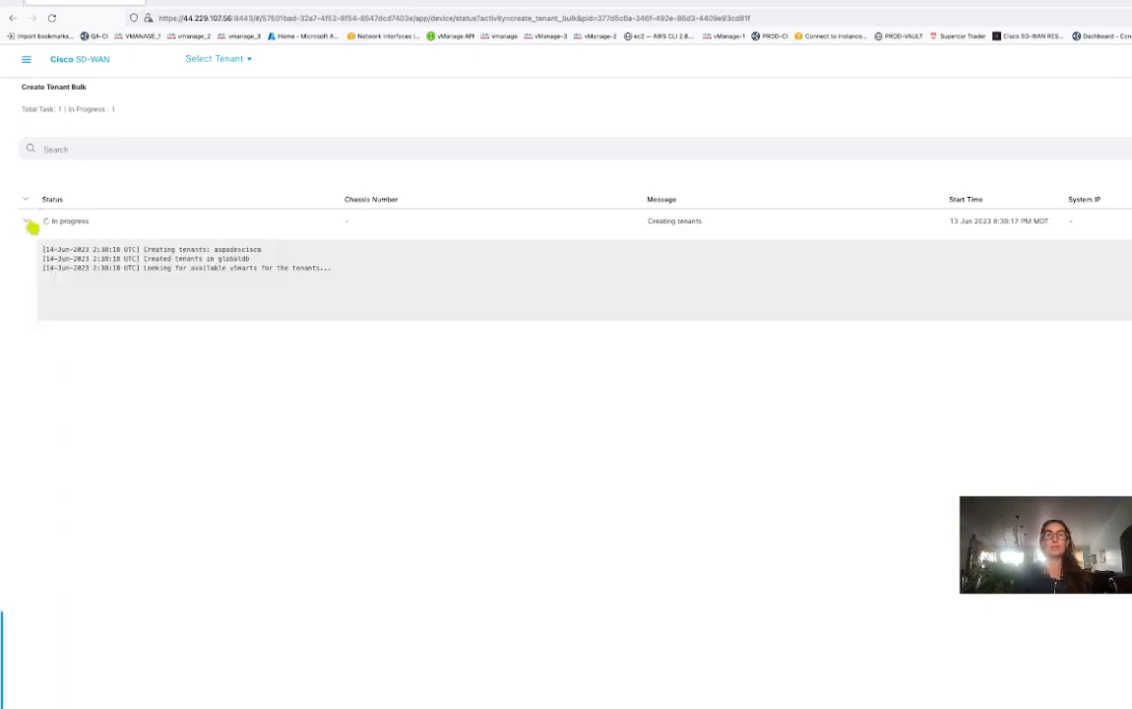
pyautogui.click(27, 223)
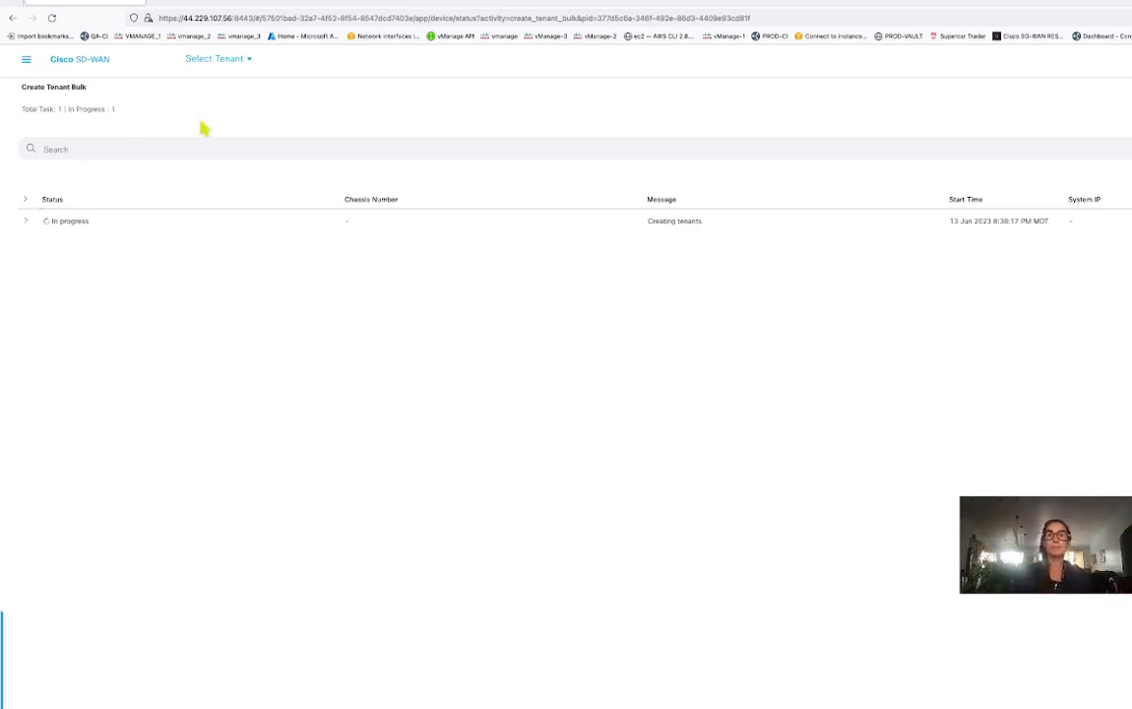
# Check the tenant selector from the SD-WAN dashboard without choosing a tenant.
pyautogui.click(247, 67)
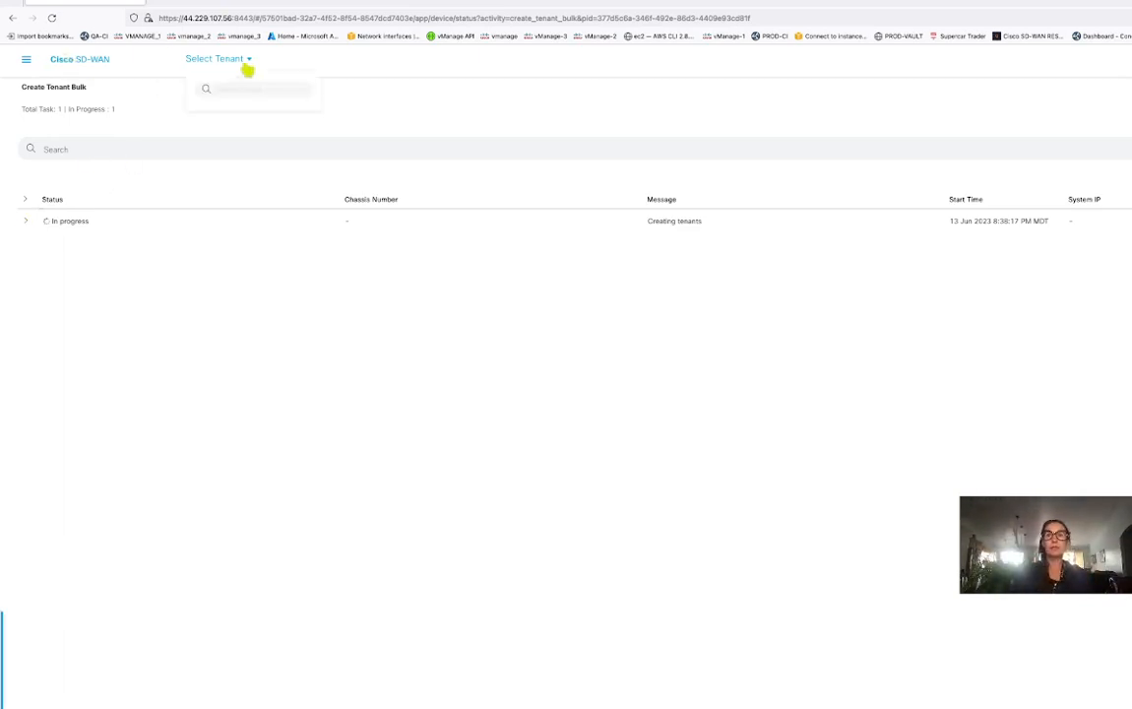
pyautogui.click(92, 63)
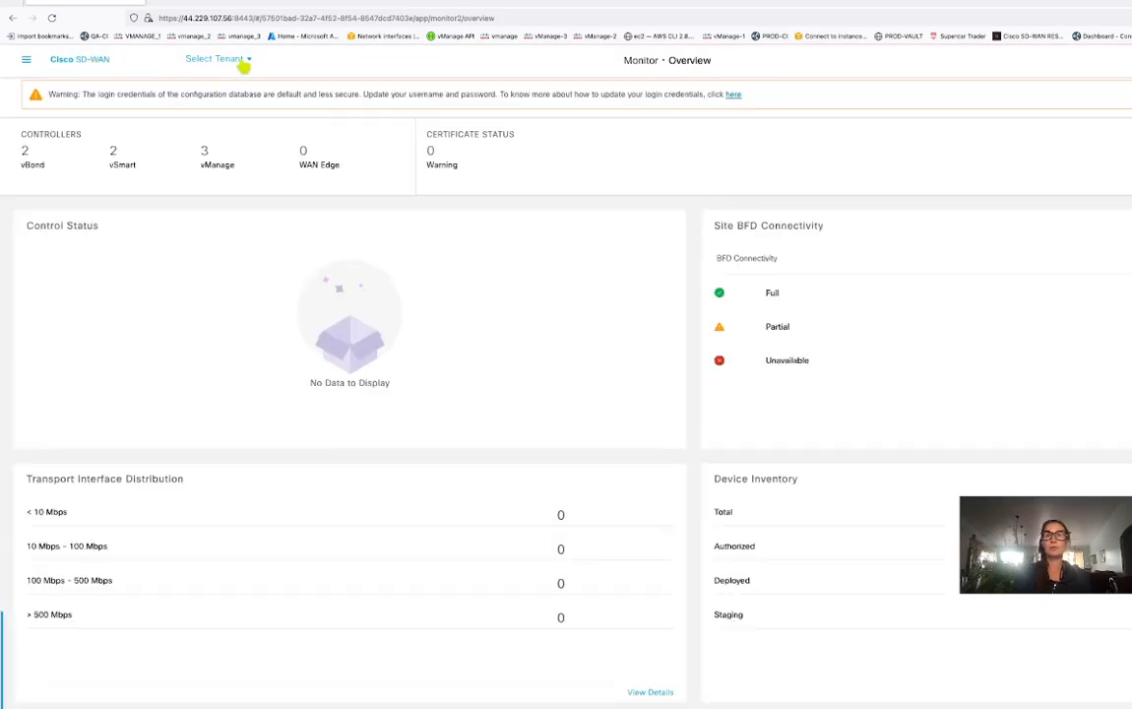
pyautogui.click(243, 65)
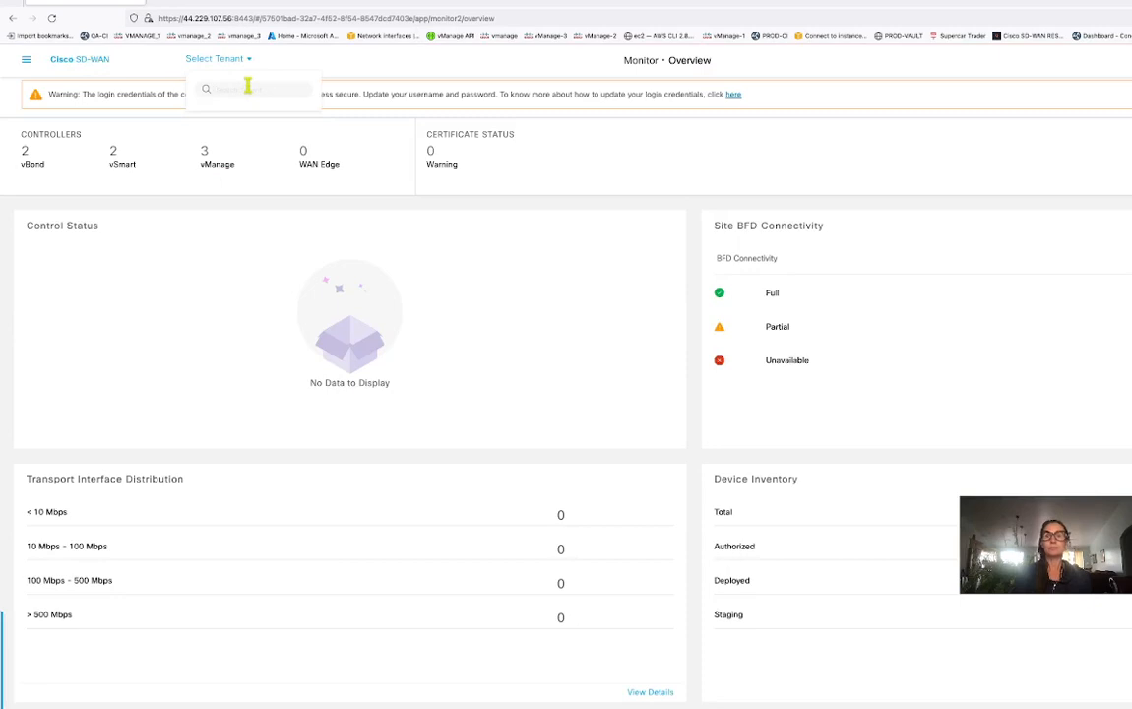
pyautogui.click(248, 86)
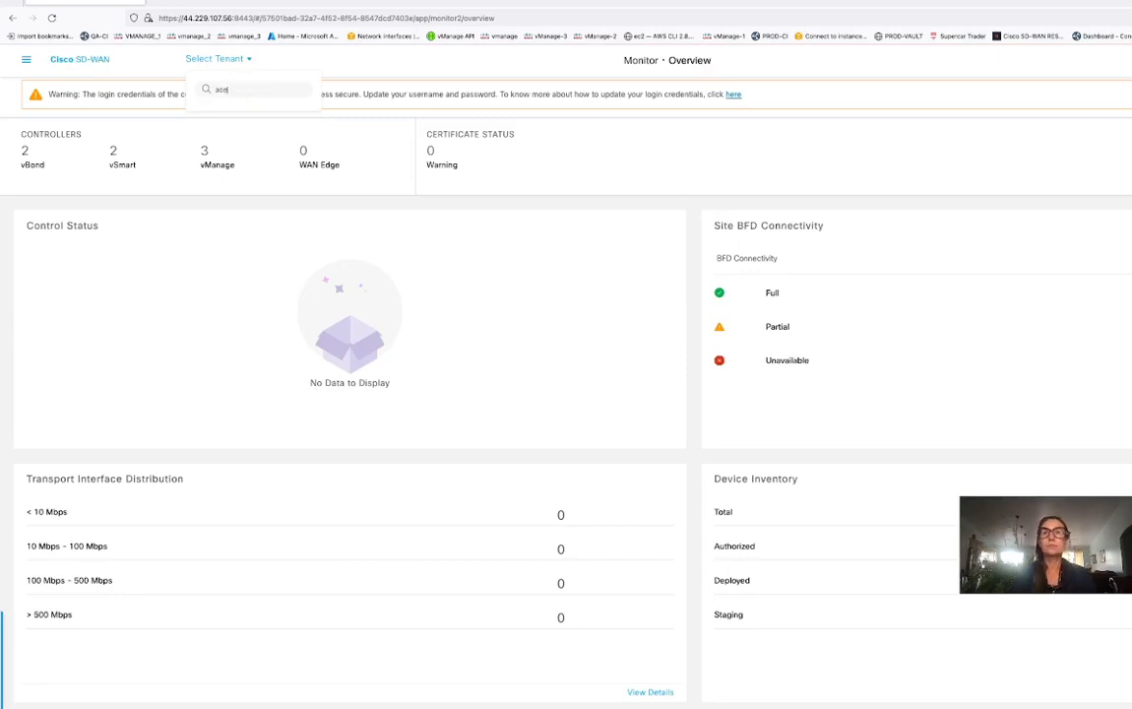
pyautogui.click(642, 157)
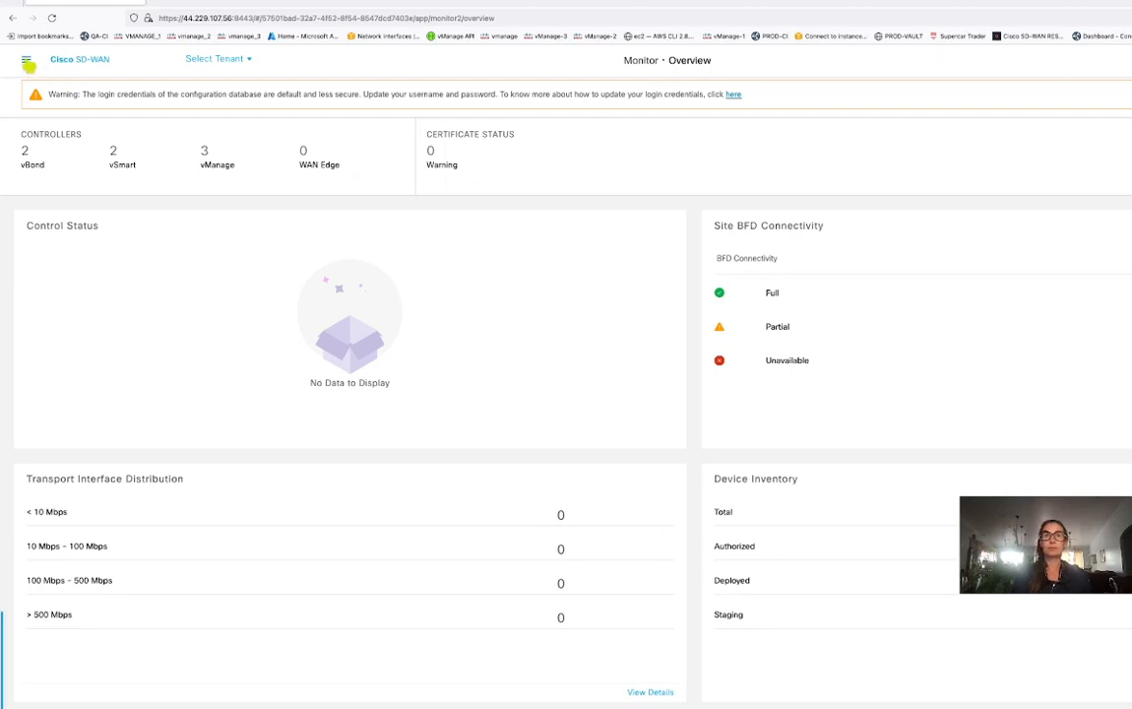
# Go to Administration > Tenant Management and check its Tenants and Tiers tabs.
pyautogui.click(27, 62)
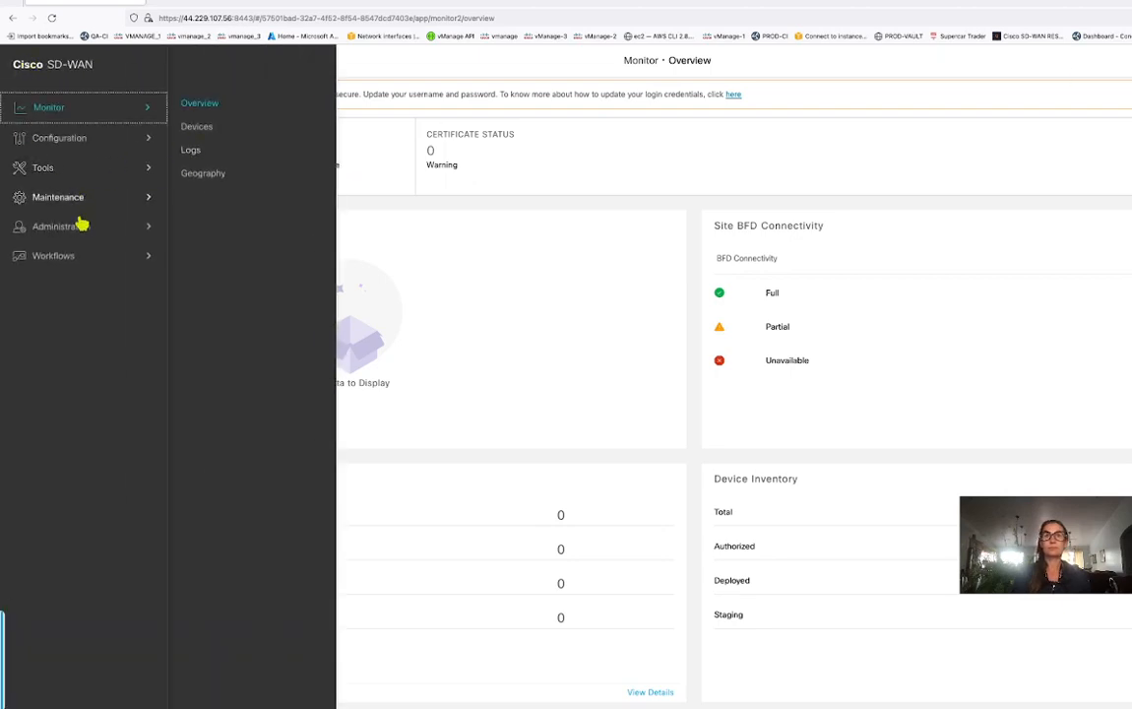
pyautogui.click(84, 227)
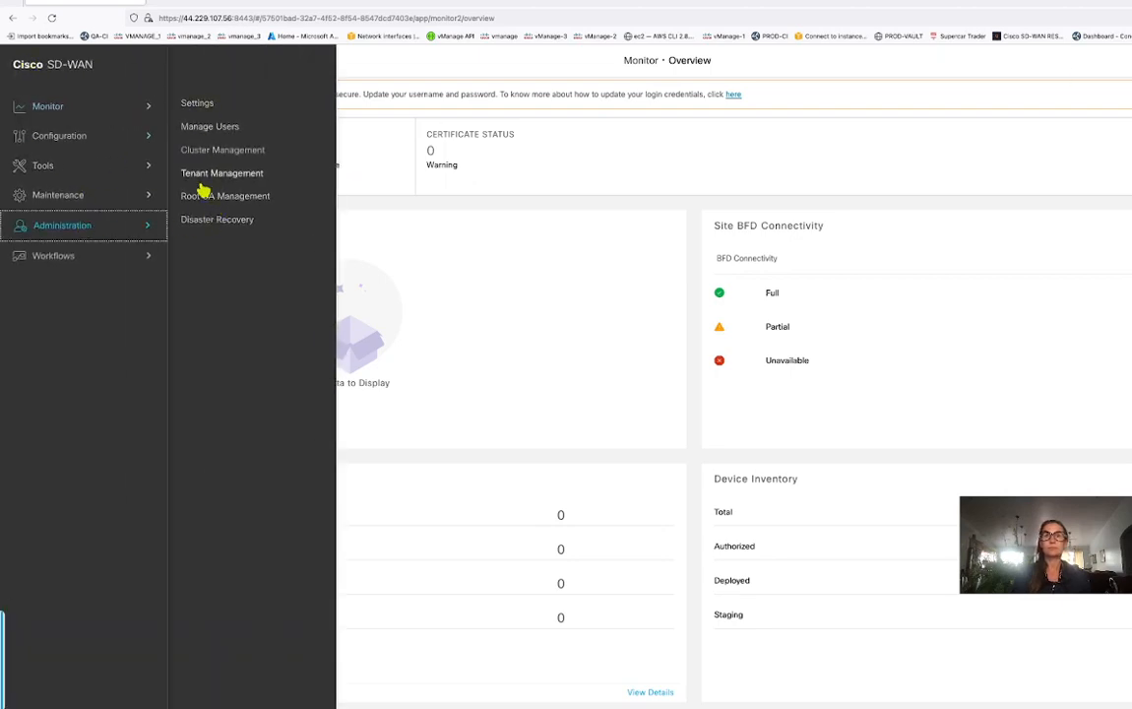
pyautogui.click(202, 175)
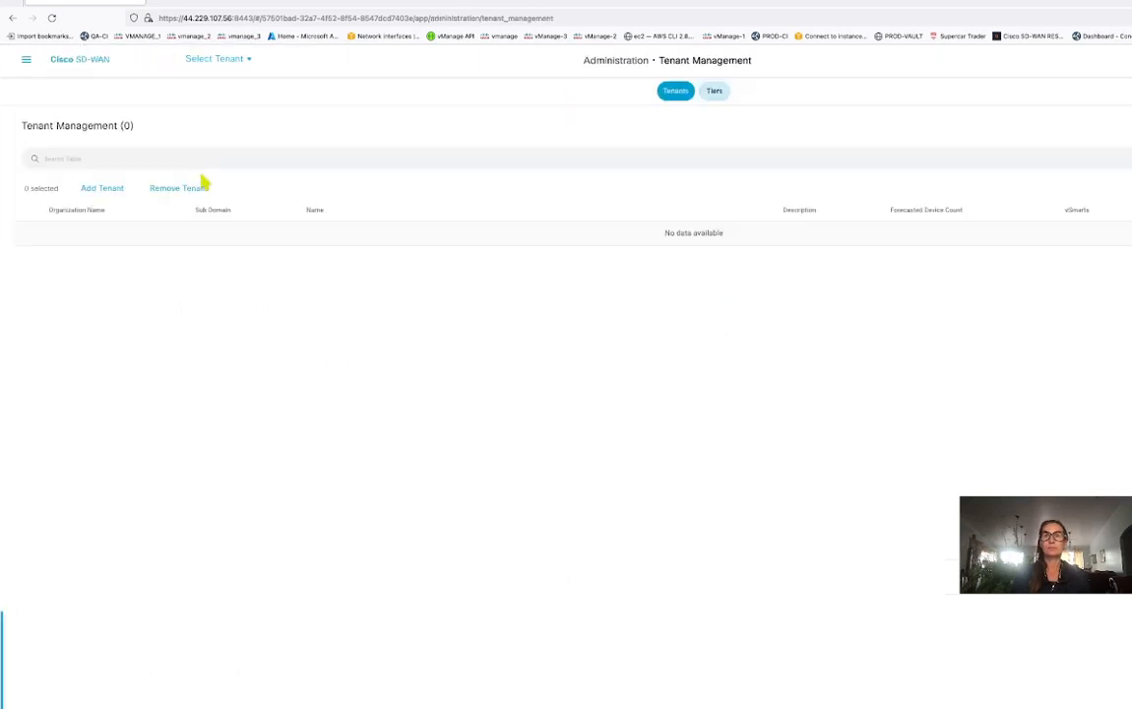
pyautogui.click(248, 61)
pyautogui.click(226, 88)
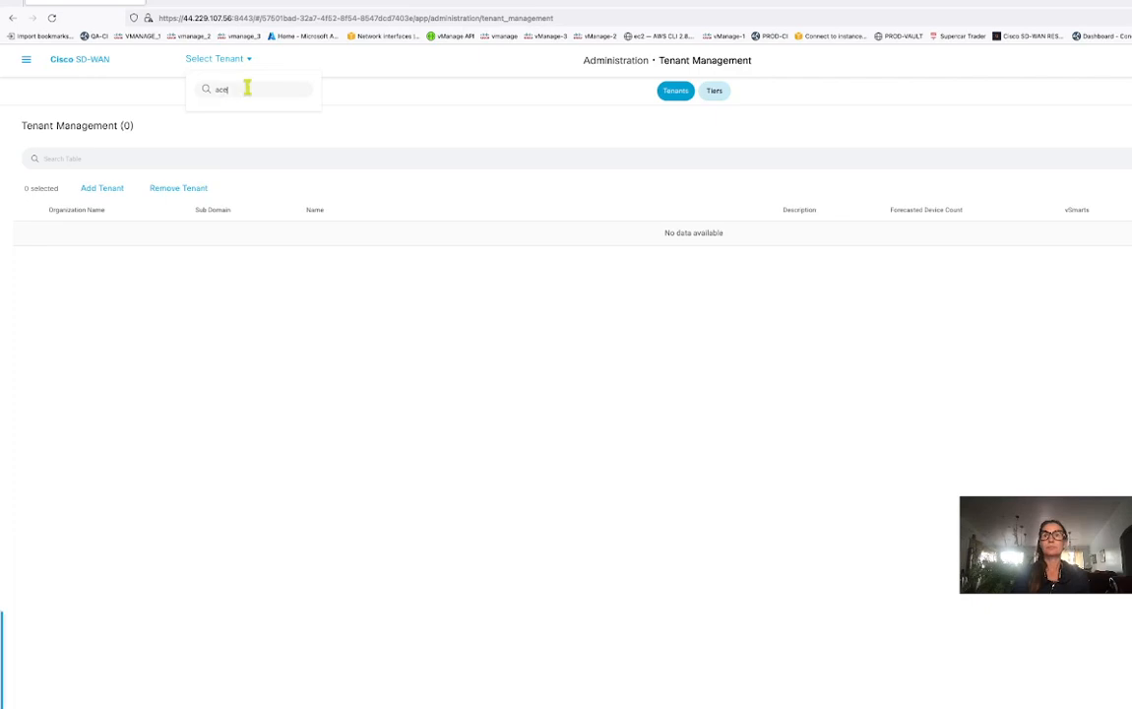
pyautogui.click(715, 94)
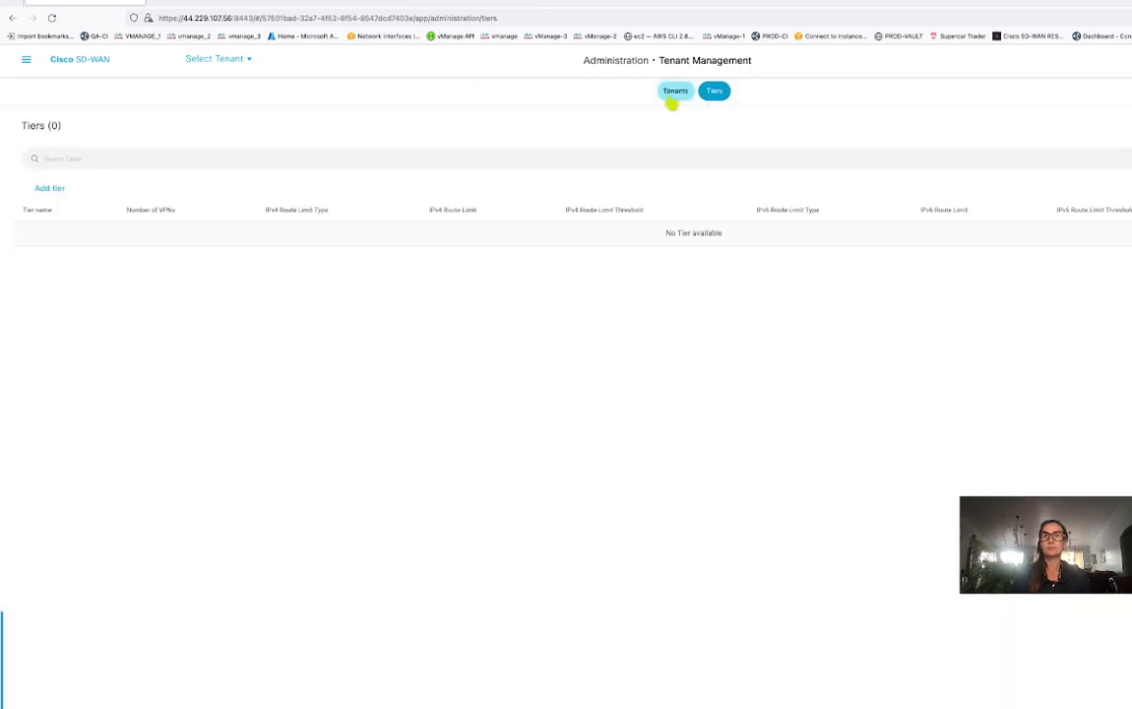
pyautogui.click(671, 100)
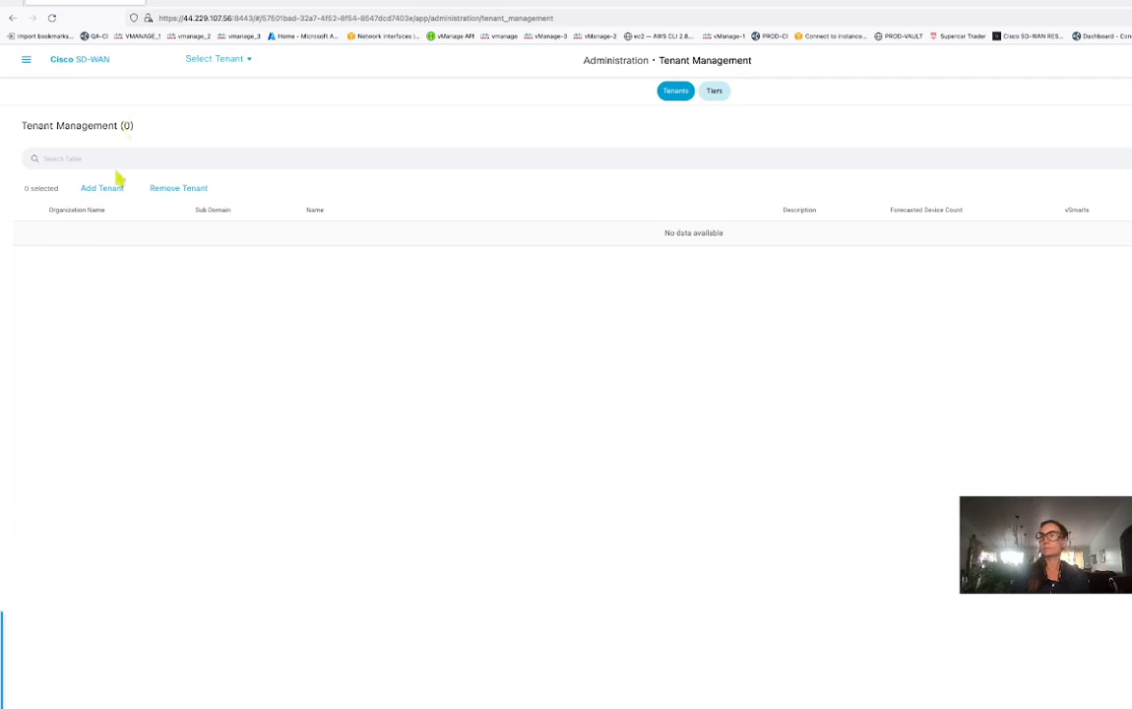
pyautogui.click(238, 65)
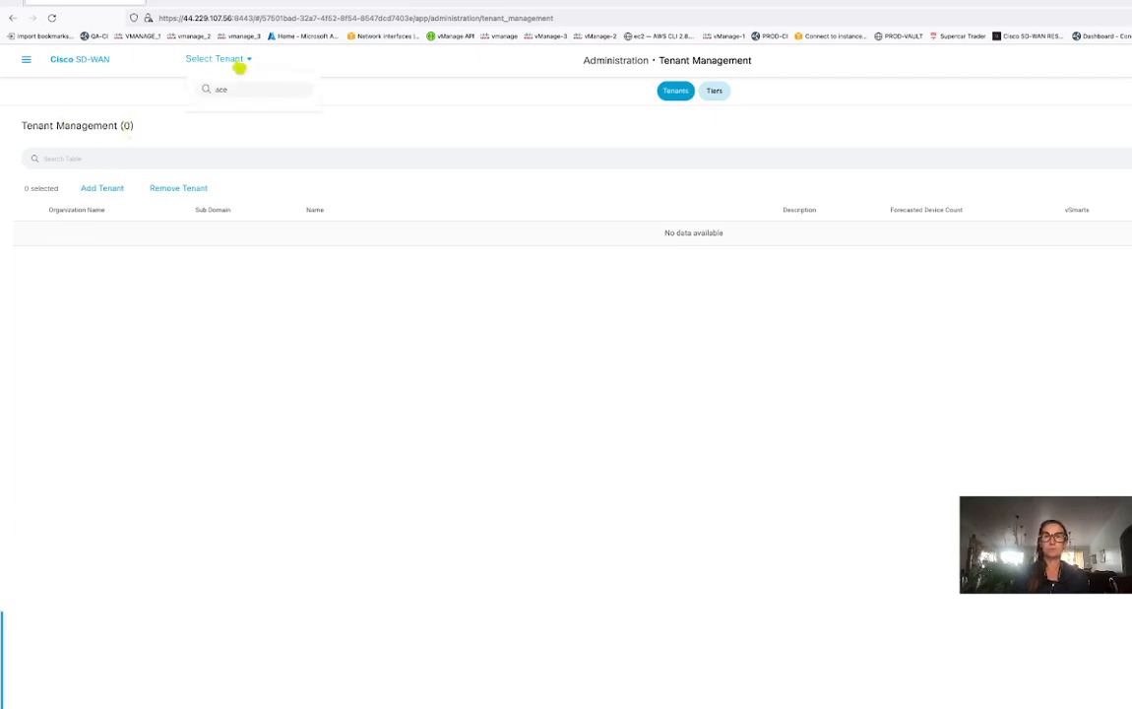
# Reload Tenant Management and open the Add Tenant > New Tenant form.
pyautogui.click(104, 190)
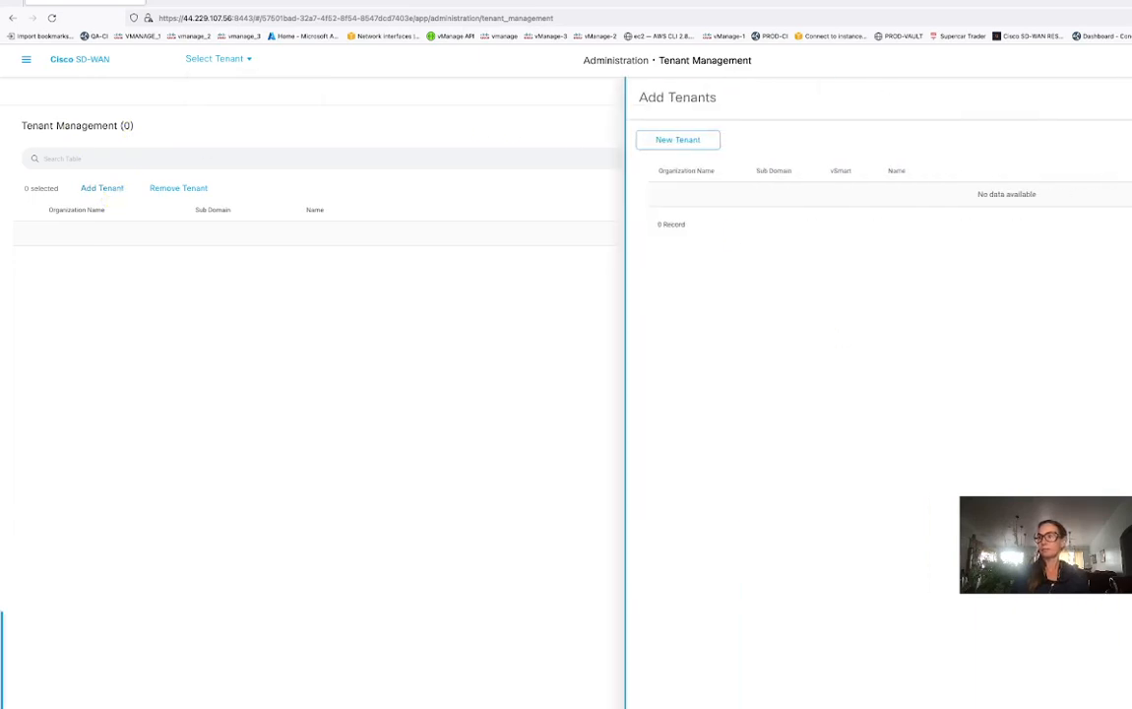
pyautogui.click(25, 60)
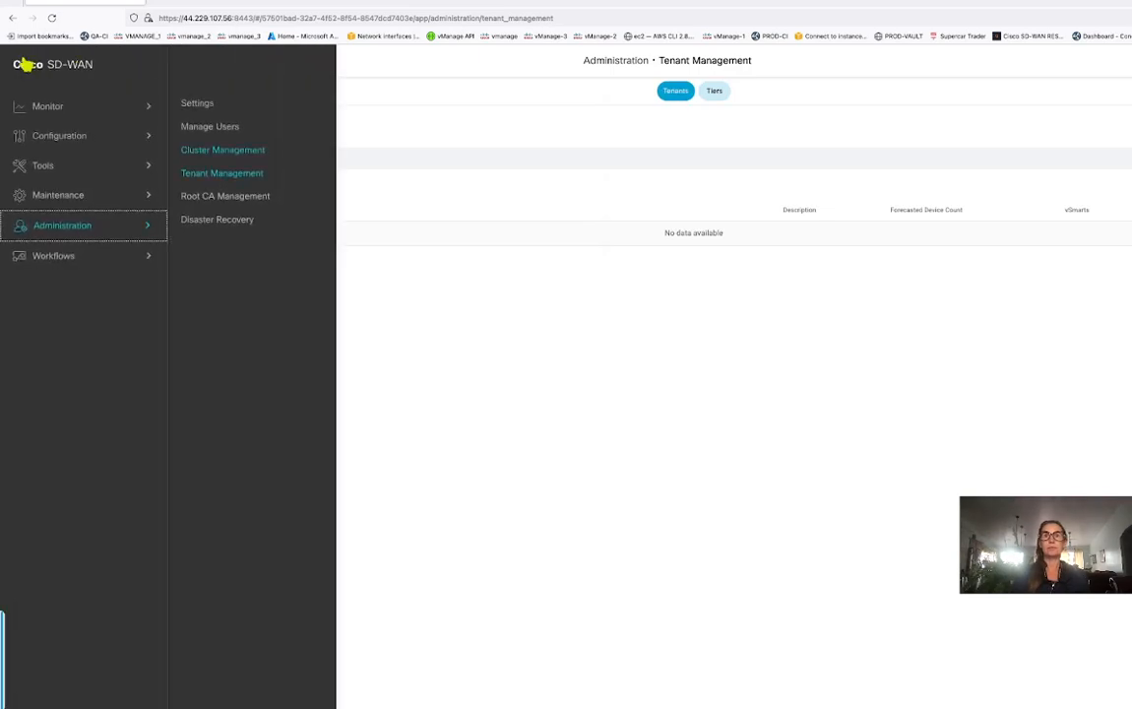
pyautogui.click(226, 175)
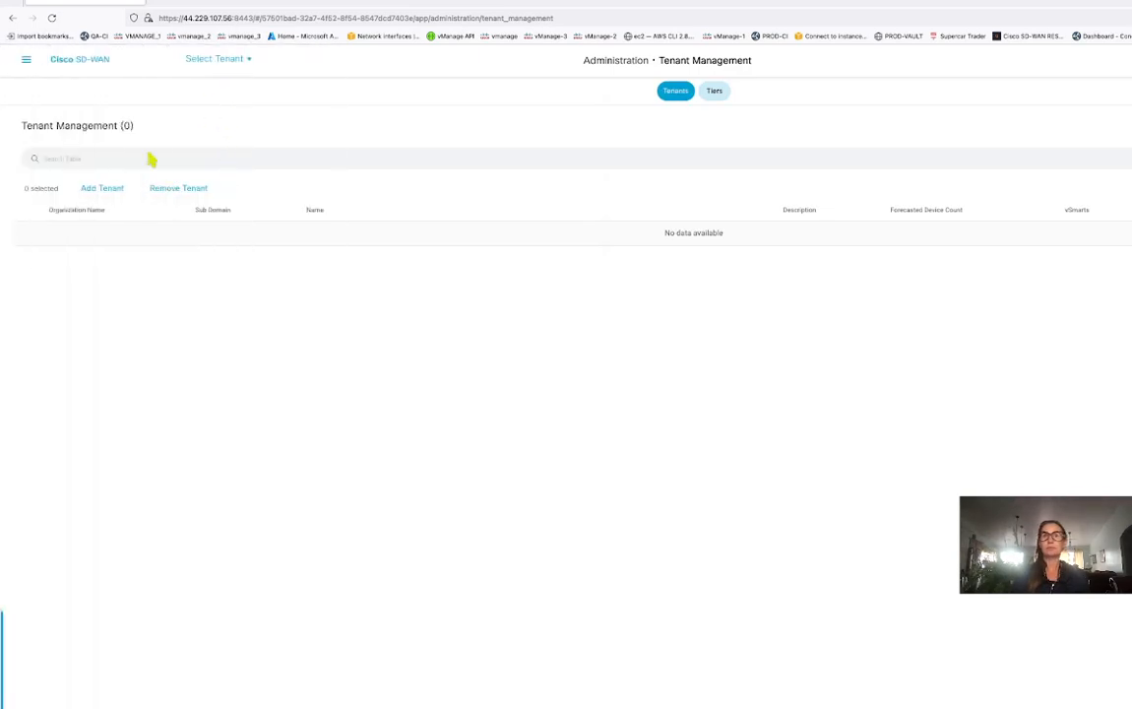
pyautogui.click(110, 191)
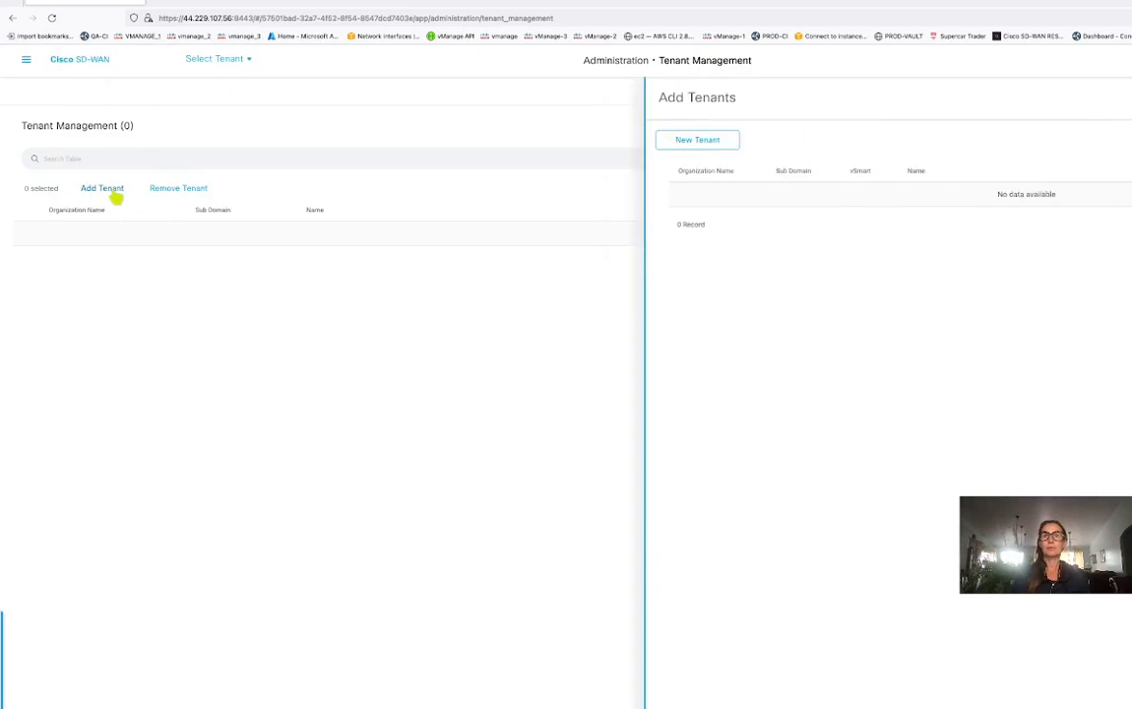
pyautogui.click(695, 144)
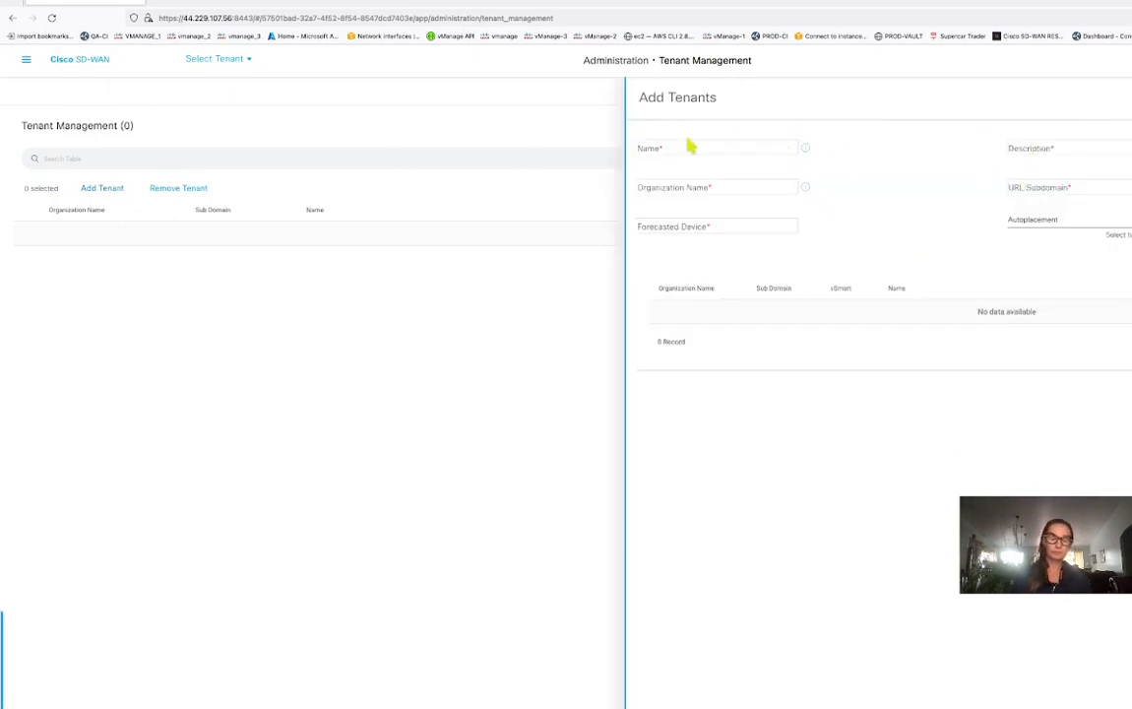
# Enter name and description aspadescisco, 12 forecasted devices, and assign vsmart_2 and vsmart_1.
pyautogui.click(655, 148)
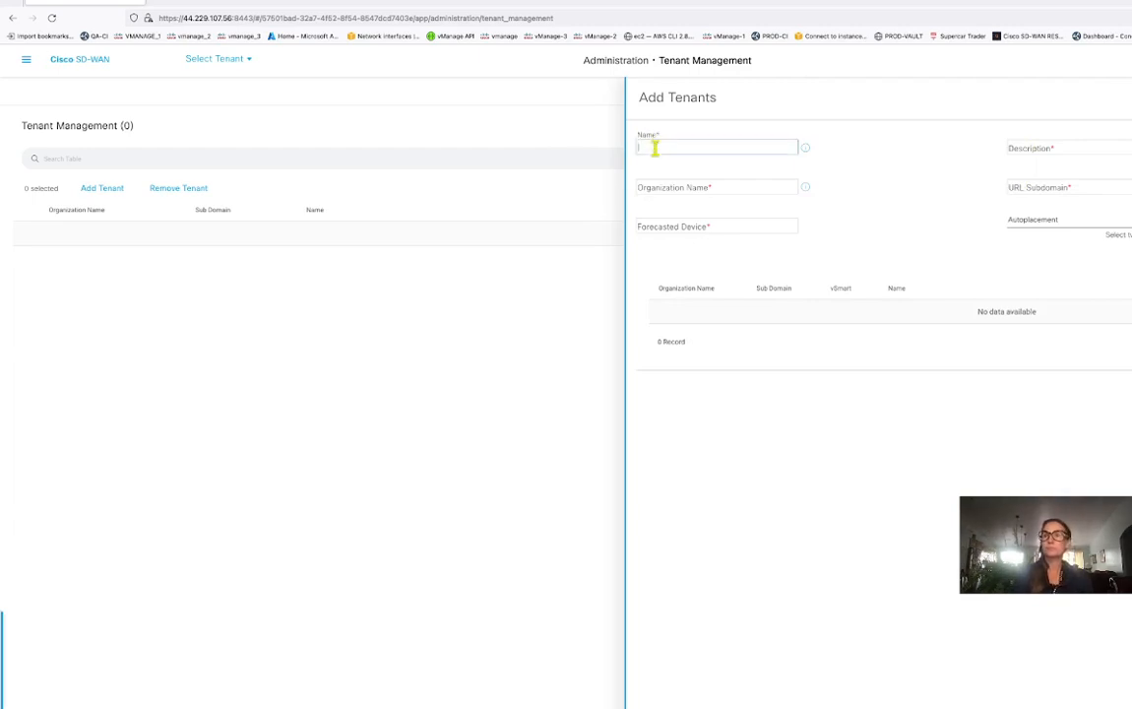
pyautogui.write('aspadescisco')
pyautogui.click(1054, 146)
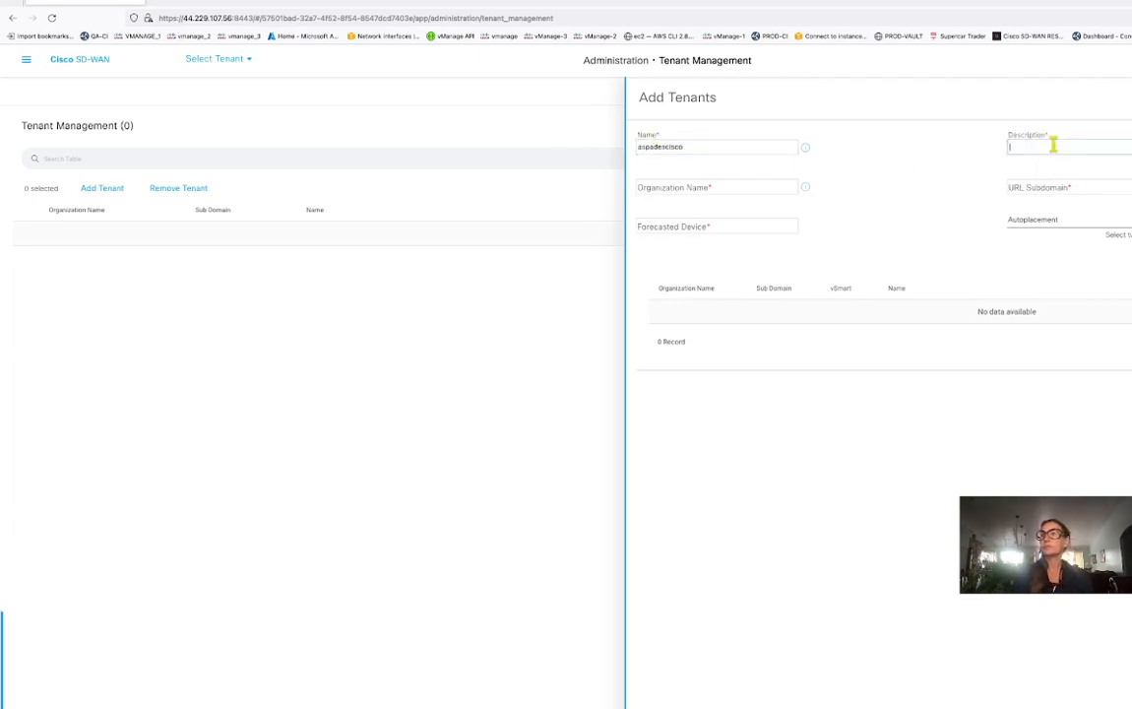
pyautogui.write('aspadescisco')
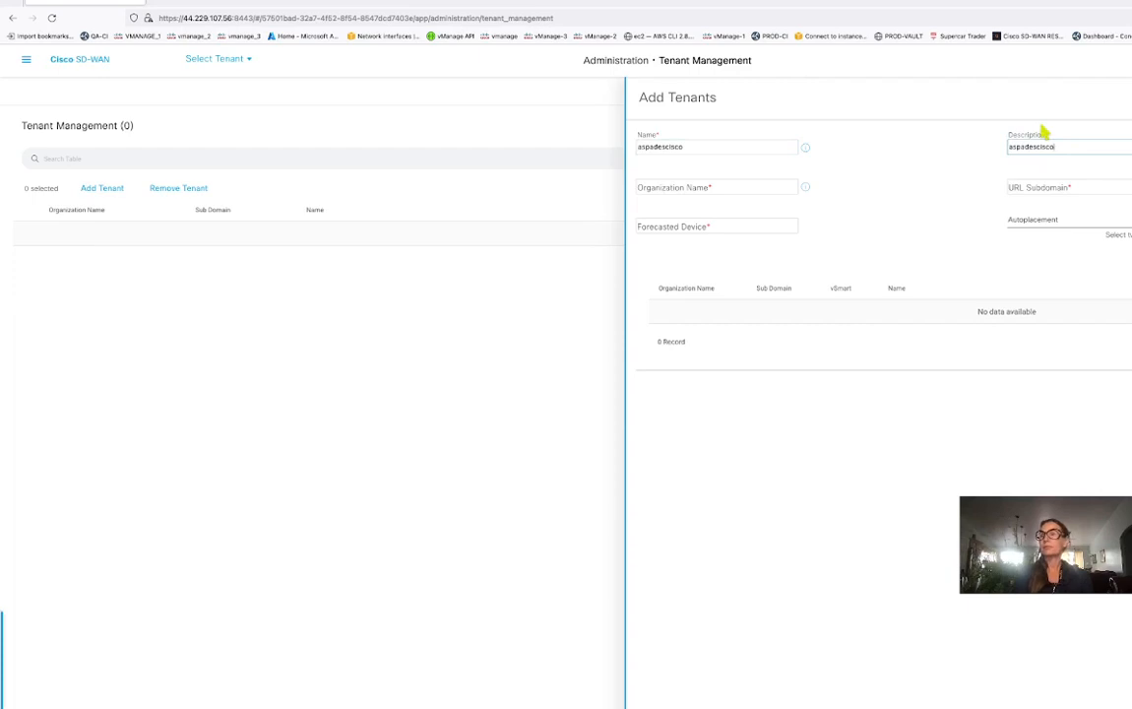
pyautogui.click(698, 227)
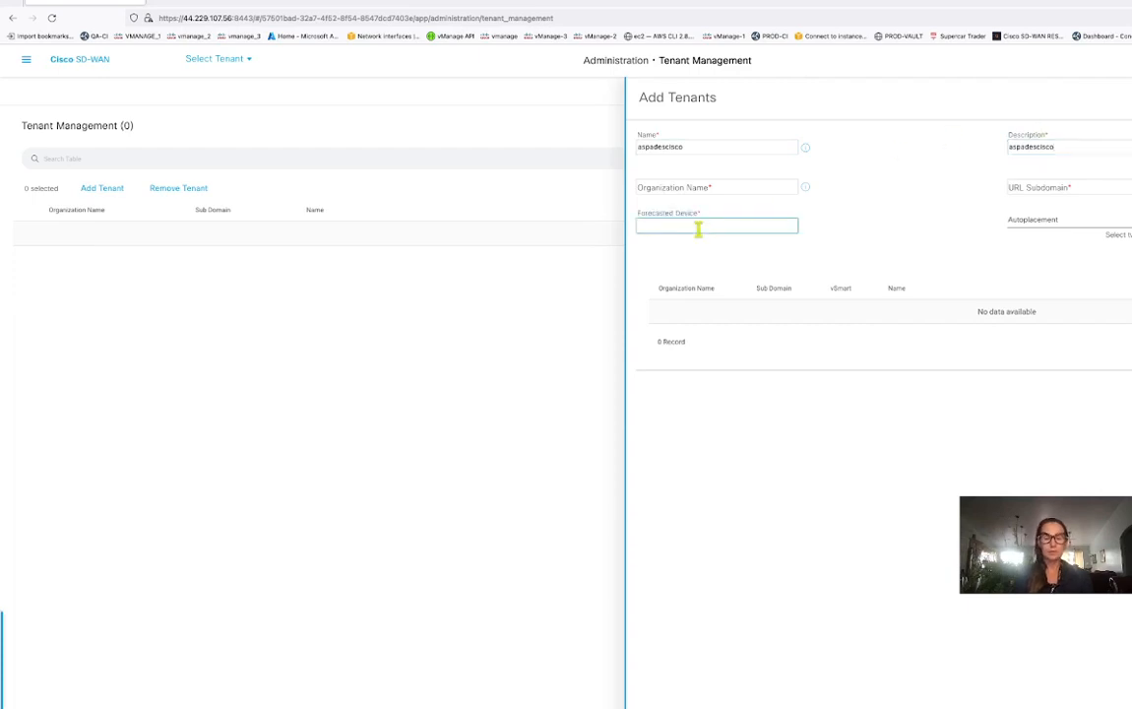
pyautogui.write('12')
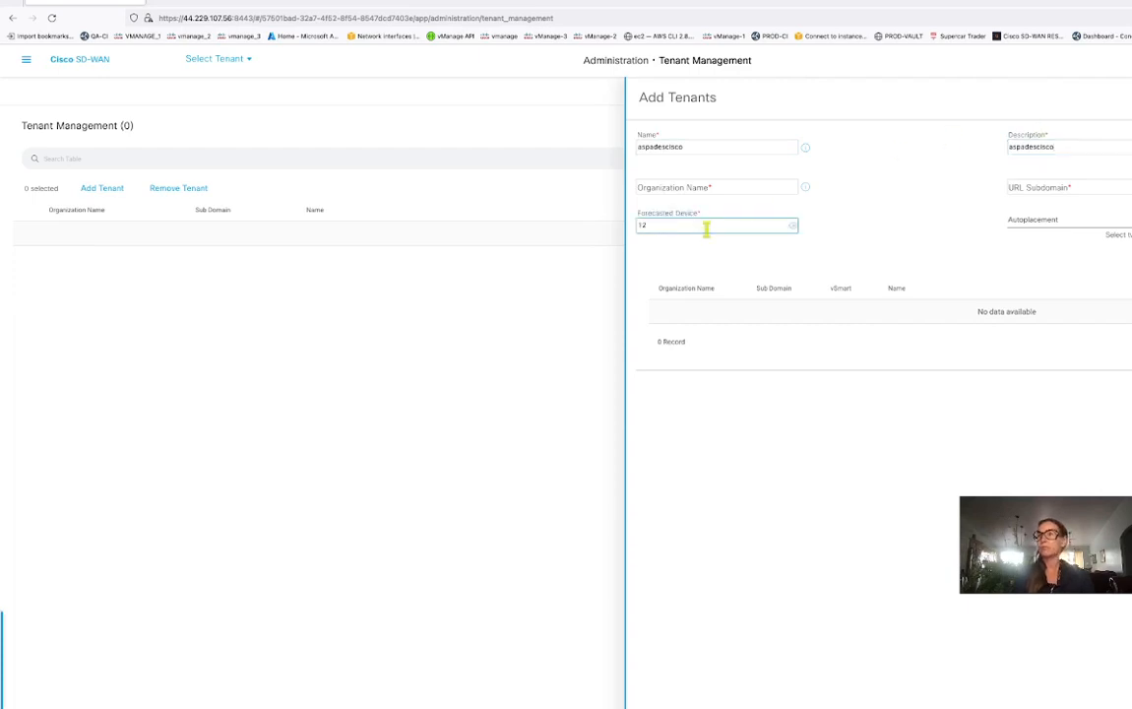
pyautogui.click(1033, 223)
pyautogui.click(1015, 278)
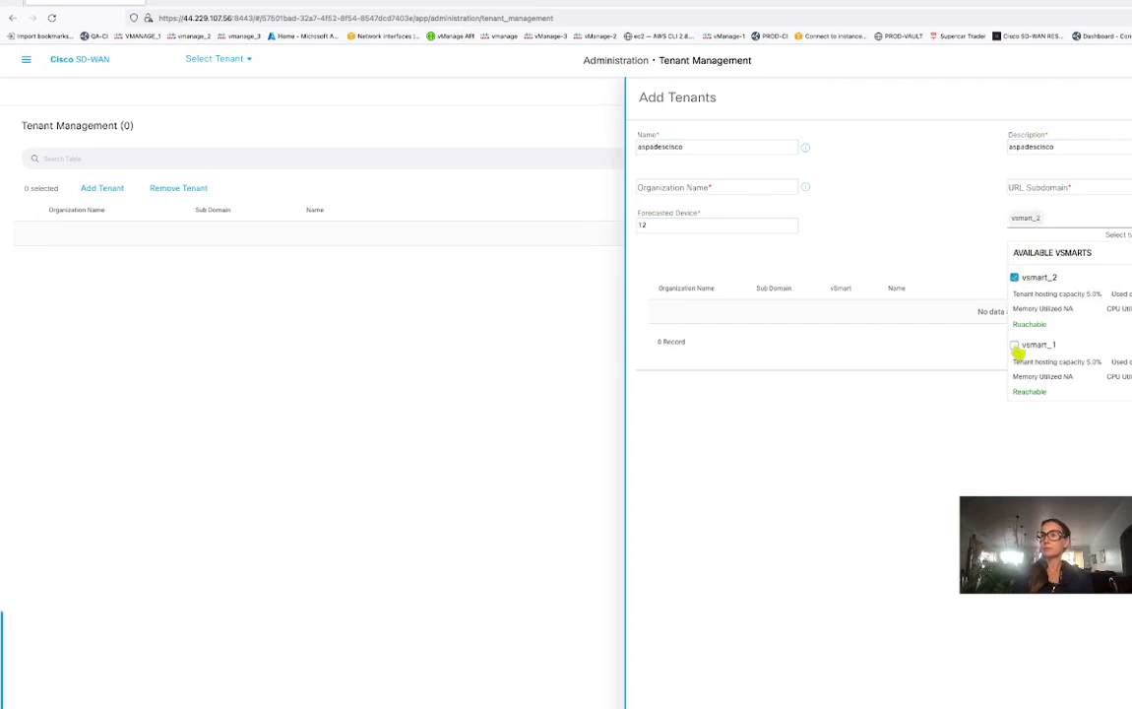
pyautogui.click(1014, 345)
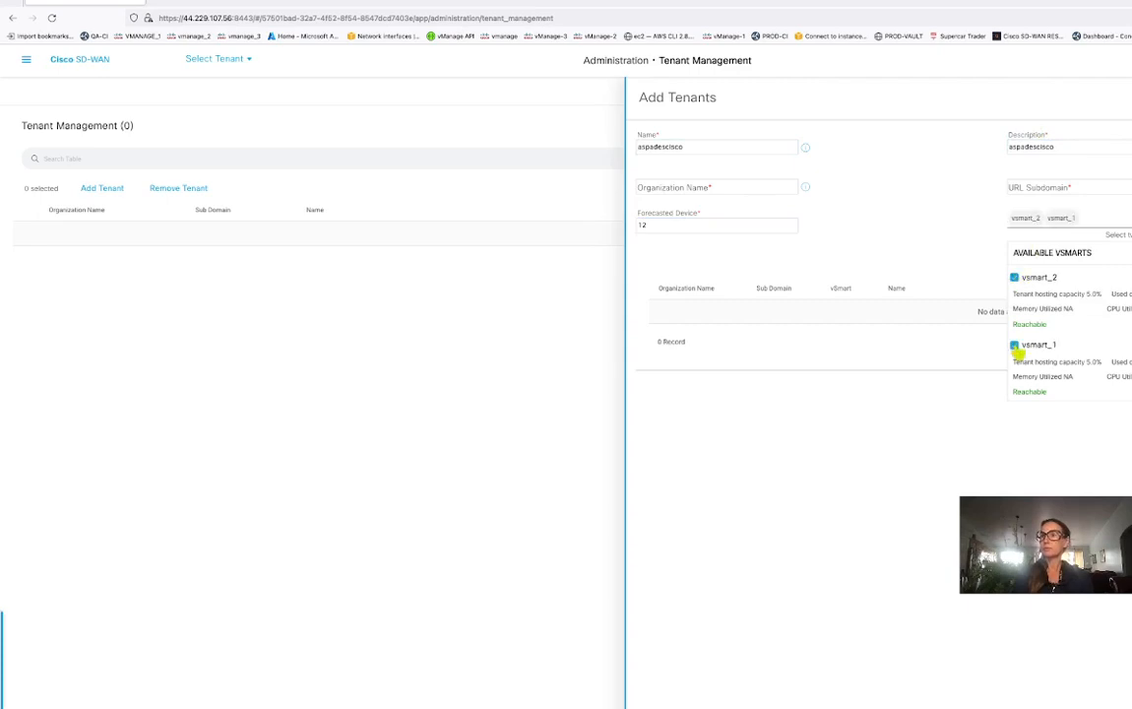
# Copy the PnP profile's organization name into the tenant's Organization Name field.
pyautogui.click(329, 7)
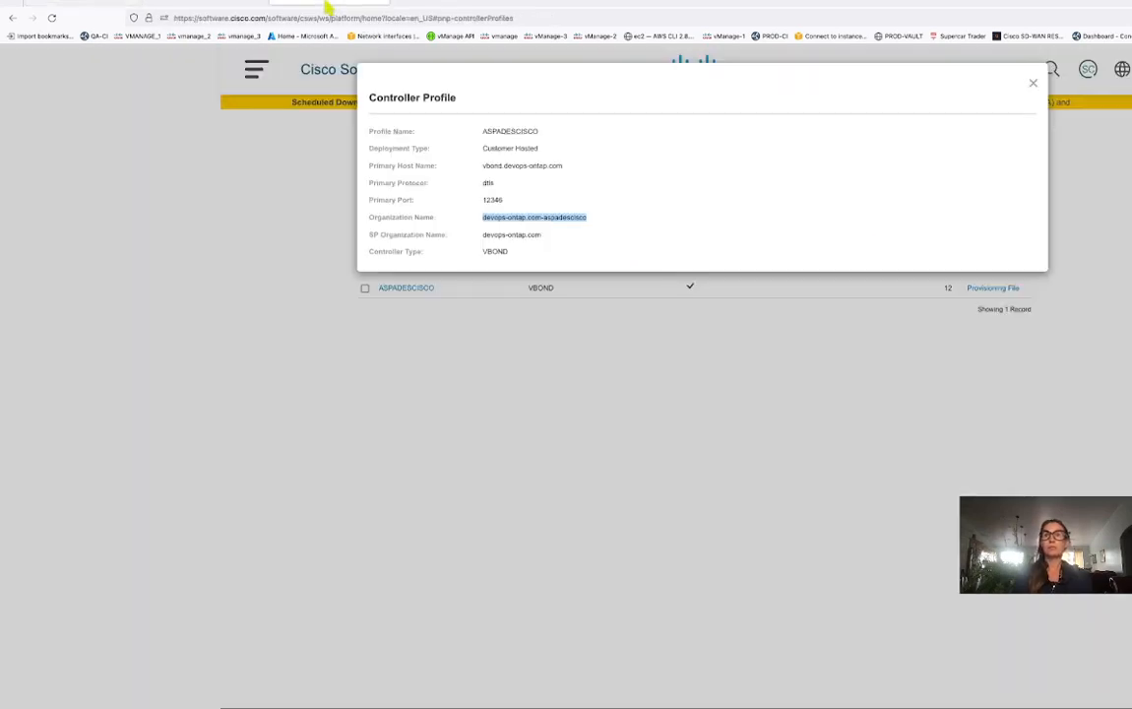
pyautogui.rightClick(572, 217)
pyautogui.click(589, 221)
pyautogui.click(110, 5)
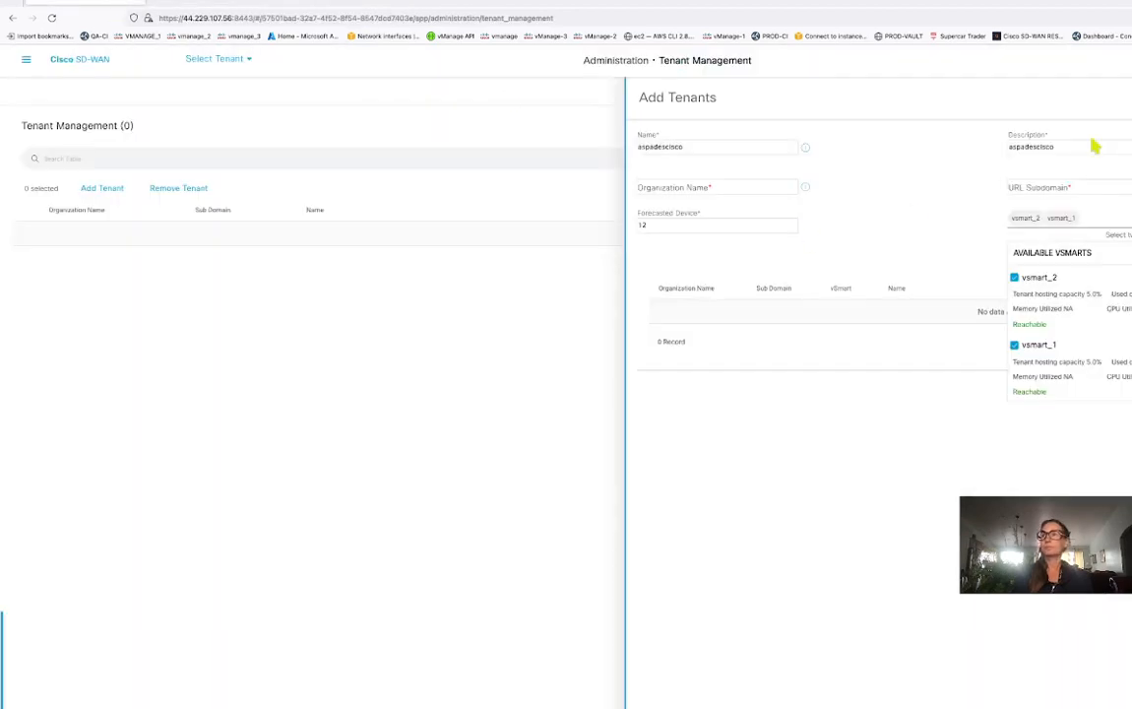
pyautogui.click(715, 189)
pyautogui.hotkey('ctrl', 'v')
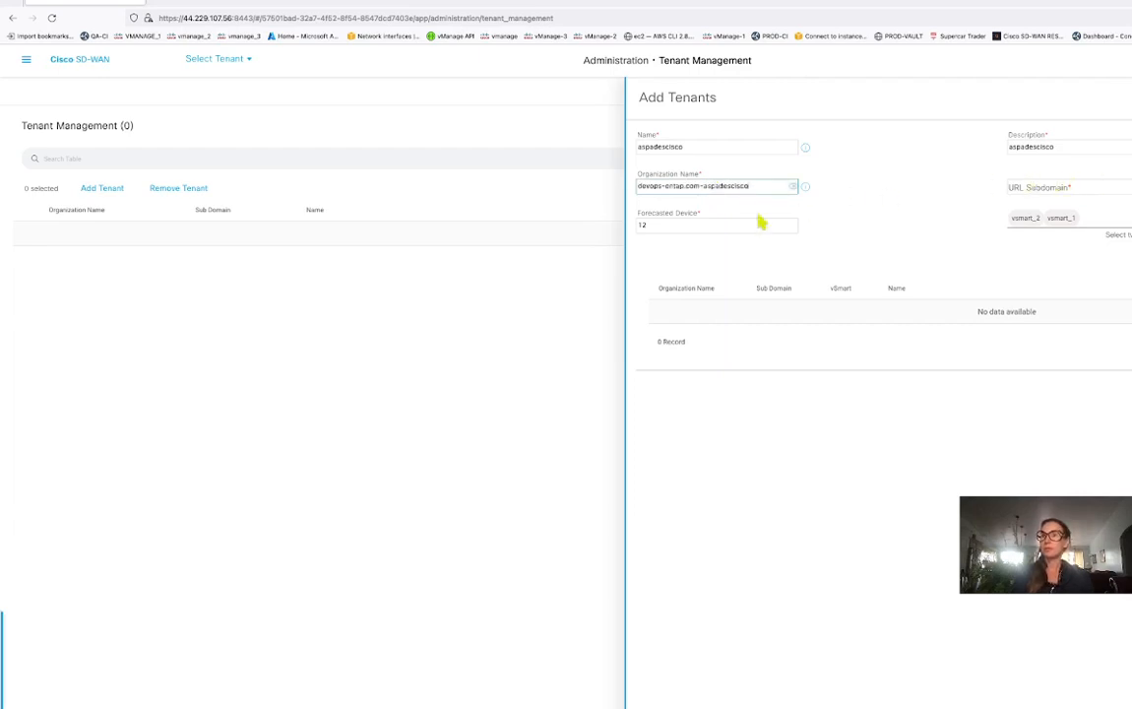
# Set the URL Subdomain to aspadescisco.devops-ontap.com and submit the tenant.
pyautogui.moveTo(705, 185); pyautogui.dragTo(763, 188)
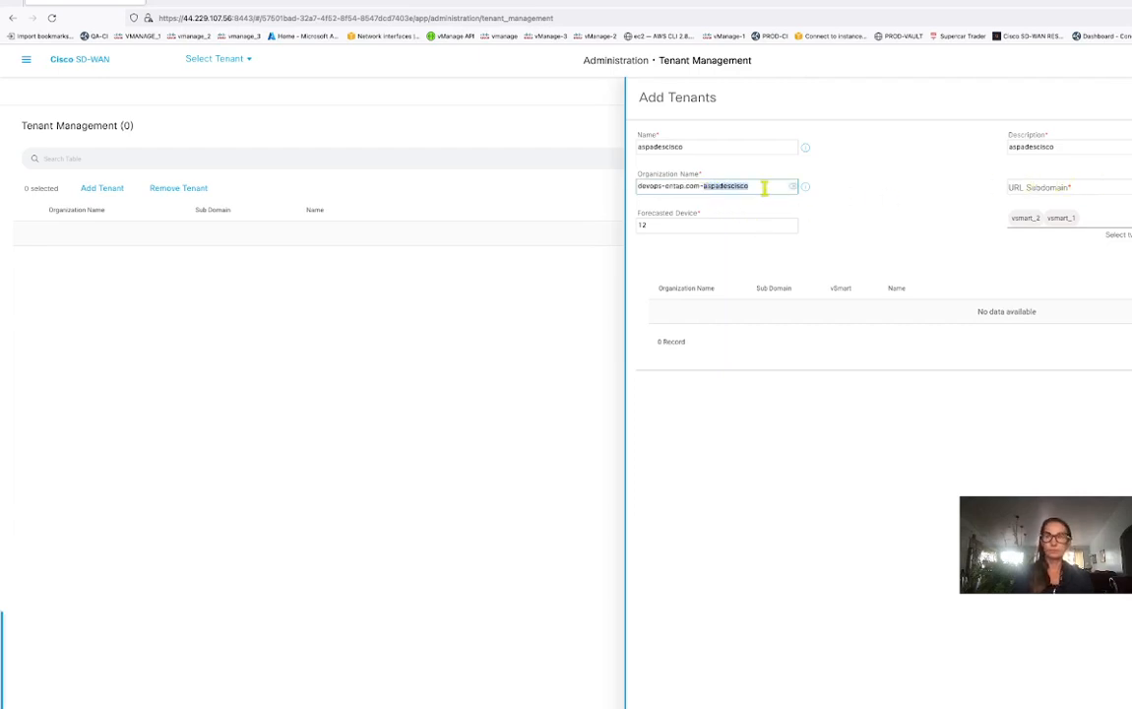
pyautogui.click(1013, 186)
pyautogui.hotkey('ctrl', 'v')
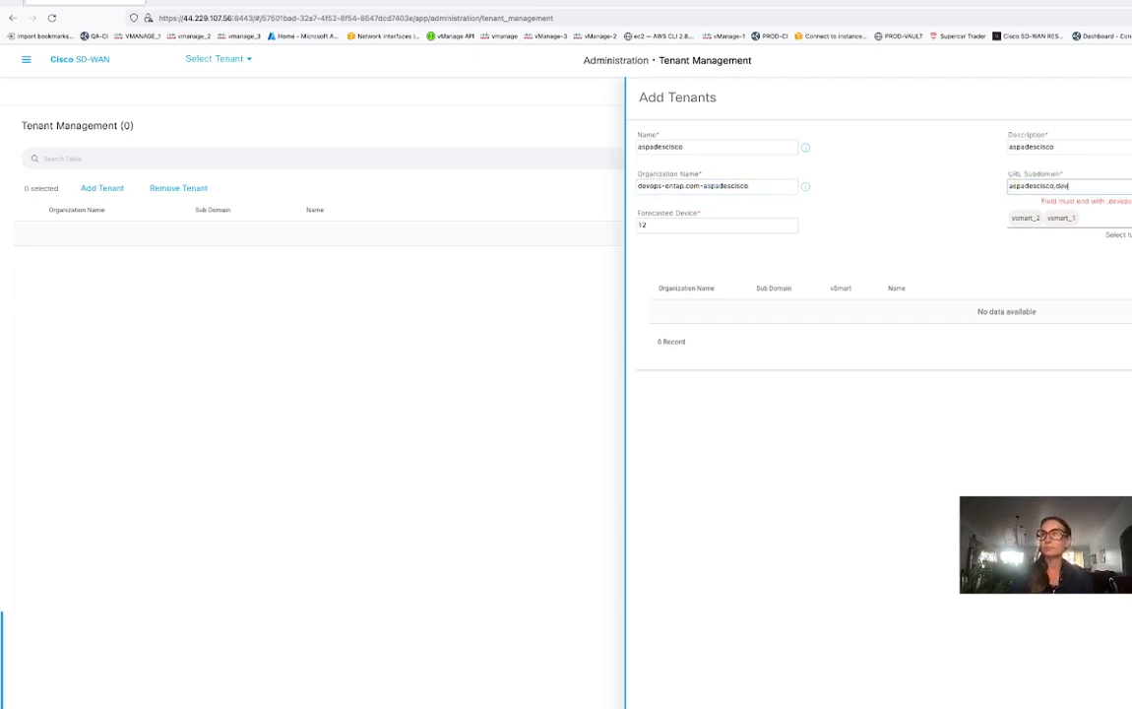
pyautogui.write('.devops-ontap.c')
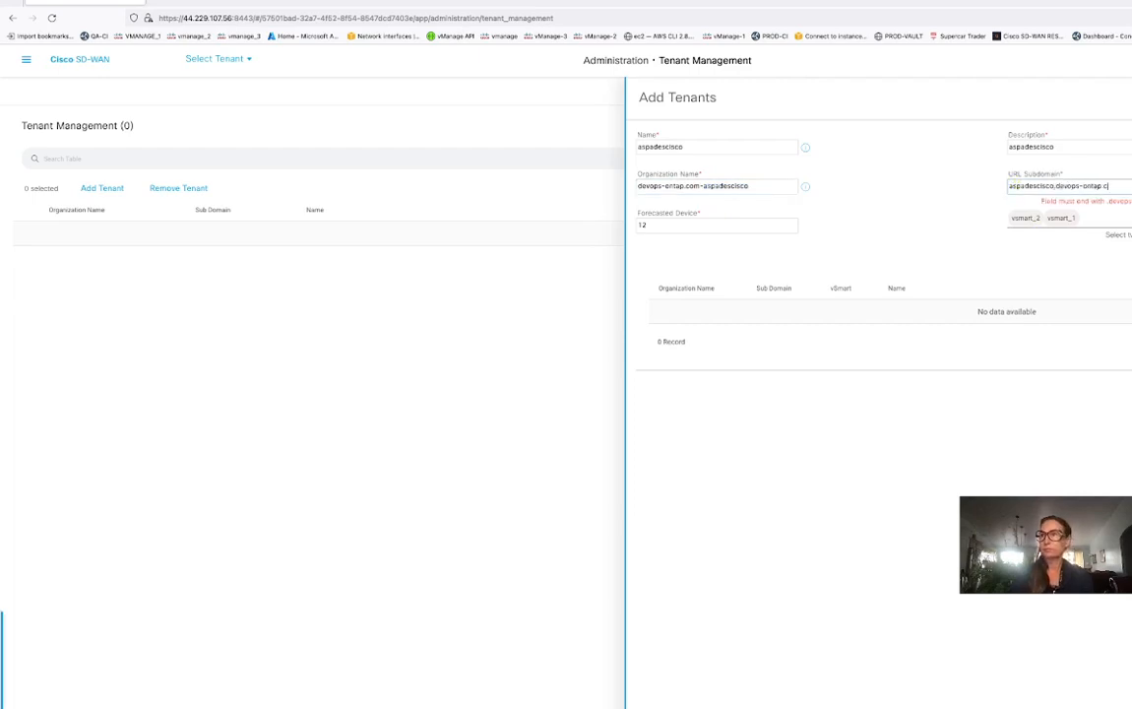
pyautogui.write('om')
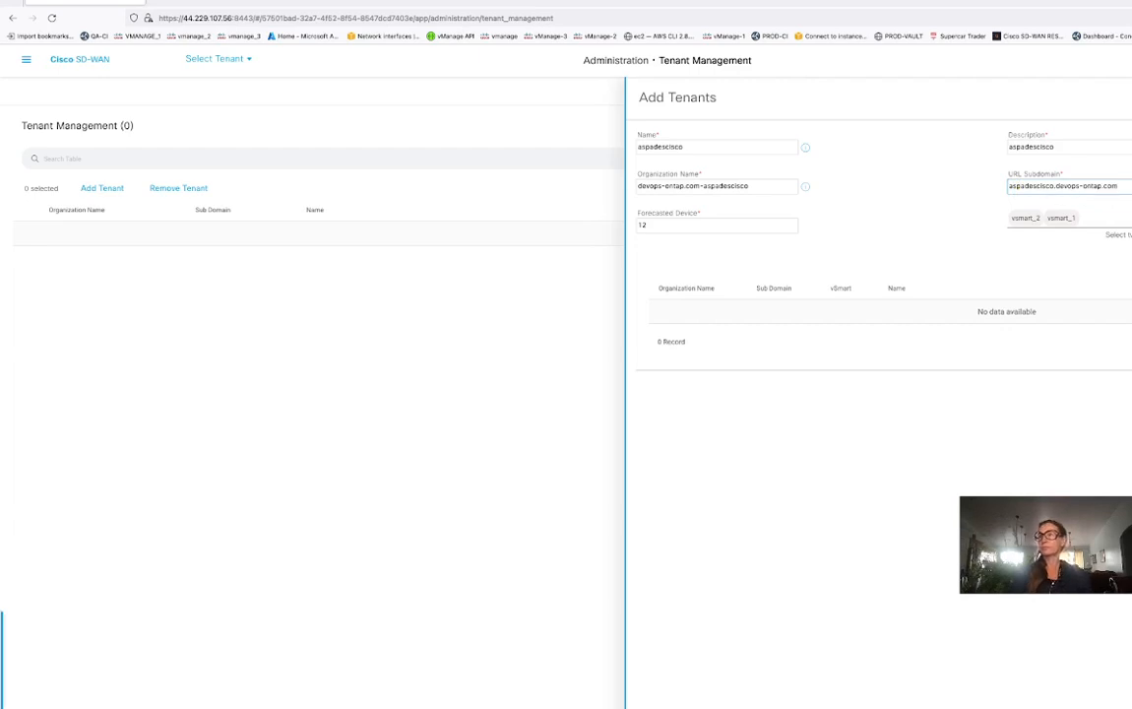
pyautogui.press('Return')
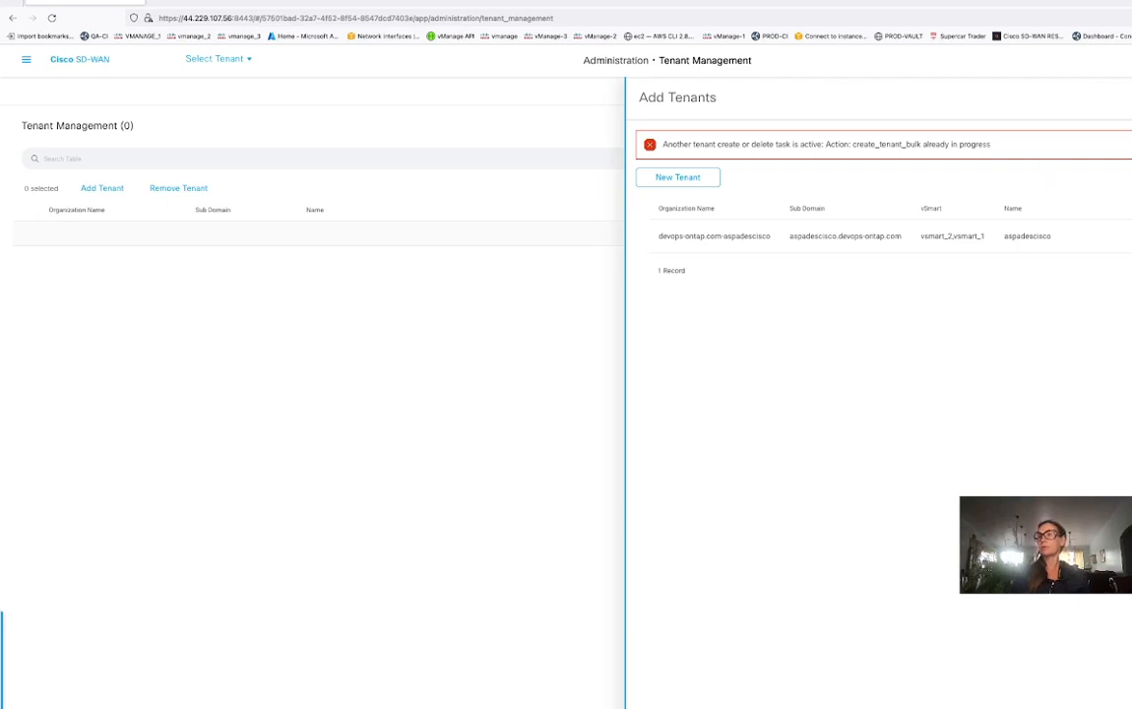
# Close the Add Tenants panel and view the Monitor · Devices controller list.
pyautogui.press('Escape')
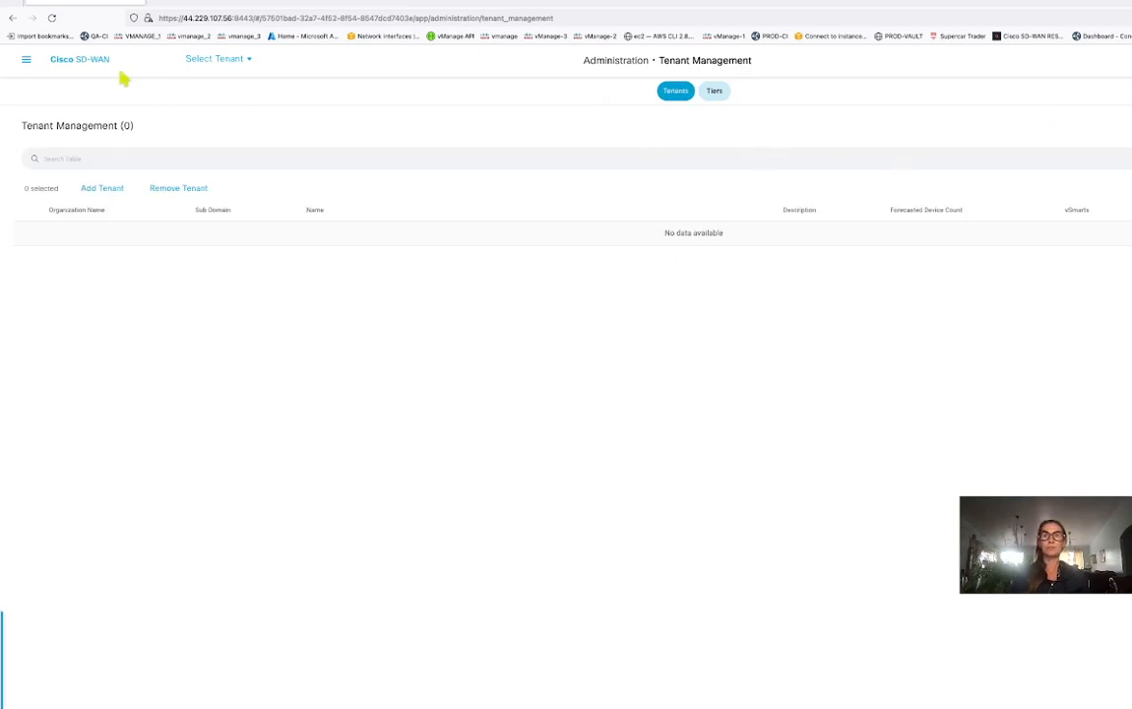
pyautogui.click(74, 59)
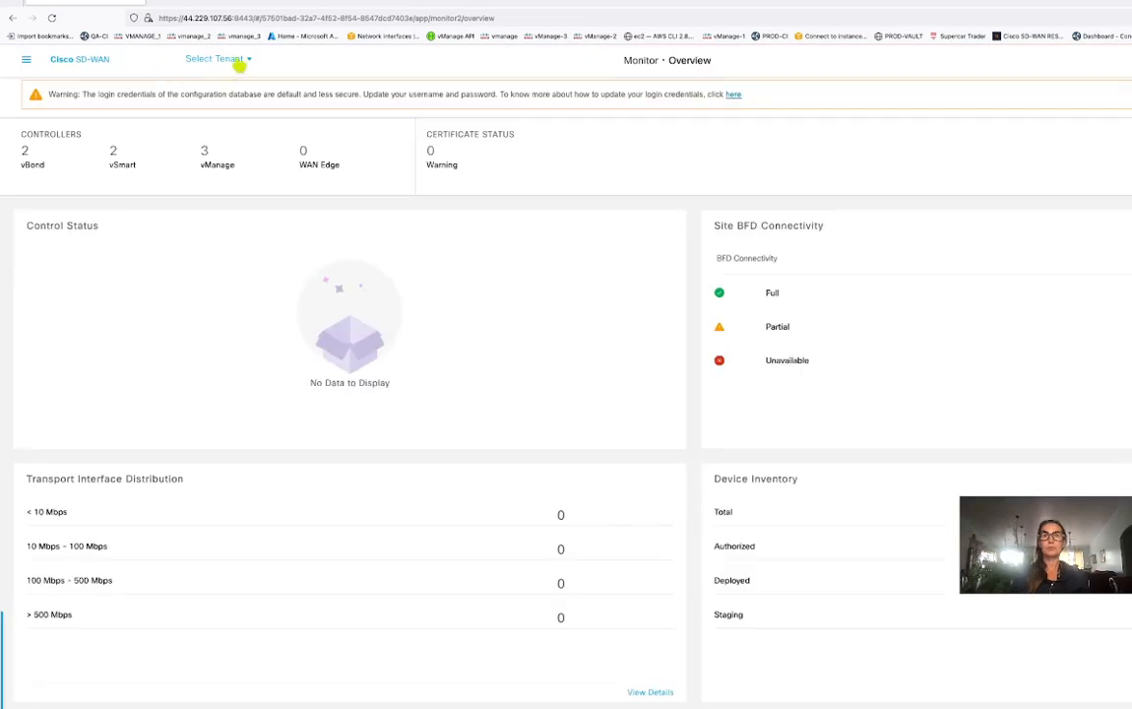
pyautogui.click(25, 61)
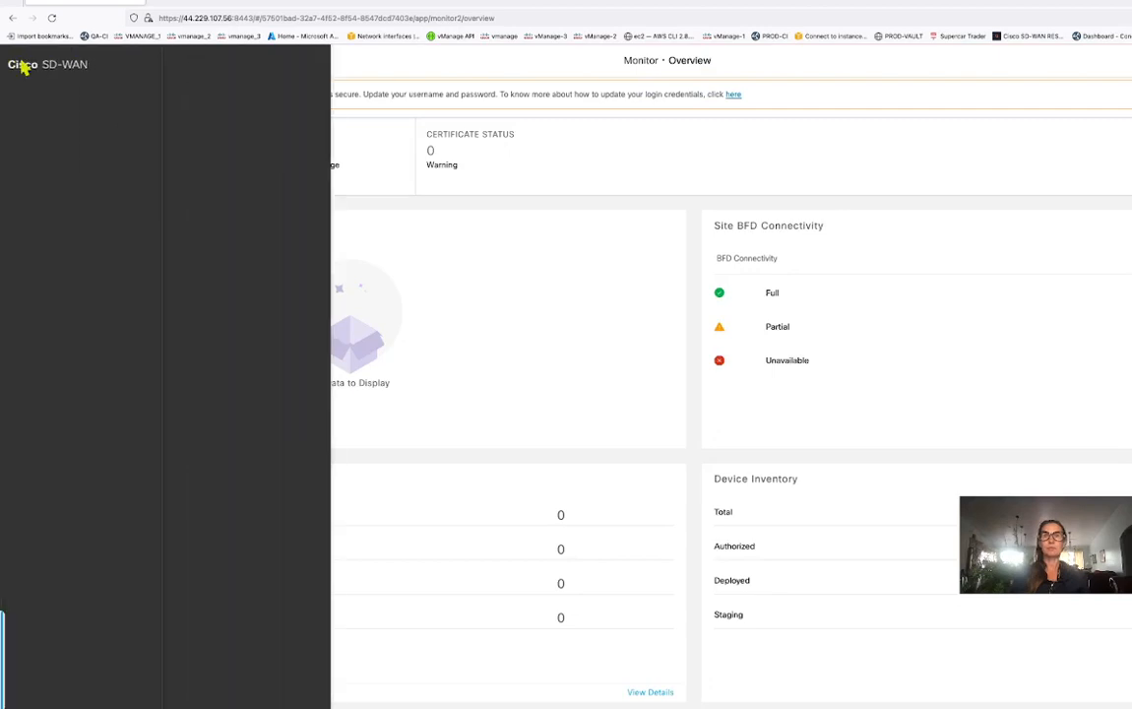
pyautogui.click(202, 126)
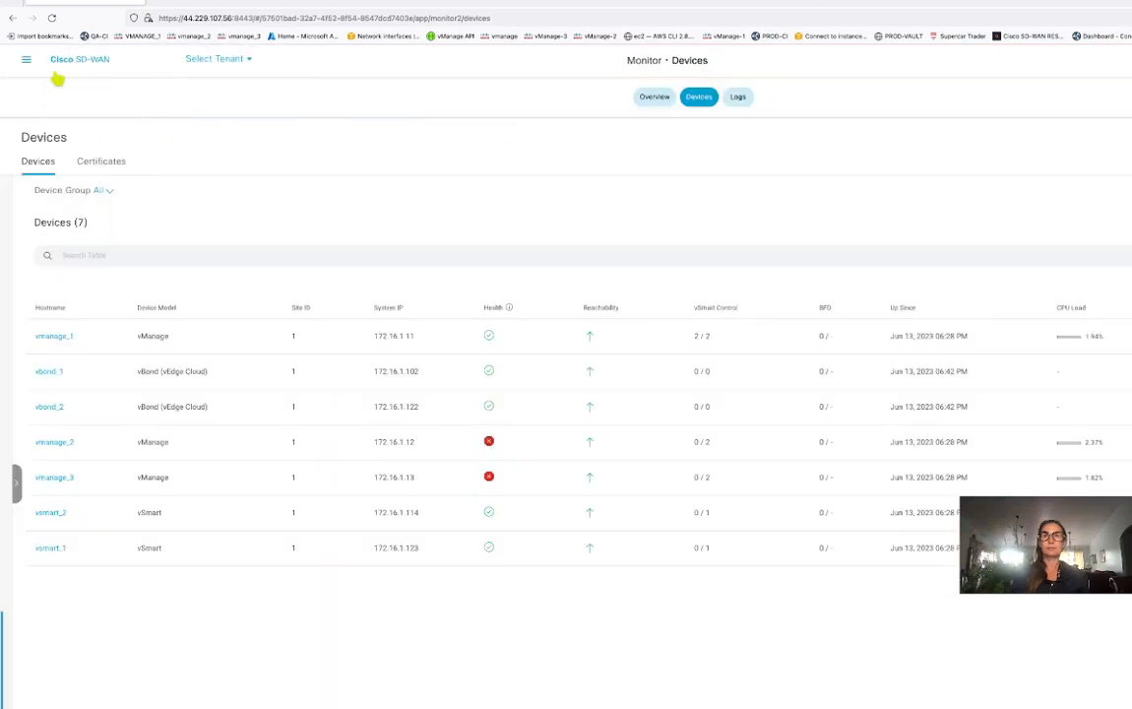
# Return to Administration > Tenant Management.
pyautogui.click(27, 61)
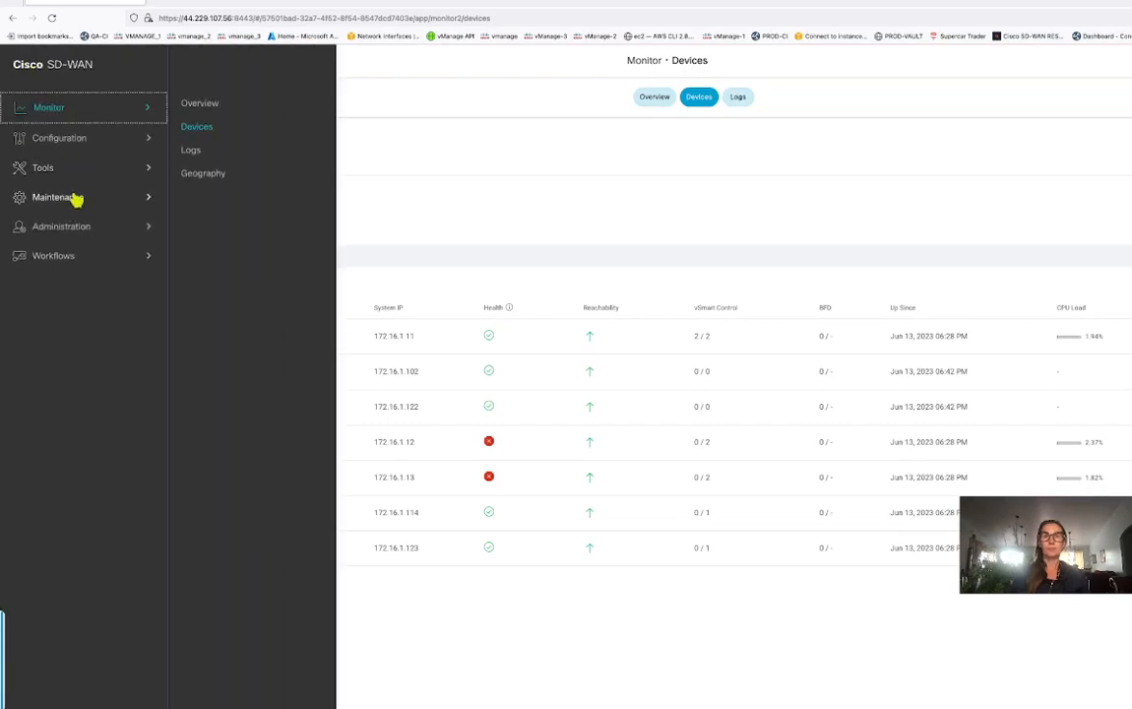
pyautogui.click(77, 229)
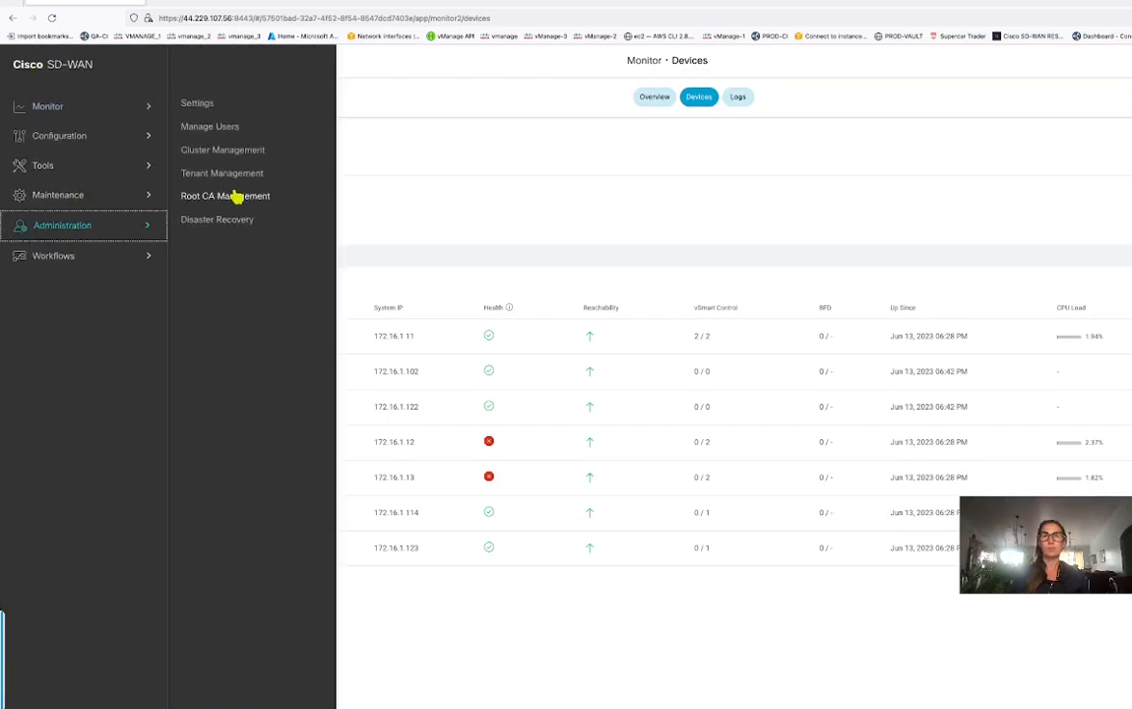
pyautogui.click(236, 179)
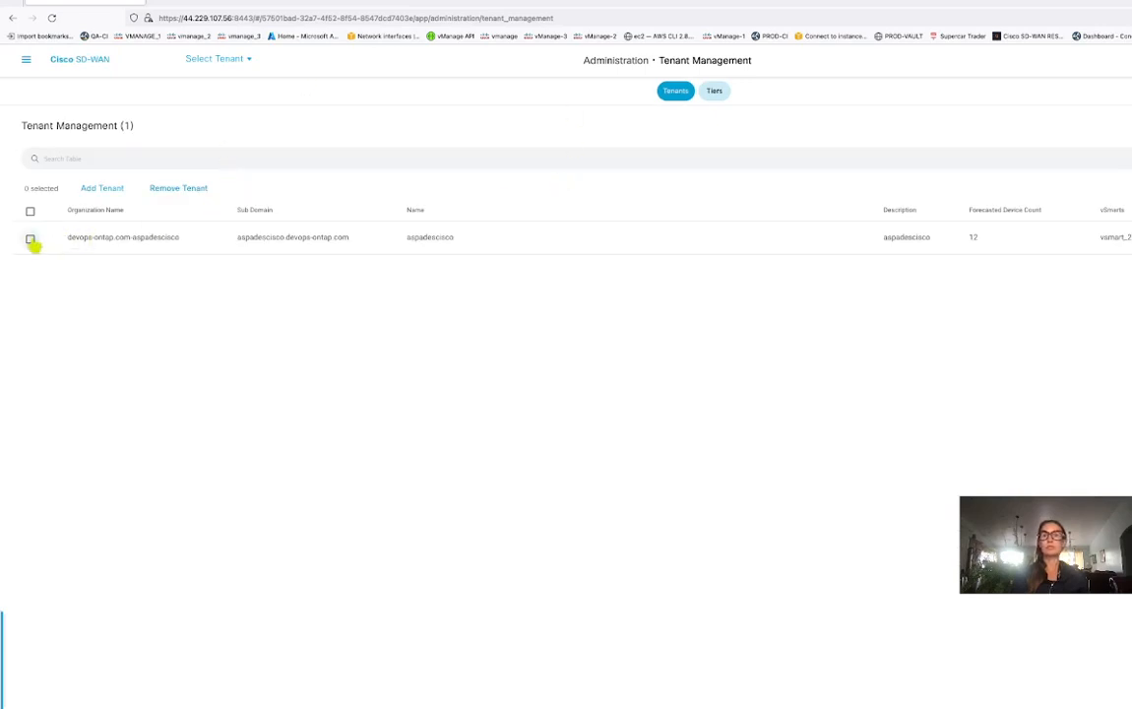
# Select the aspadescisco tenant, then return to the ASPADESCISCO controller profile tab.
pyautogui.click(29, 238)
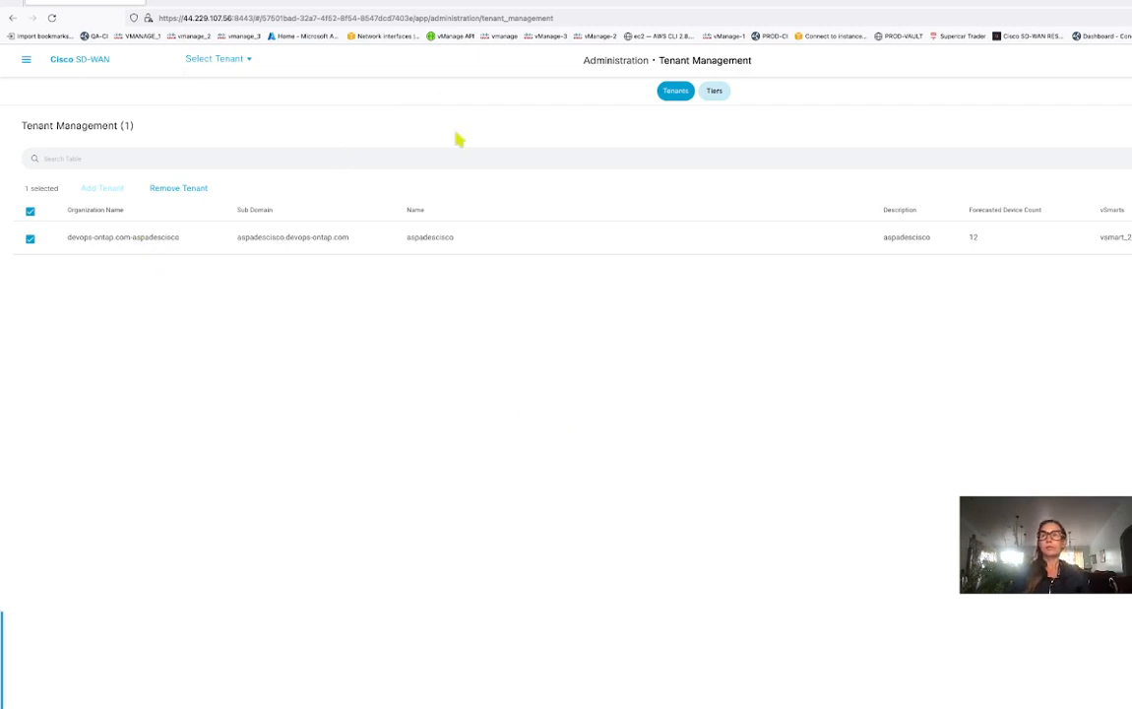
pyautogui.click(668, 155)
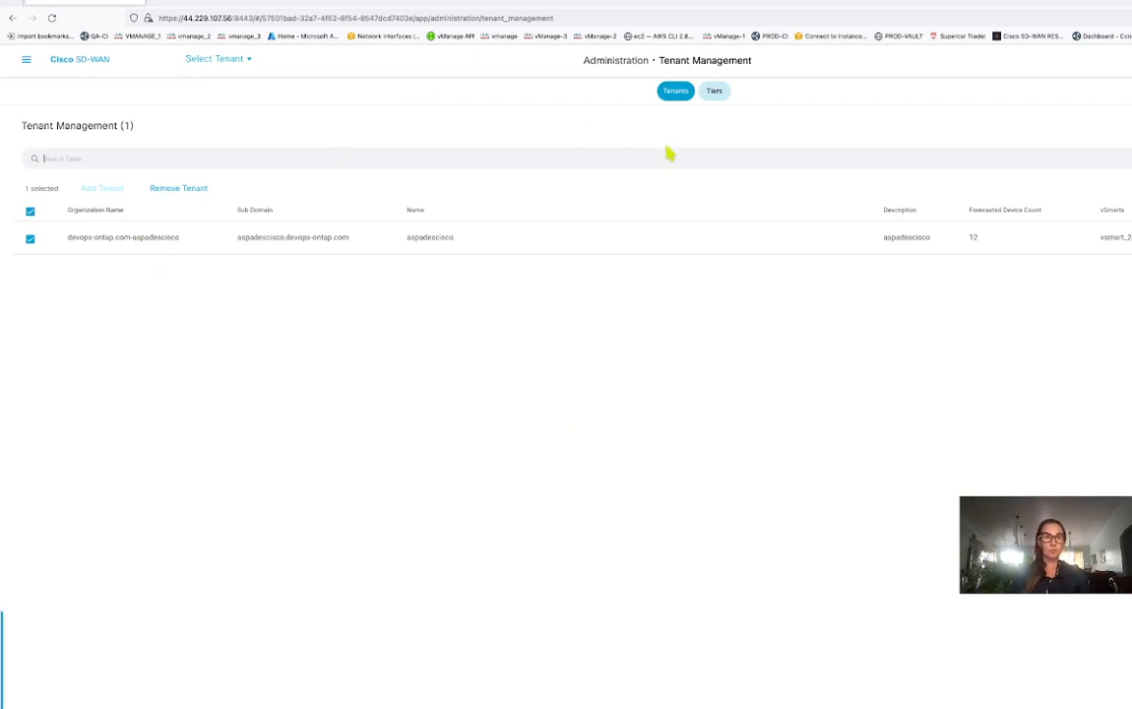
pyautogui.click(360, 8)
pyautogui.click(876, 320)
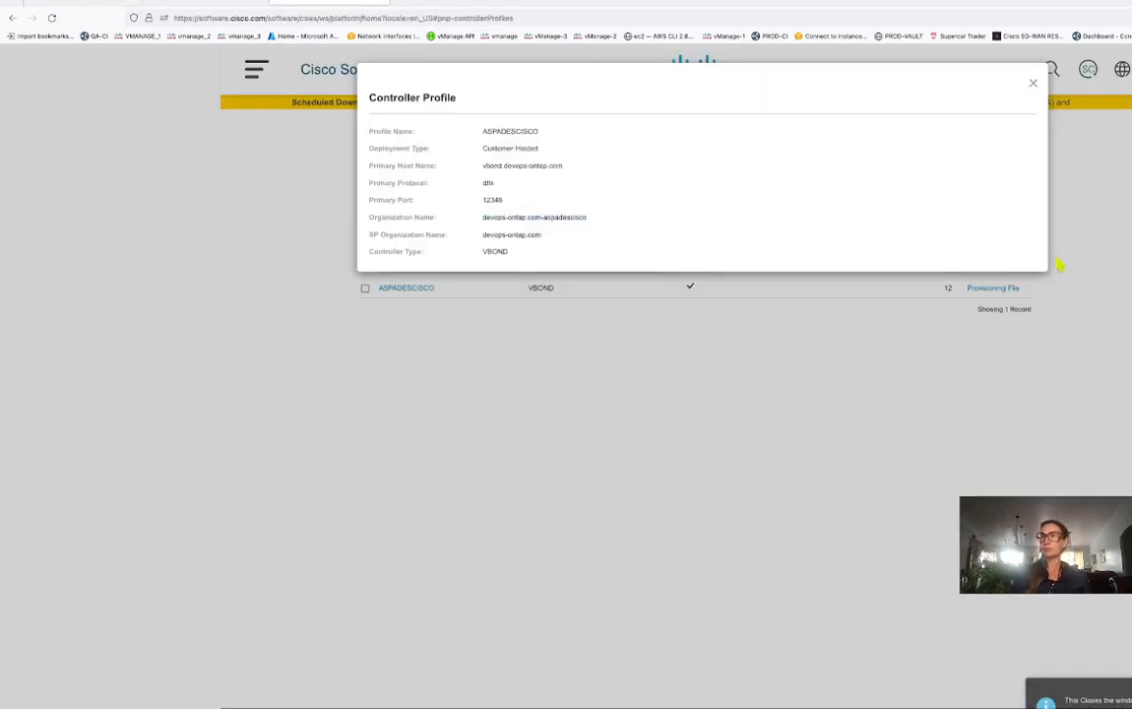
# Close the ASPADESCISCO controller profile details dialog.
pyautogui.click(1032, 83)
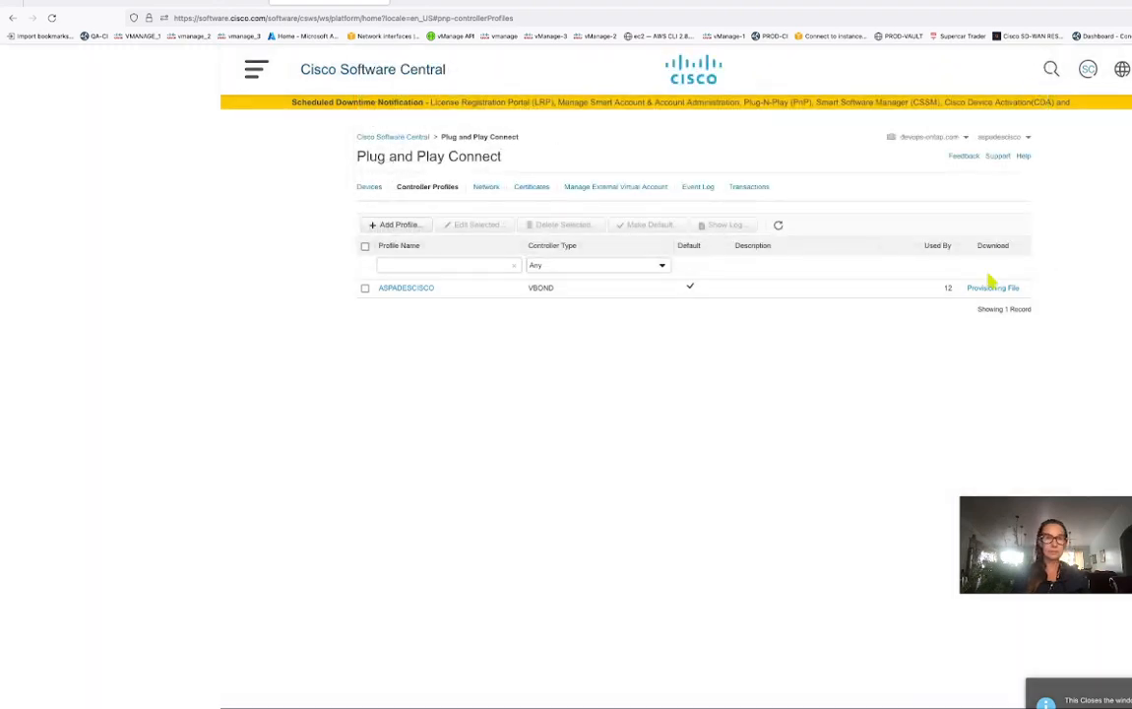
pyautogui.click(995, 289)
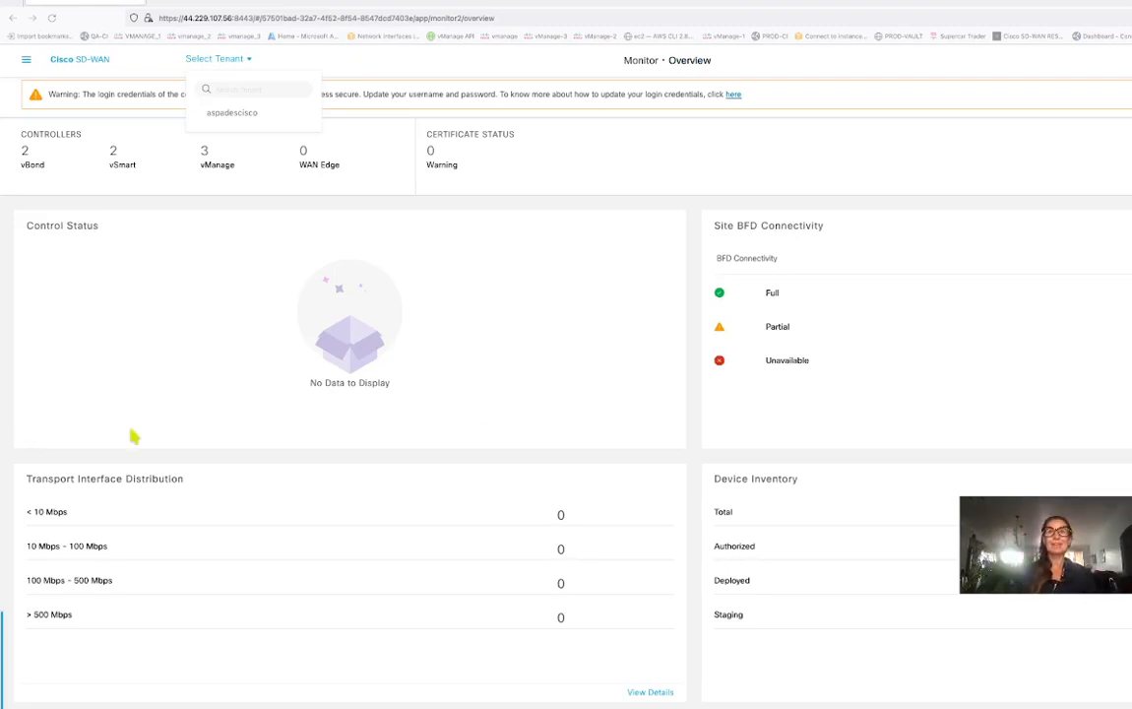
# Switch into the aspadescisco tenant and view its Monitor > Devices page.
pyautogui.click(238, 114)
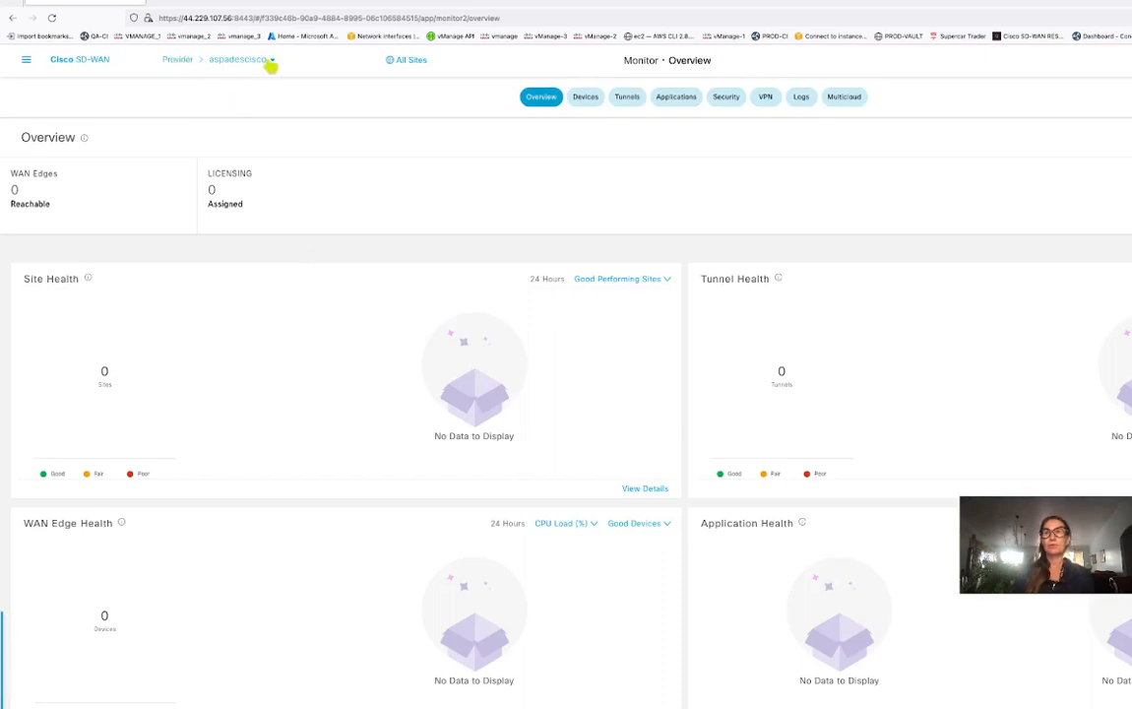
pyautogui.click(27, 60)
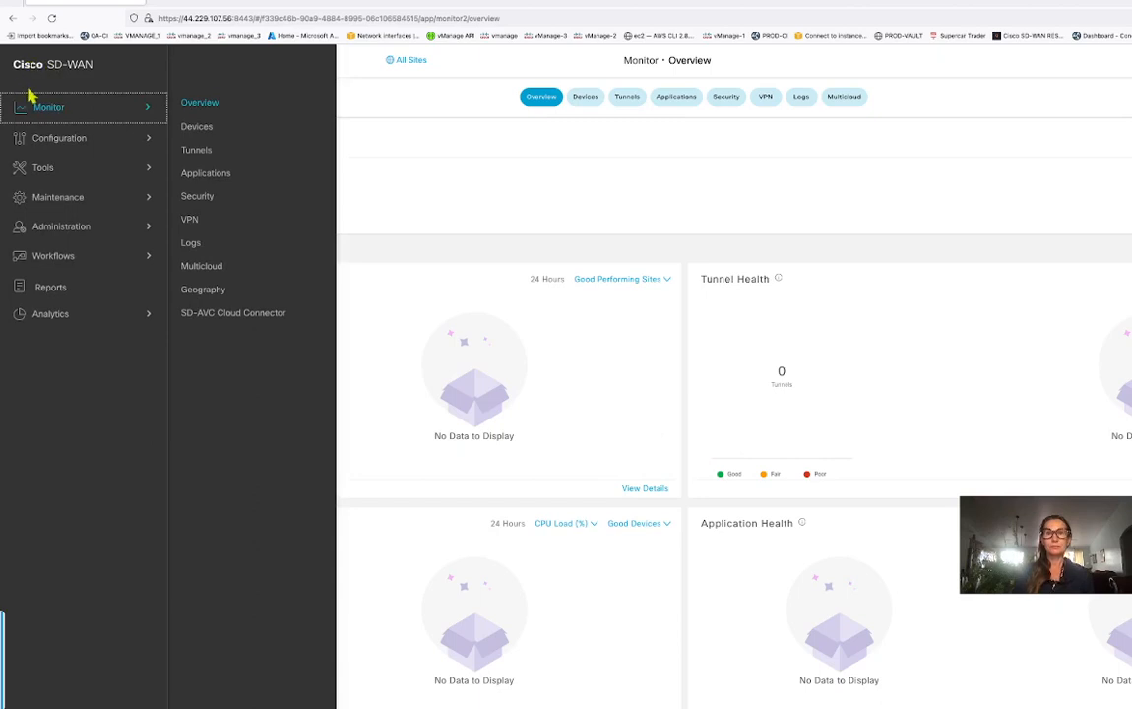
pyautogui.click(202, 132)
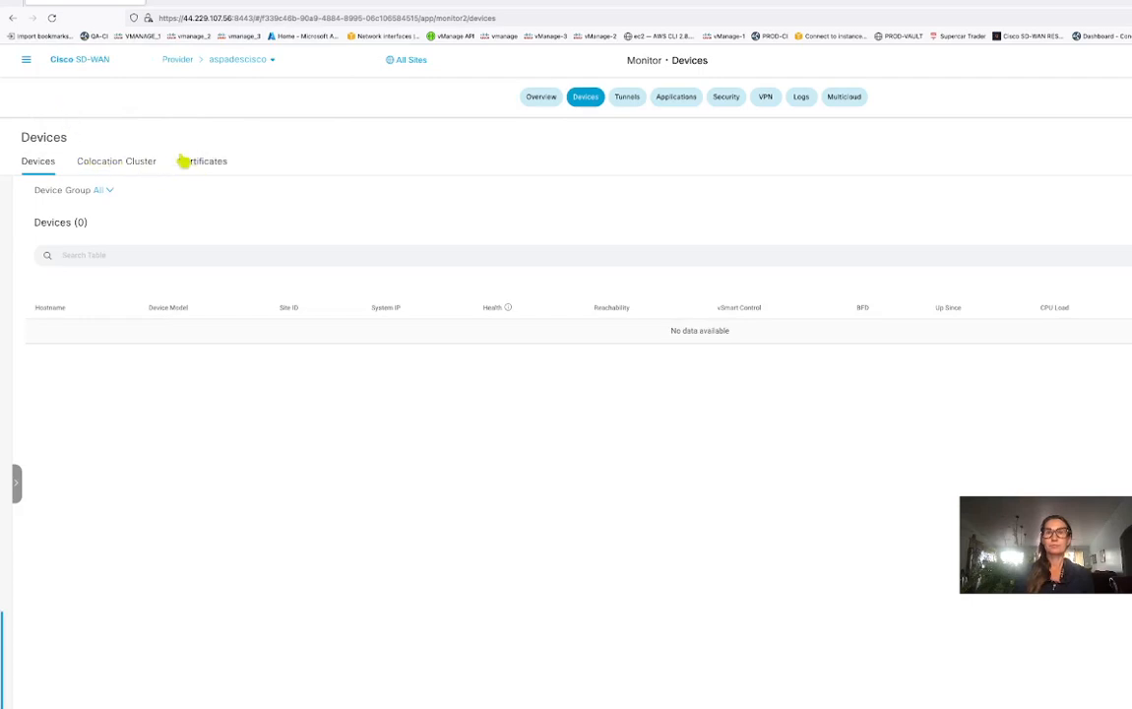
# Go to Configuration > Devices to show the tenant's still-empty WAN Edge List.
pyautogui.click(29, 61)
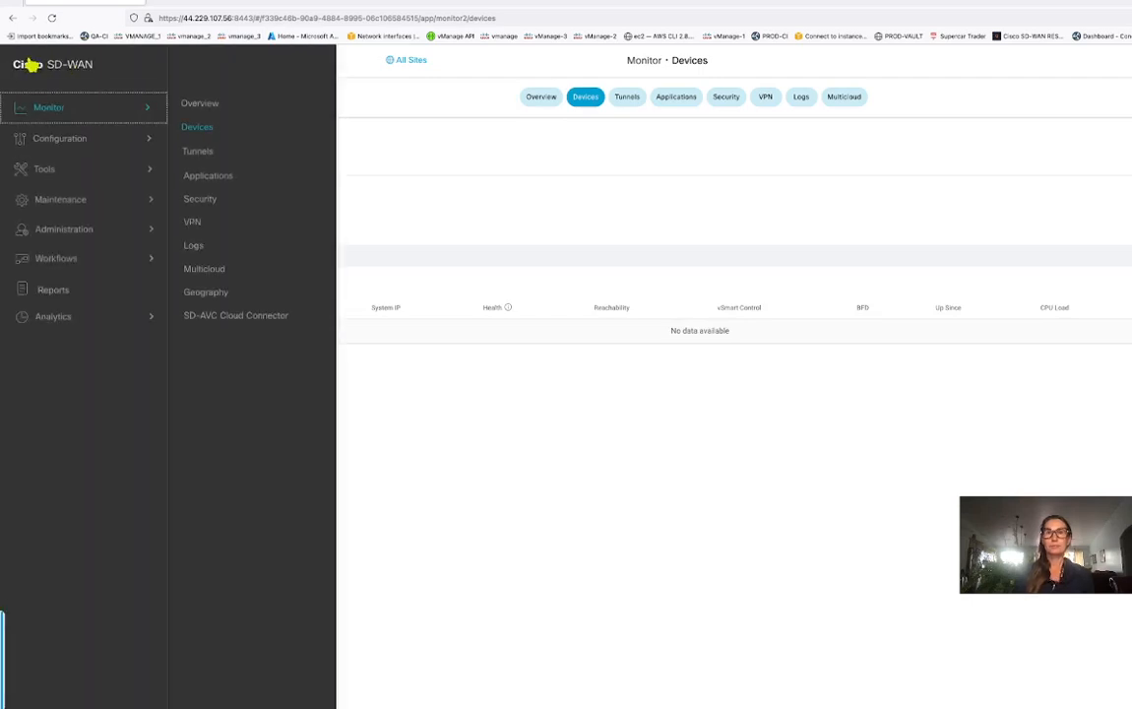
pyautogui.click(76, 138)
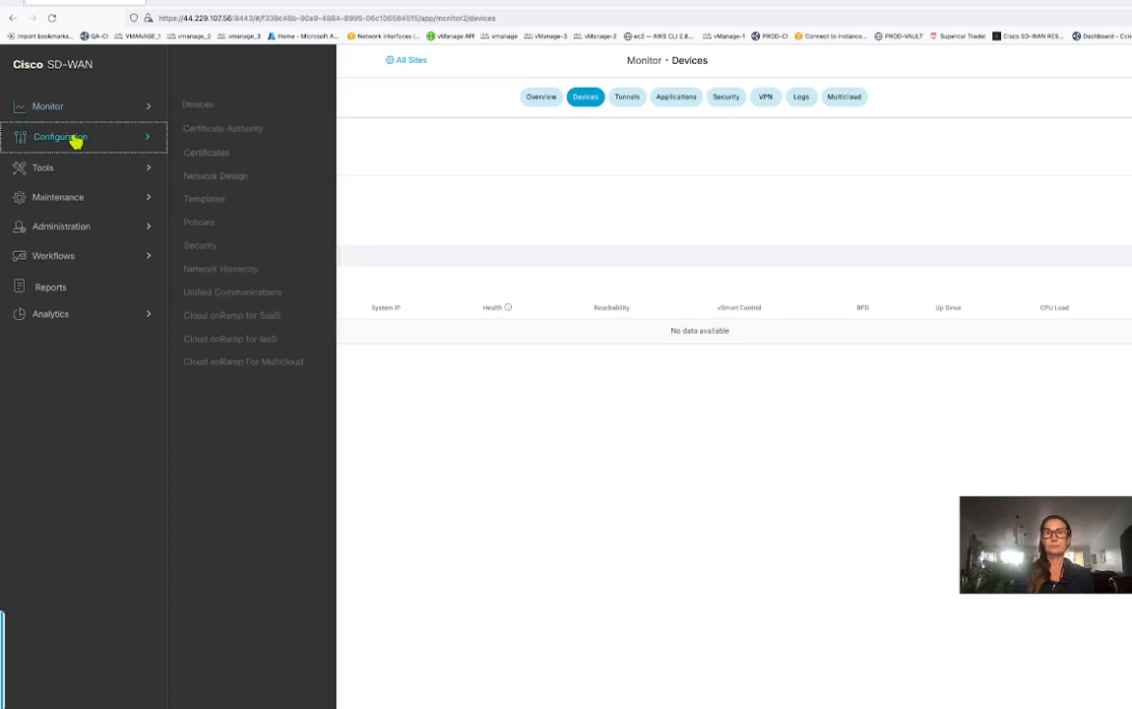
pyautogui.click(199, 104)
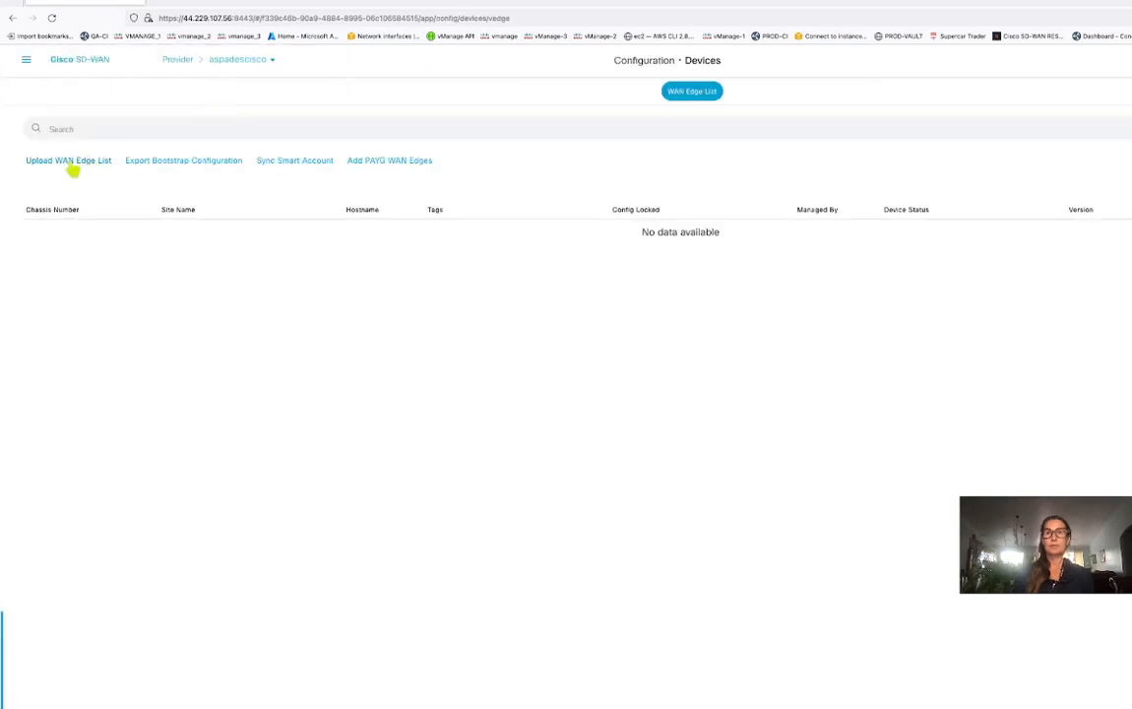
# Upload Downloads/serialFile(13).viptela as the WAN Edge list, validated and sent to controllers.
pyautogui.click(68, 162)
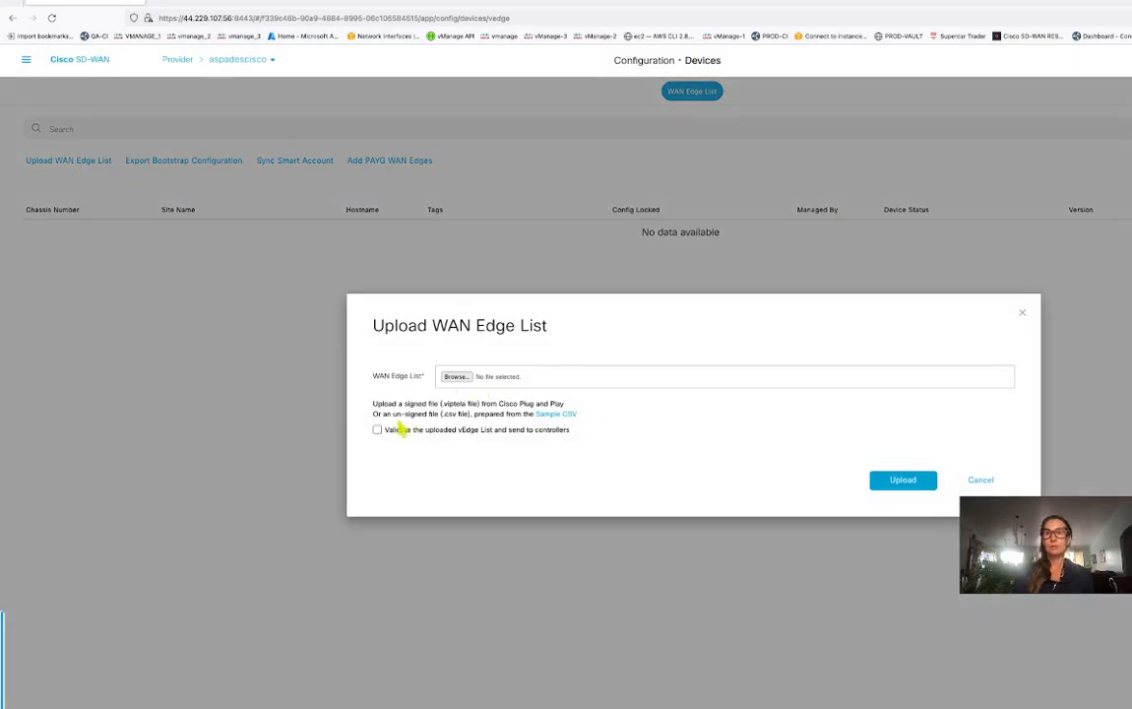
pyautogui.click(457, 377)
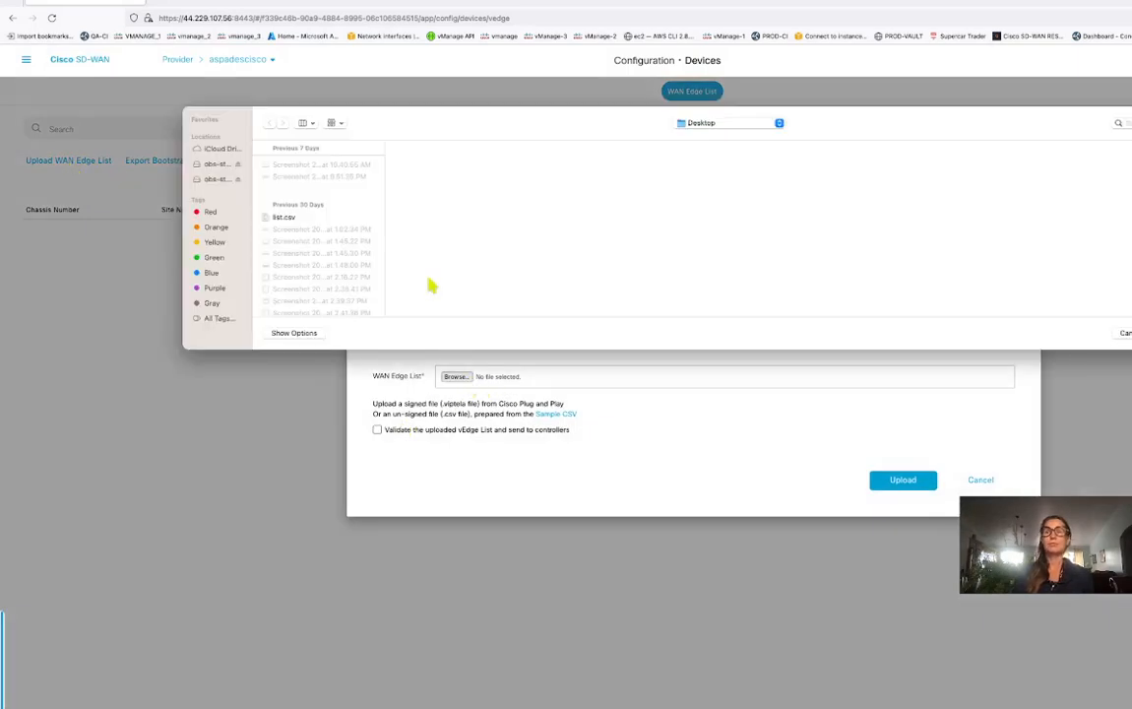
pyautogui.click(768, 125)
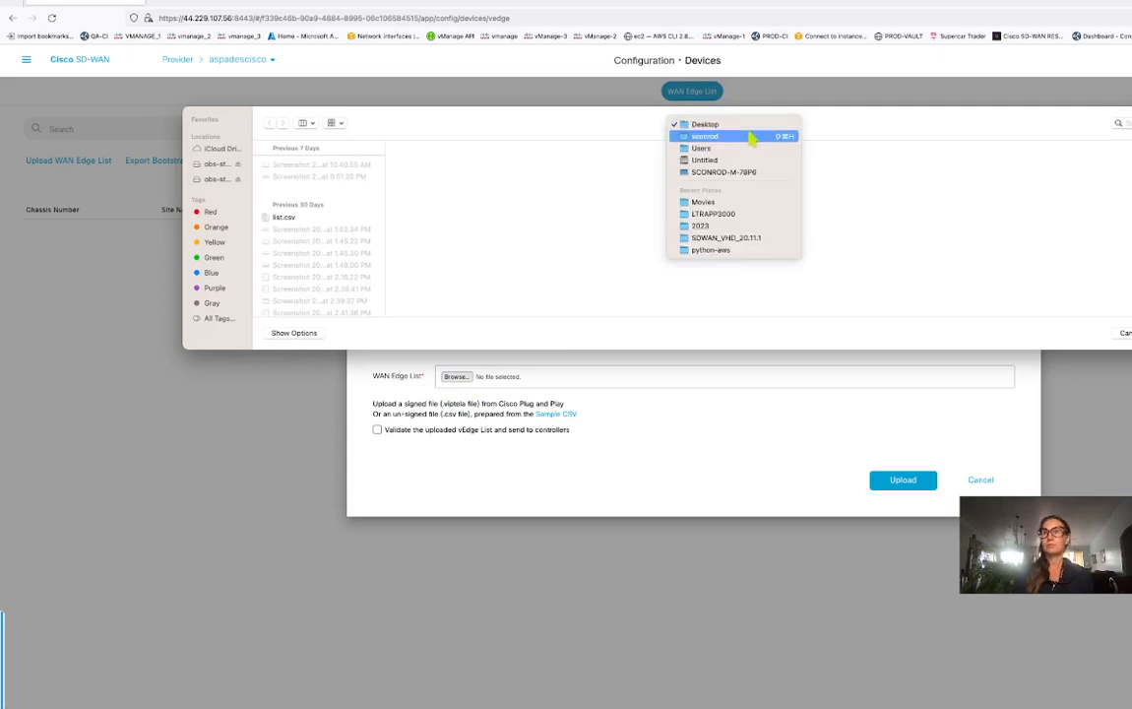
pyautogui.click(751, 138)
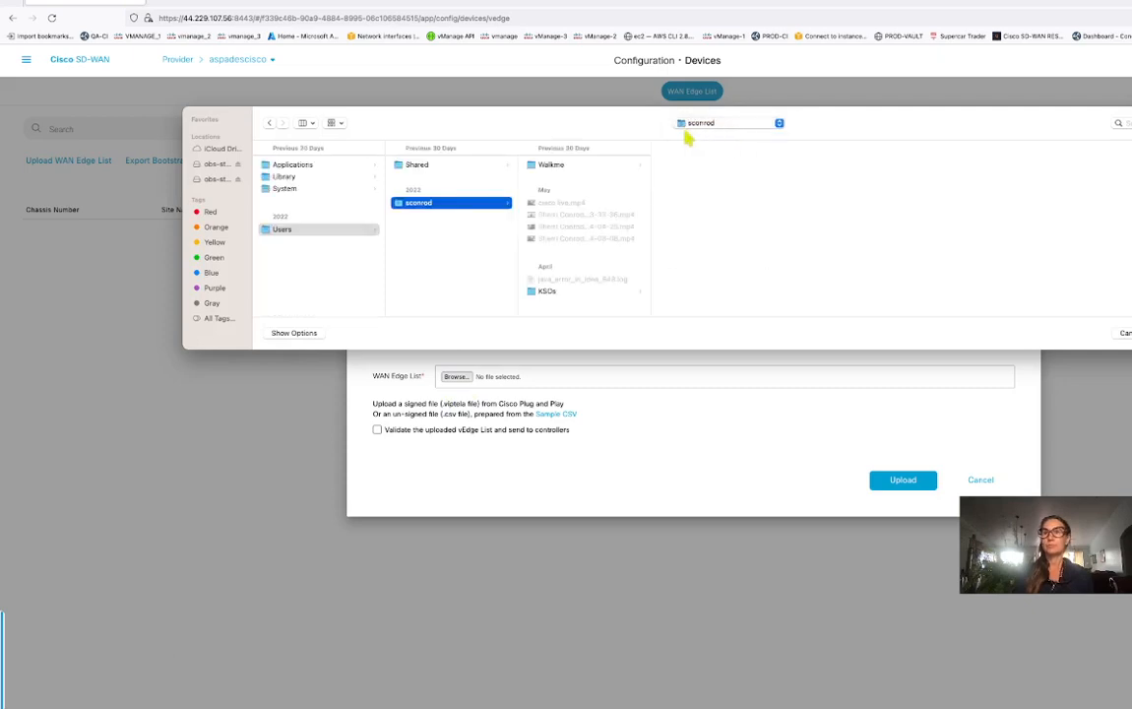
pyautogui.scroll(-5, 572, 272)
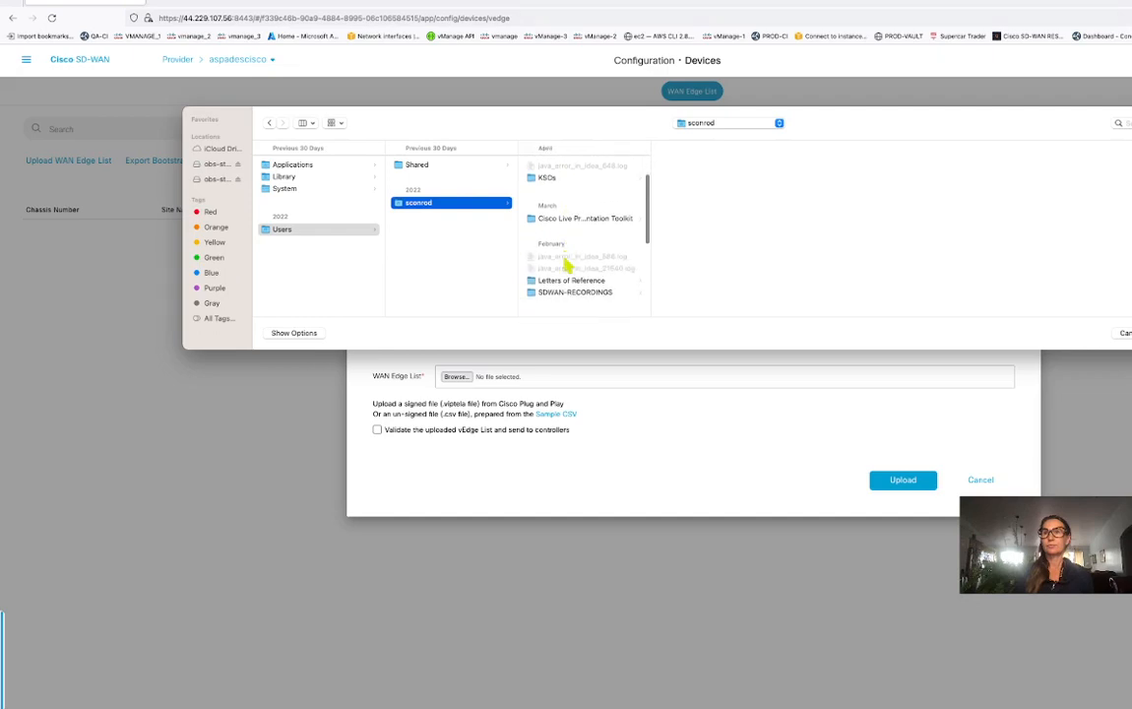
pyautogui.scroll(-10, 568, 263)
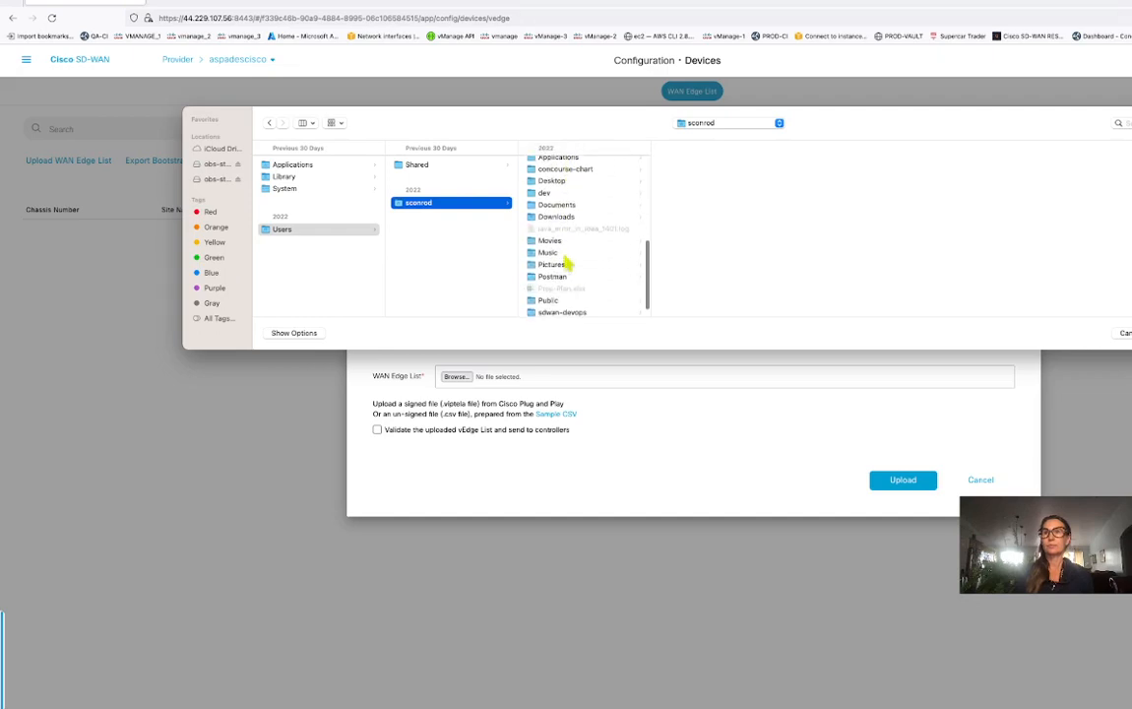
pyautogui.click(569, 218)
pyautogui.click(733, 164)
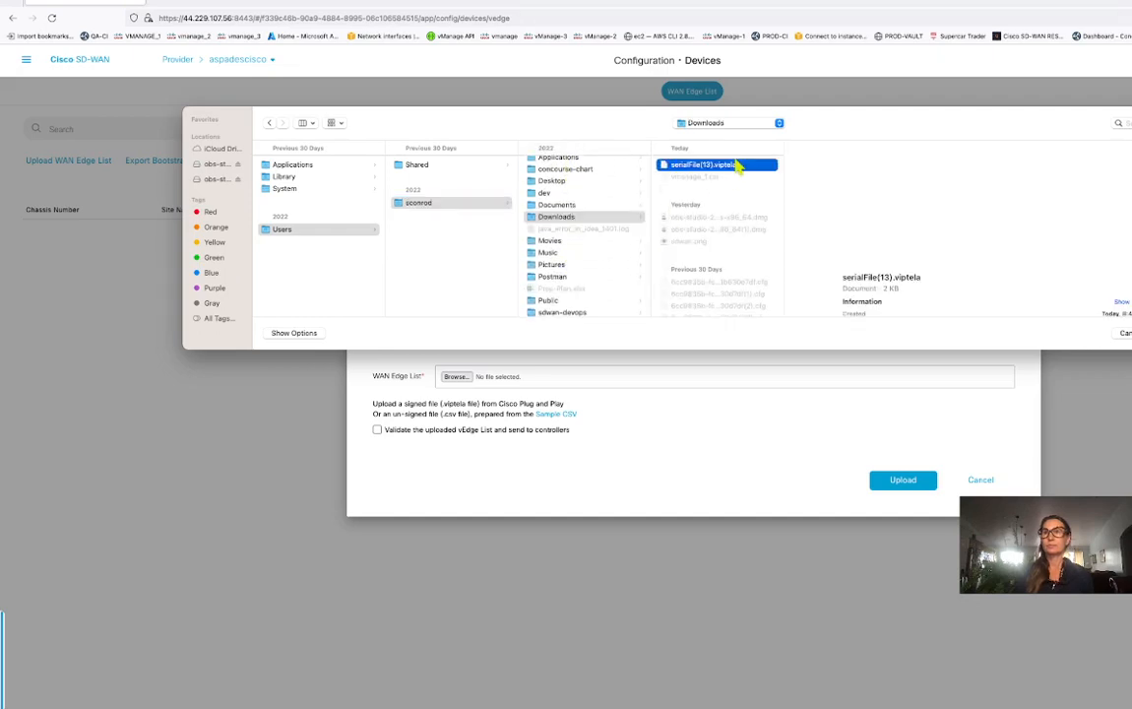
pyautogui.press('Return')
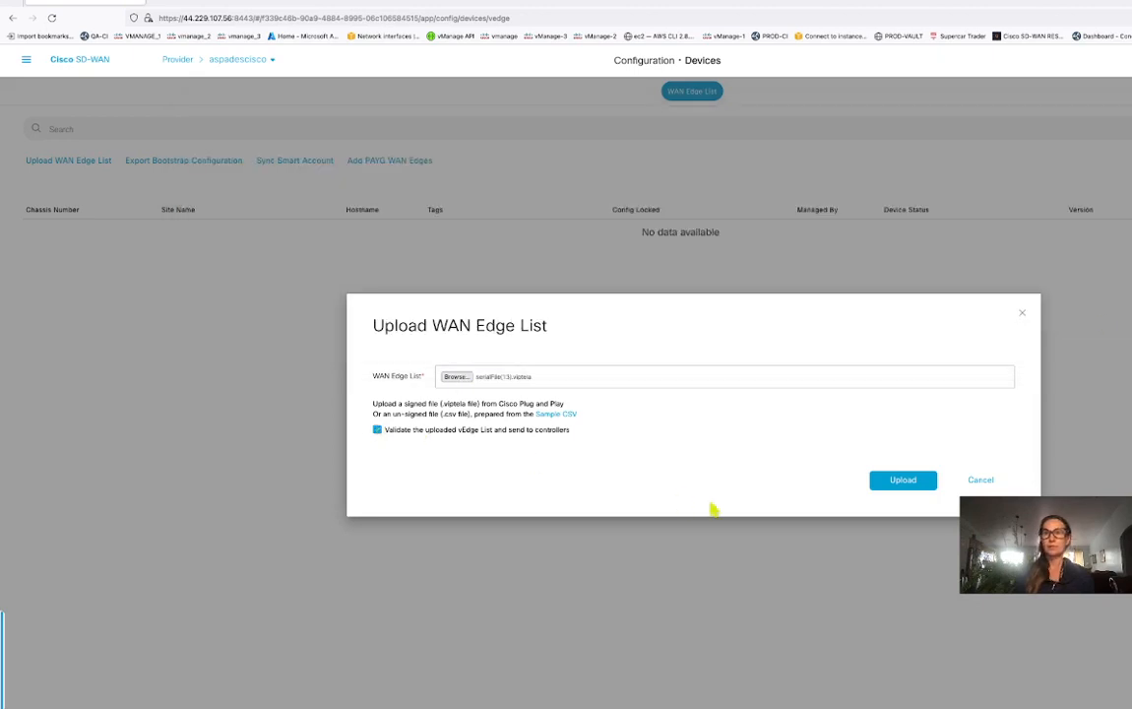
pyautogui.click(909, 479)
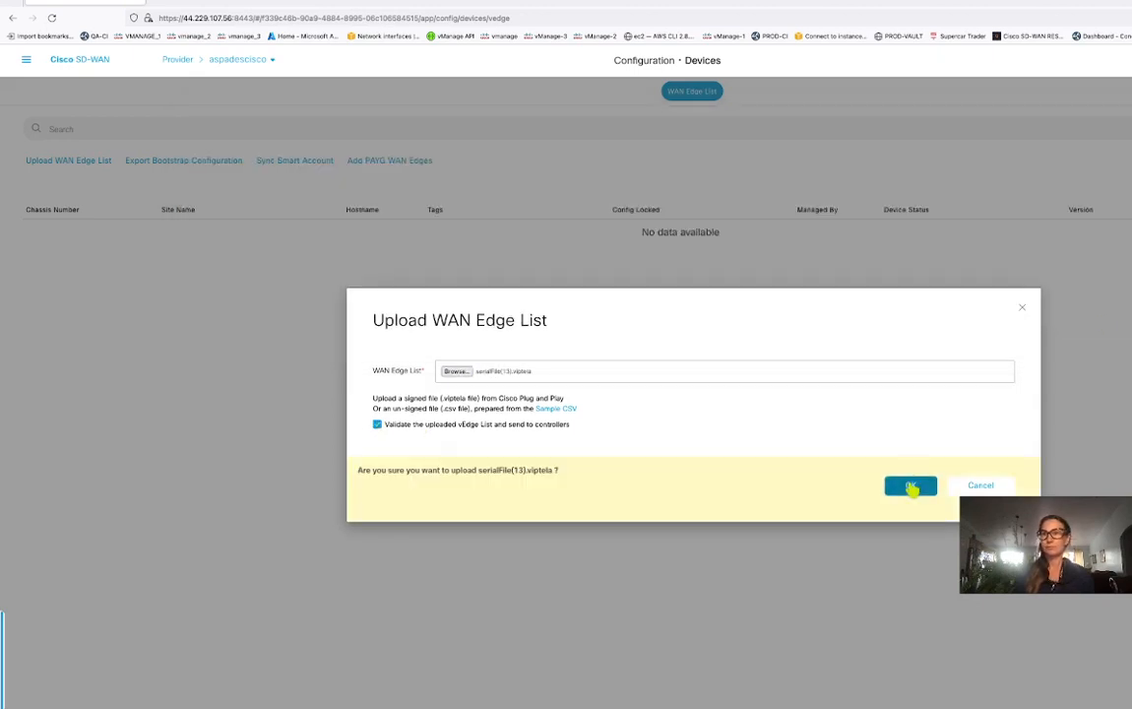
pyautogui.click(910, 485)
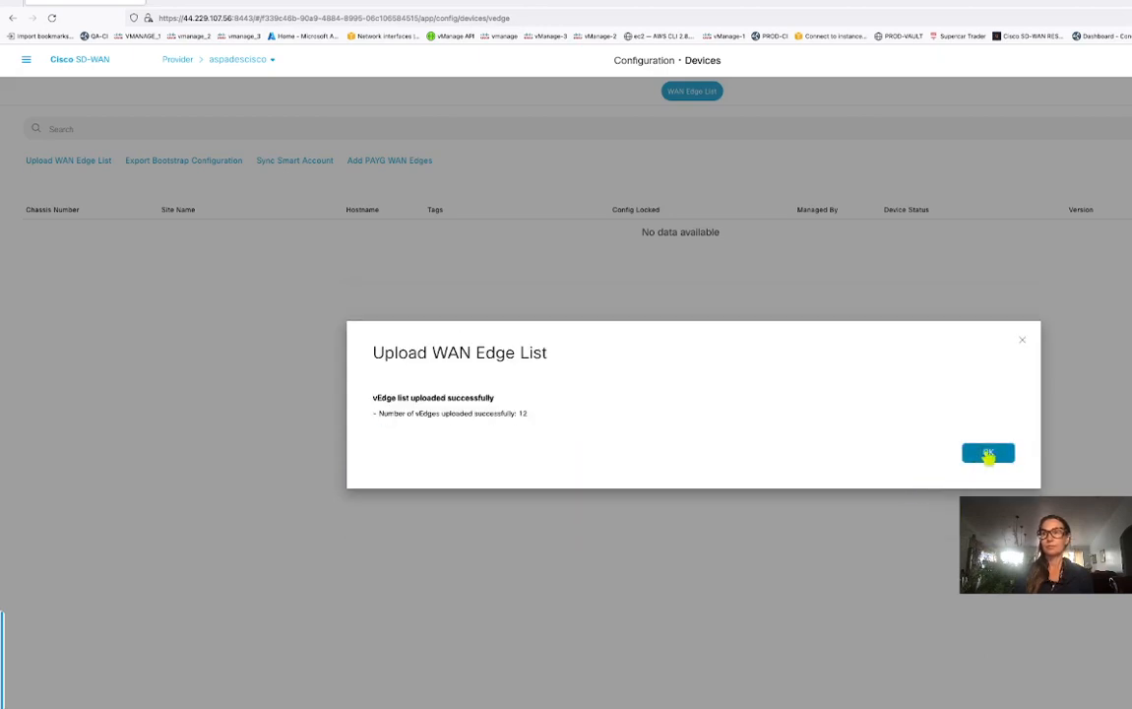
# Acknowledge the 12-vEdge upload and follow the Push vEdge List task to all 7 controllers.
pyautogui.click(989, 454)
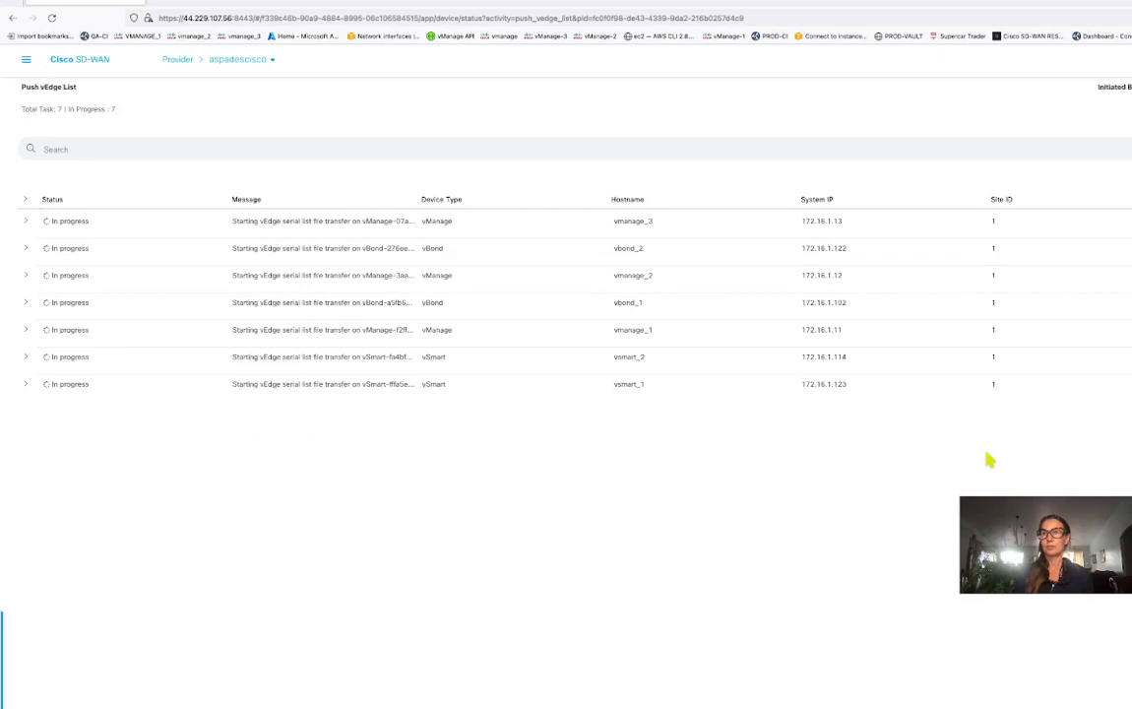